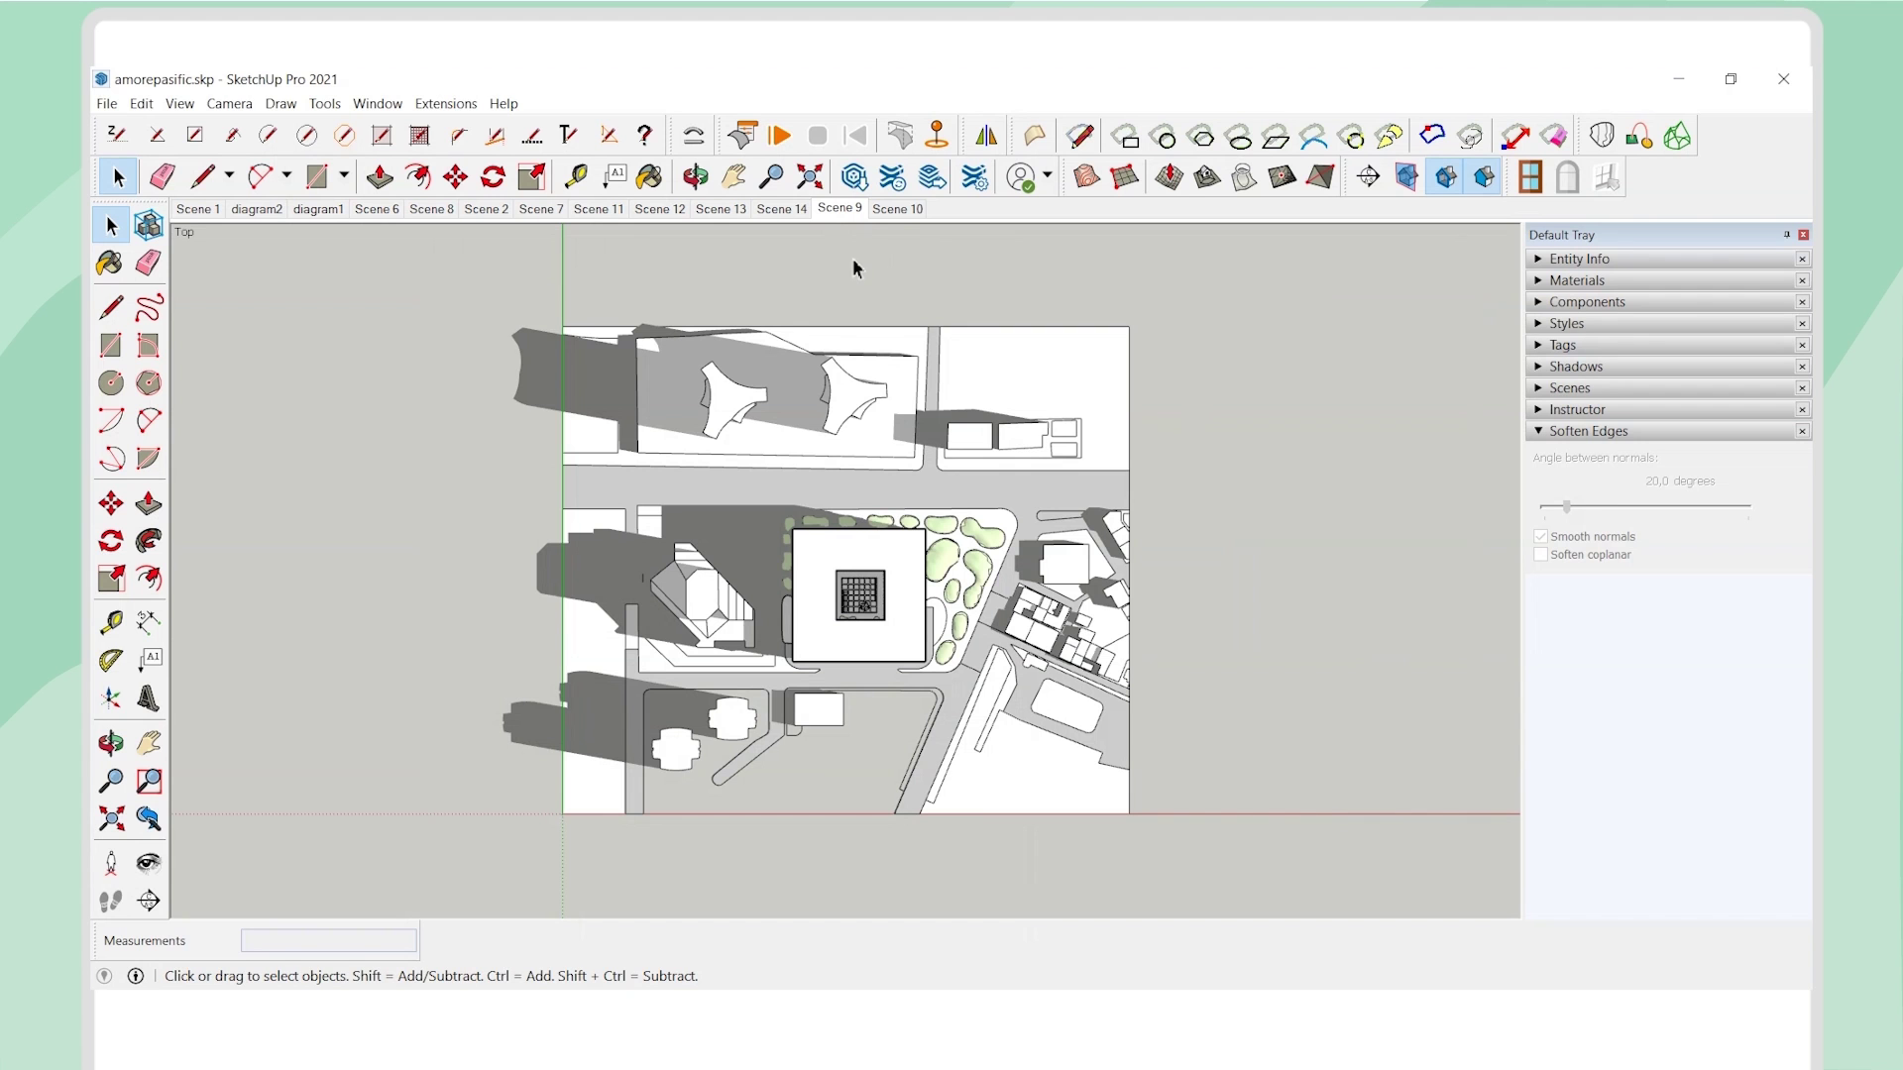
# - Show the tower in Scene 7's aerial view and adjust the zoom
pyautogui.click(542, 208)
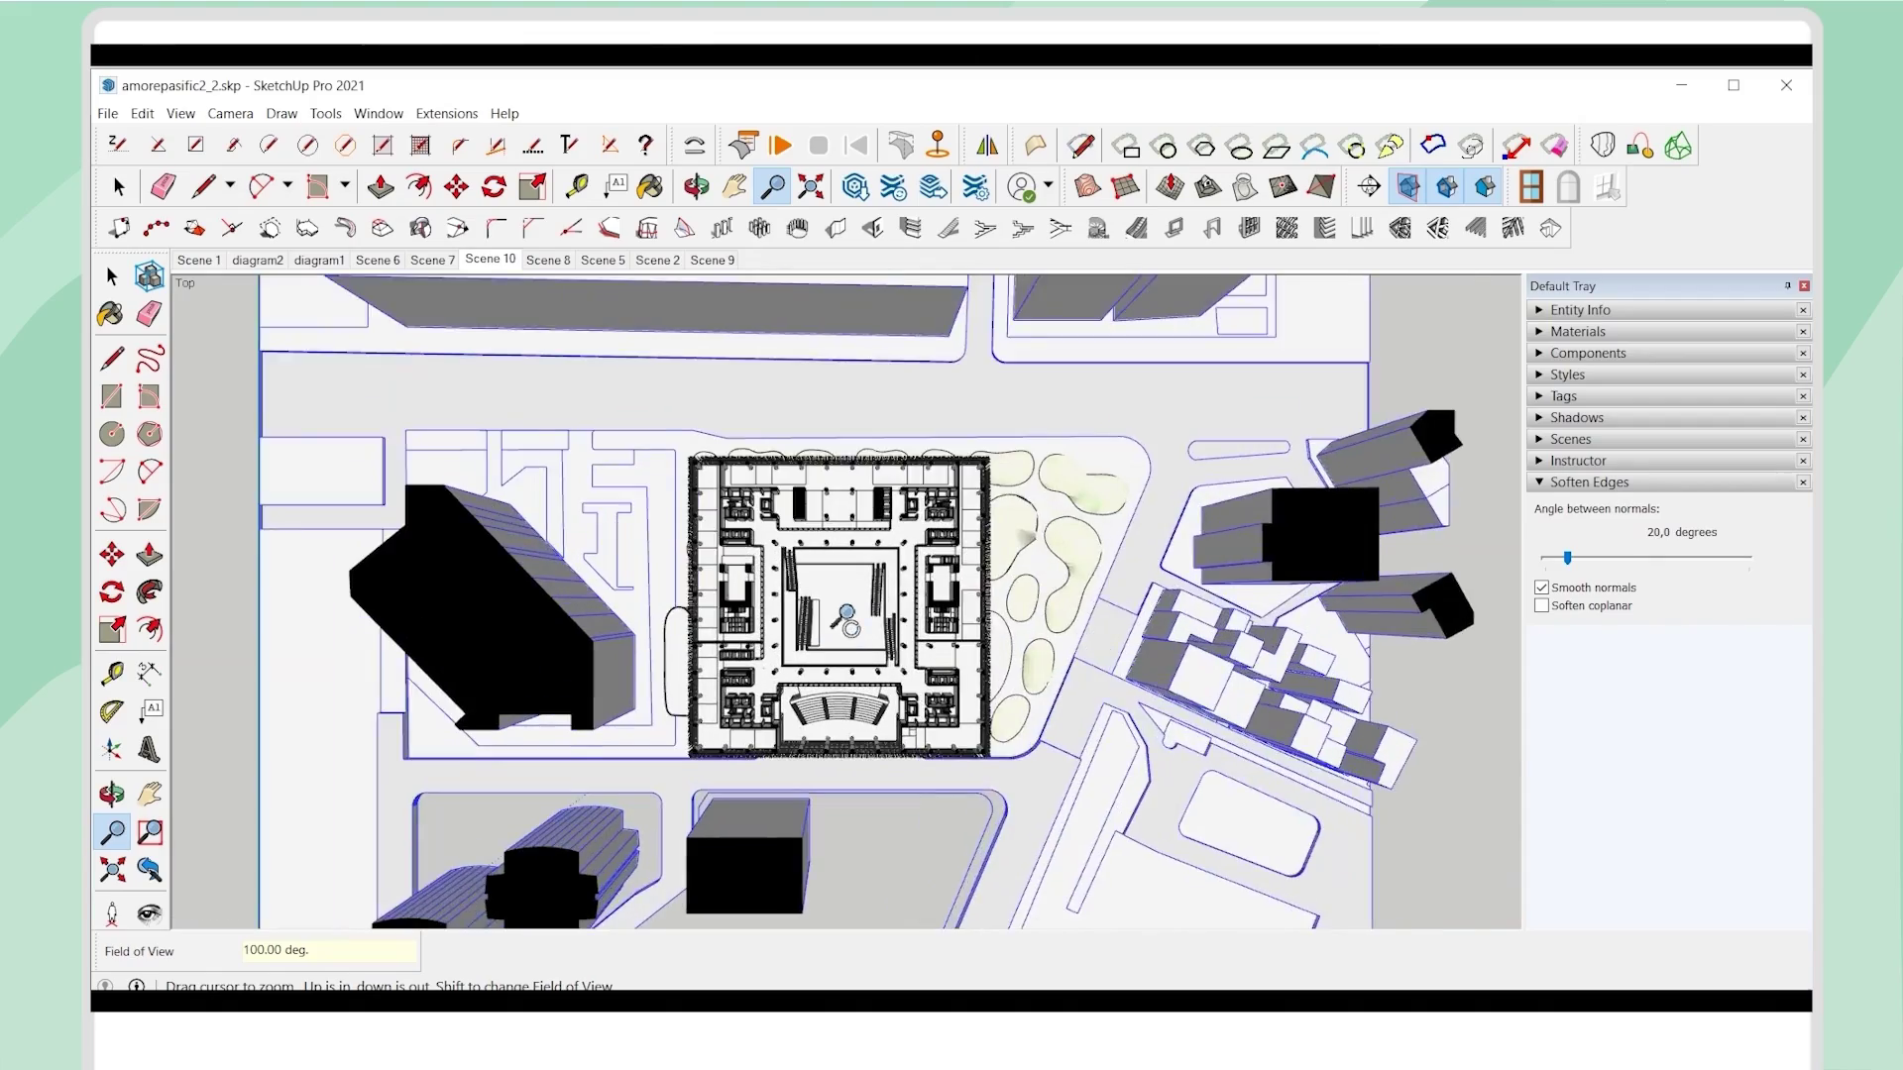
pyautogui.scroll(3, 847, 619)
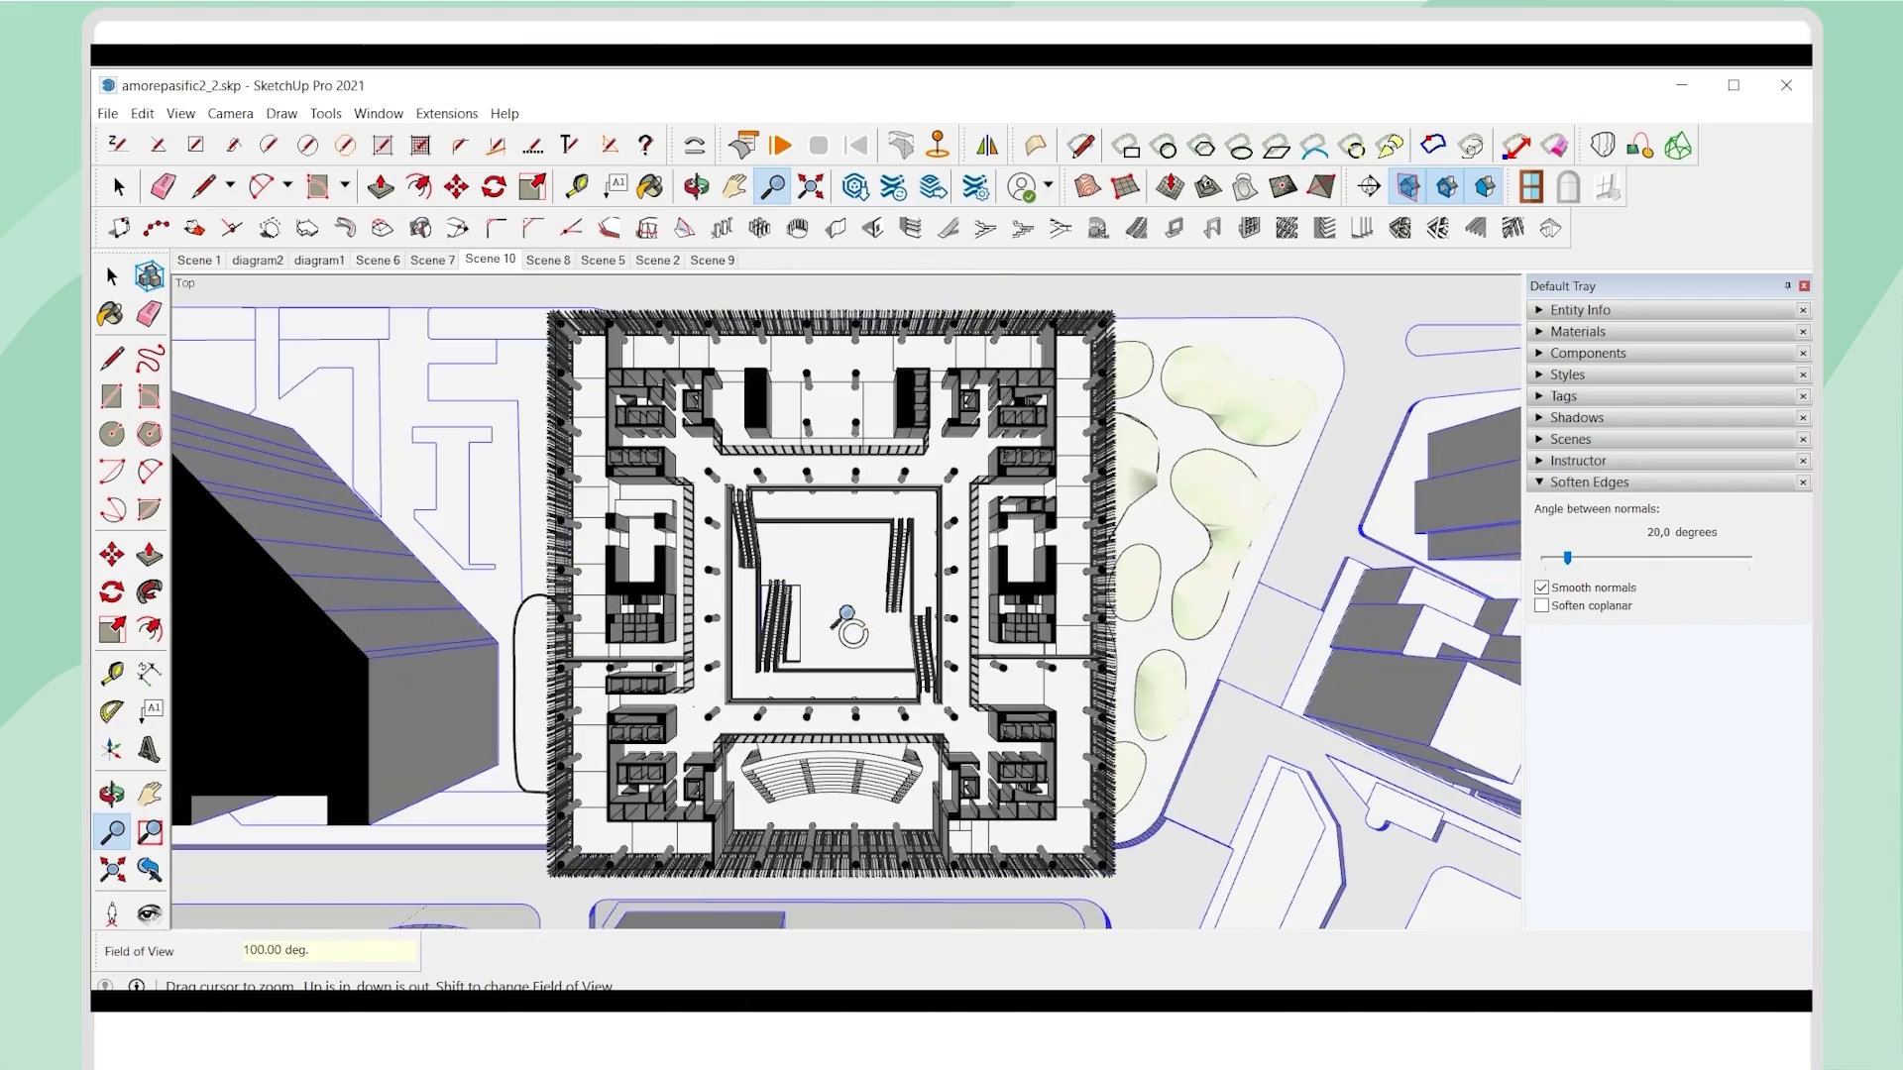
pyautogui.scroll(-3, 848, 617)
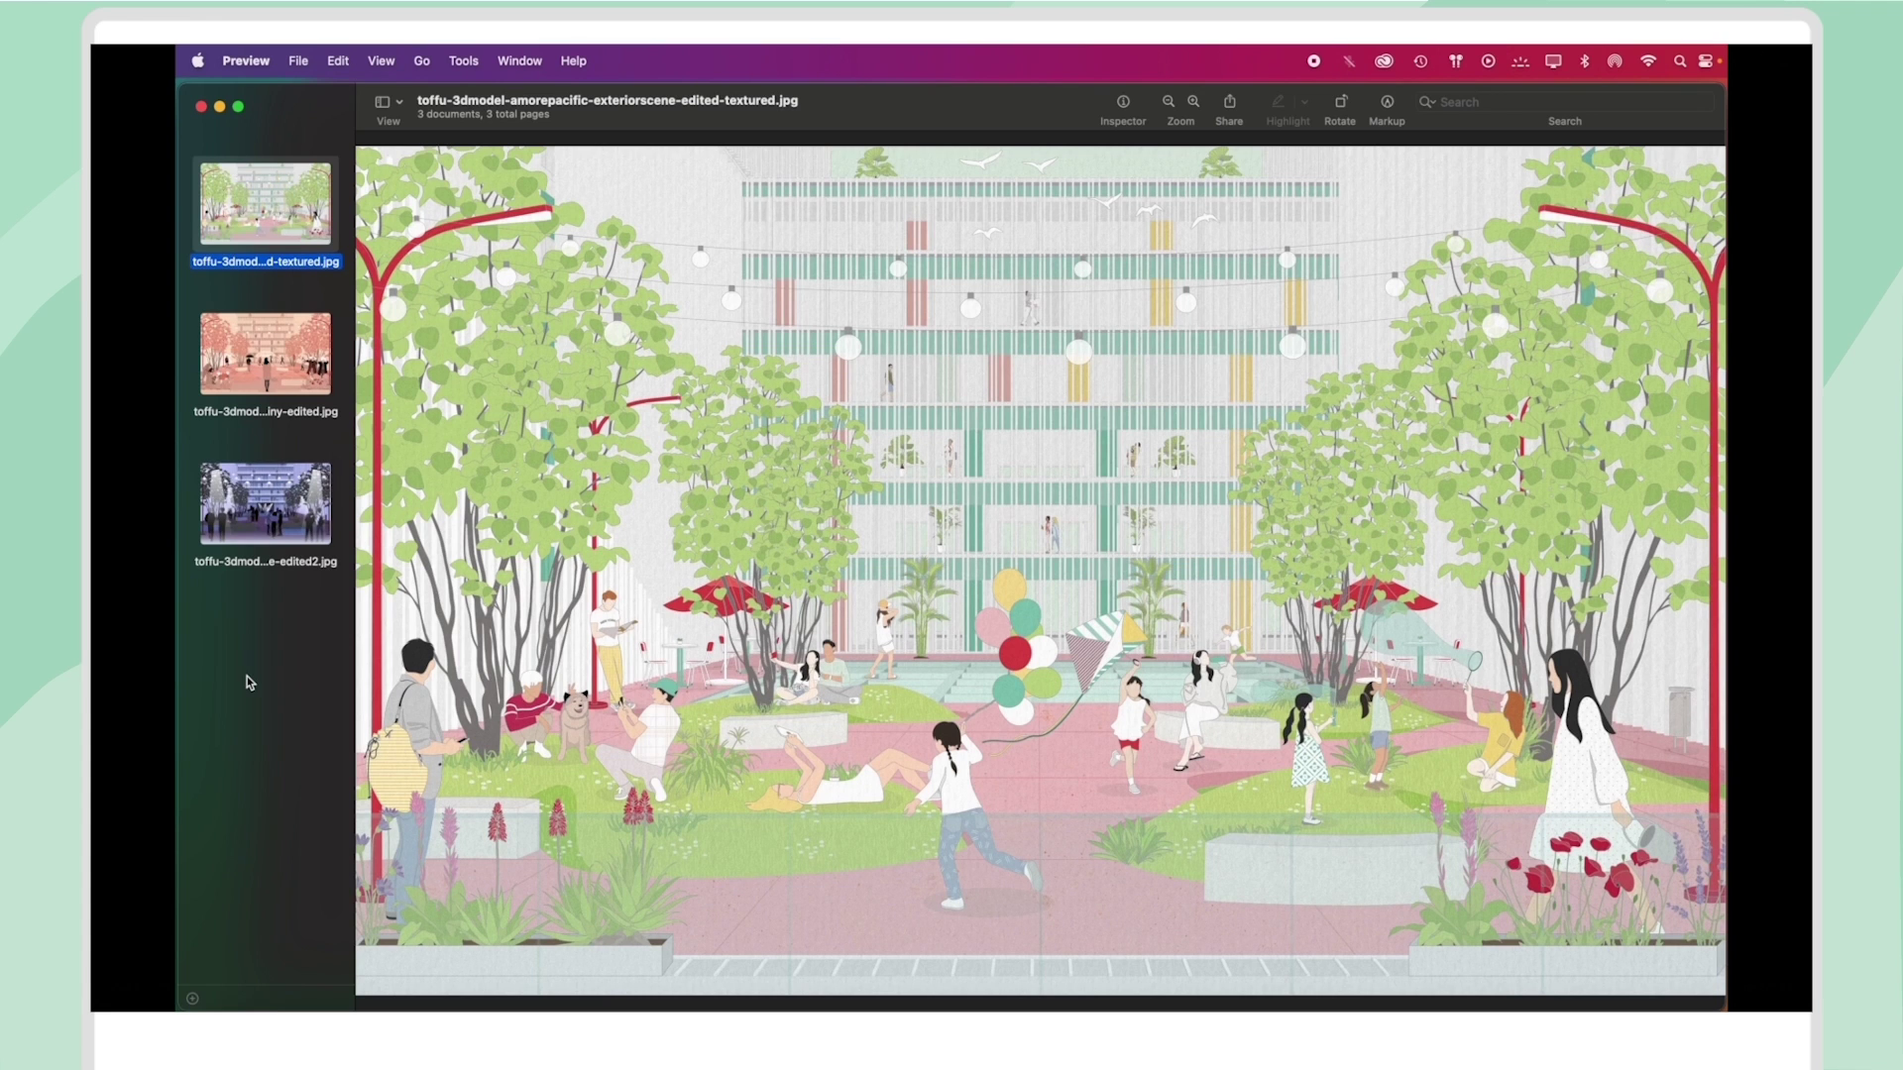
# - Step through the textured day, rainy and night performance exterior-scene images in Preview
pyautogui.press('Down')
pyautogui.press('Down')
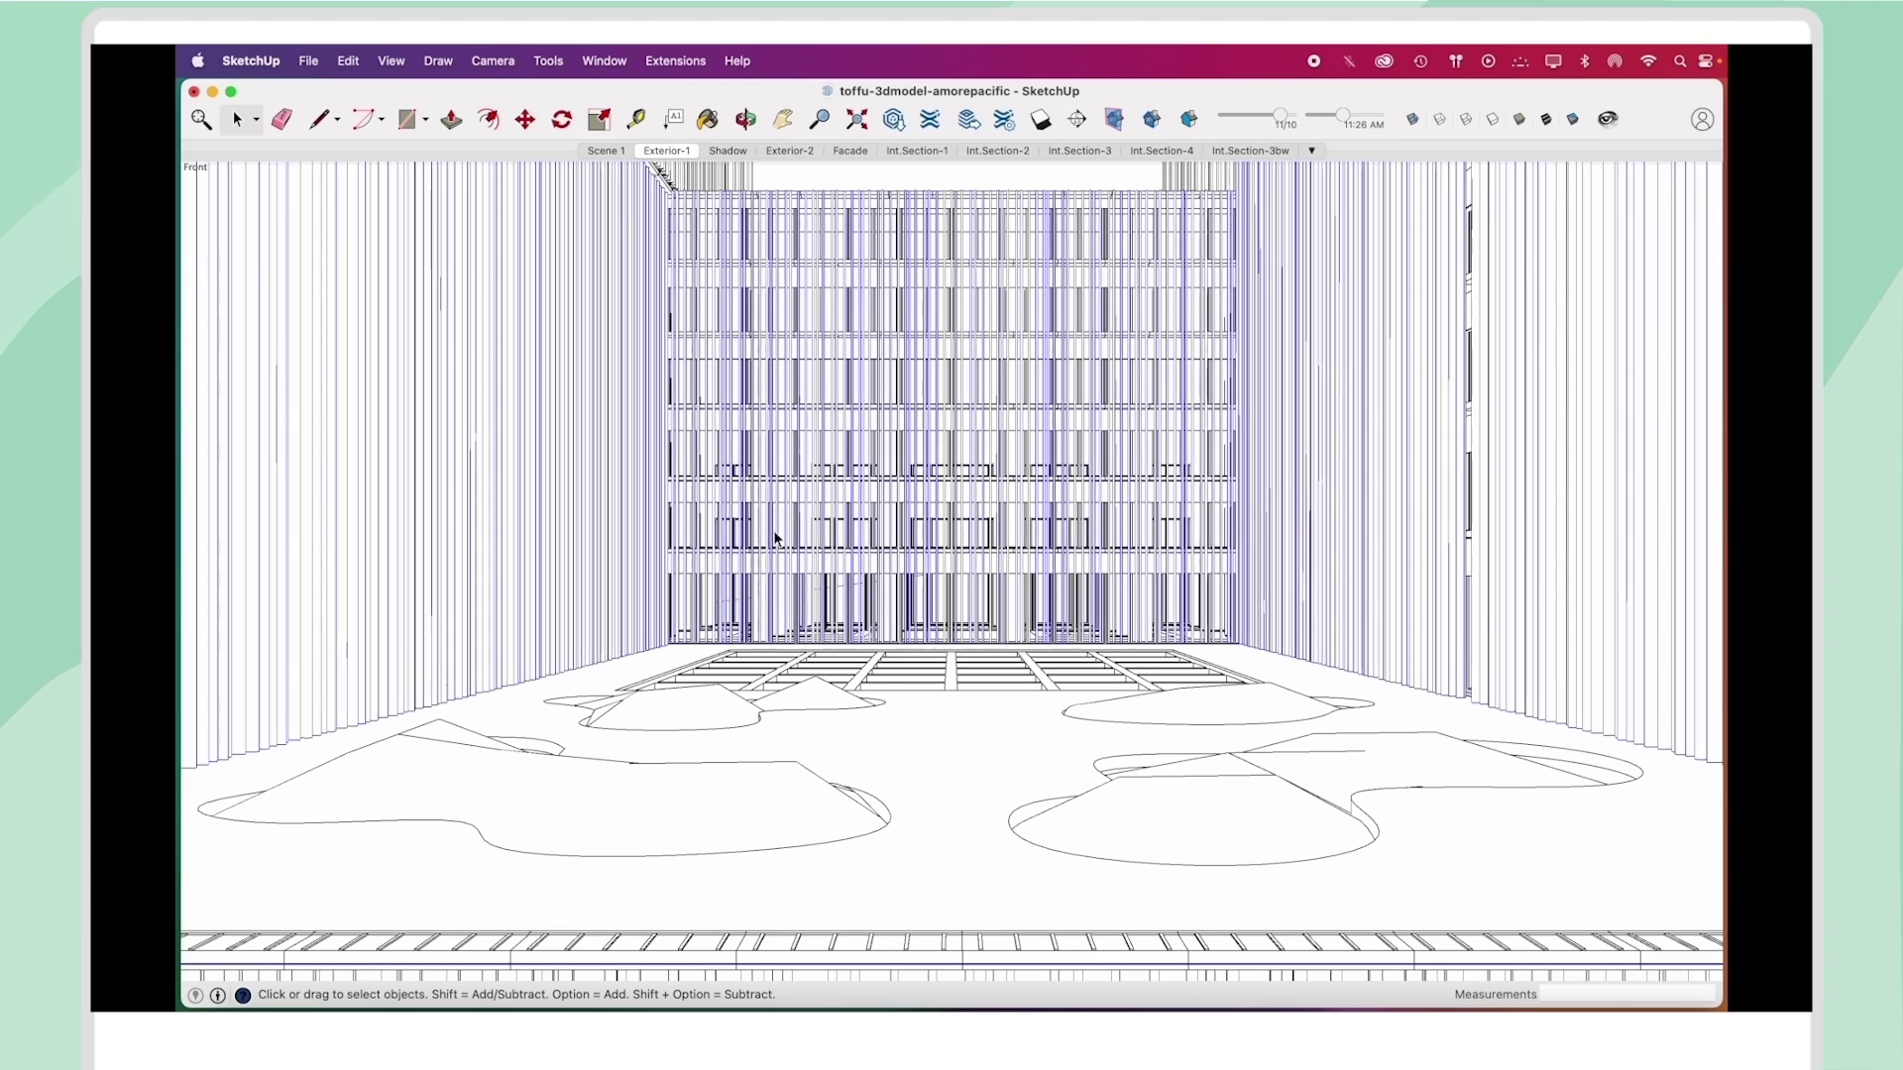
pyautogui.click(392, 60)
pyautogui.moveTo(492, 397)
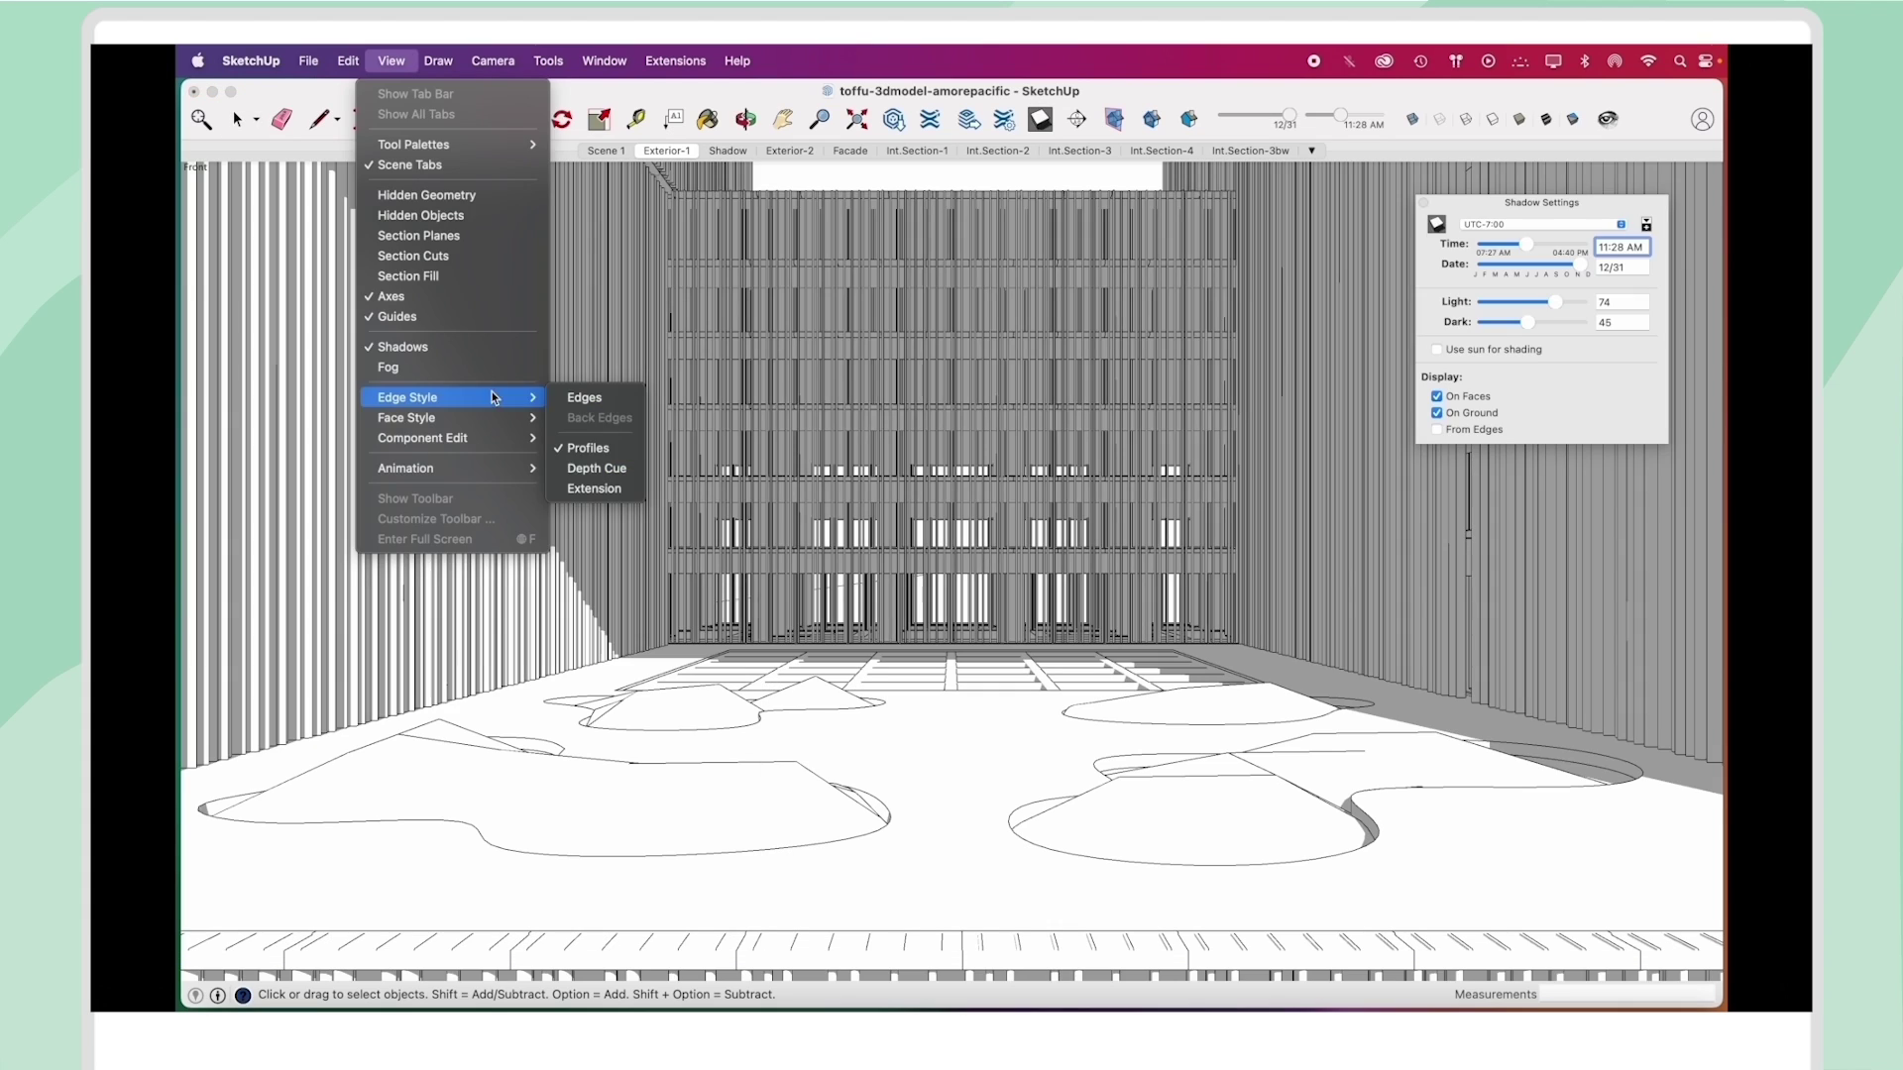
pyautogui.click(607, 451)
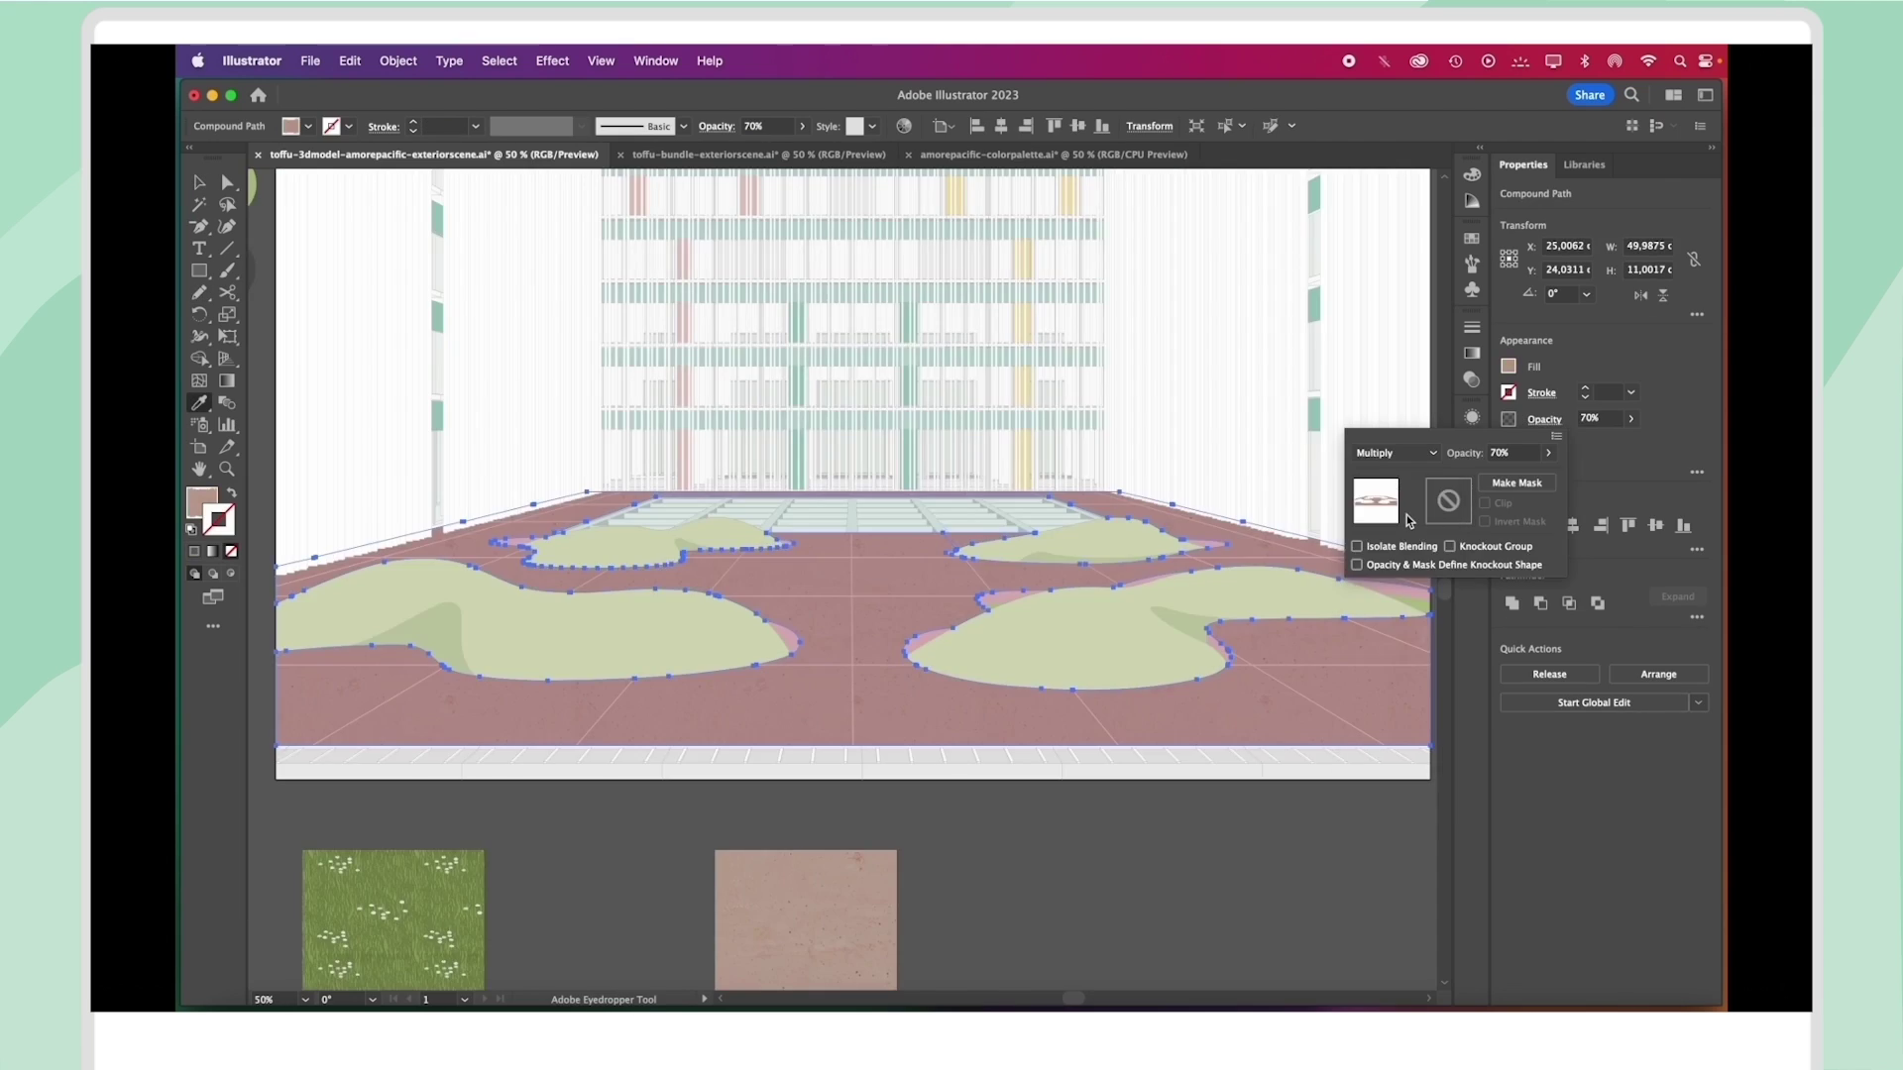
pyautogui.click(1395, 453)
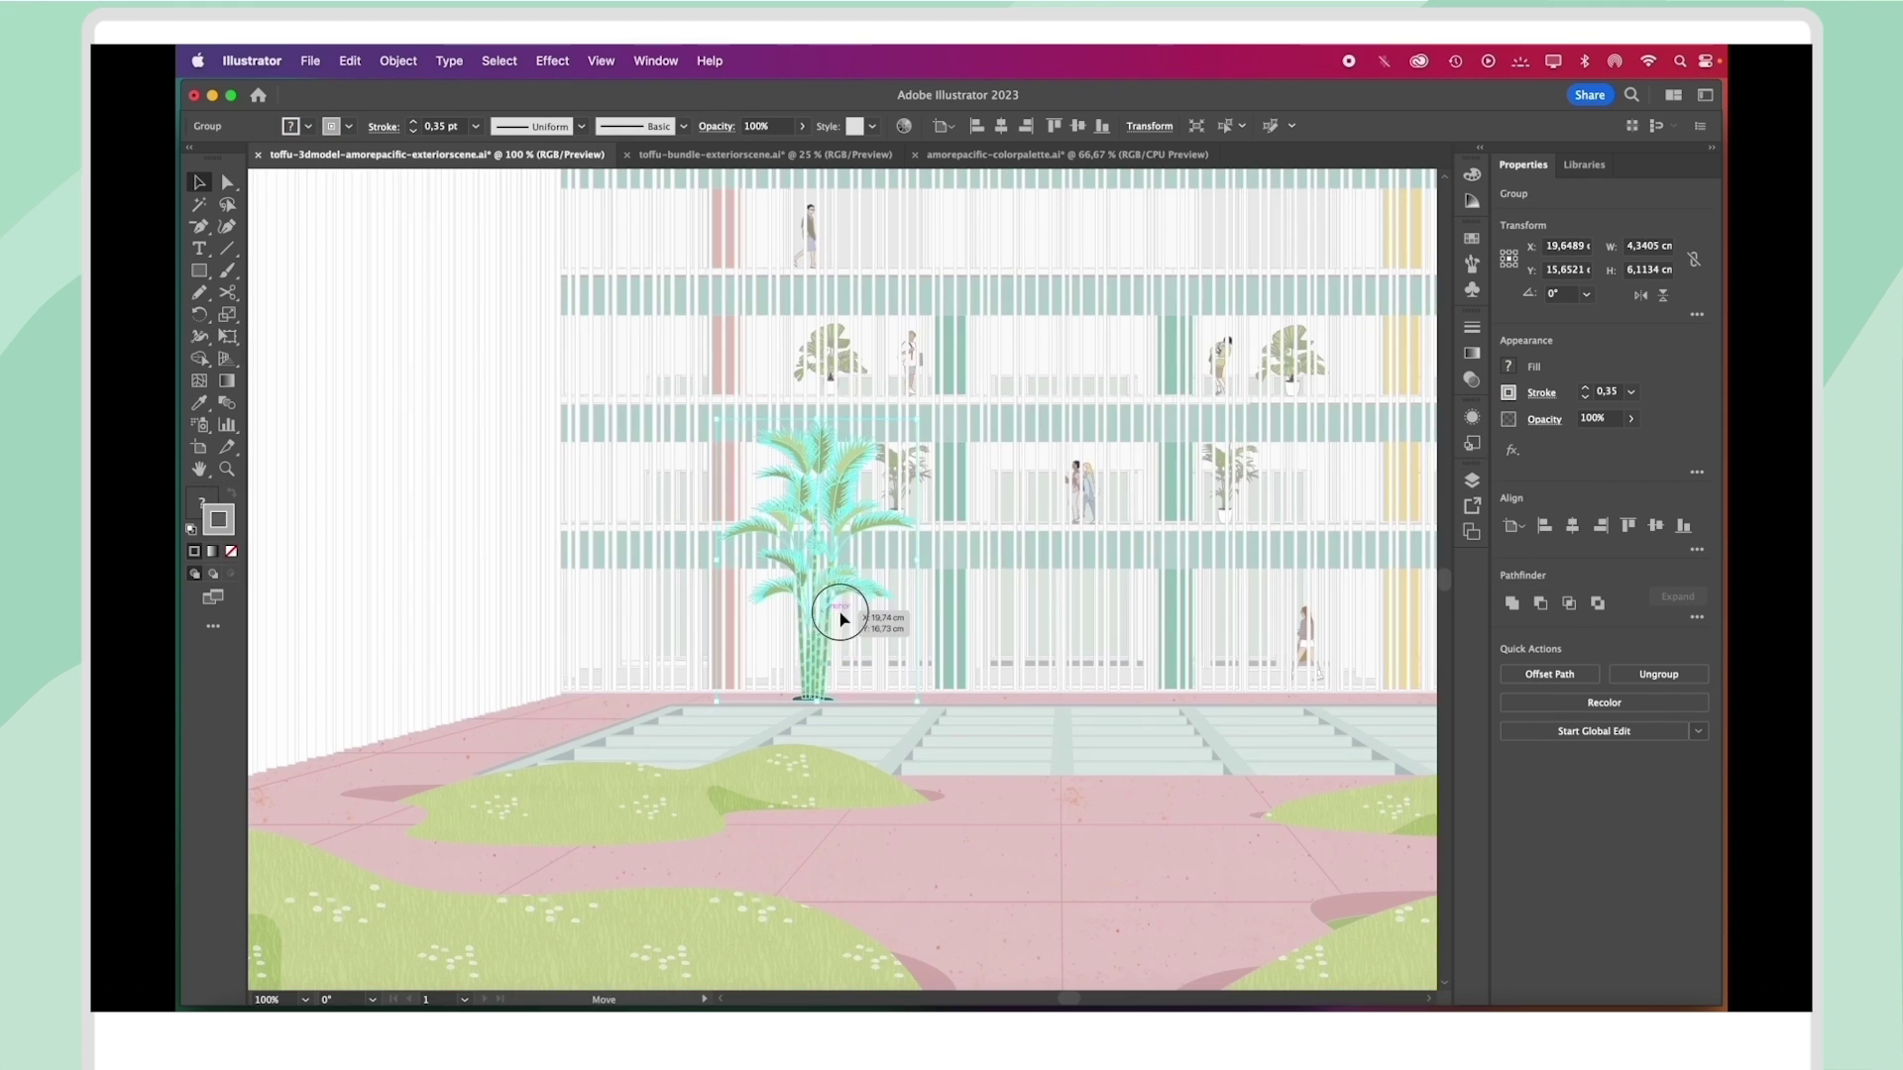
pyautogui.moveTo(842, 616); pyautogui.dragTo(1246, 705)
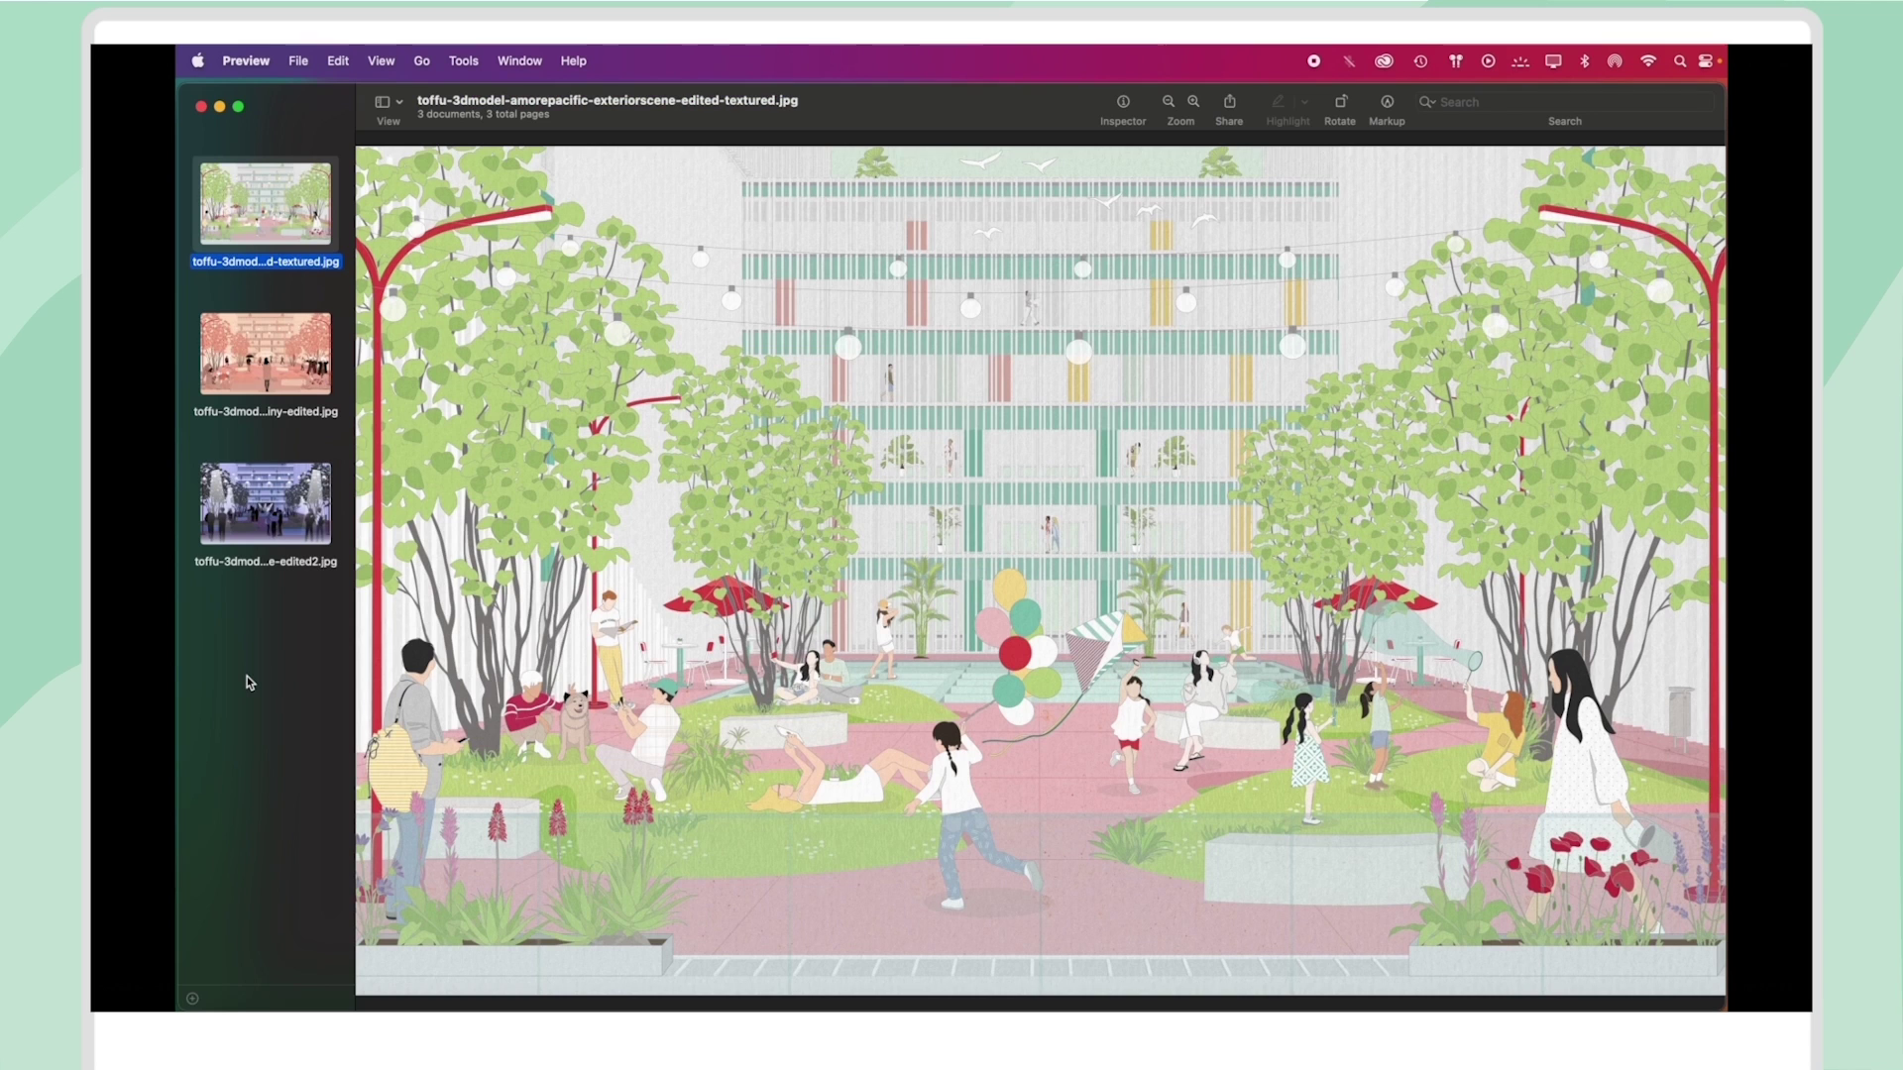
pyautogui.press('Down')
pyautogui.press('Down')
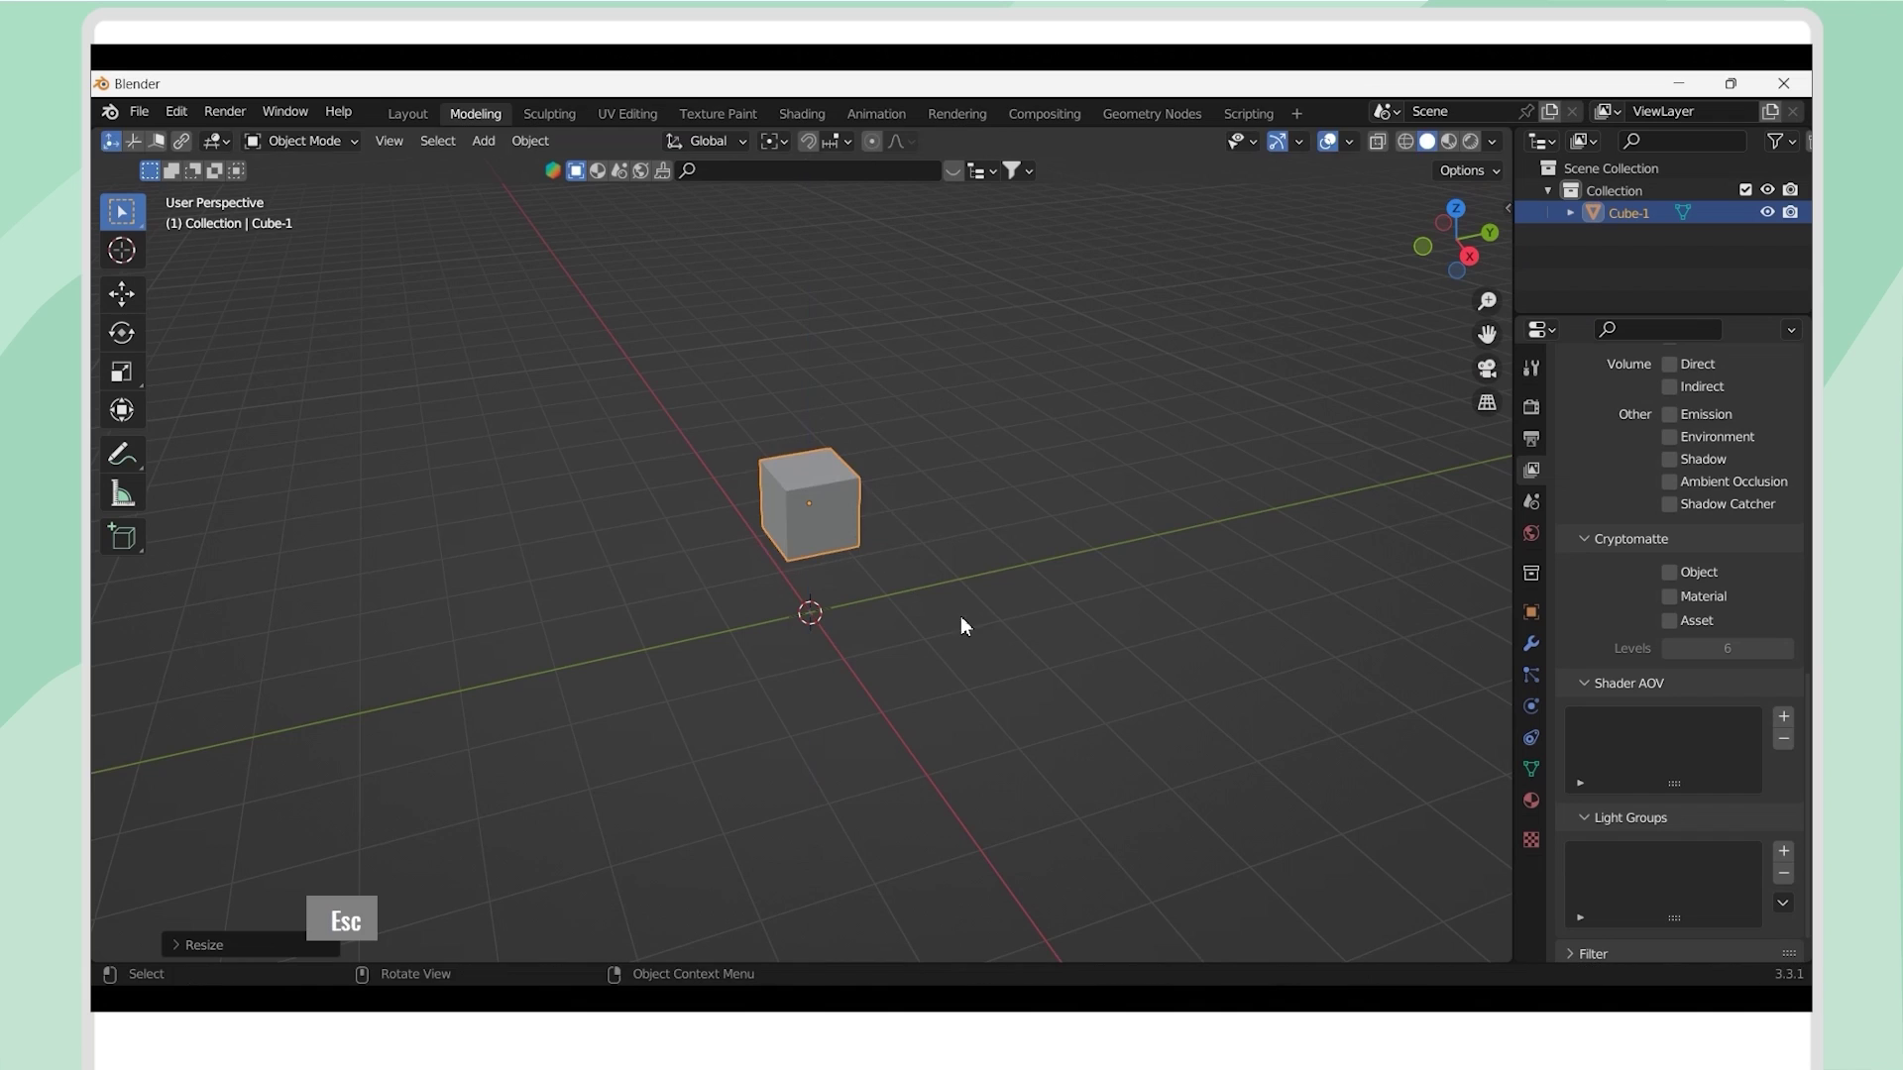
# - Rotate the cube around the X axis and orbit the view around the model
pyautogui.press('r')
pyautogui.press('x')
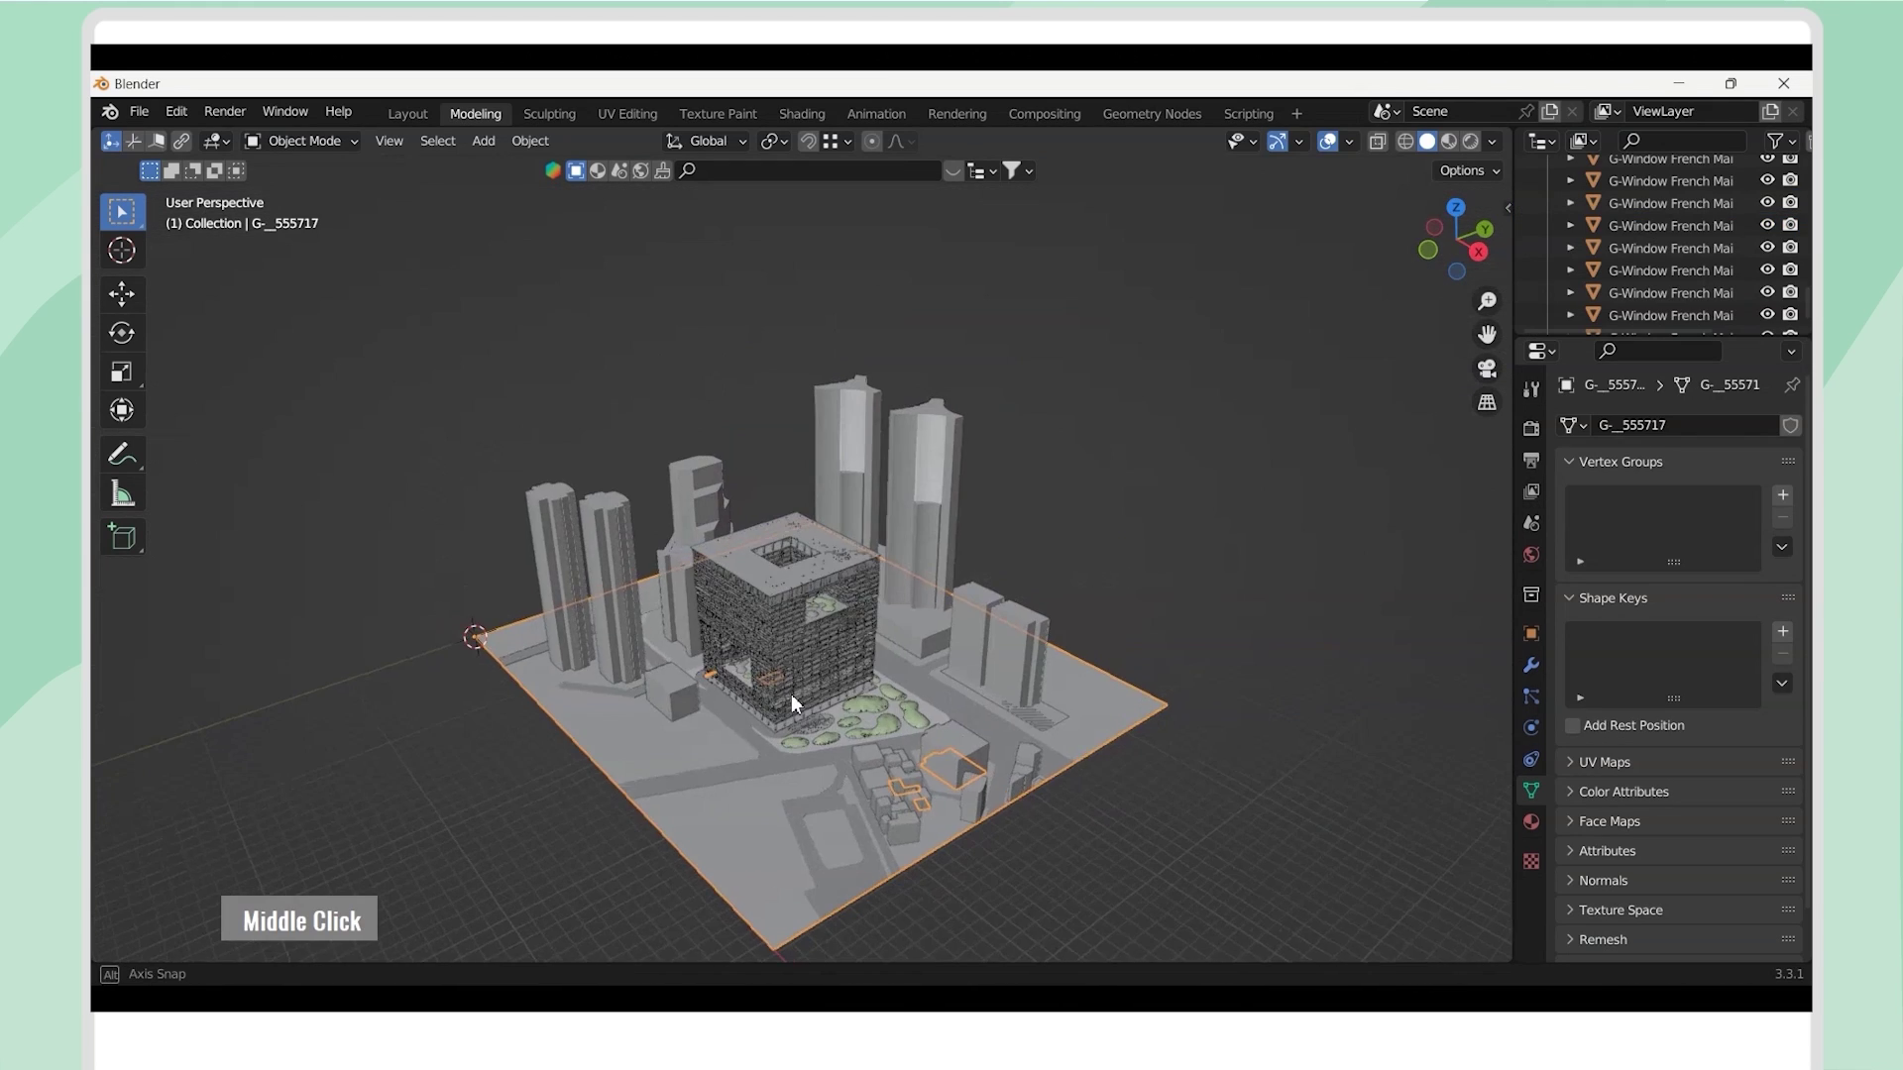
pyautogui.moveTo(791, 694); pyautogui.dragTo(710, 651)
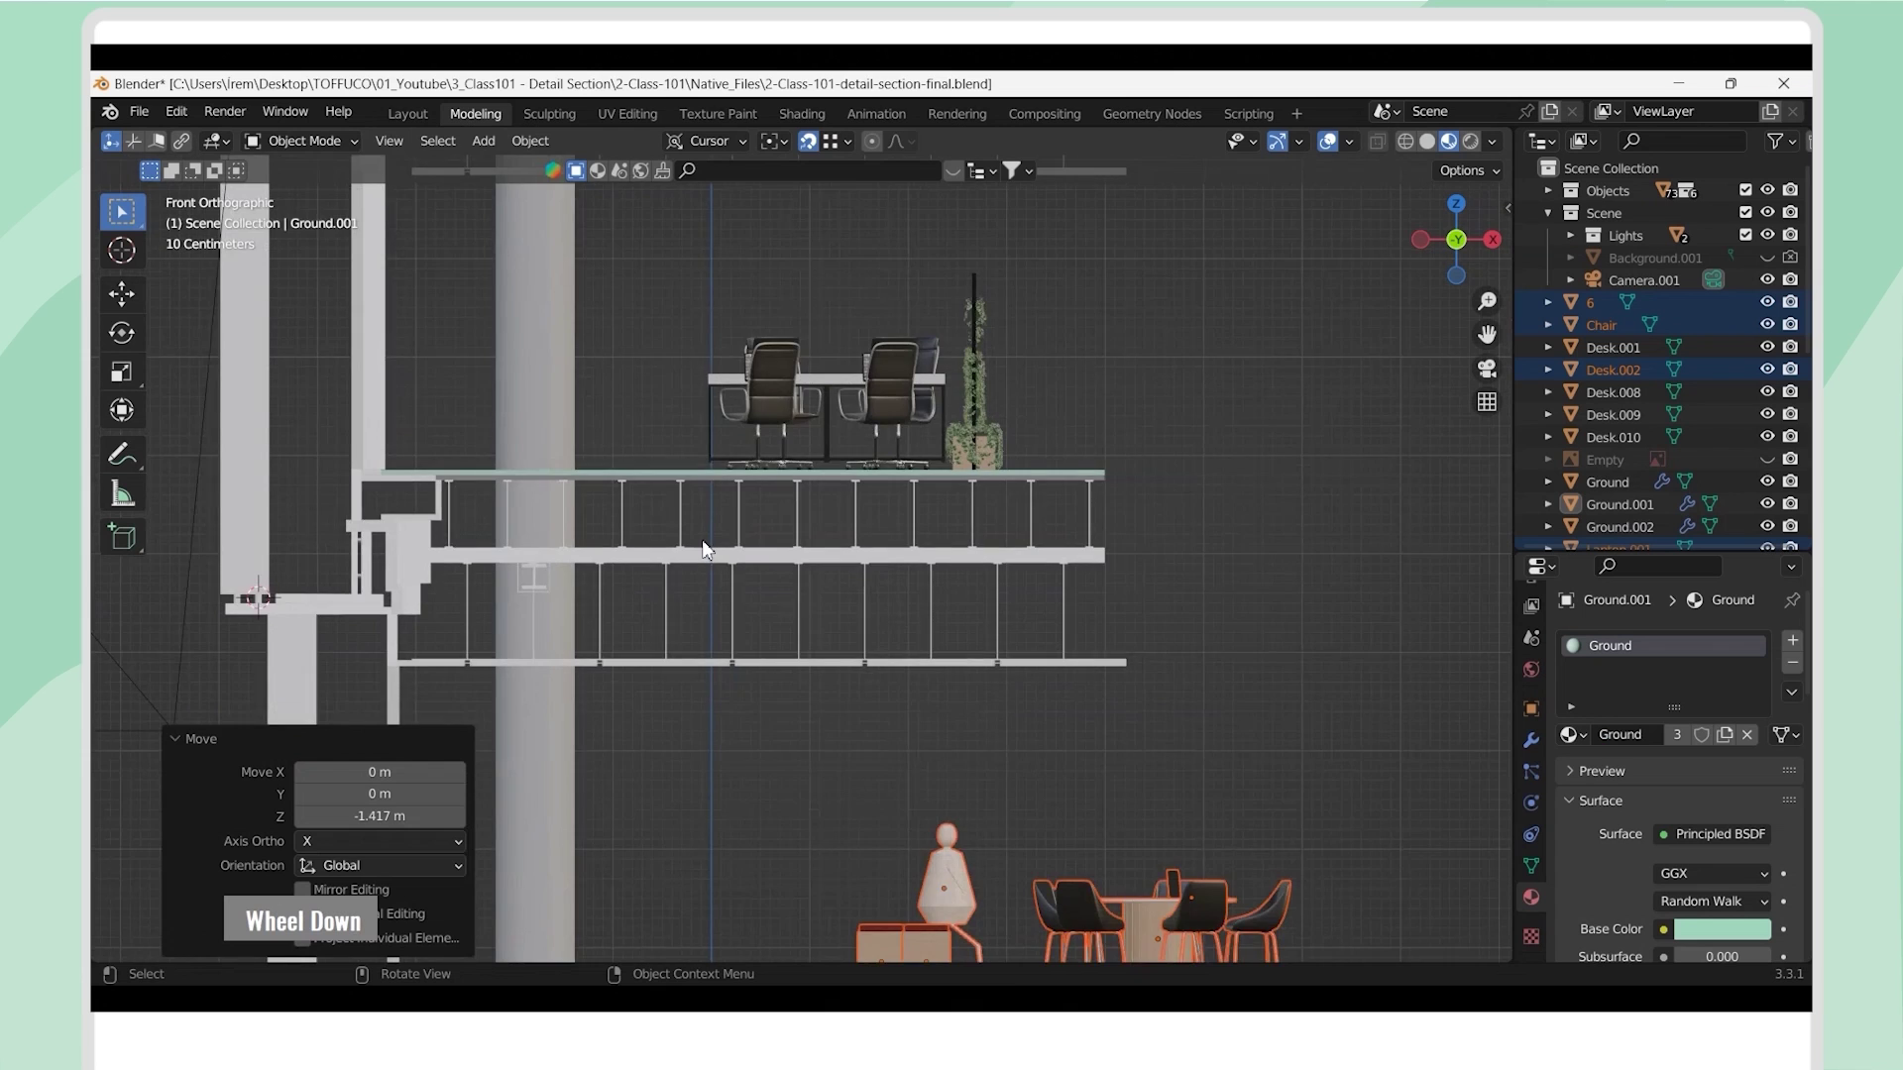
pyautogui.scroll(-3, 1007, 764)
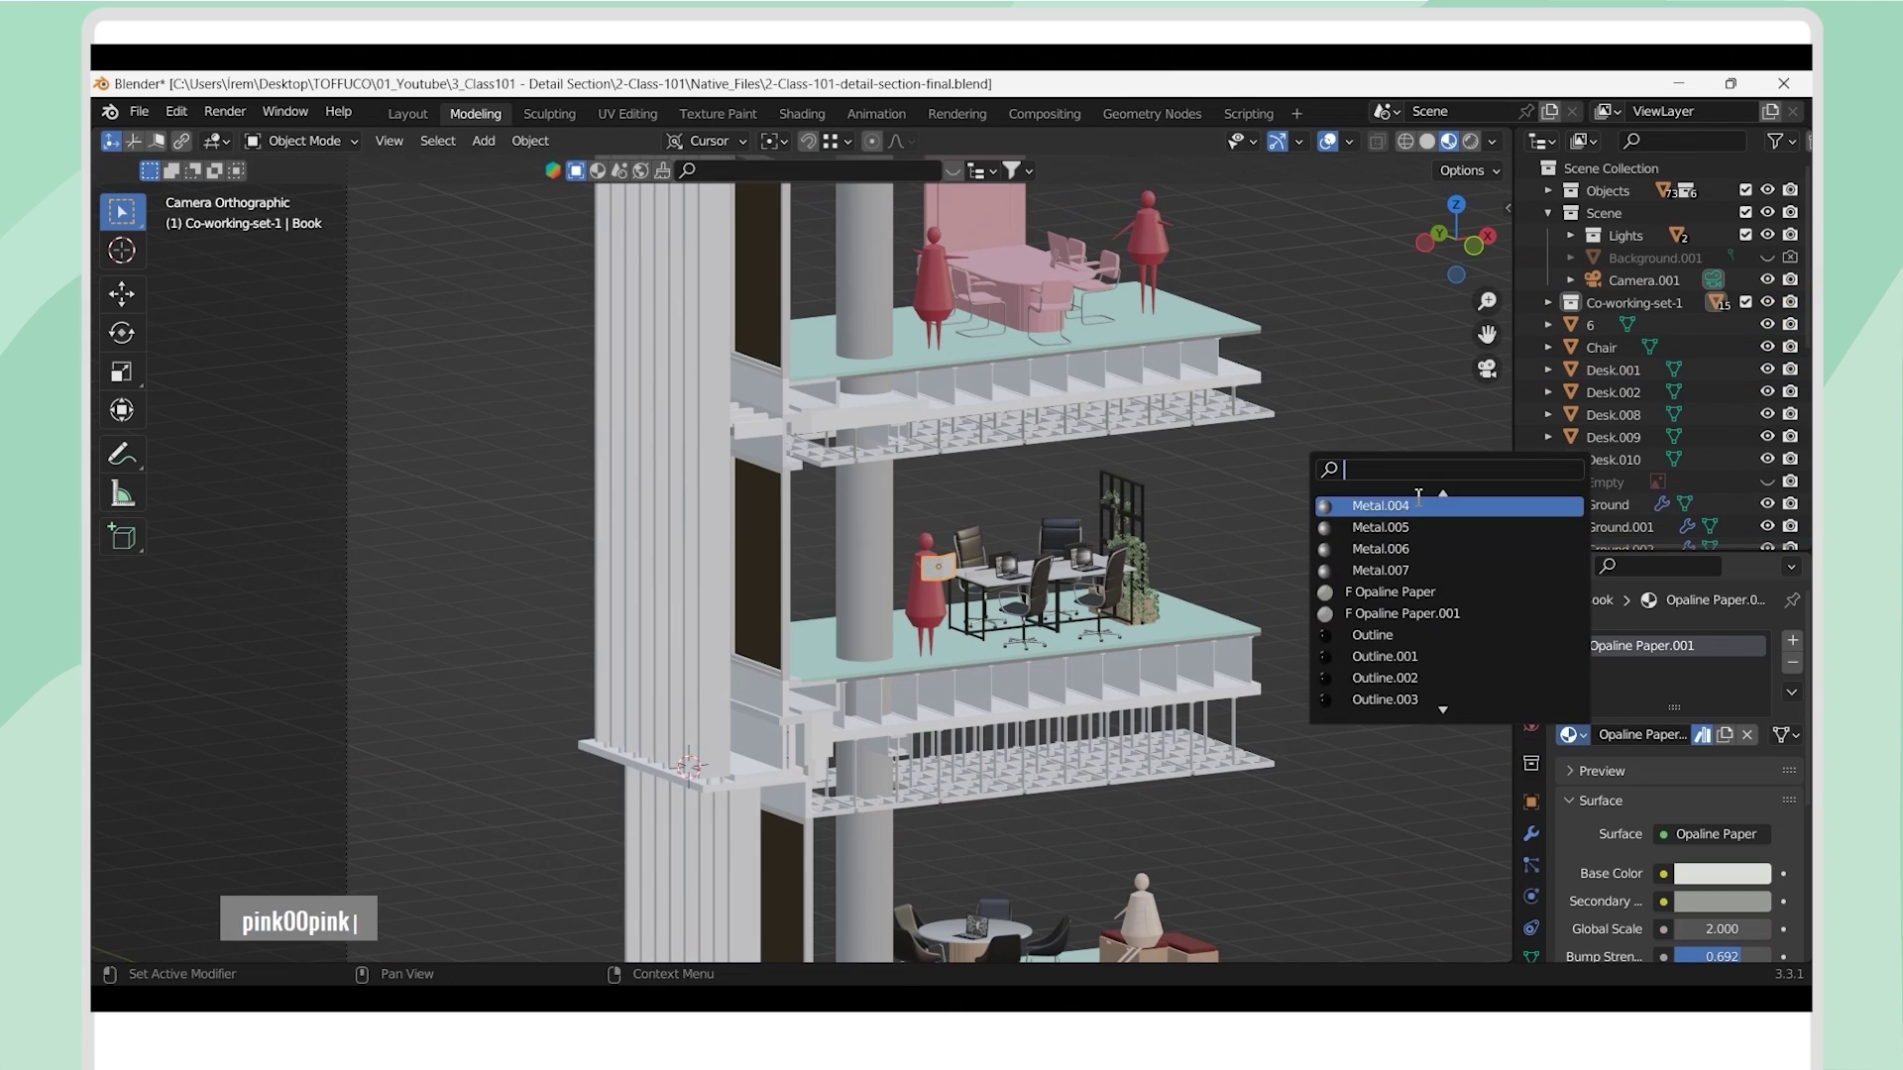
# - Assign the 0 Pink material to the book and render the detail section model
pyautogui.write('pink')
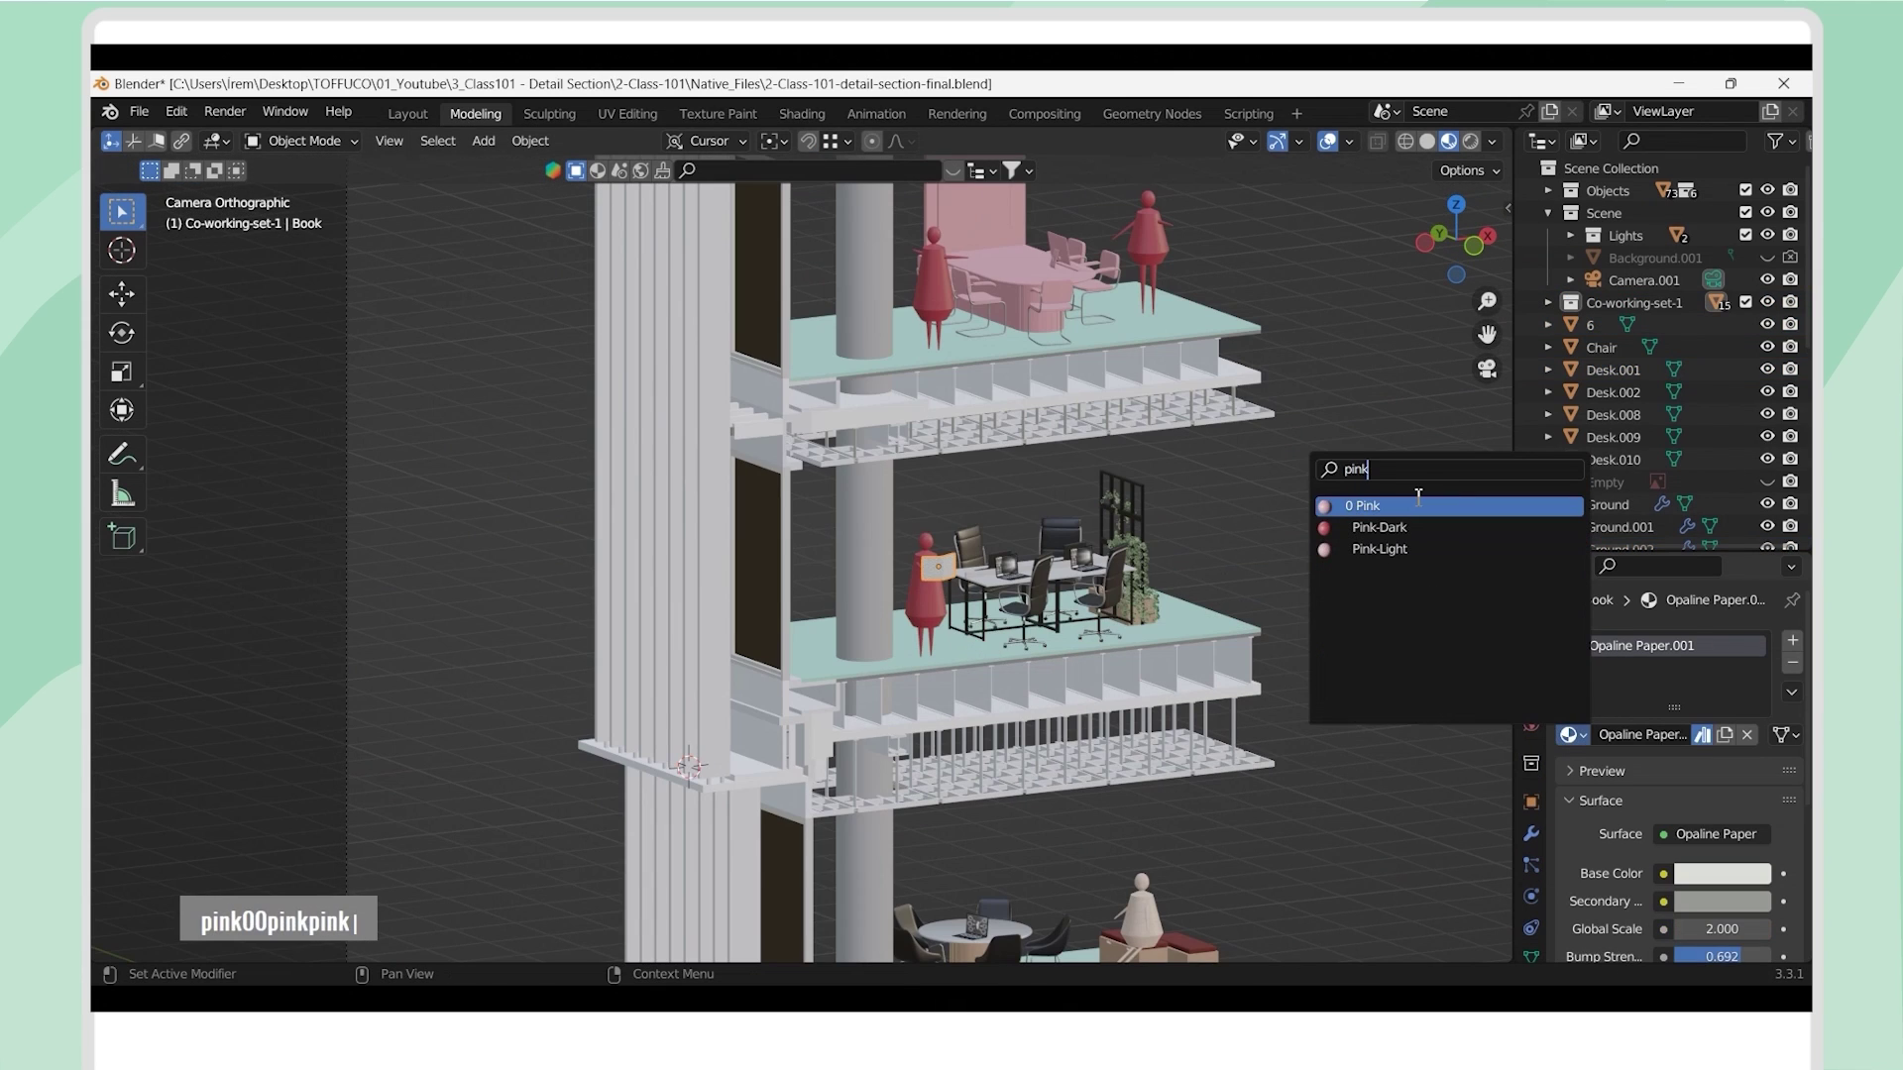
pyautogui.press('Return')
pyautogui.scroll(-2, 904, 406)
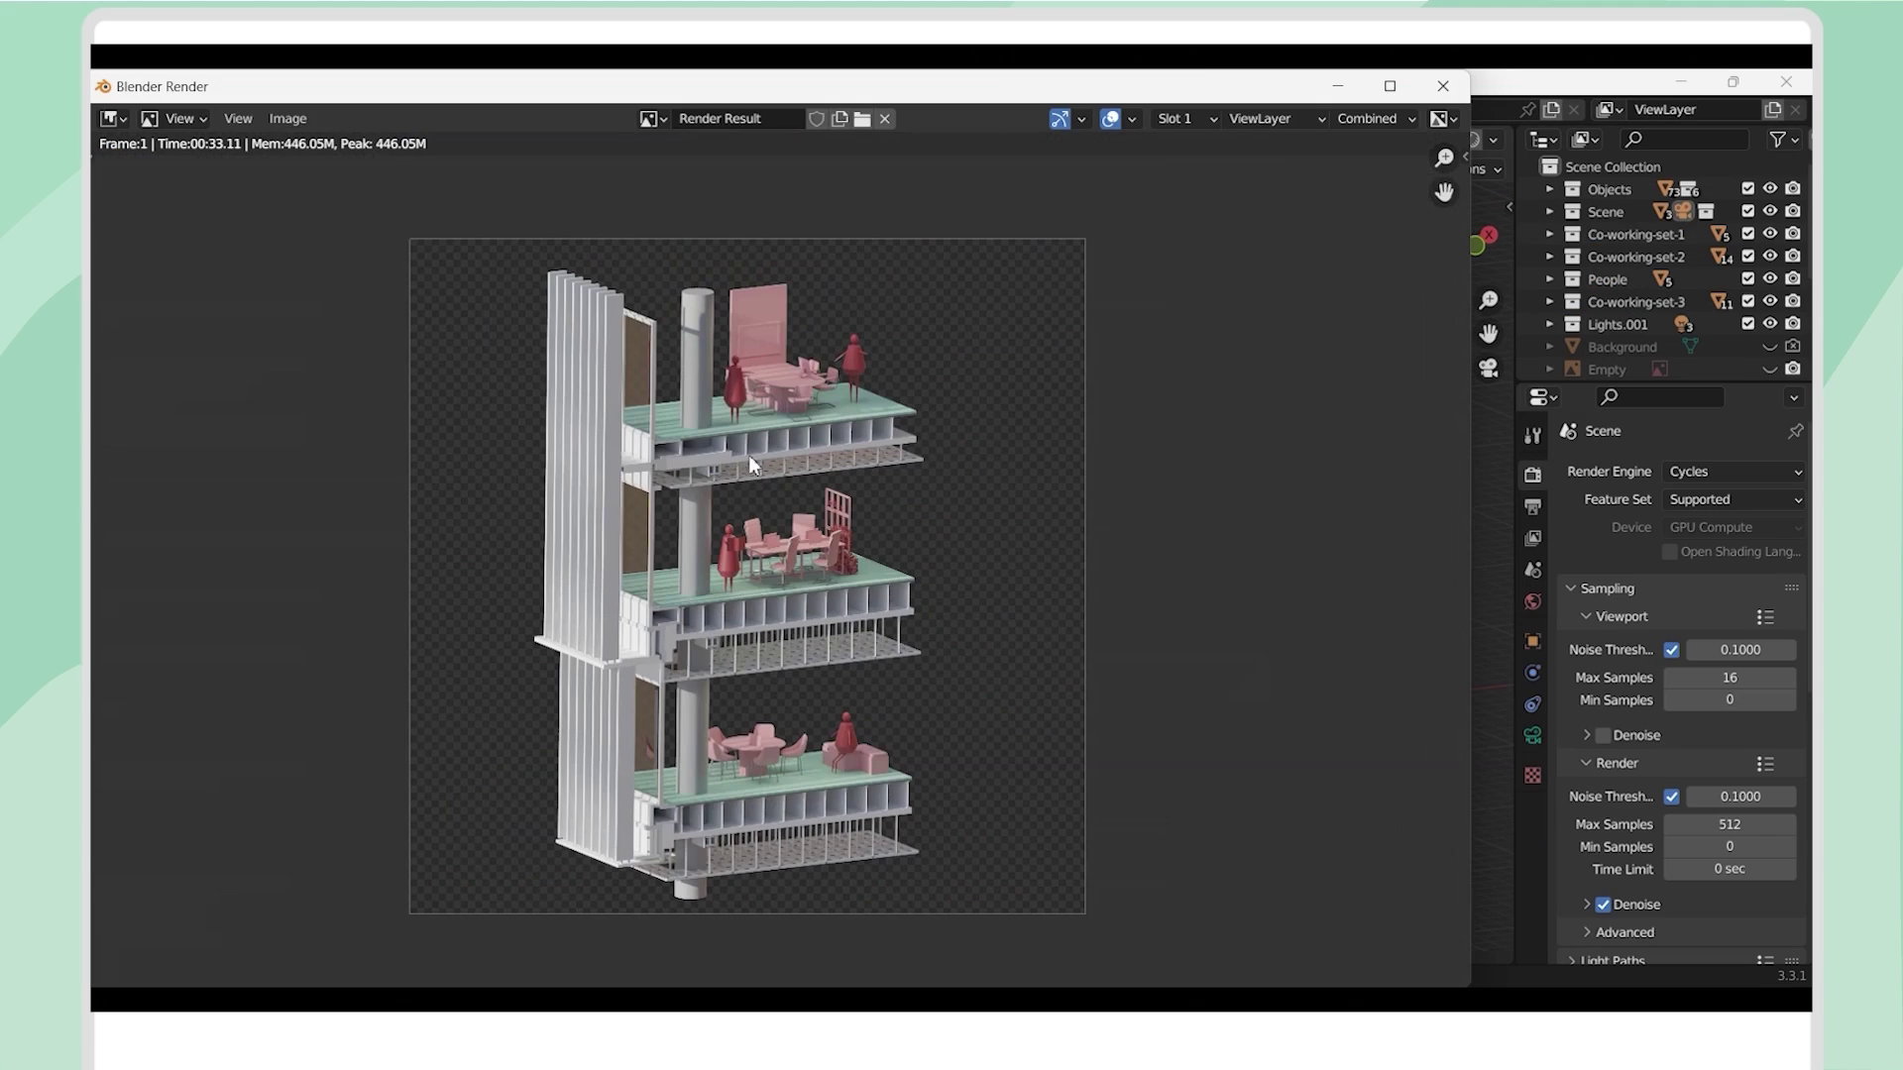
pyautogui.click(290, 119)
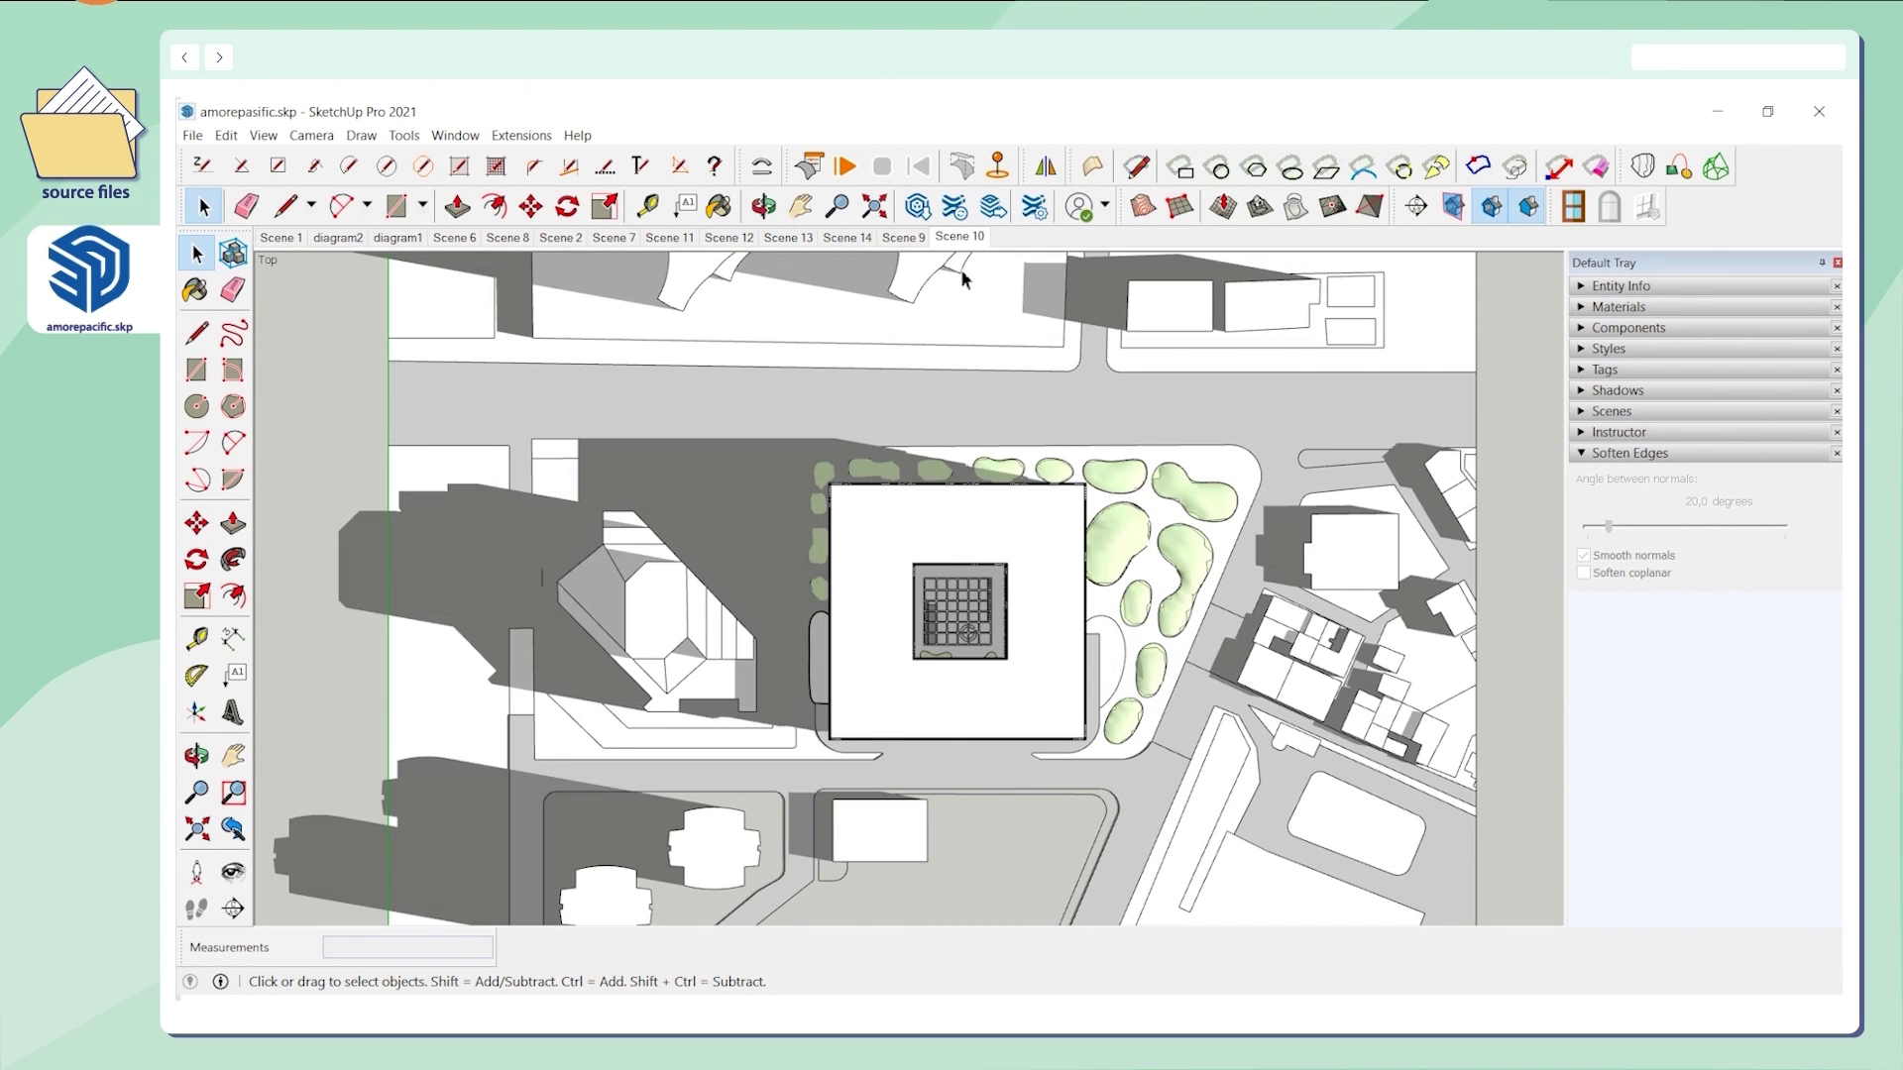
# - Switch the model to the Scene 2 perspective of the building
pyautogui.click(570, 243)
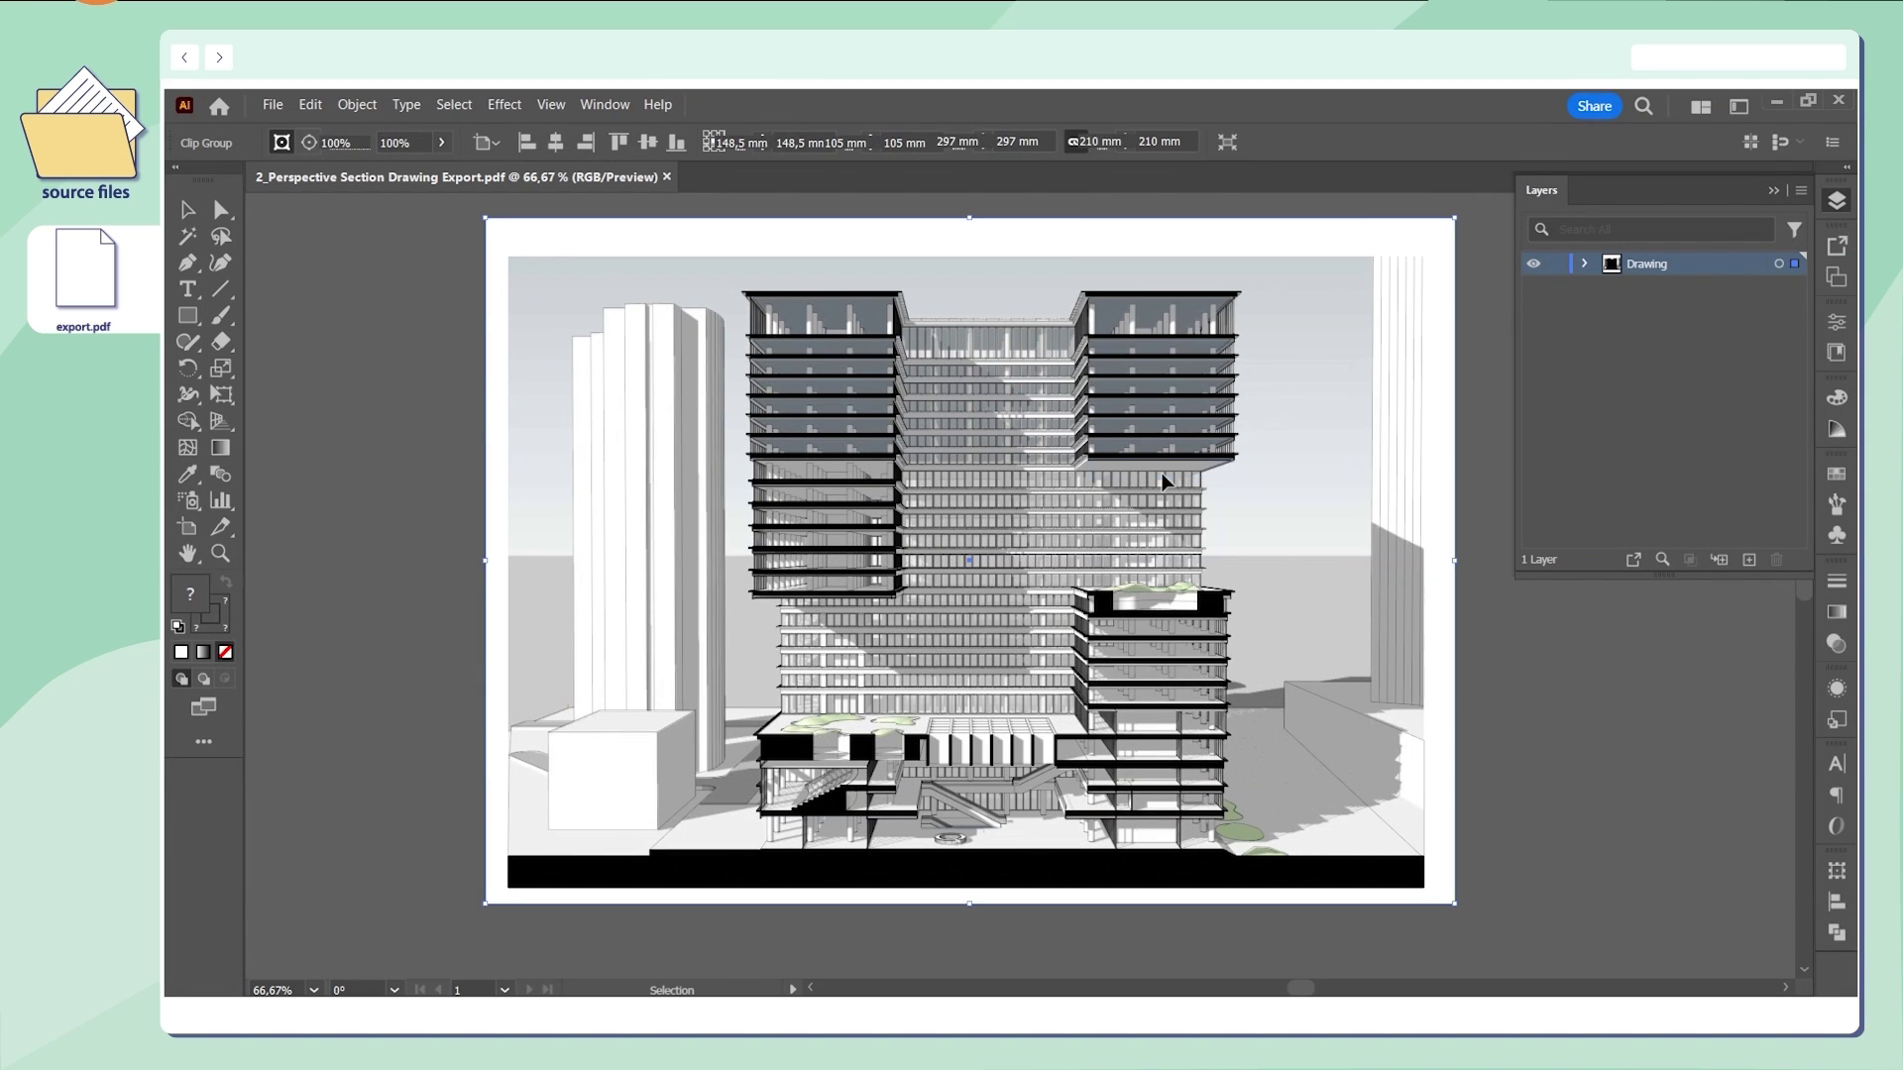
# - Release the clip group, Image Trace the embedded section image, then deselect the traced paths
pyautogui.hotkey('ctrl', 'alt', '7')
pyautogui.click(1305, 426)
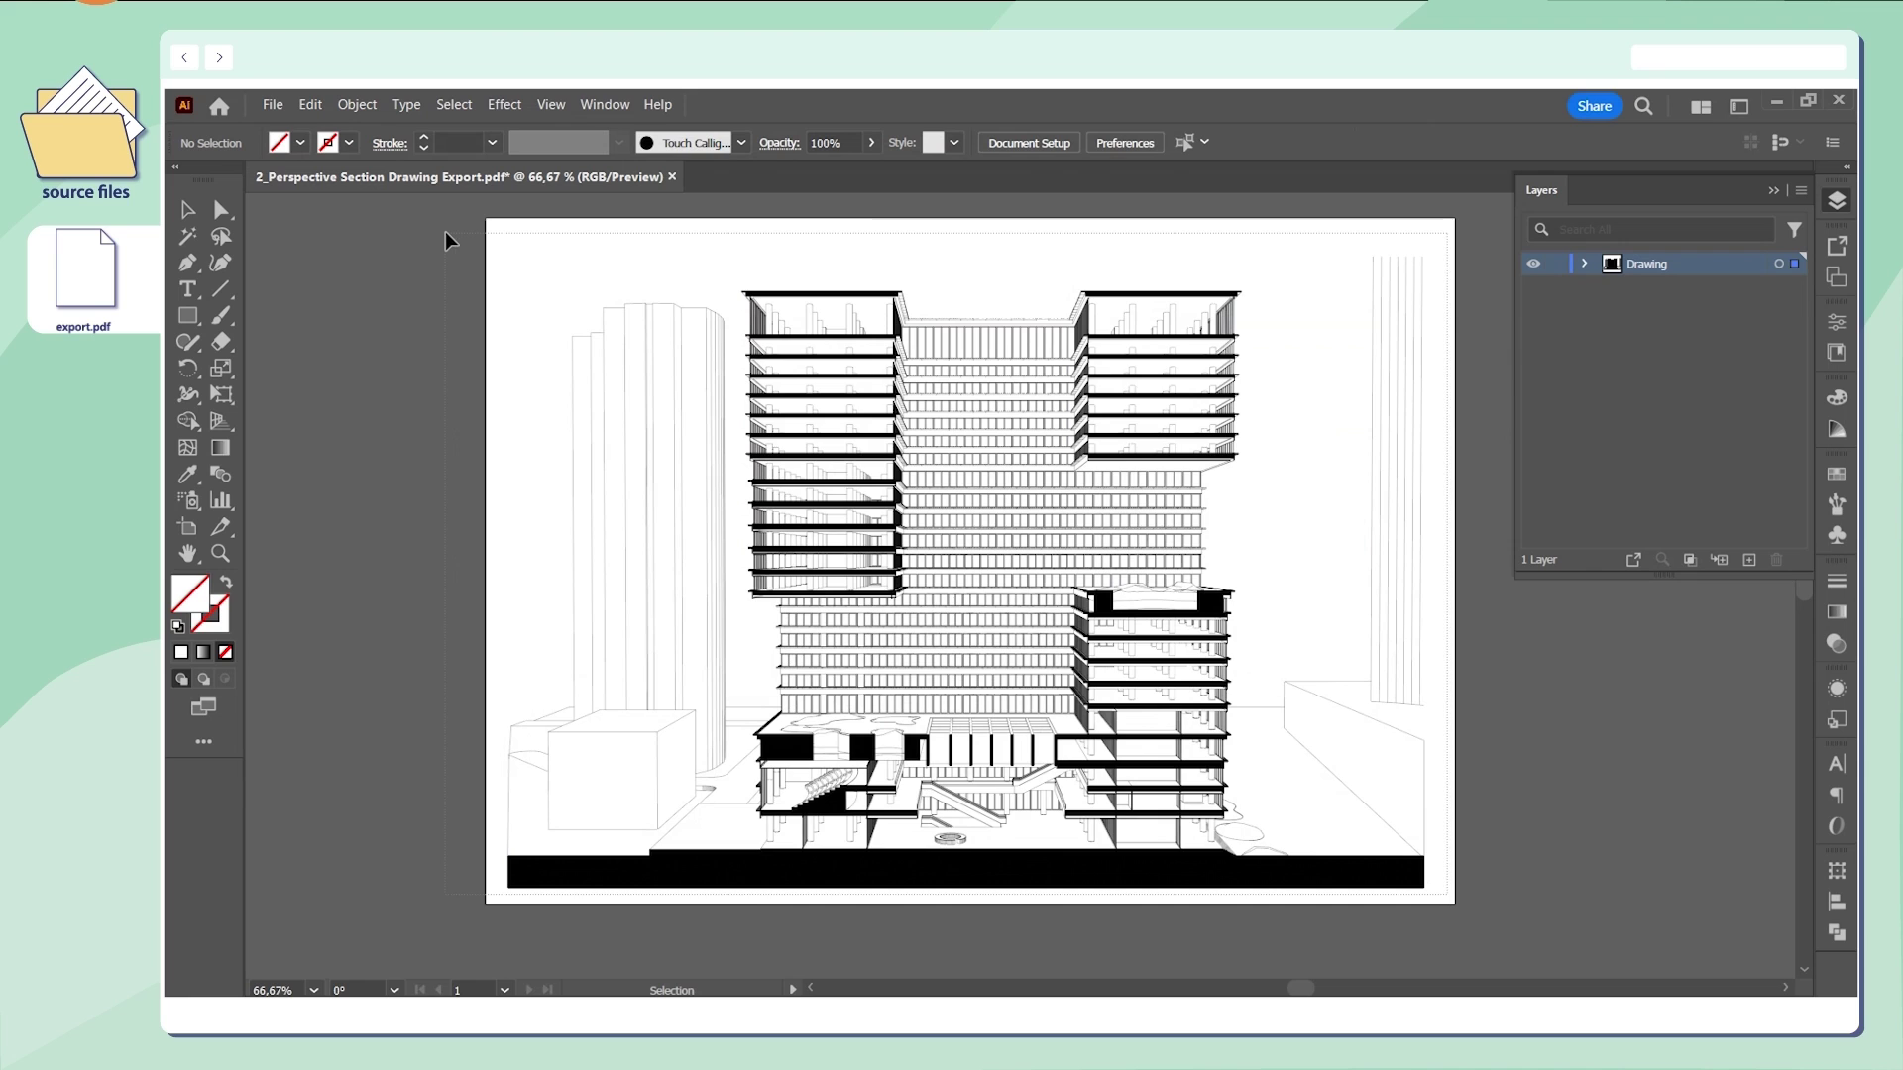
pyautogui.moveTo(446, 234); pyautogui.dragTo(821, 364)
pyautogui.rightClick(821, 363)
pyautogui.click(892, 565)
pyautogui.click(1530, 680)
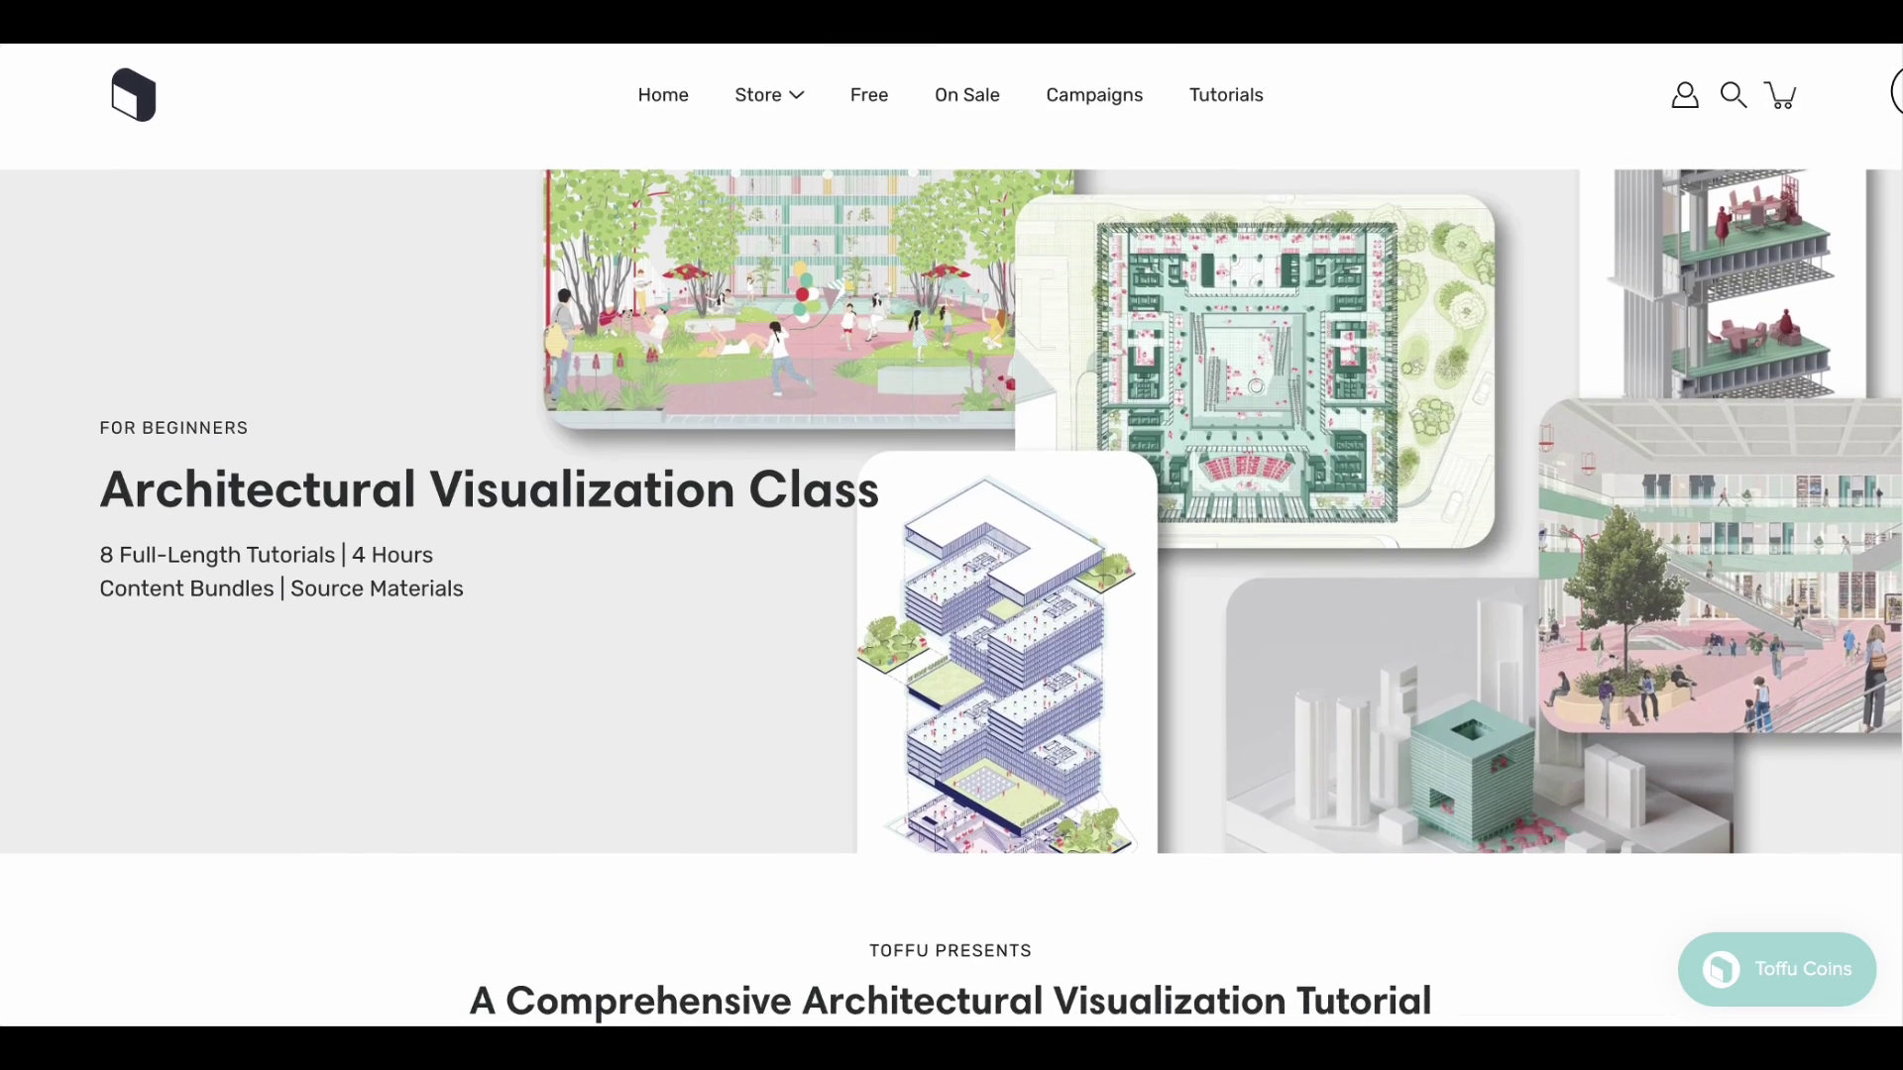
# - Scroll down the class page to the Black Friday Offering: 35% Off banner
pyautogui.scroll(-4, 952, 535)
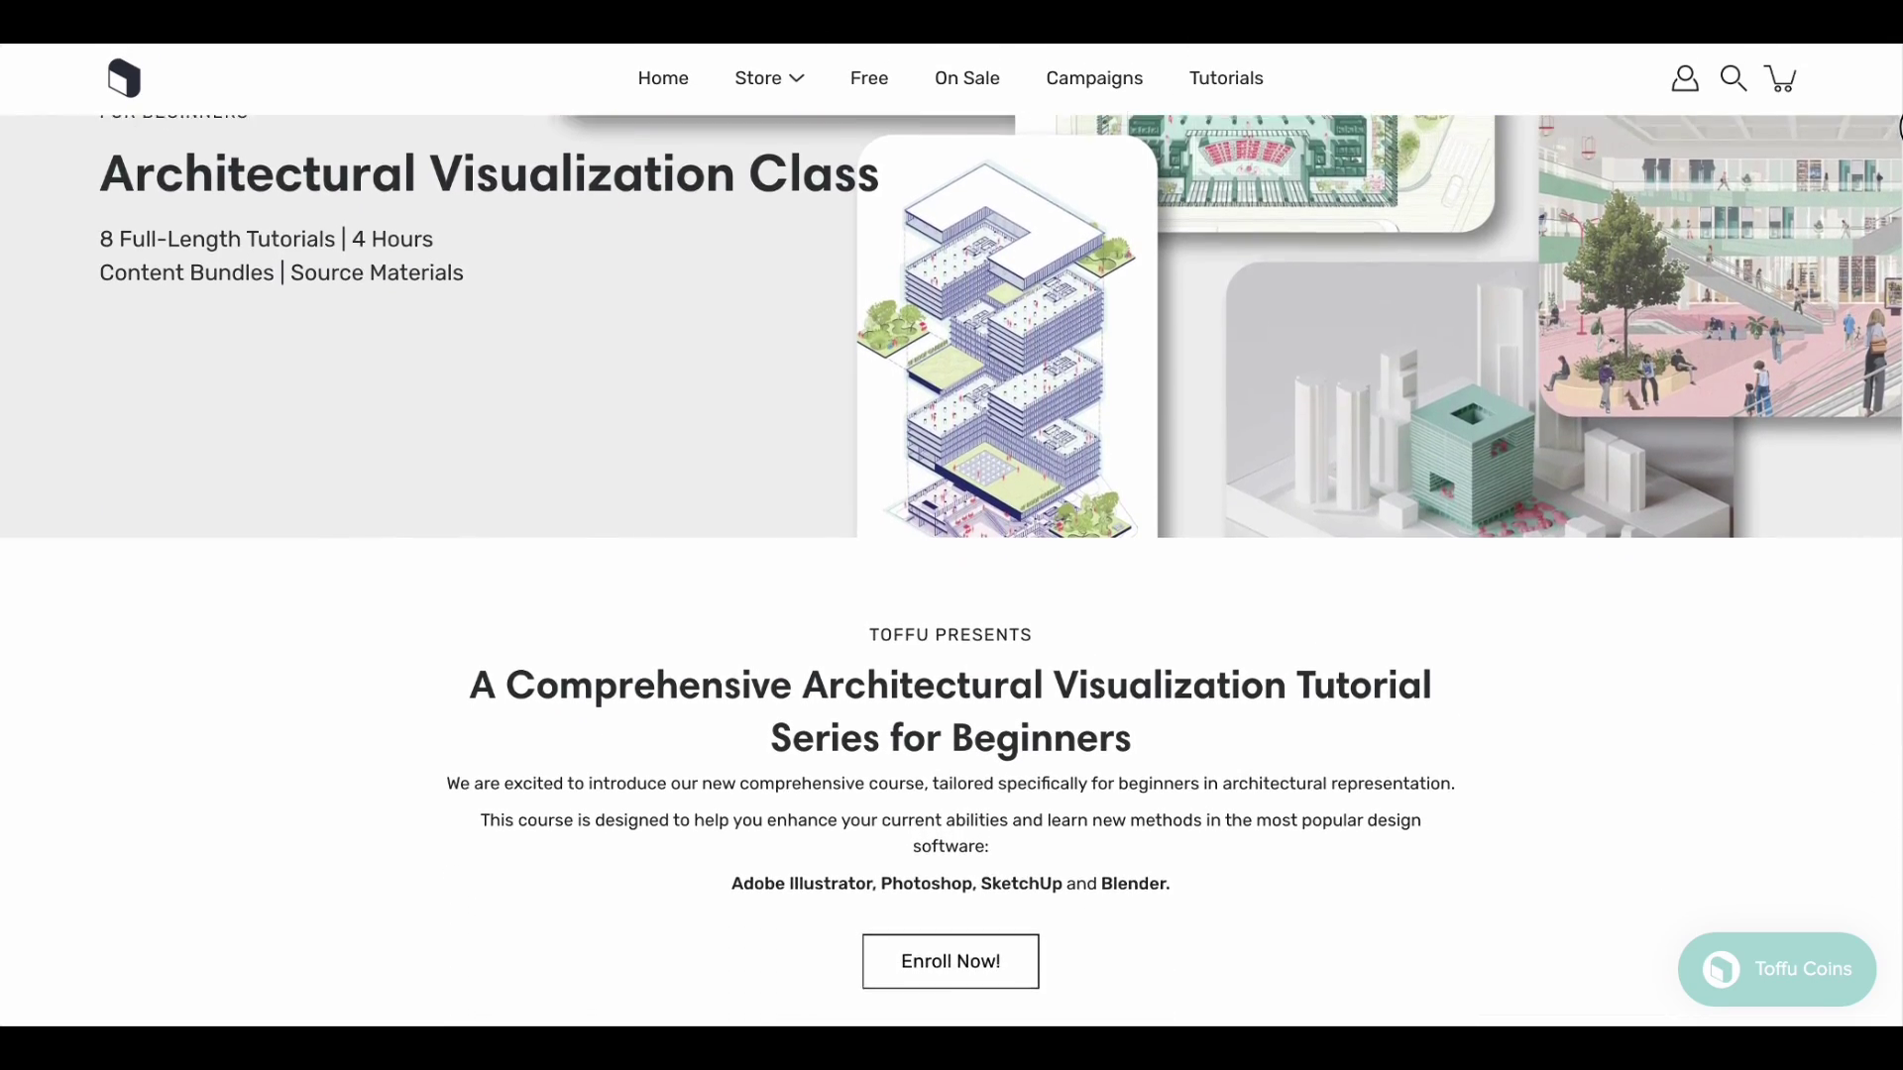
pyautogui.scroll(-7, 952, 535)
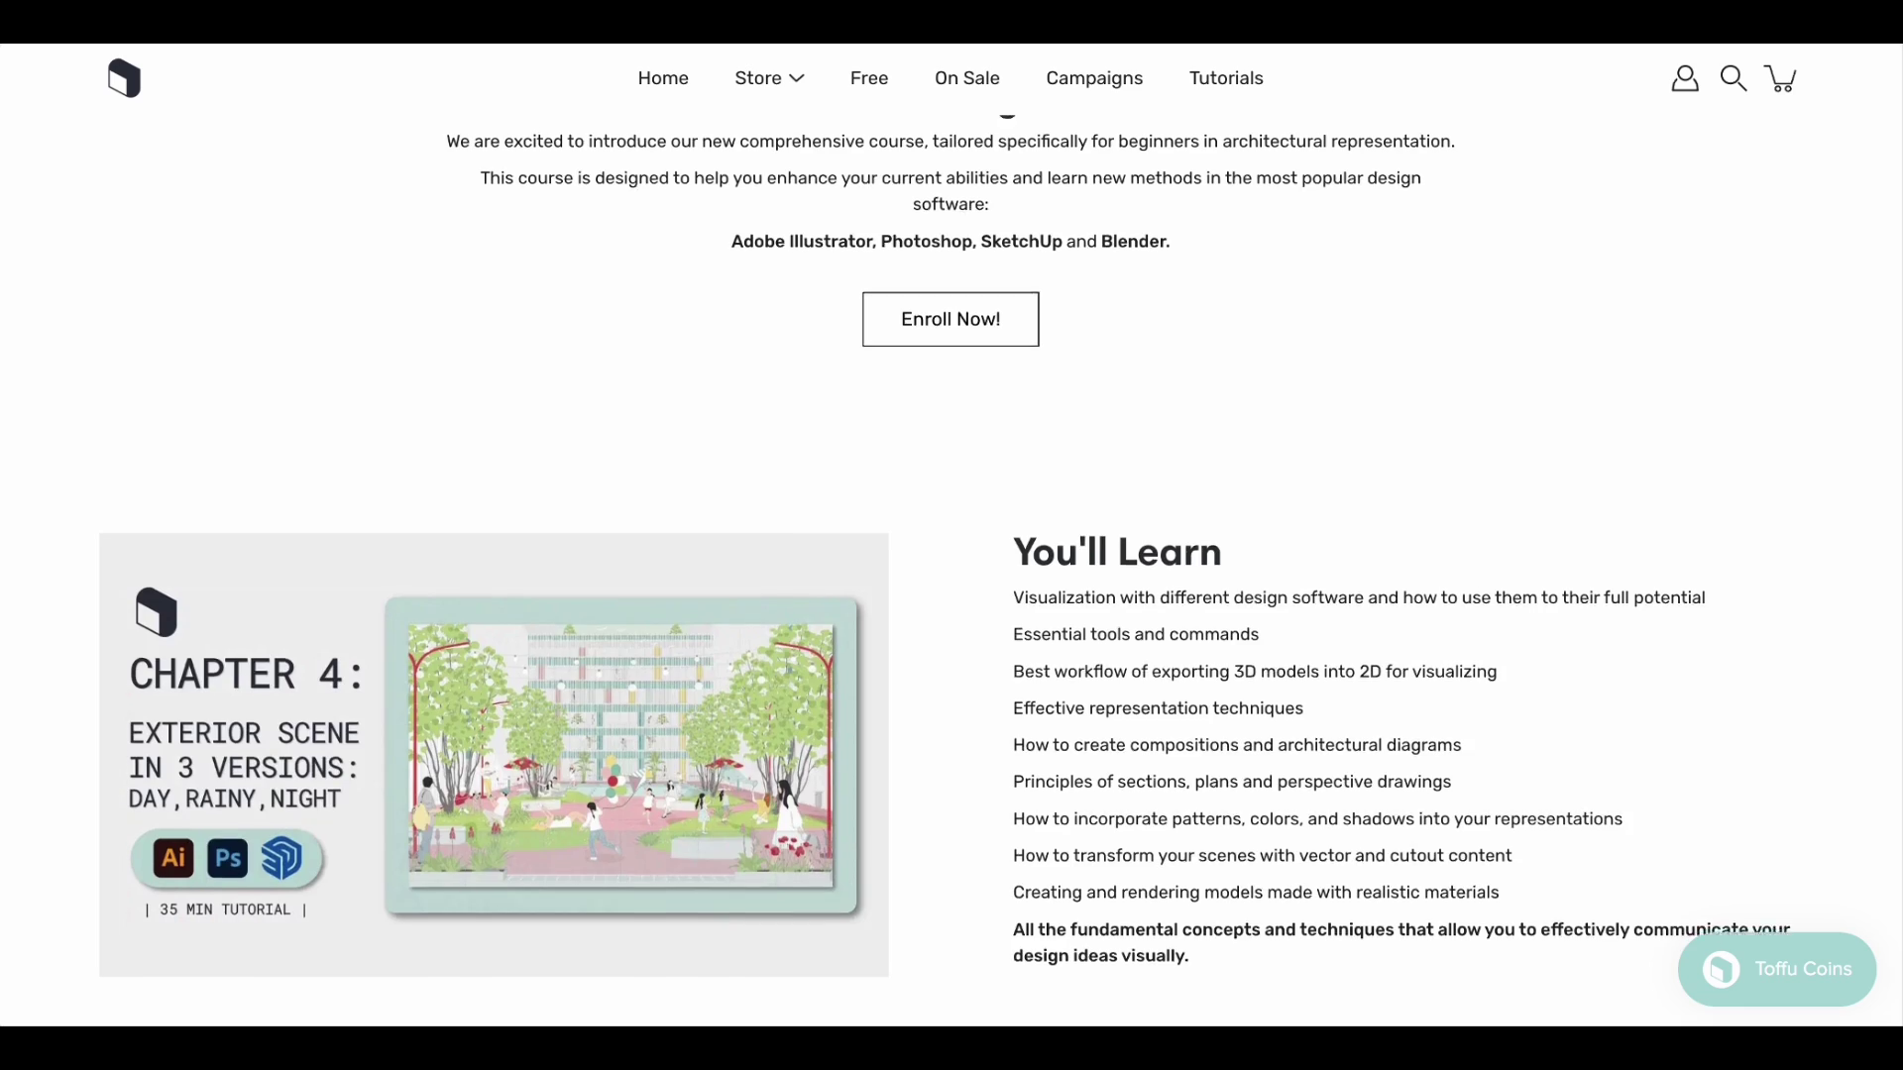
pyautogui.scroll(-8, 951, 535)
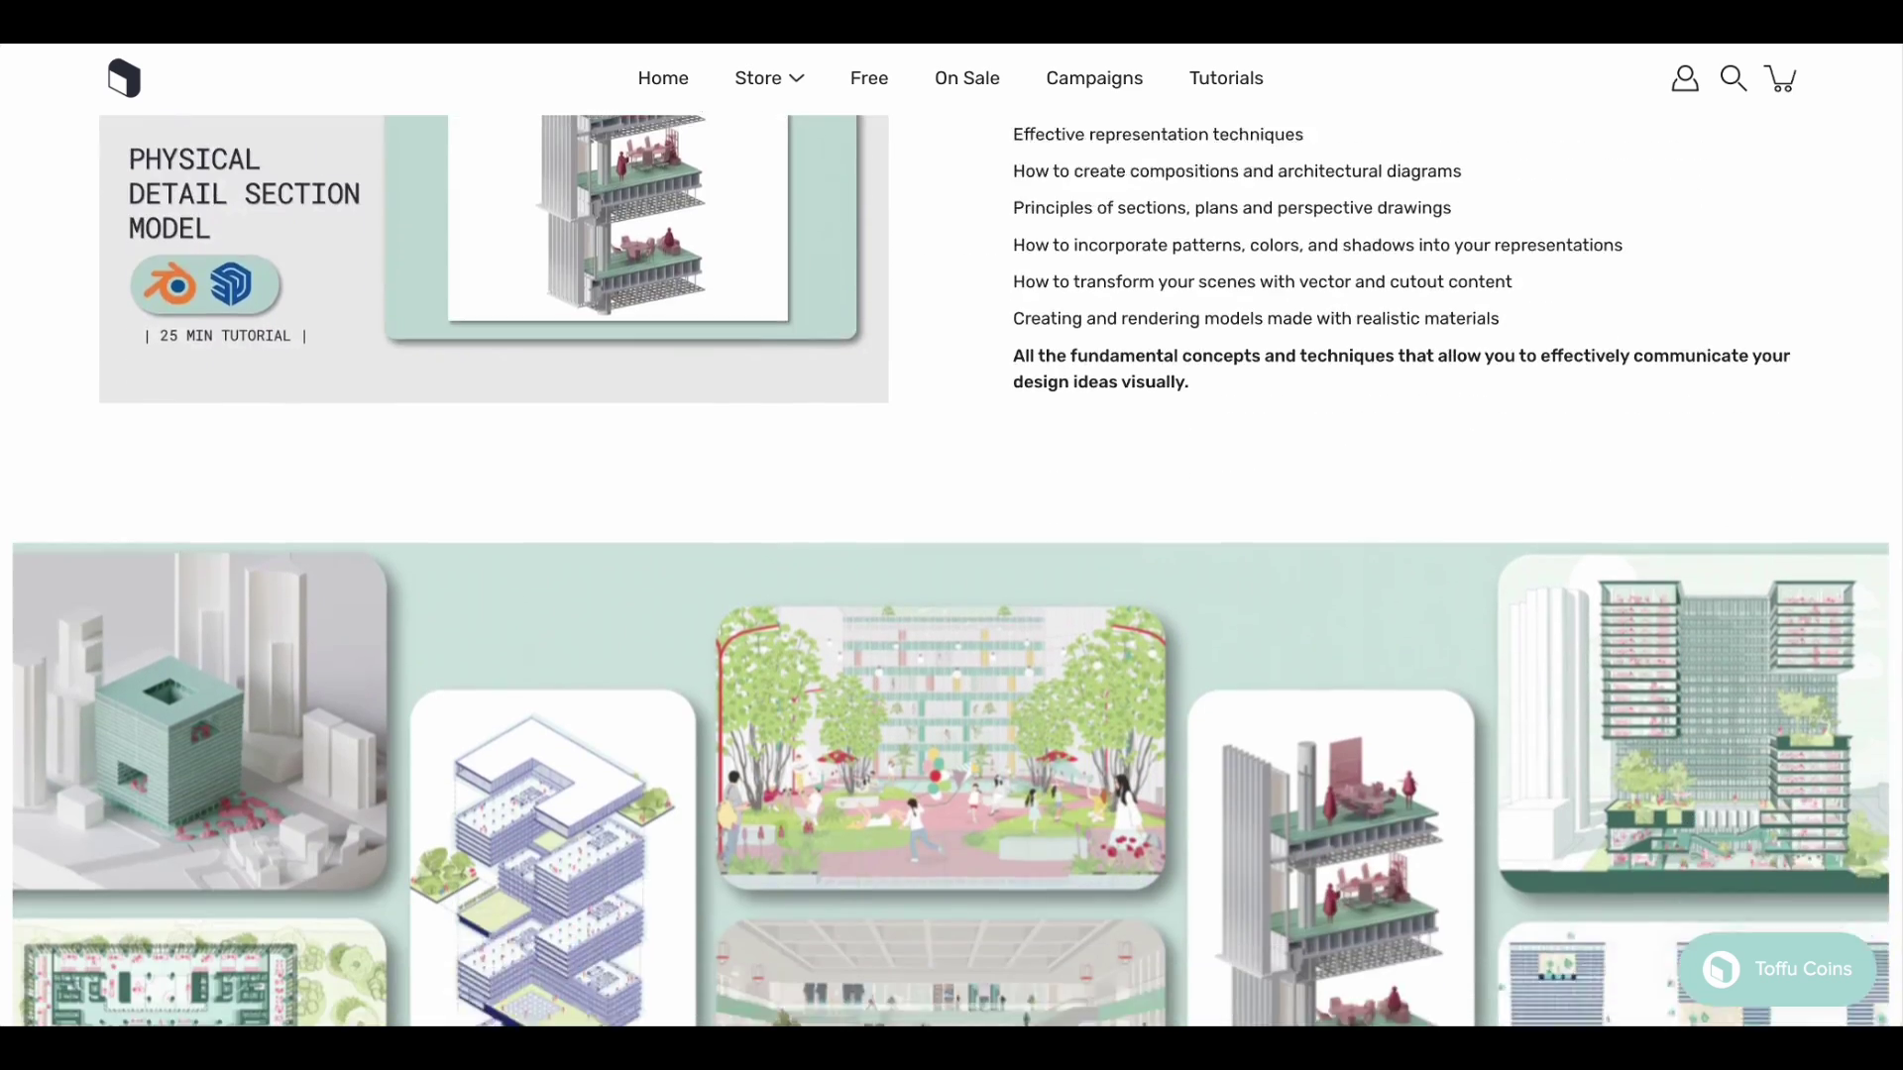
pyautogui.scroll(-15, 952, 535)
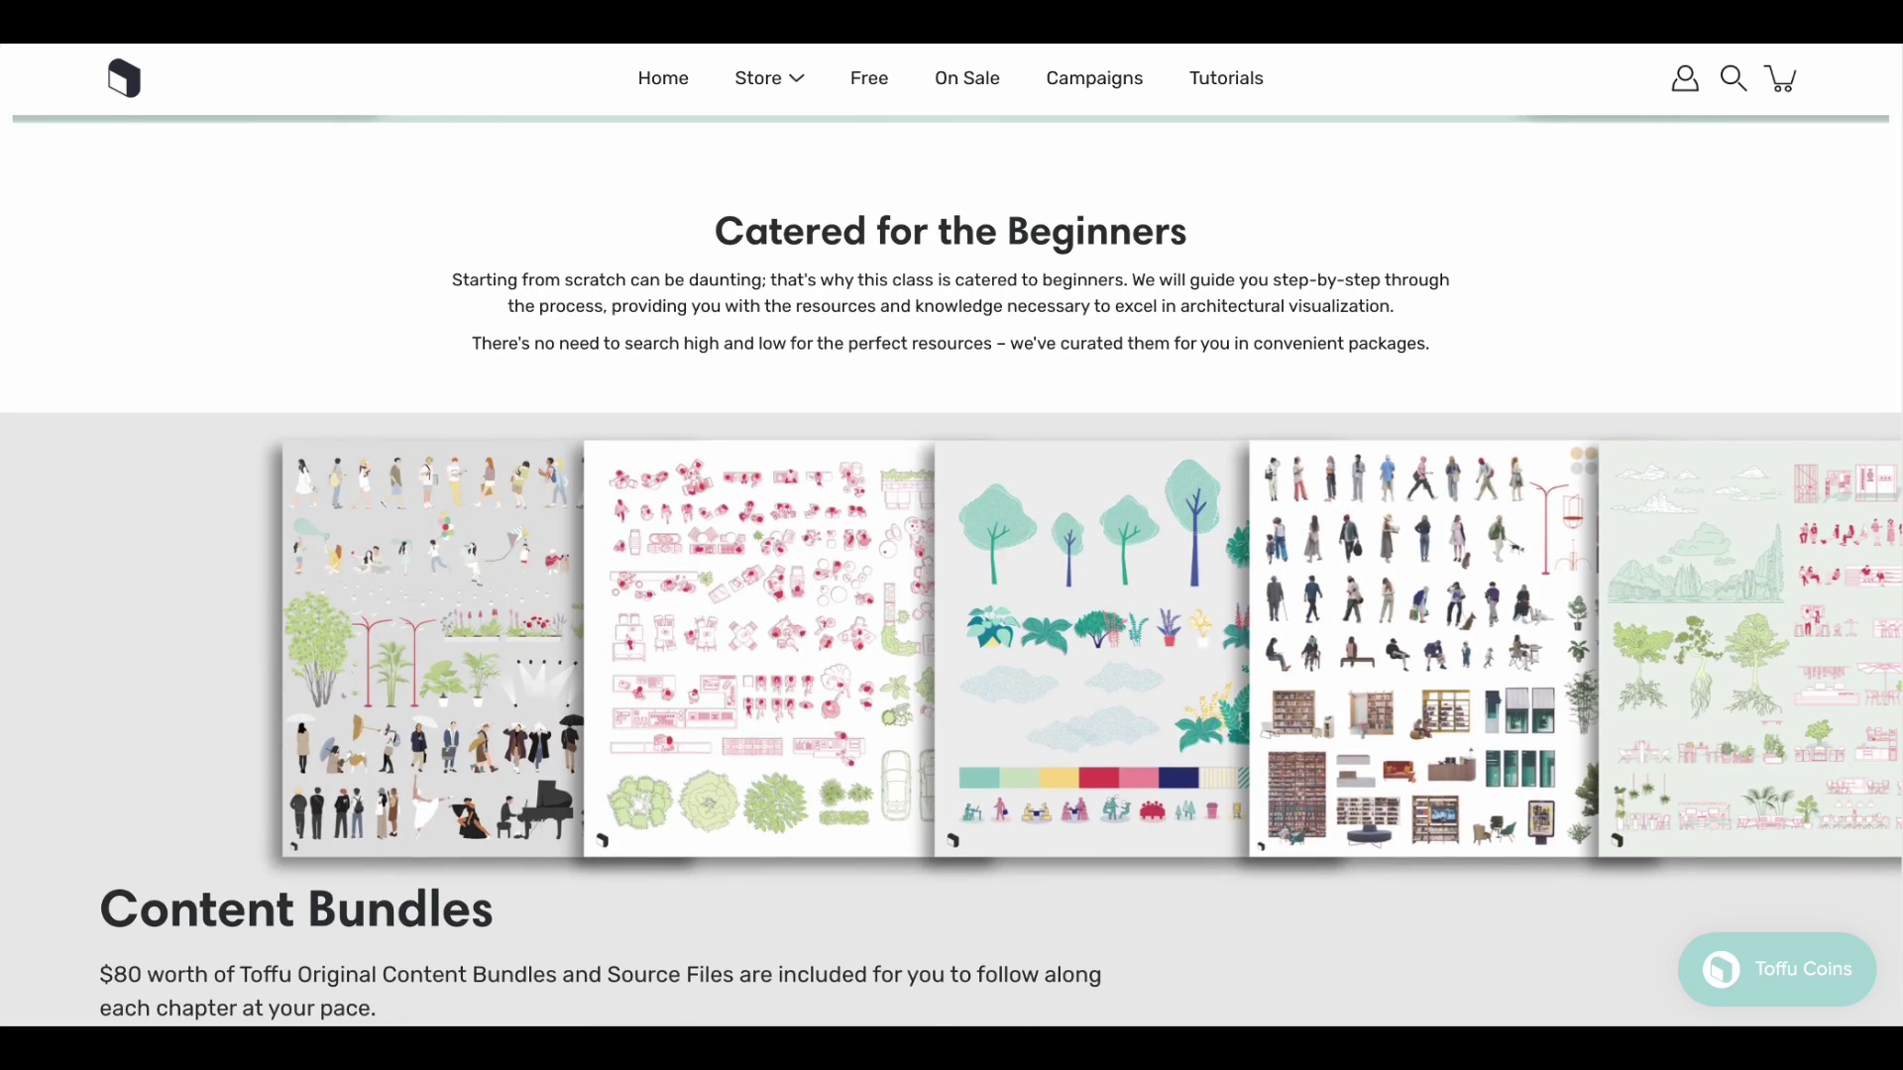
pyautogui.scroll(-7, 952, 535)
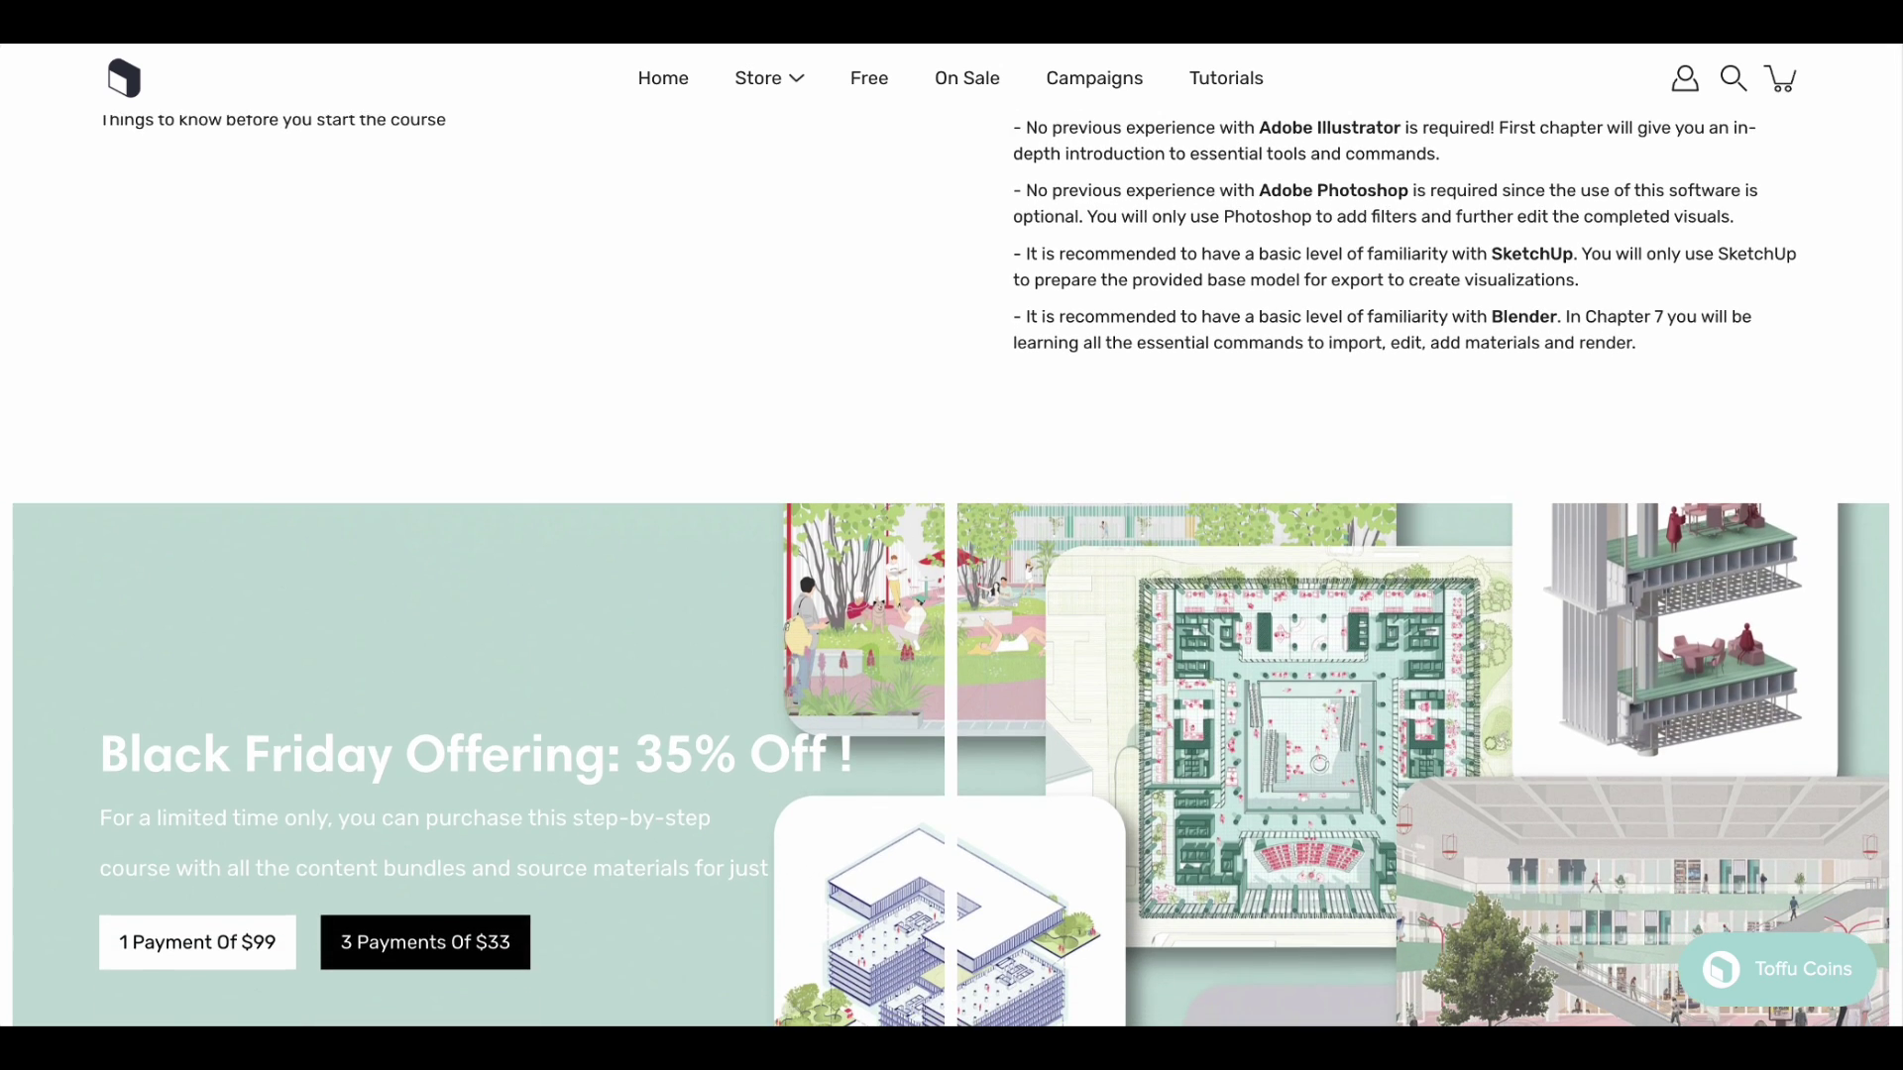
pyautogui.scroll(-2, 951, 535)
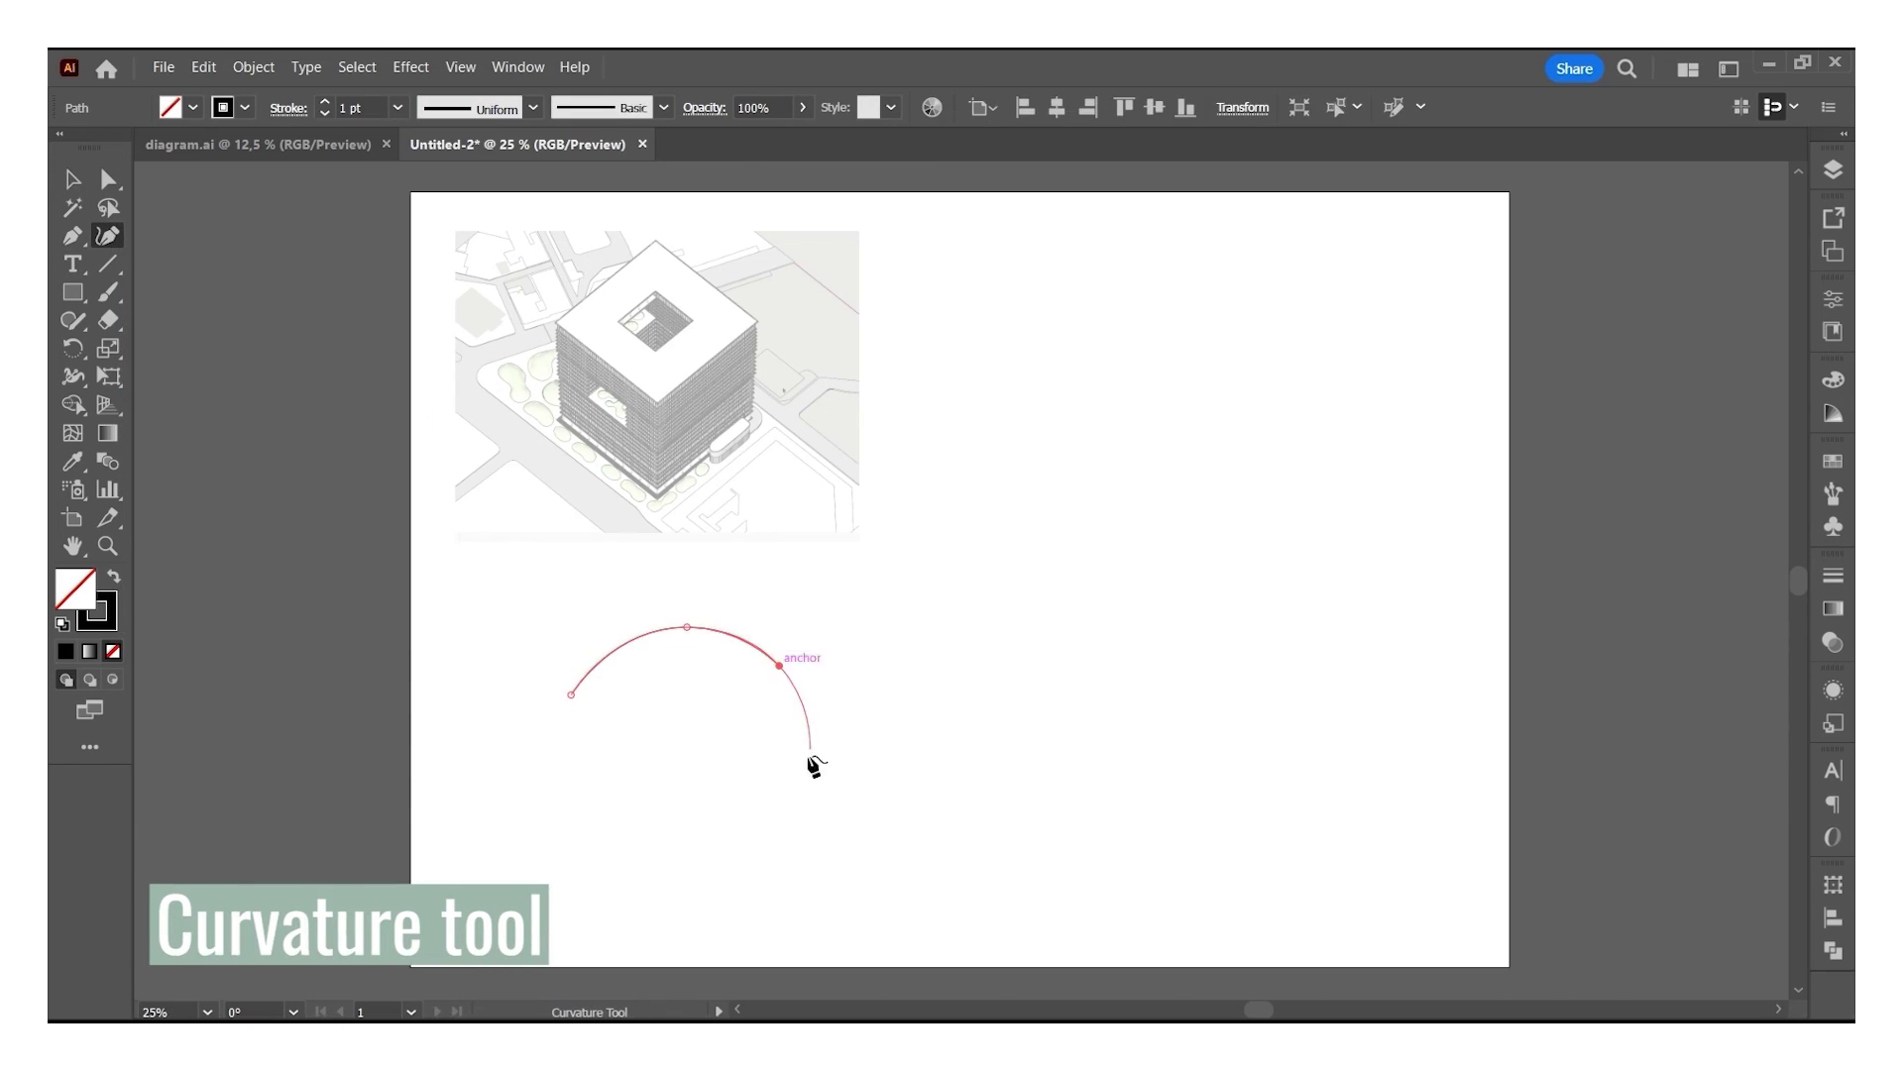
# - Close the curvature arc into a circle and the pen path into a white hexagon
pyautogui.click(571, 695)
pyautogui.press('Escape')
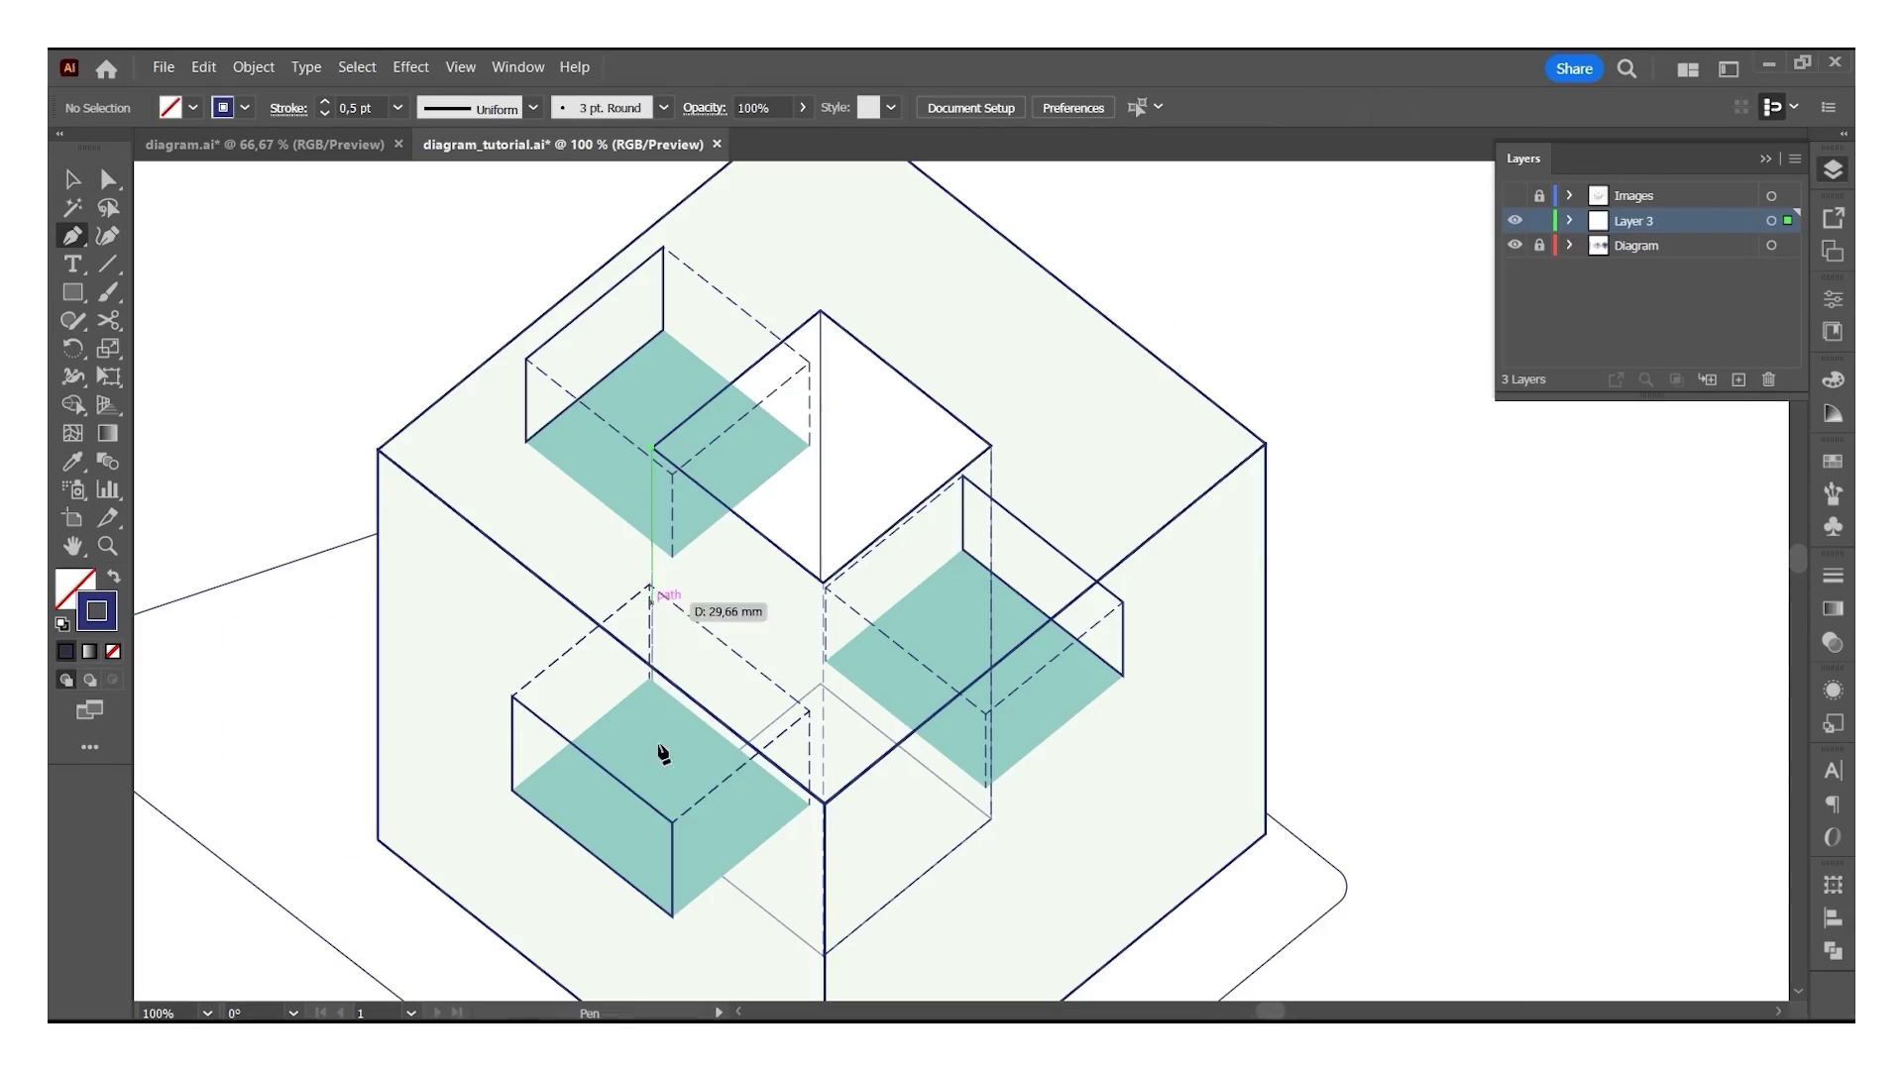
pyautogui.click(822, 315)
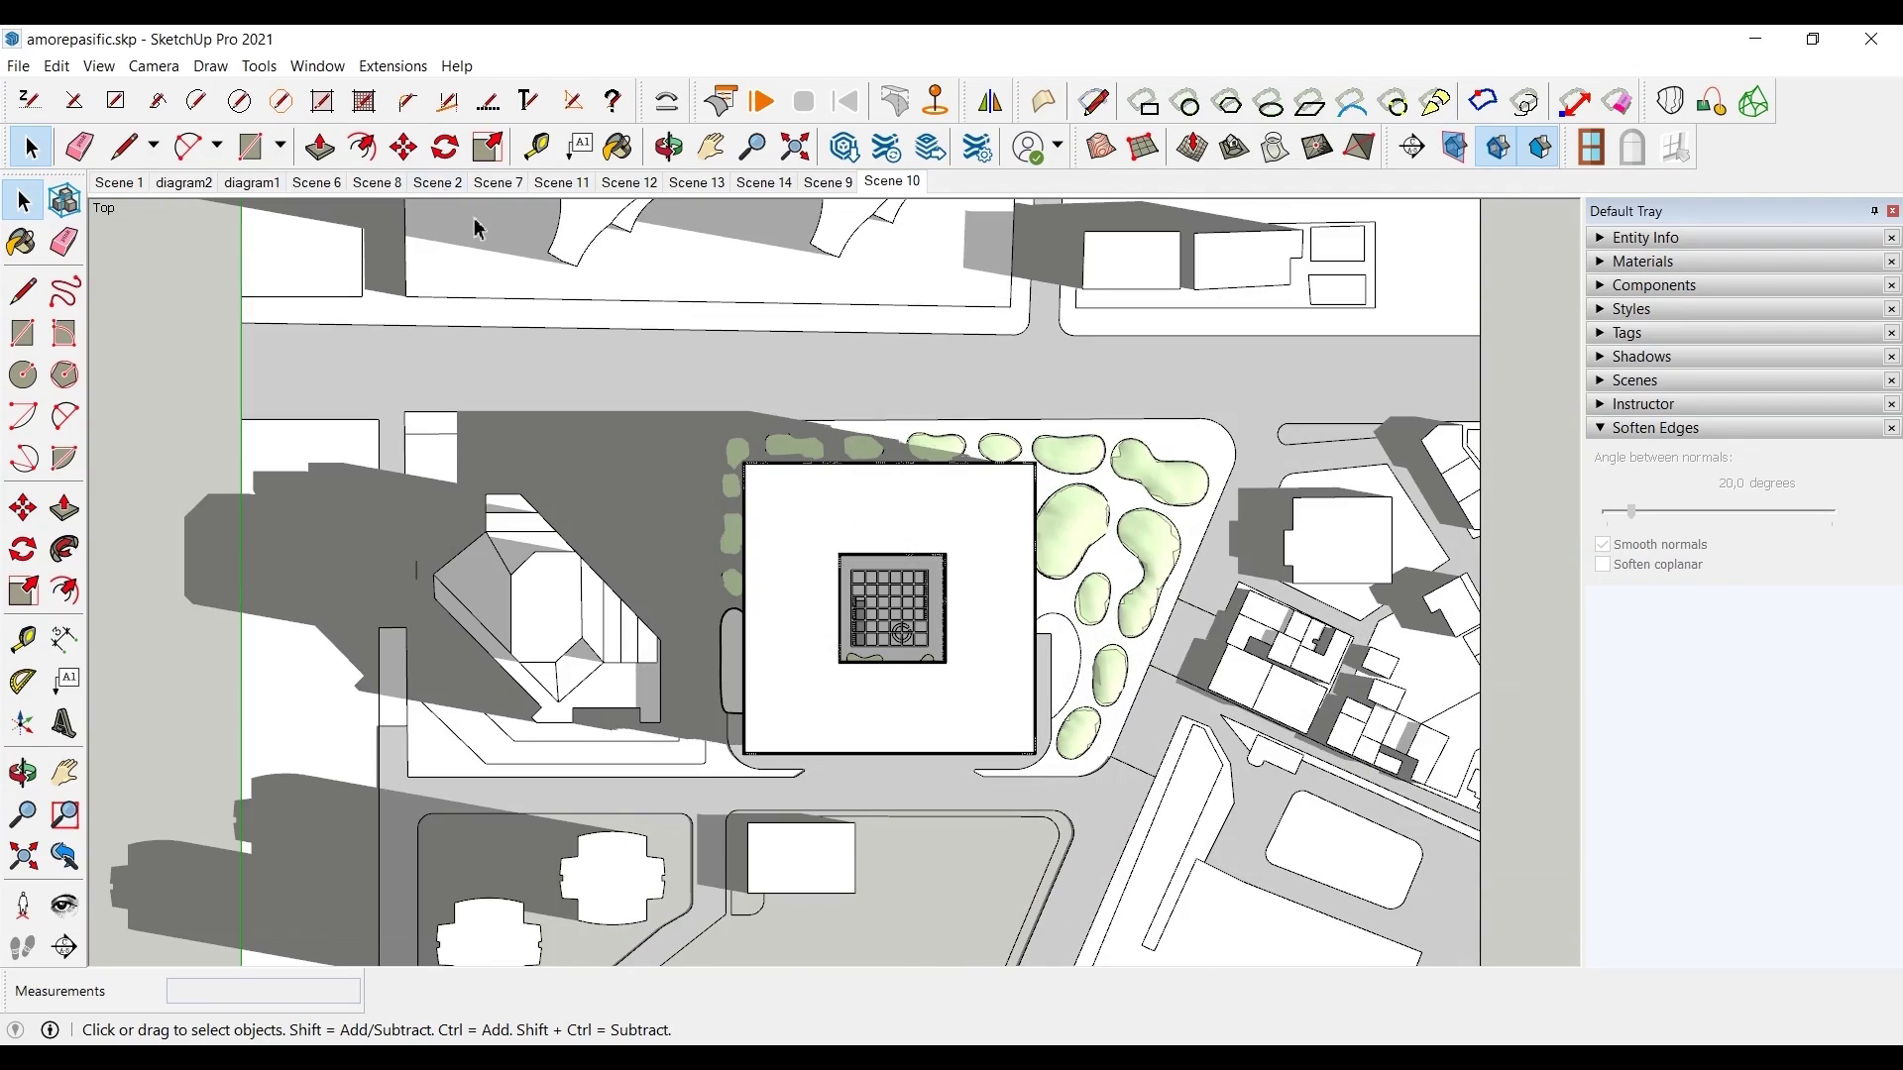
# - Cycle through the Scene 2, Scene 12 and Scene 13 views of the tower
pyautogui.click(438, 183)
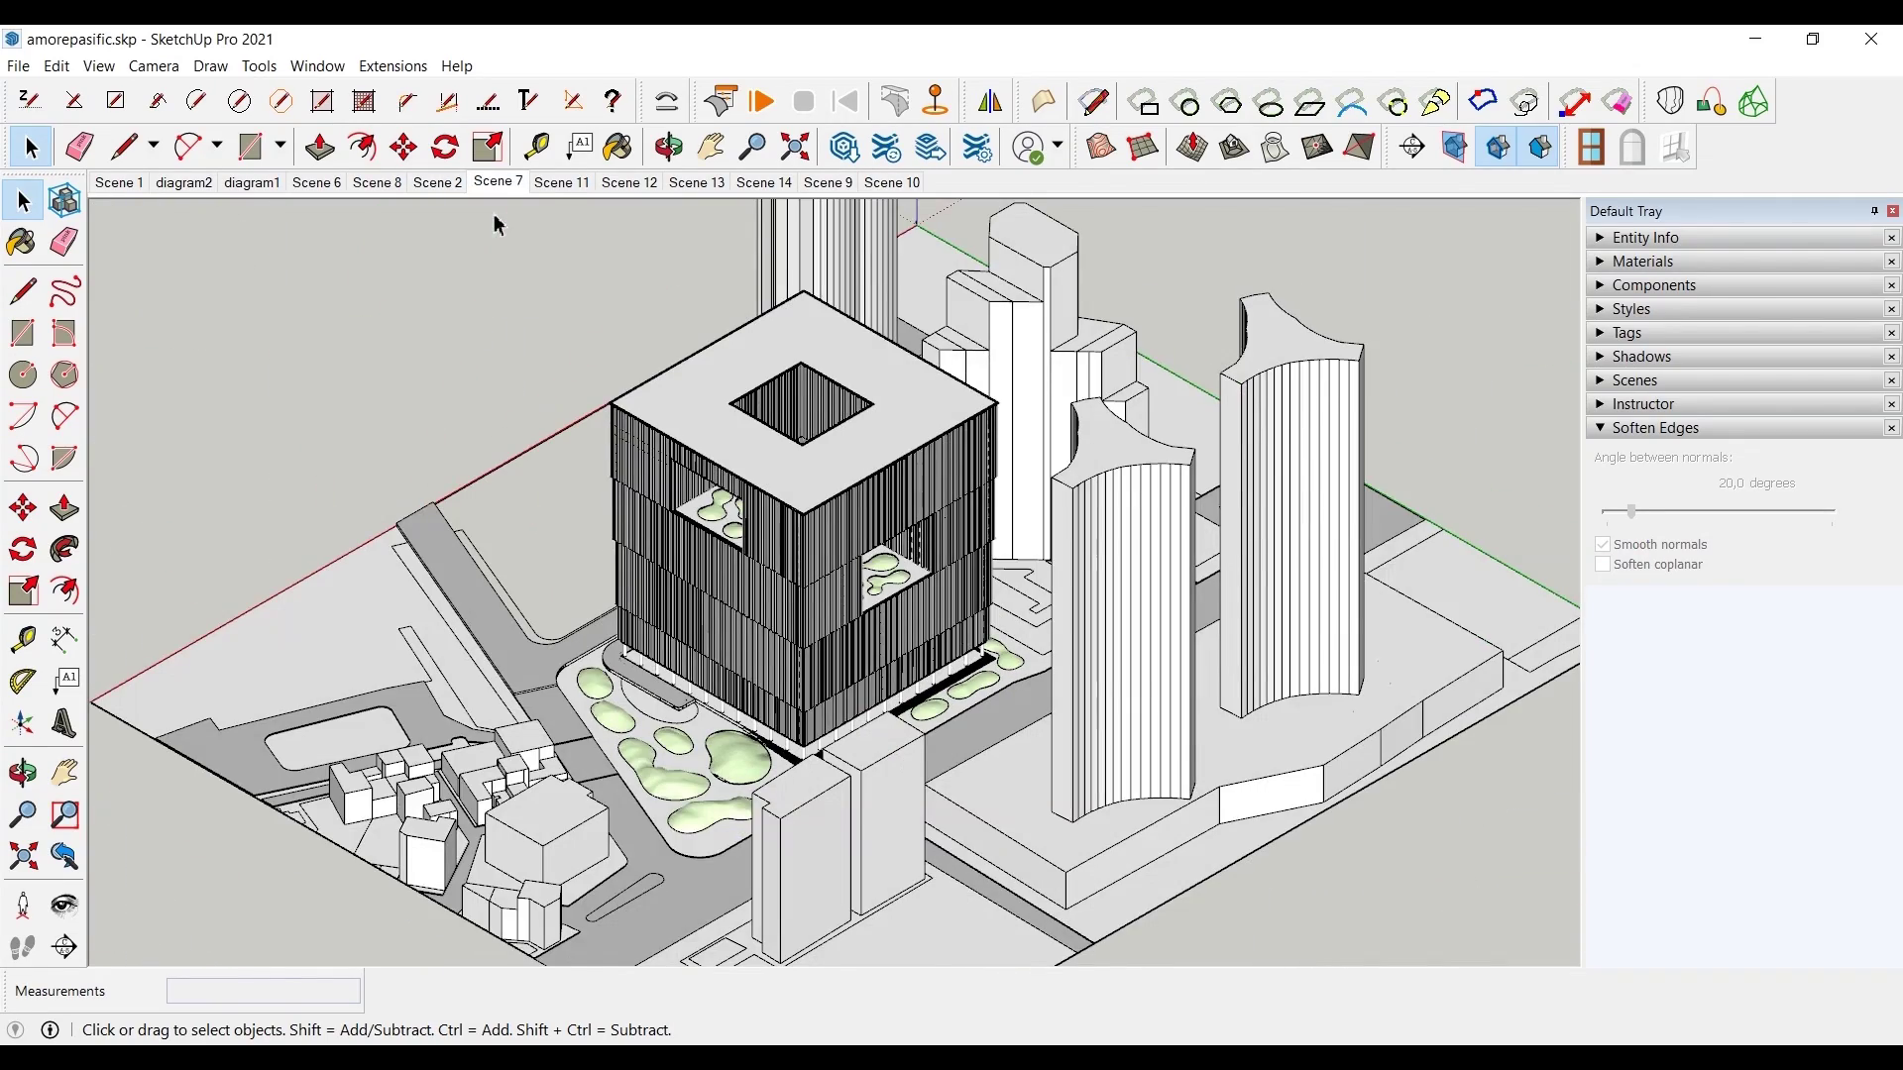
pyautogui.click(630, 186)
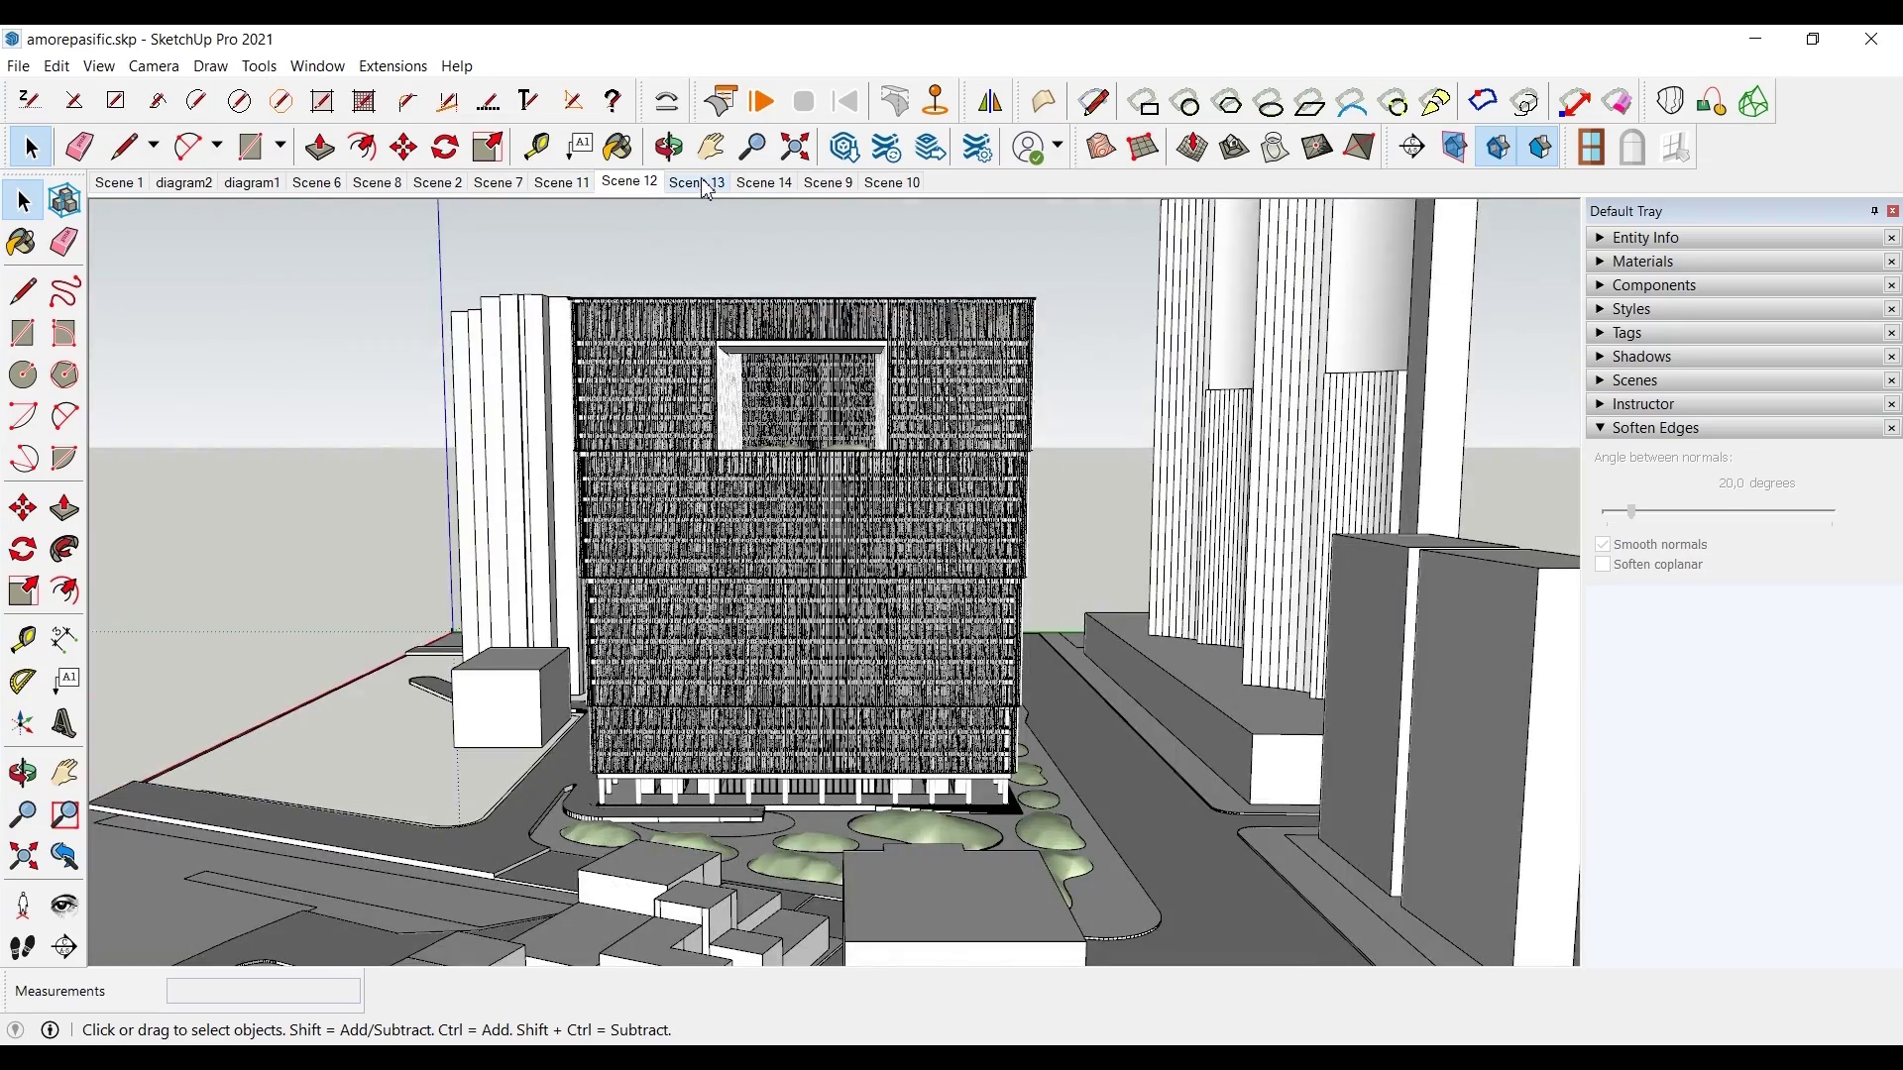
pyautogui.click(697, 182)
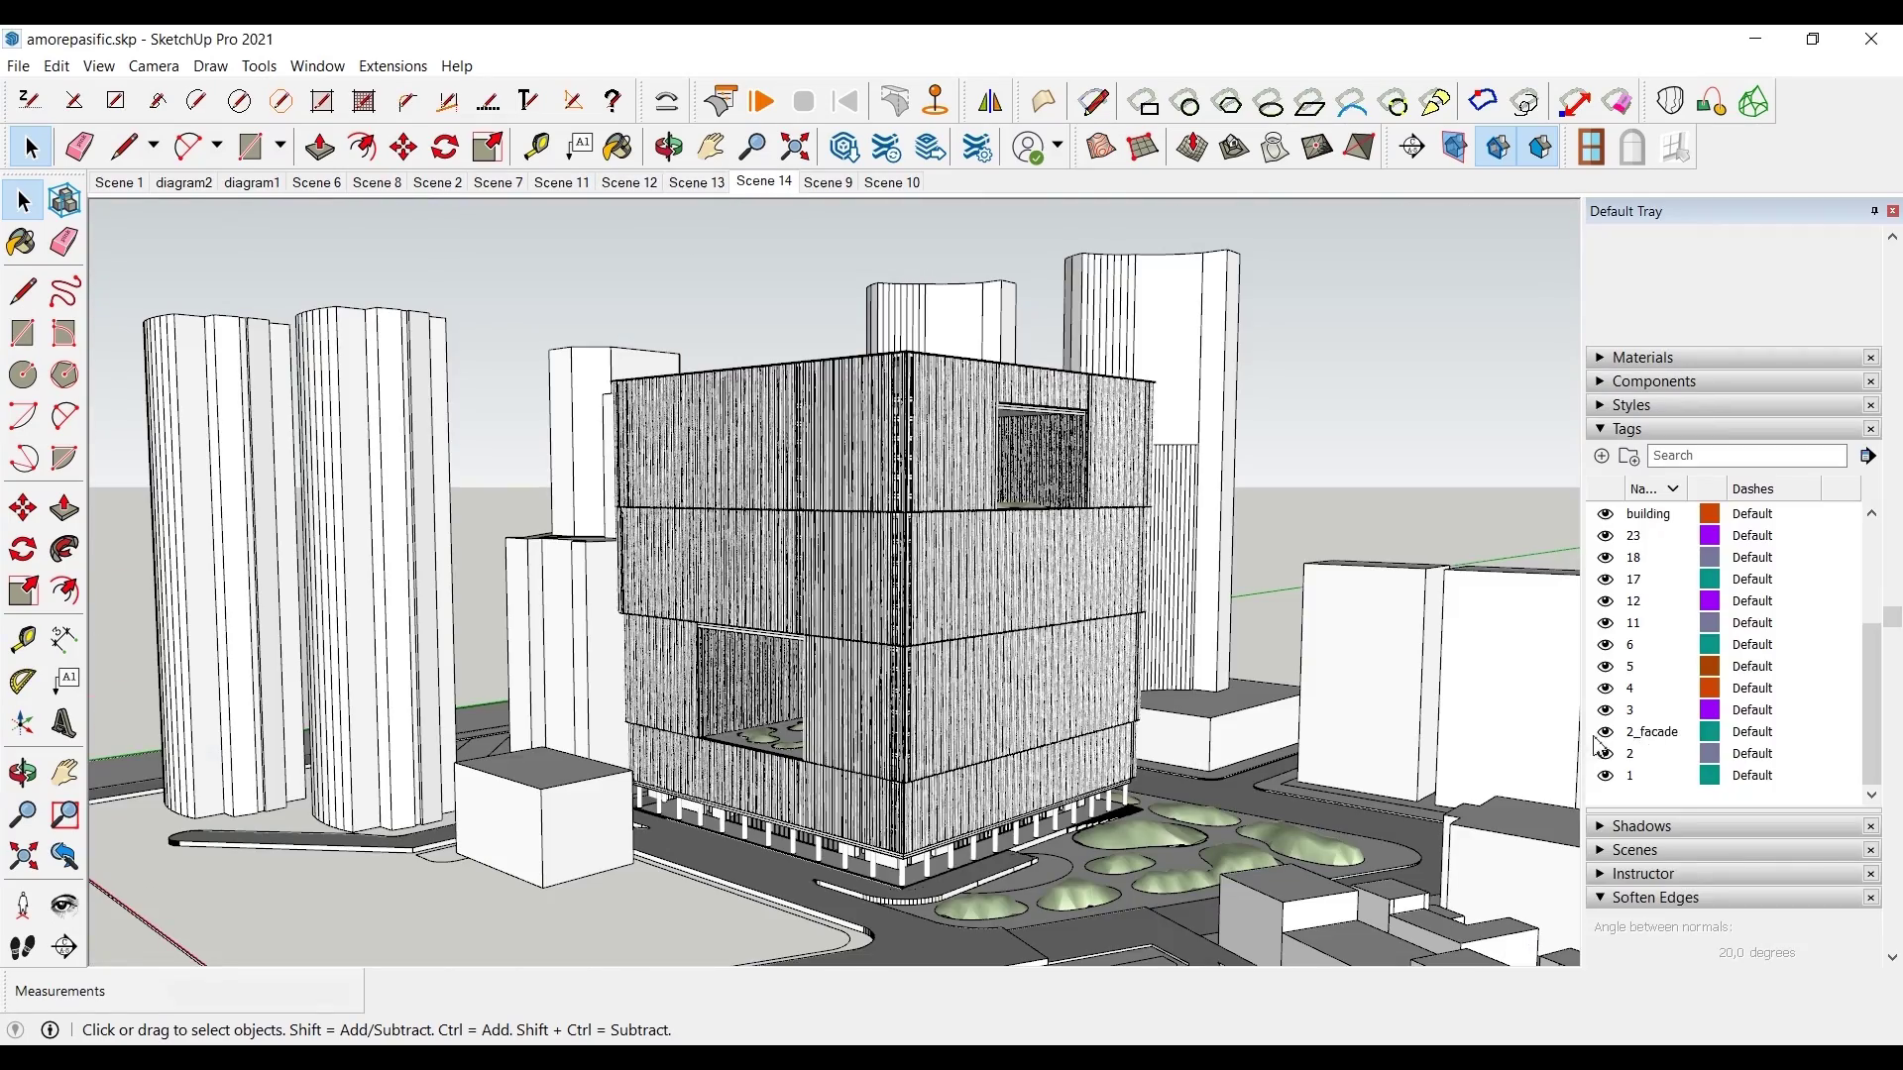
# - Toggle the facade, building, 2_facade and 23 tags, ending with all visible
pyautogui.click(1606, 731)
pyautogui.click(1606, 731)
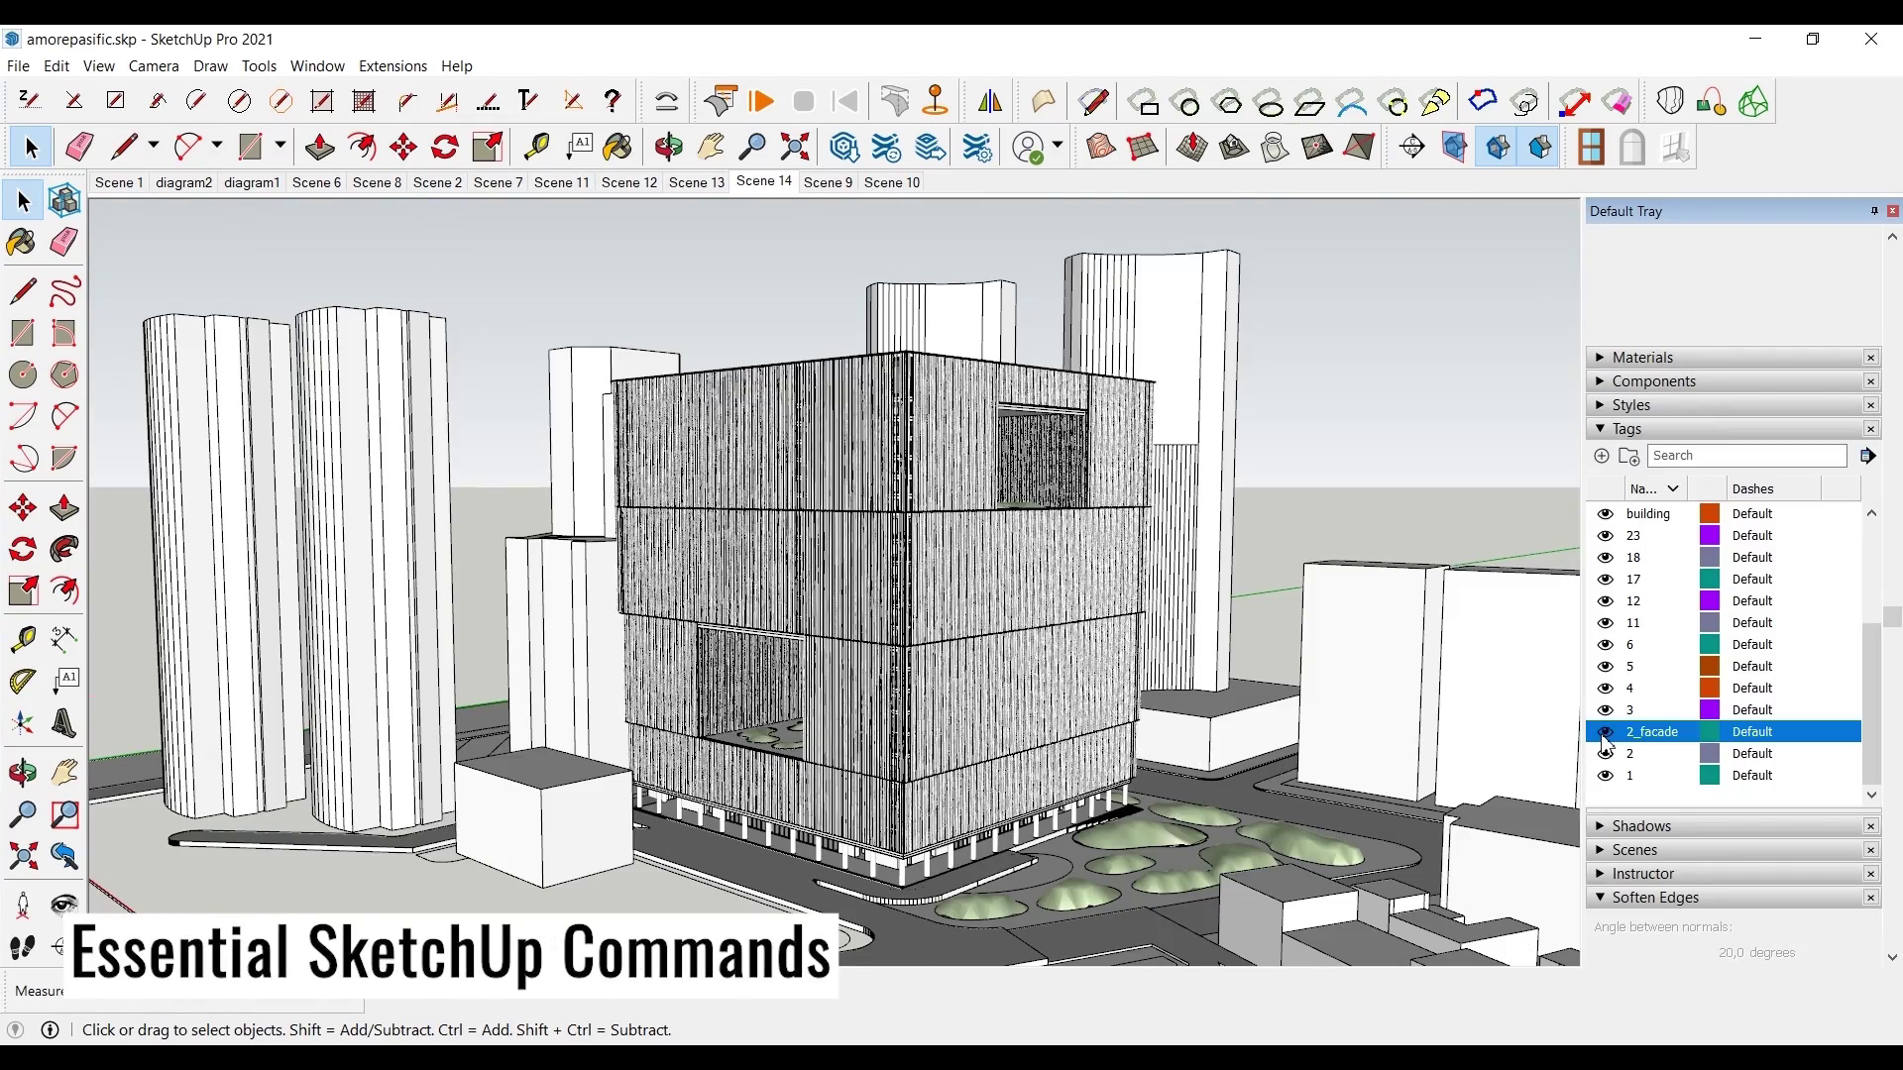
pyautogui.click(1609, 515)
pyautogui.click(1606, 513)
pyautogui.click(1606, 731)
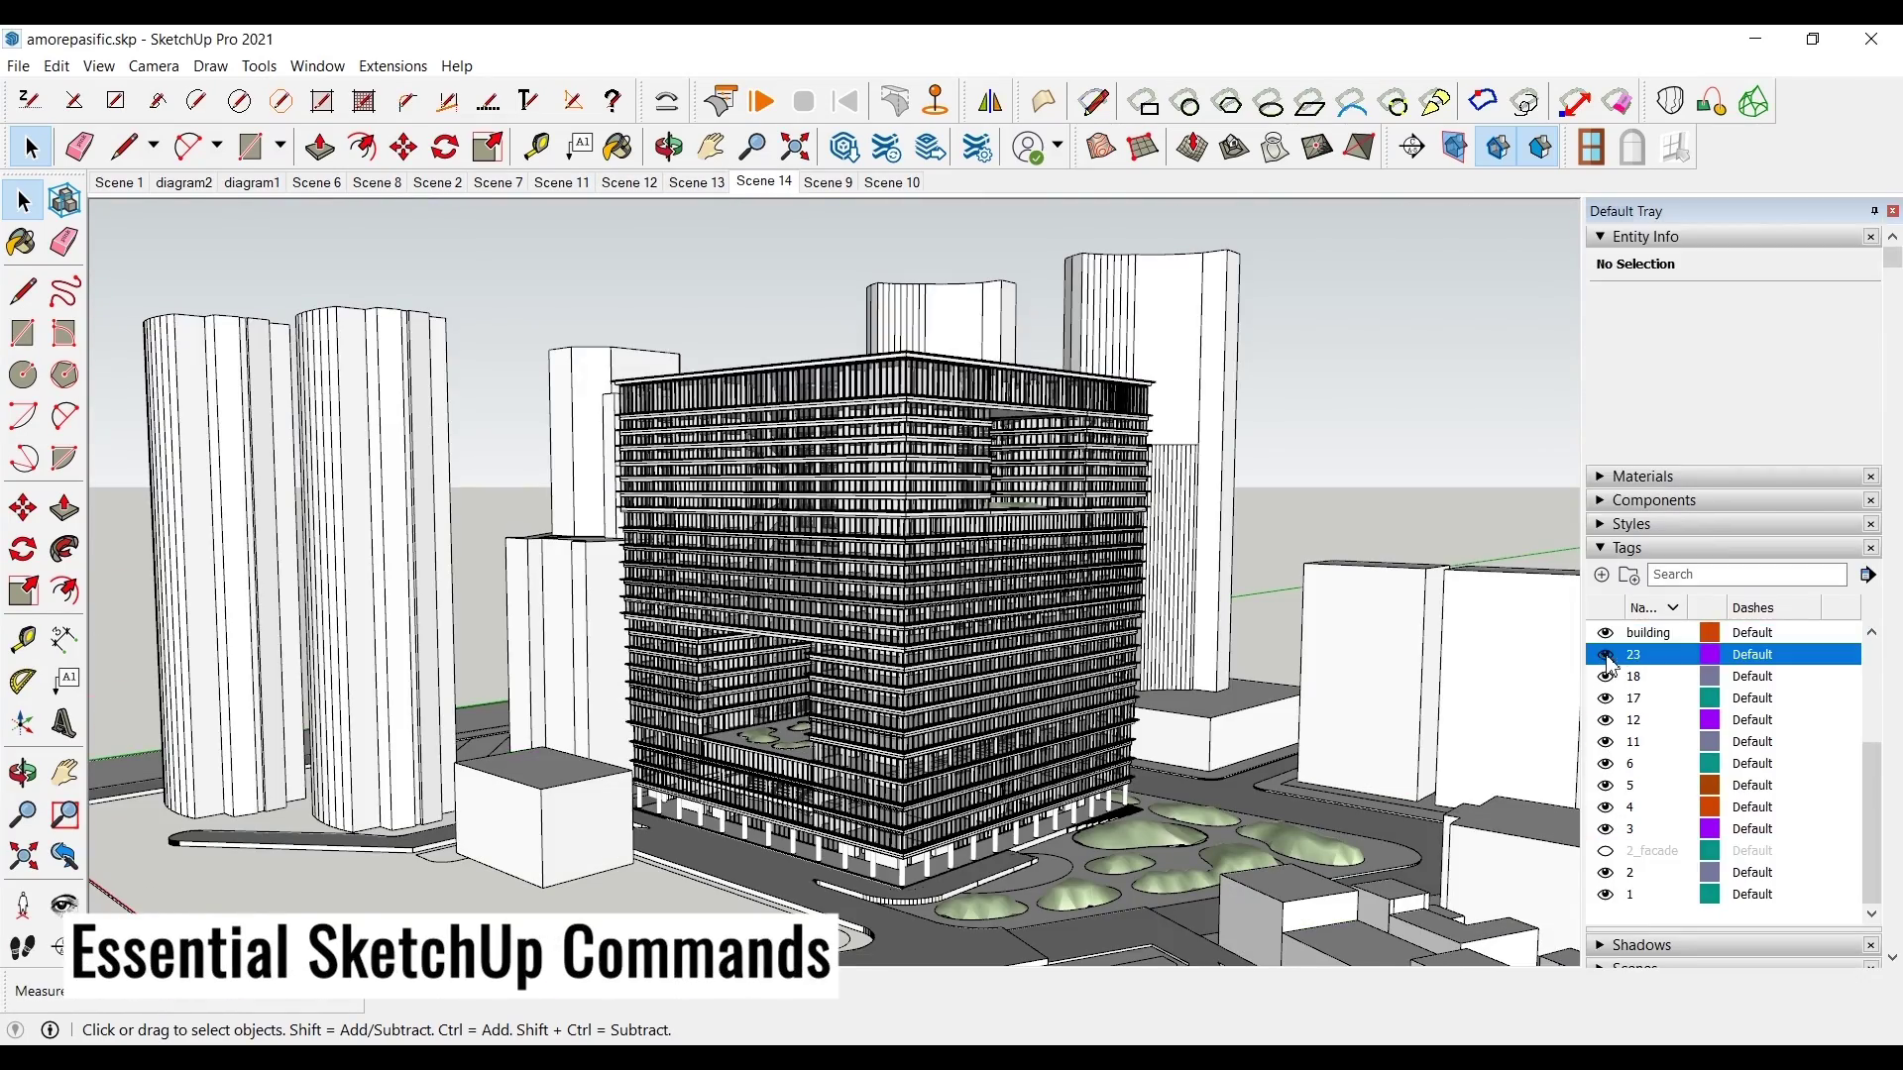
pyautogui.click(1606, 654)
pyautogui.click(1605, 654)
pyautogui.click(1606, 850)
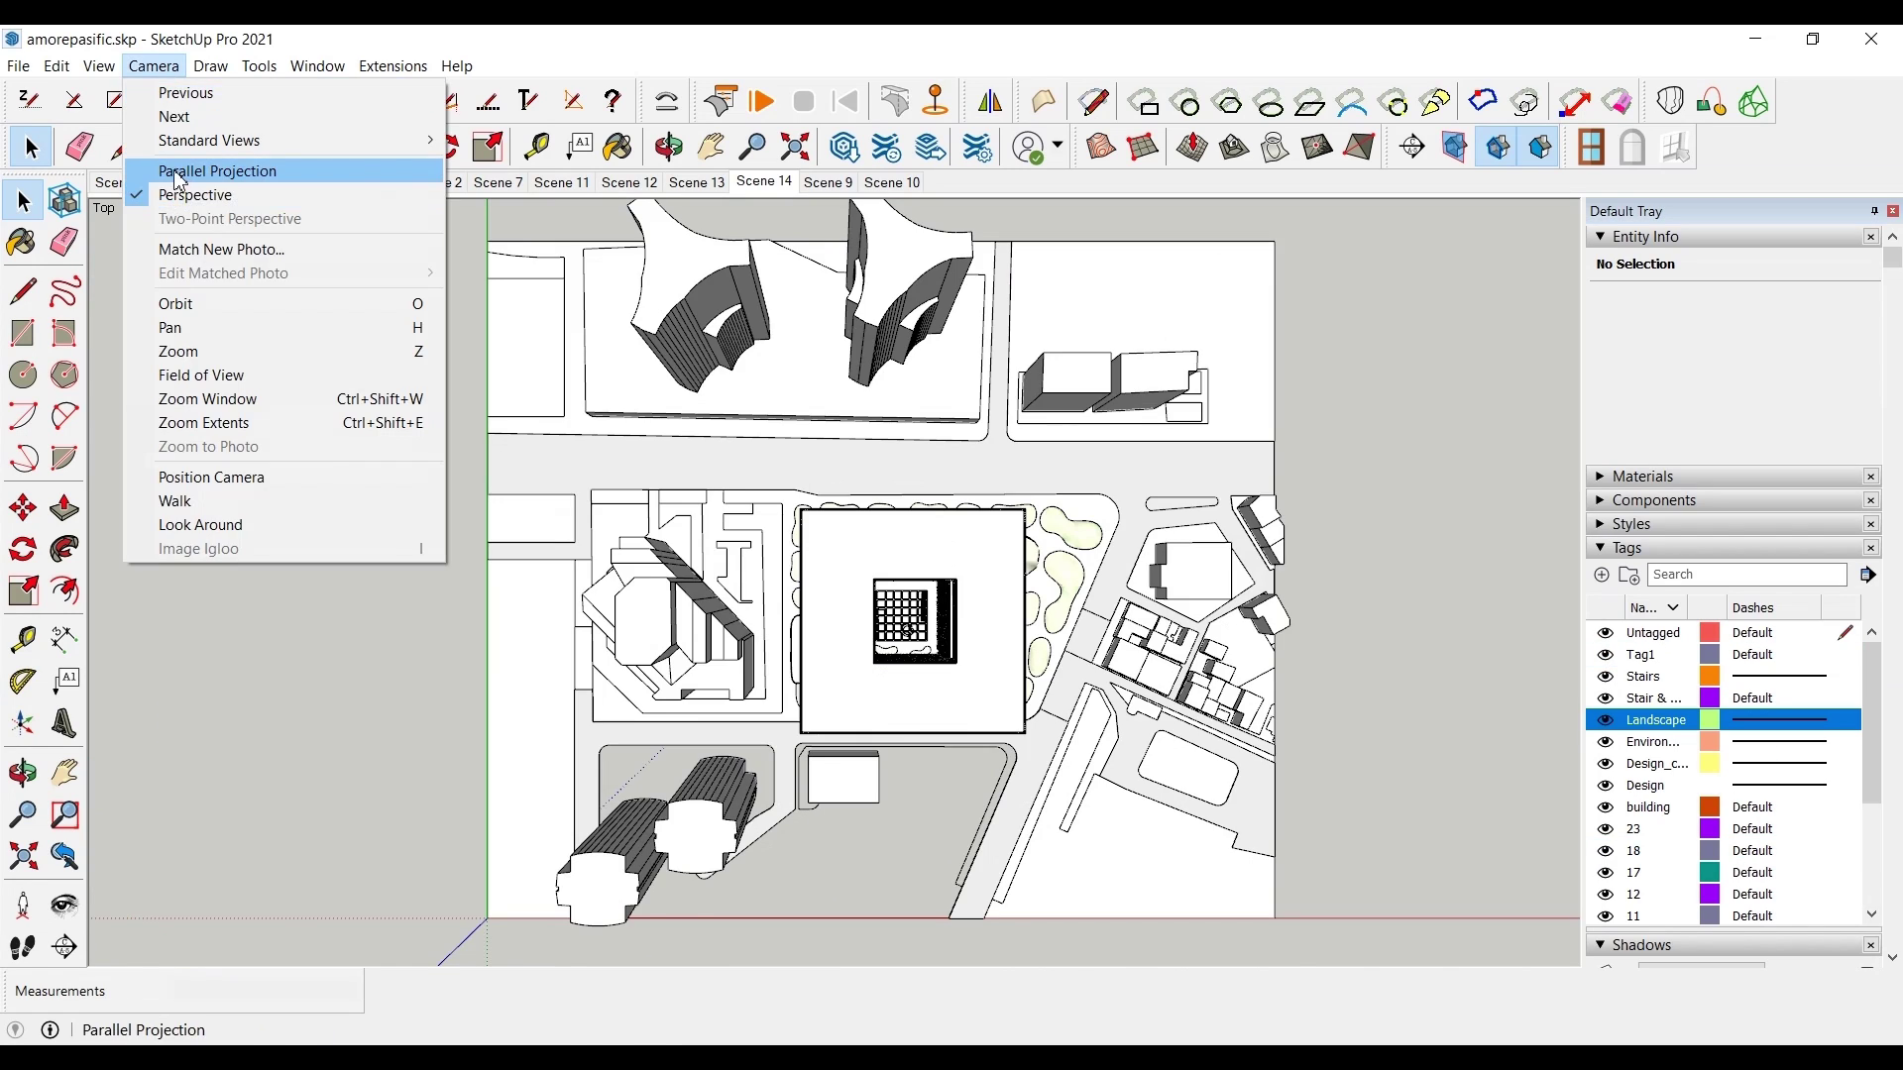
# - Set the camera to parallel projection, then show the diagram1 and Scene 14 views
pyautogui.click(179, 171)
pyautogui.scroll(3, 922, 635)
pyautogui.click(154, 65)
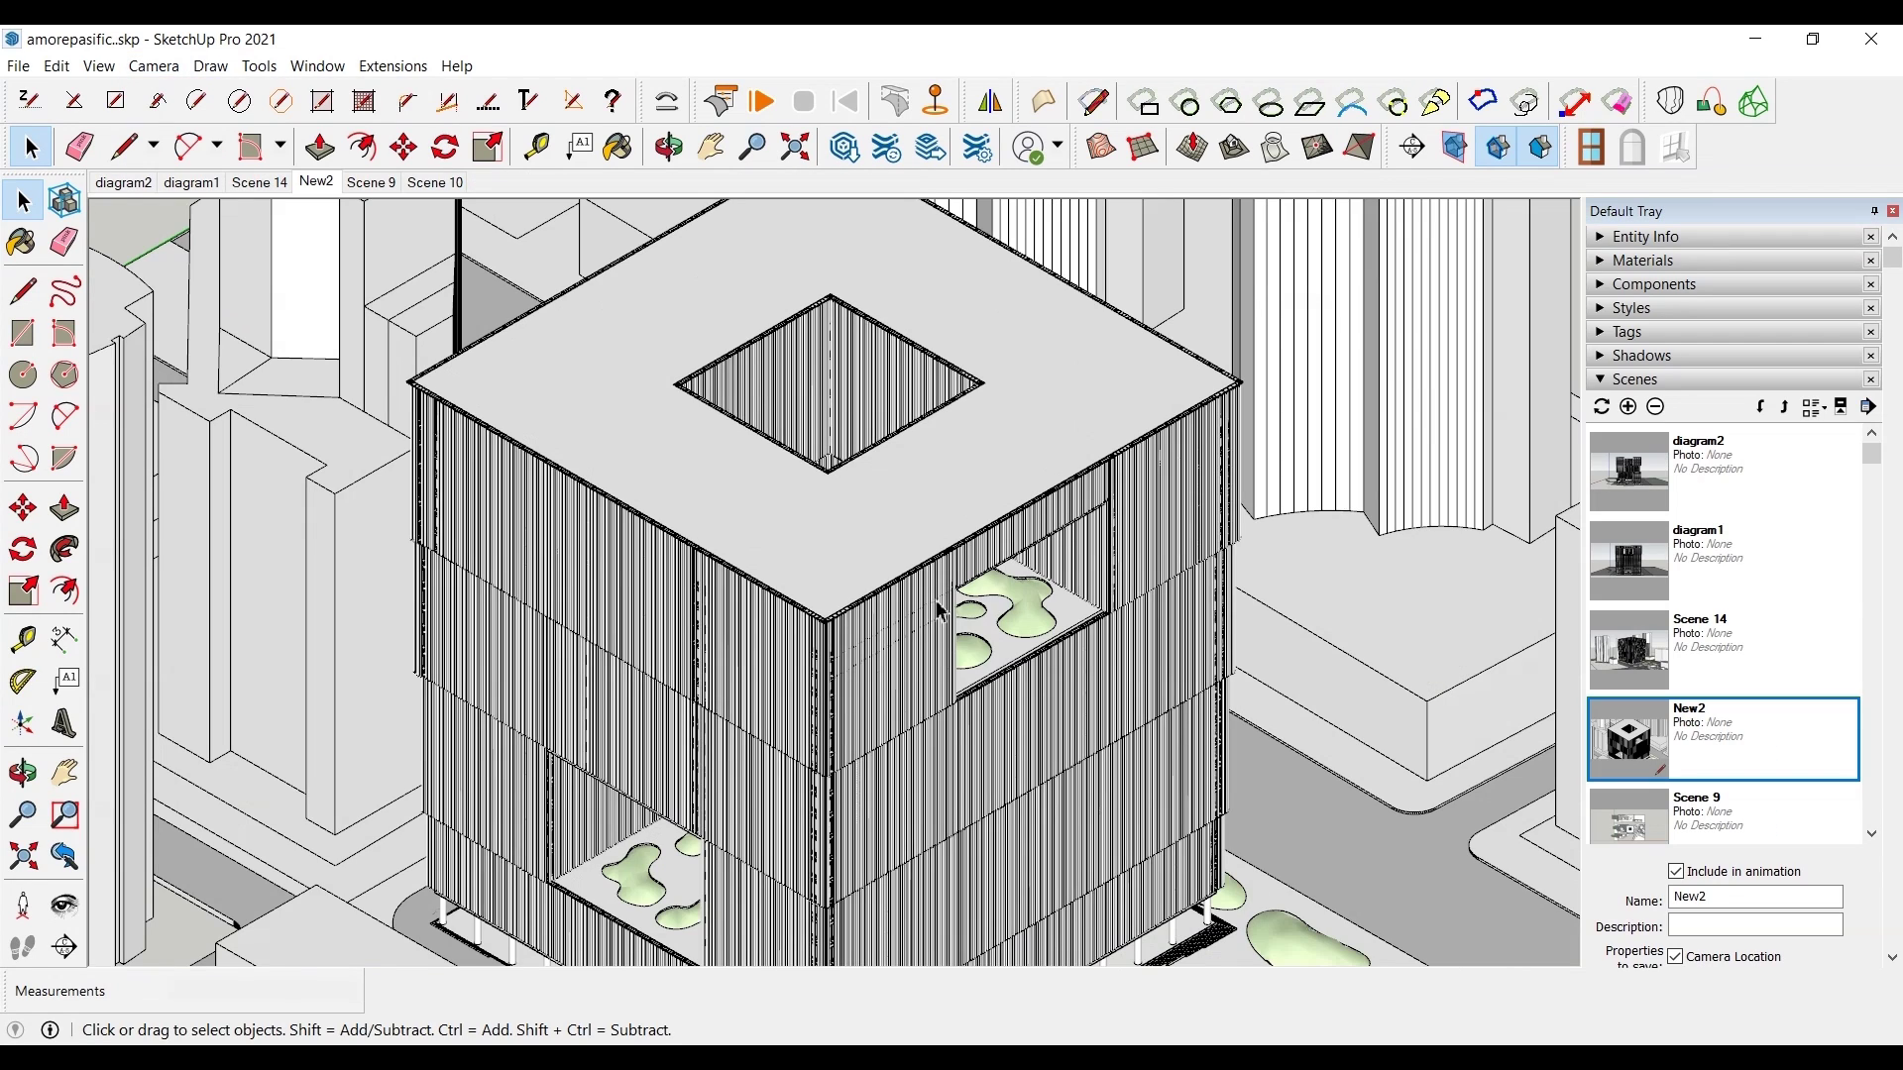
pyautogui.click(193, 184)
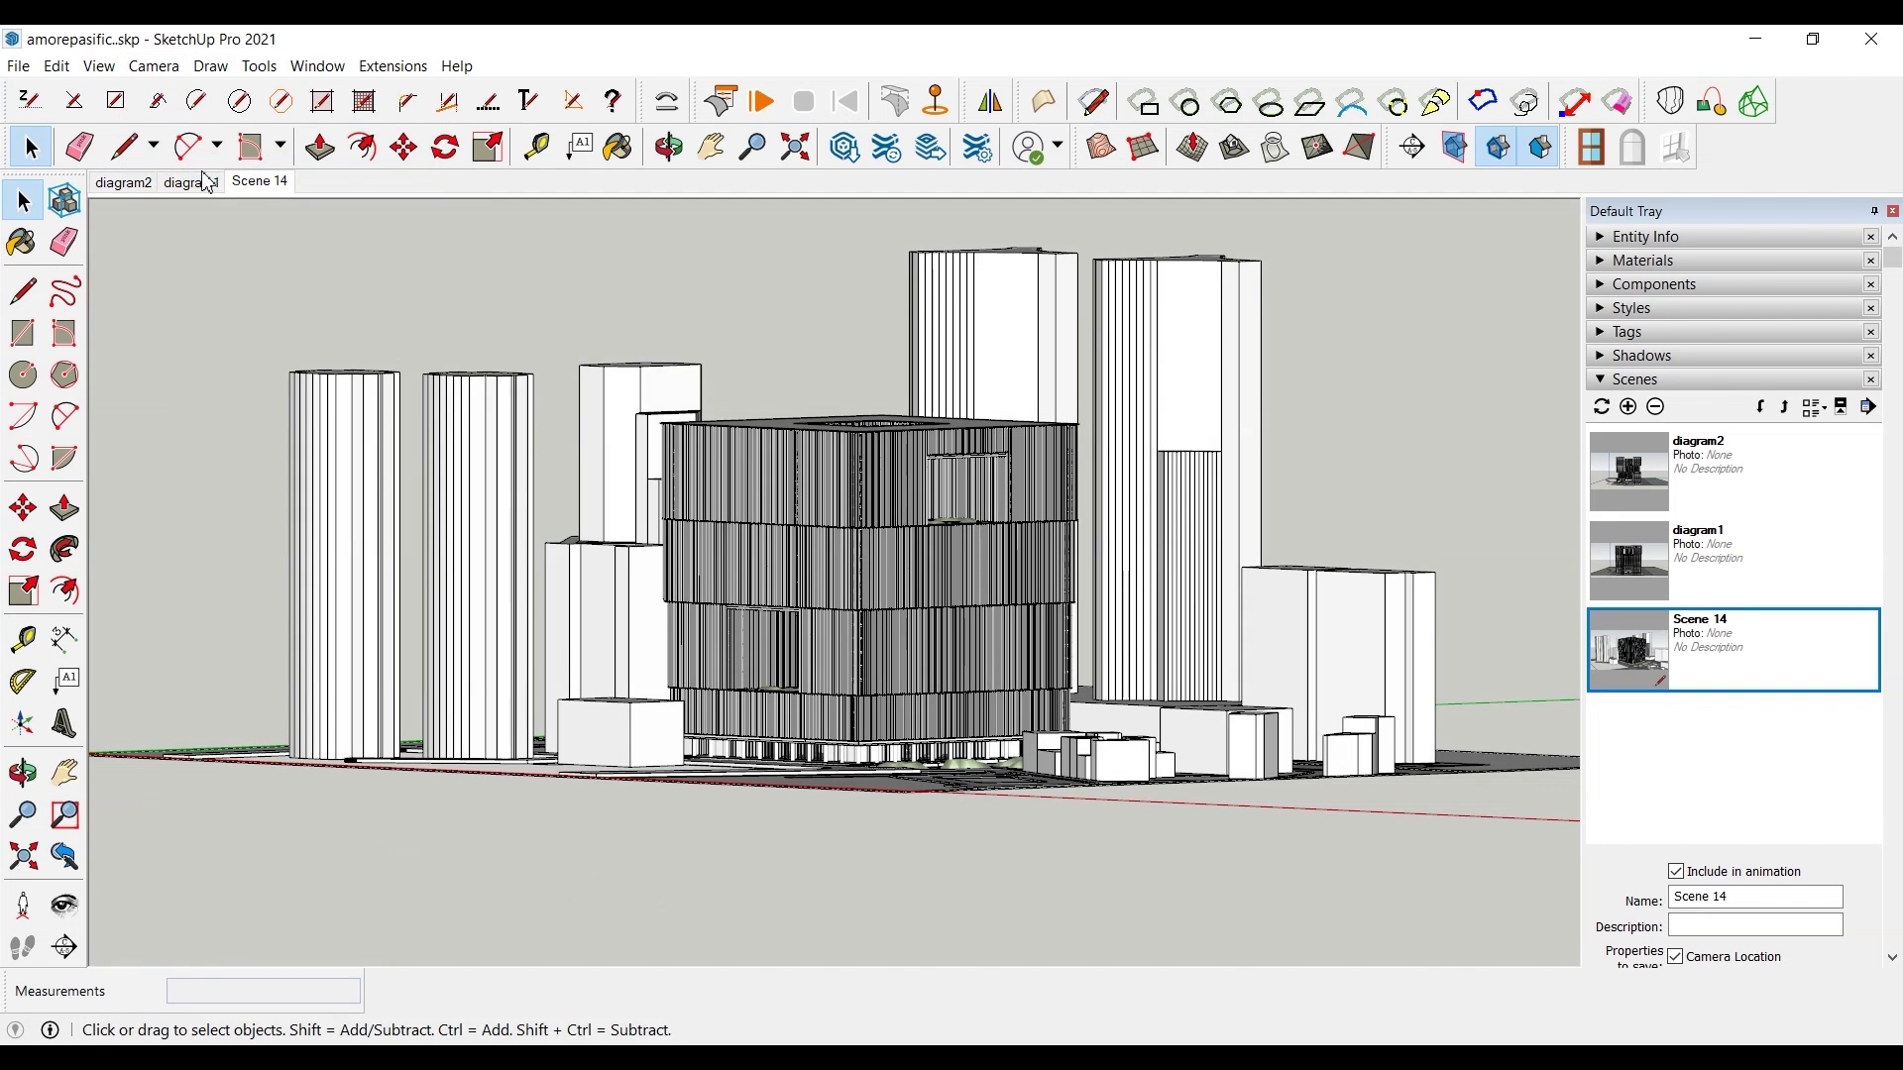
pyautogui.click(153, 65)
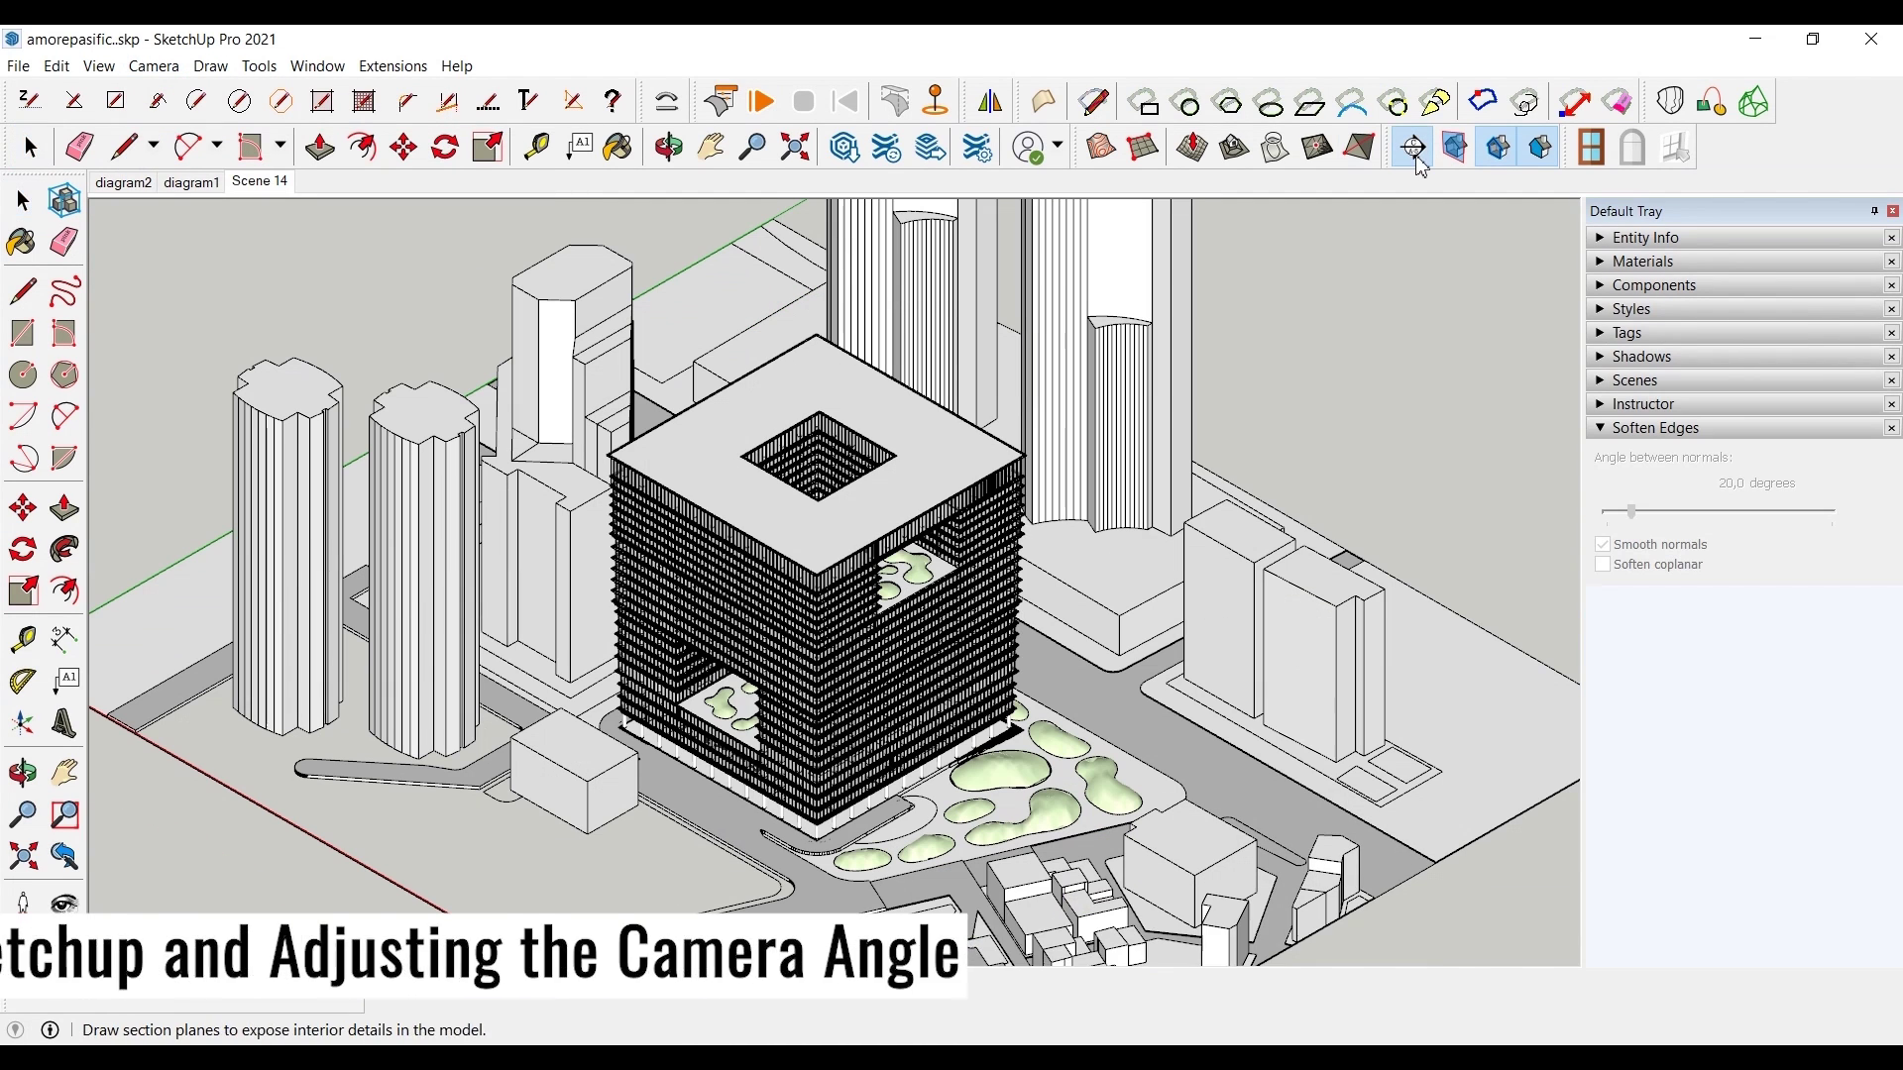
# - Place a section plane on the building and move it through the tower
pyautogui.click(1412, 147)
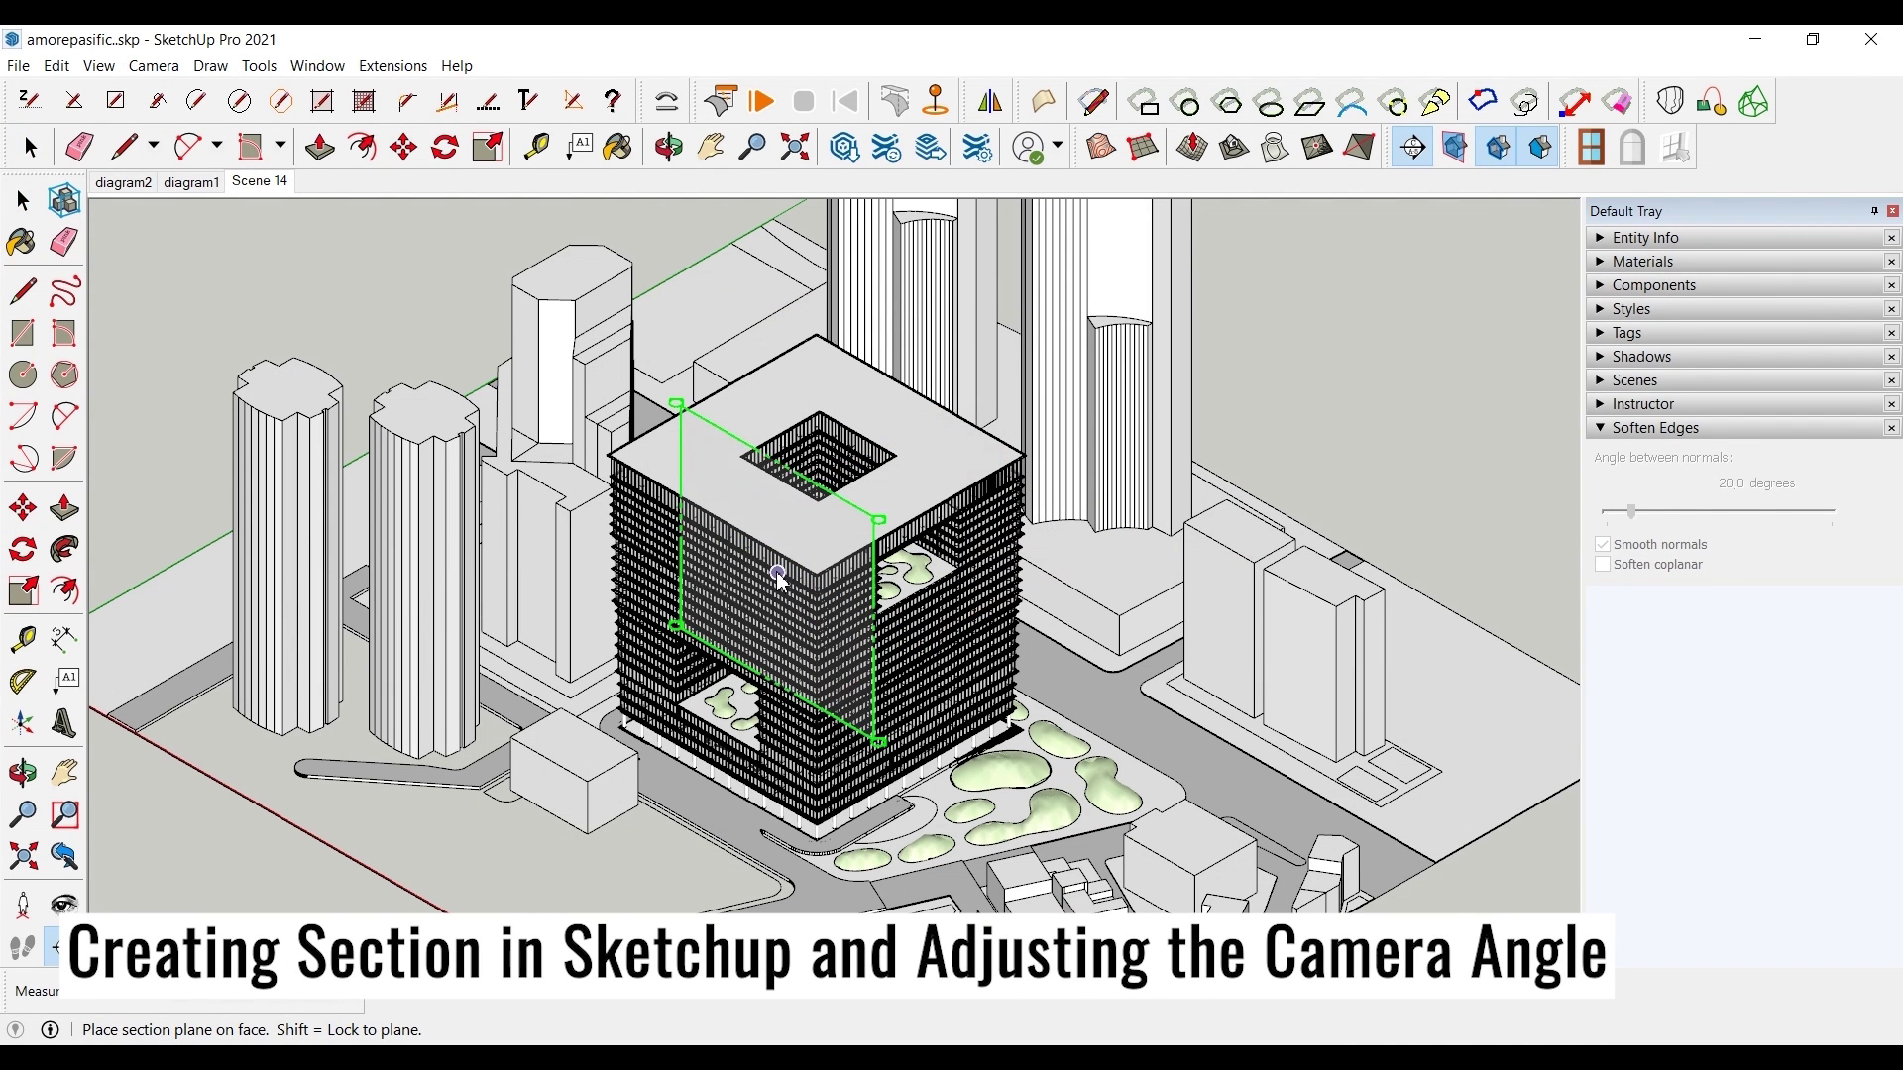
pyautogui.click(850, 589)
pyautogui.press('m')
pyautogui.click(849, 589)
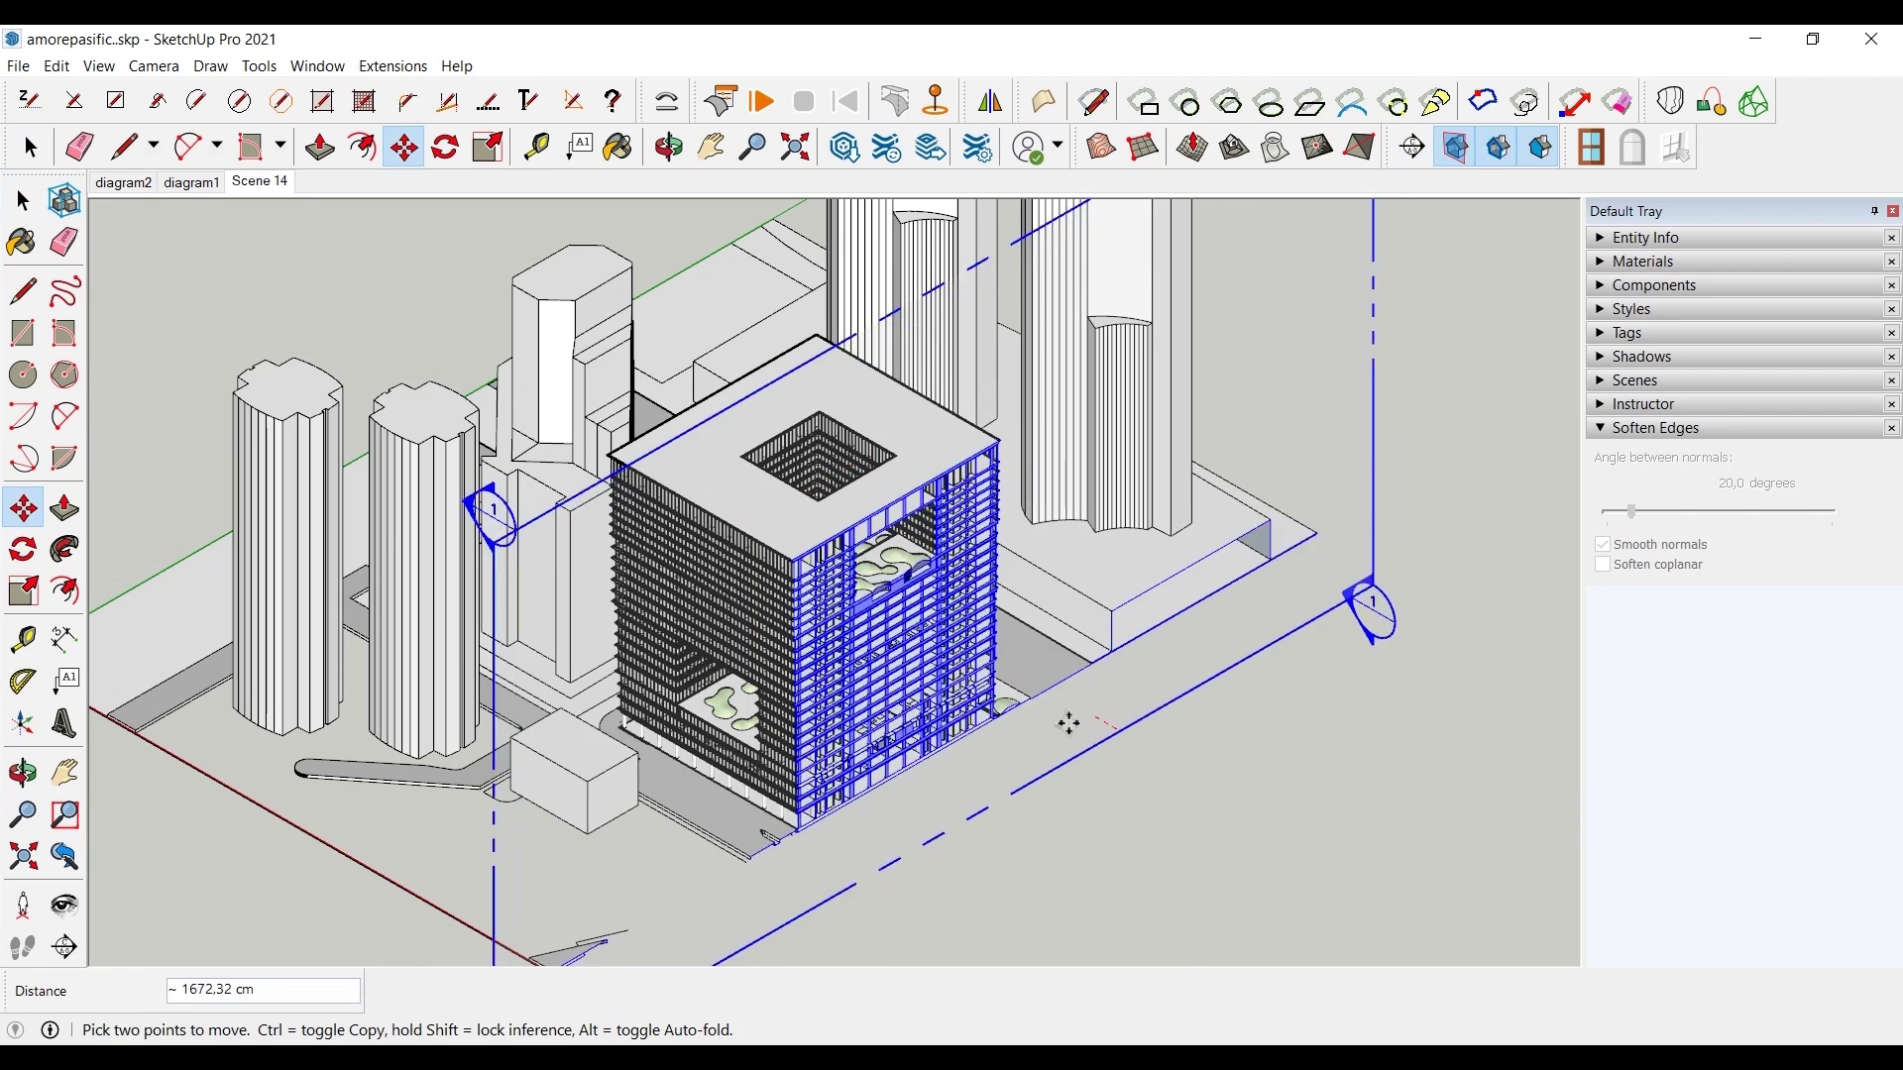
pyautogui.click(1039, 703)
pyautogui.press('space')
# - View the sectioned building as a straight-on front elevation
pyautogui.click(154, 65)
pyautogui.moveTo(287, 140)
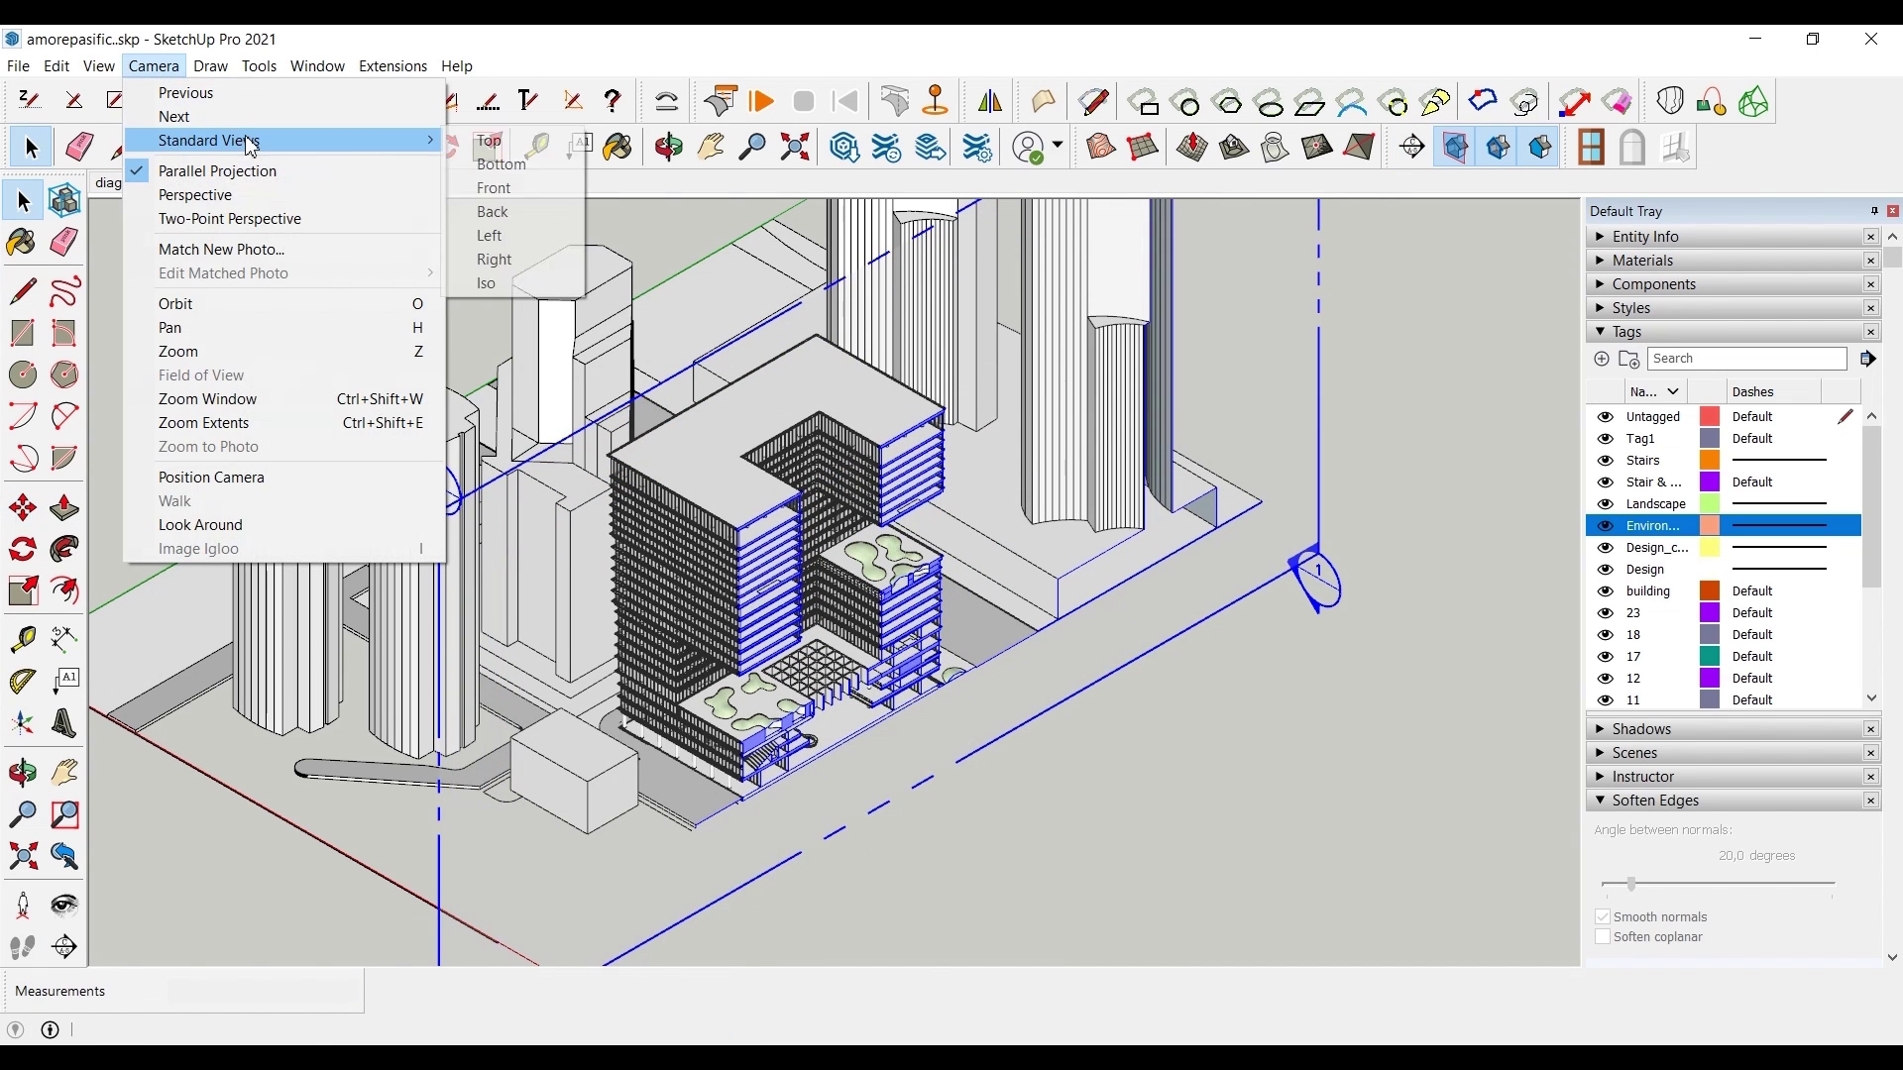
pyautogui.click(493, 188)
pyautogui.scroll(5, 783, 738)
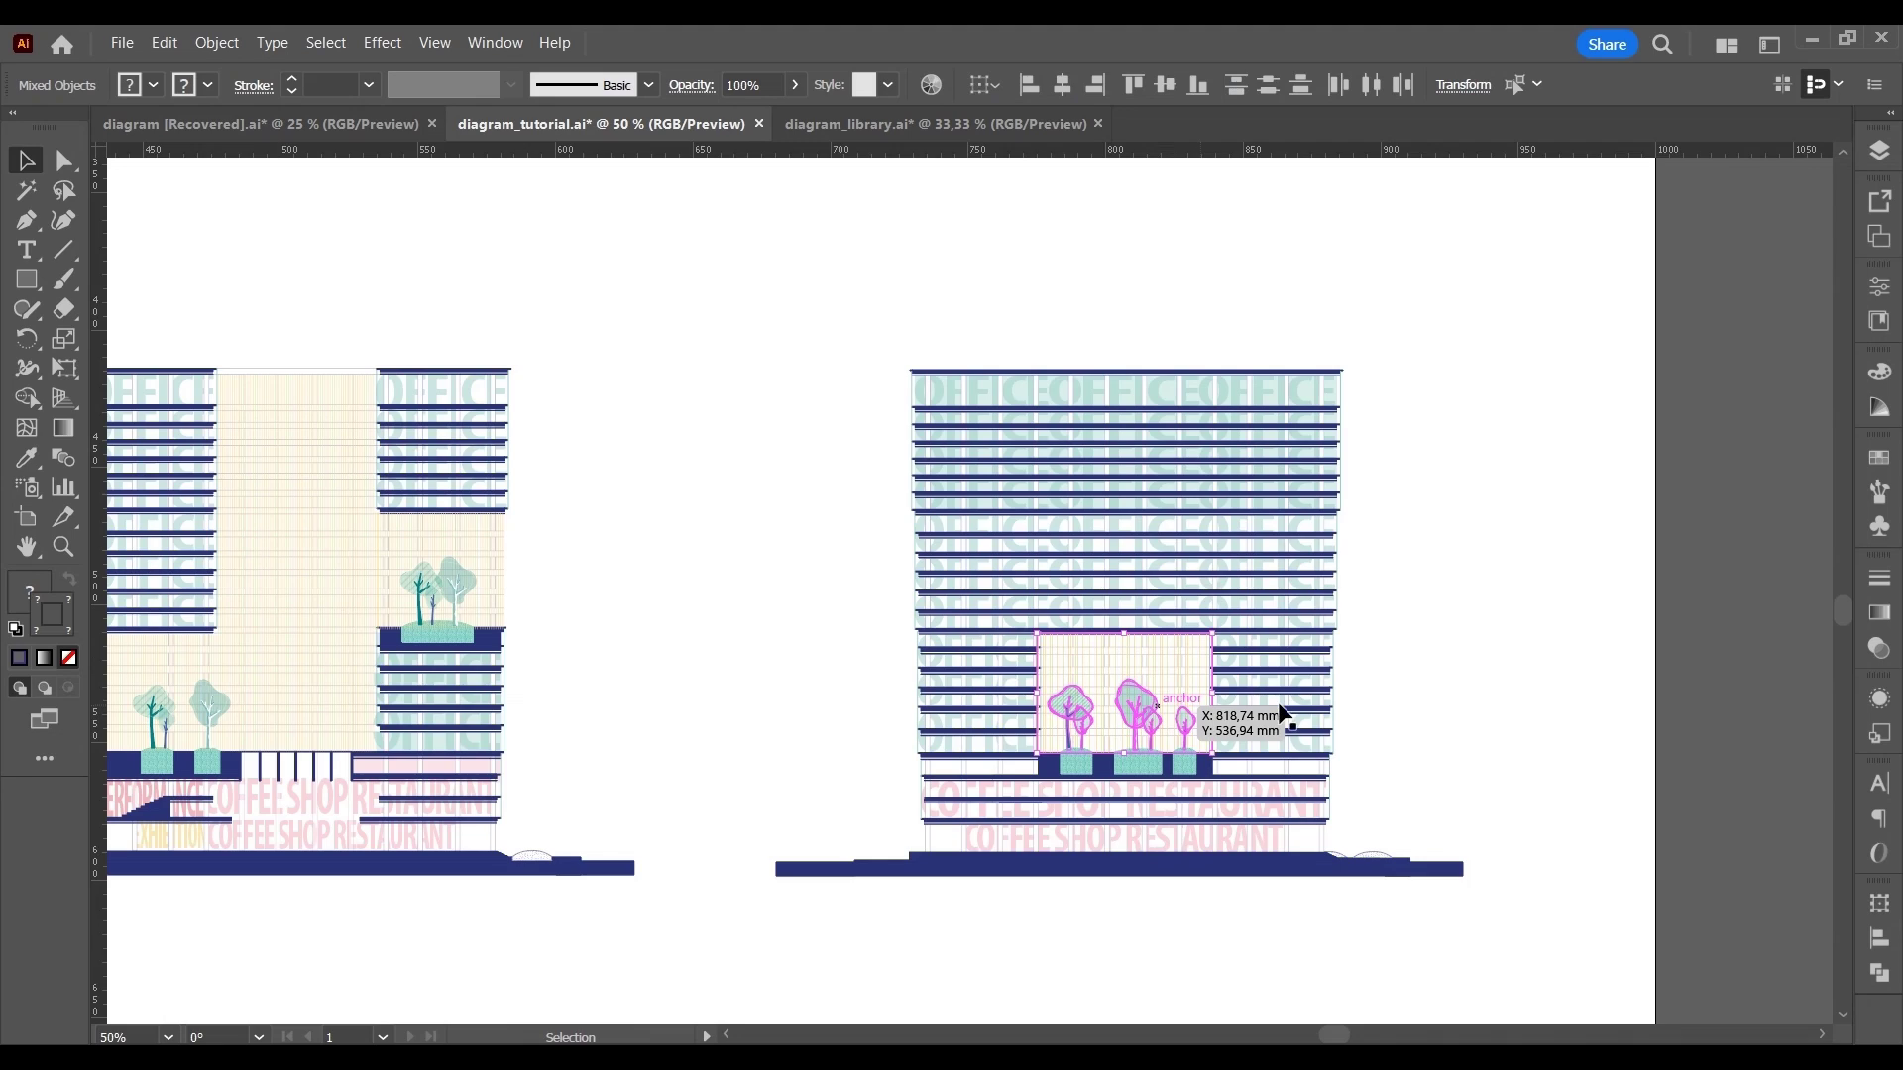
pyautogui.click(1337, 952)
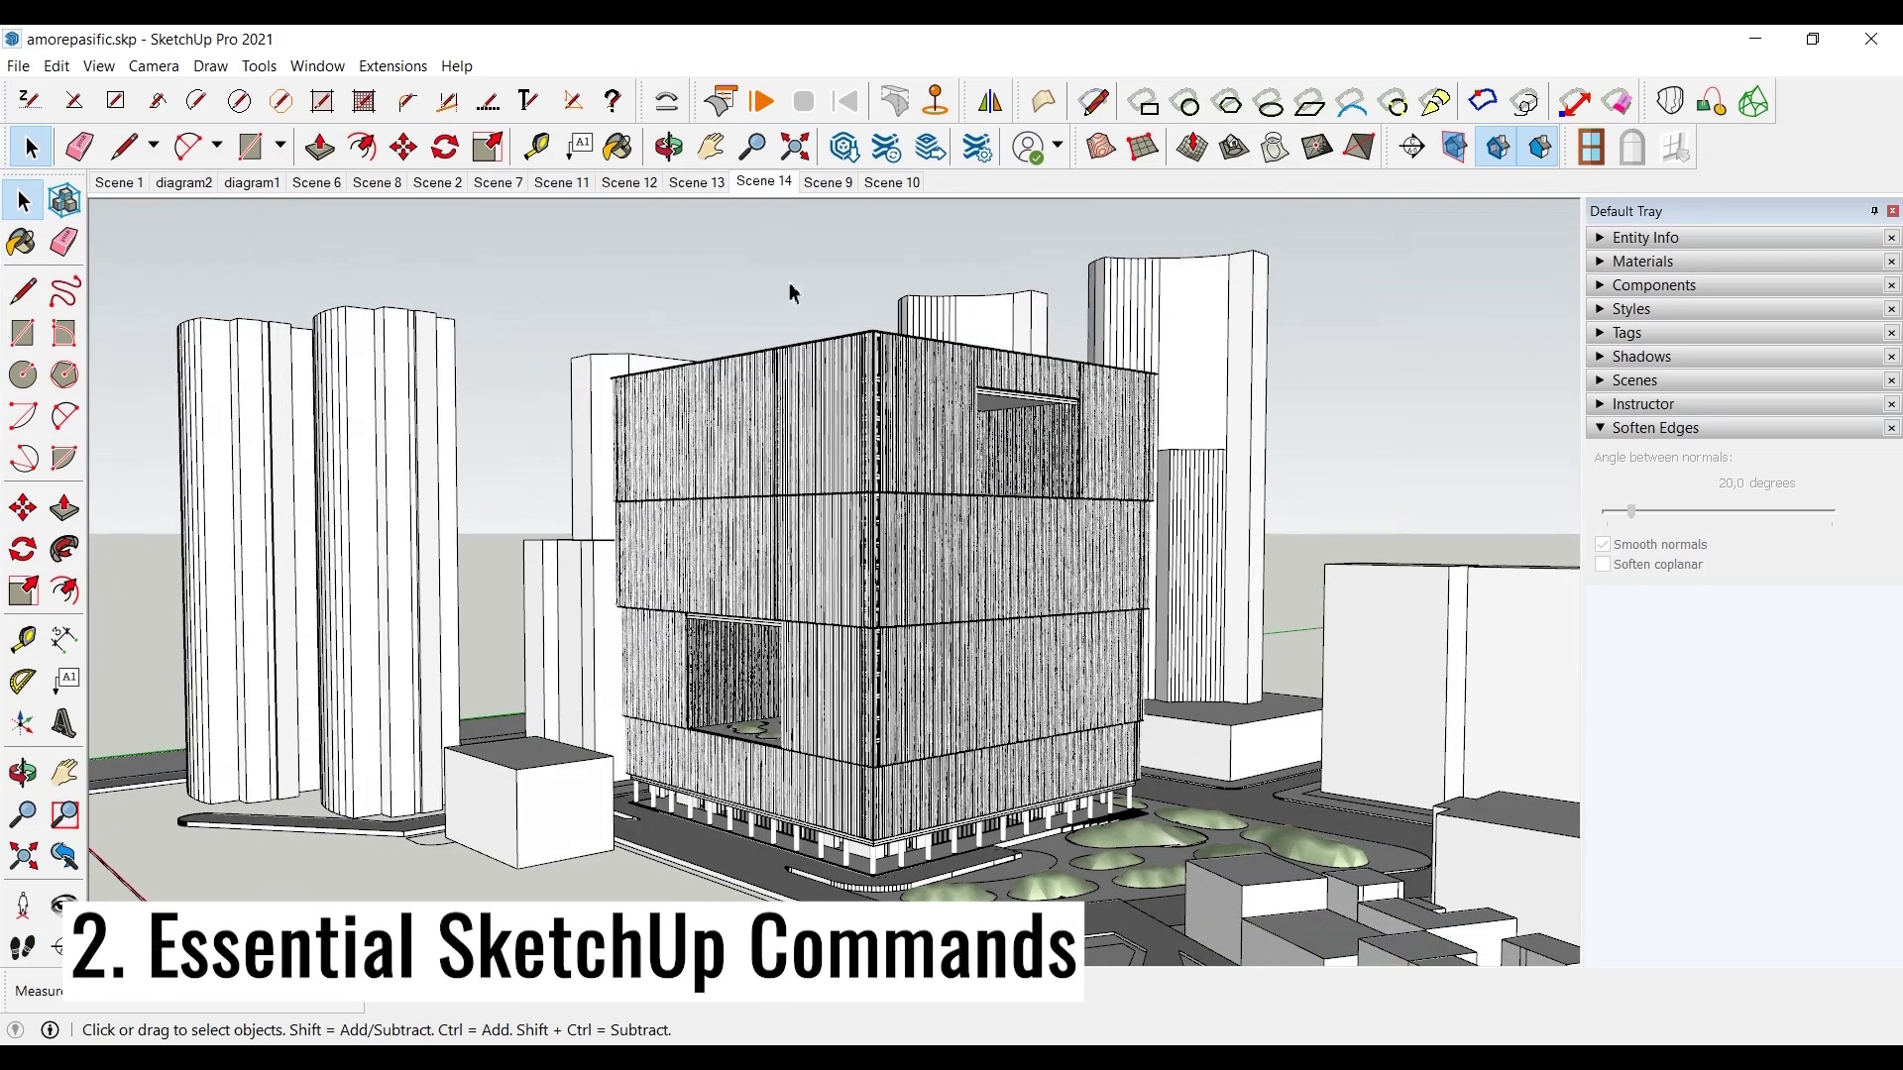
# - Orbit and zoom around the building to a corner perspective view
pyautogui.moveTo(886, 711); pyautogui.dragTo(823, 694)
pyautogui.moveTo(996, 635); pyautogui.dragTo(715, 645)
pyautogui.press('space')
pyautogui.scroll(5, 928, 446)
pyautogui.scroll(-3, 932, 486)
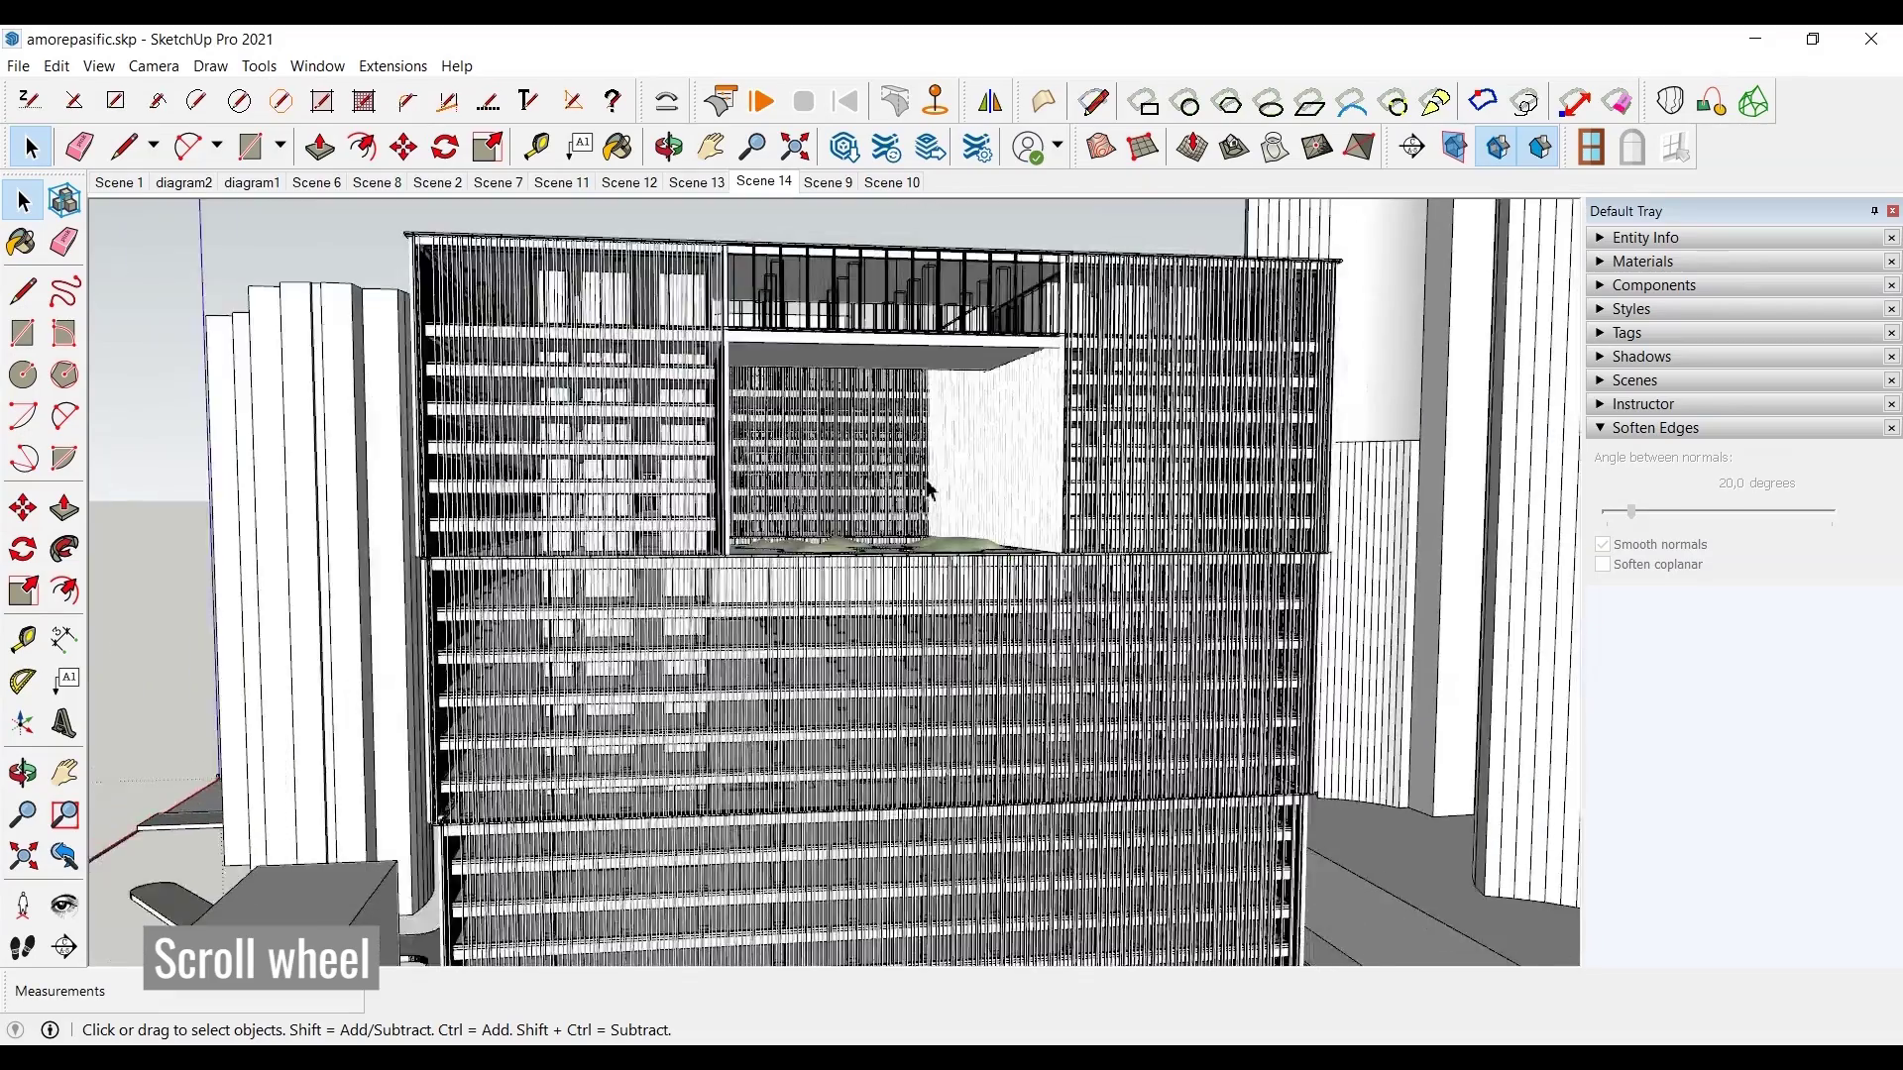
pyautogui.scroll(-3, 931, 487)
pyautogui.moveTo(892, 525); pyautogui.dragTo(1219, 536)
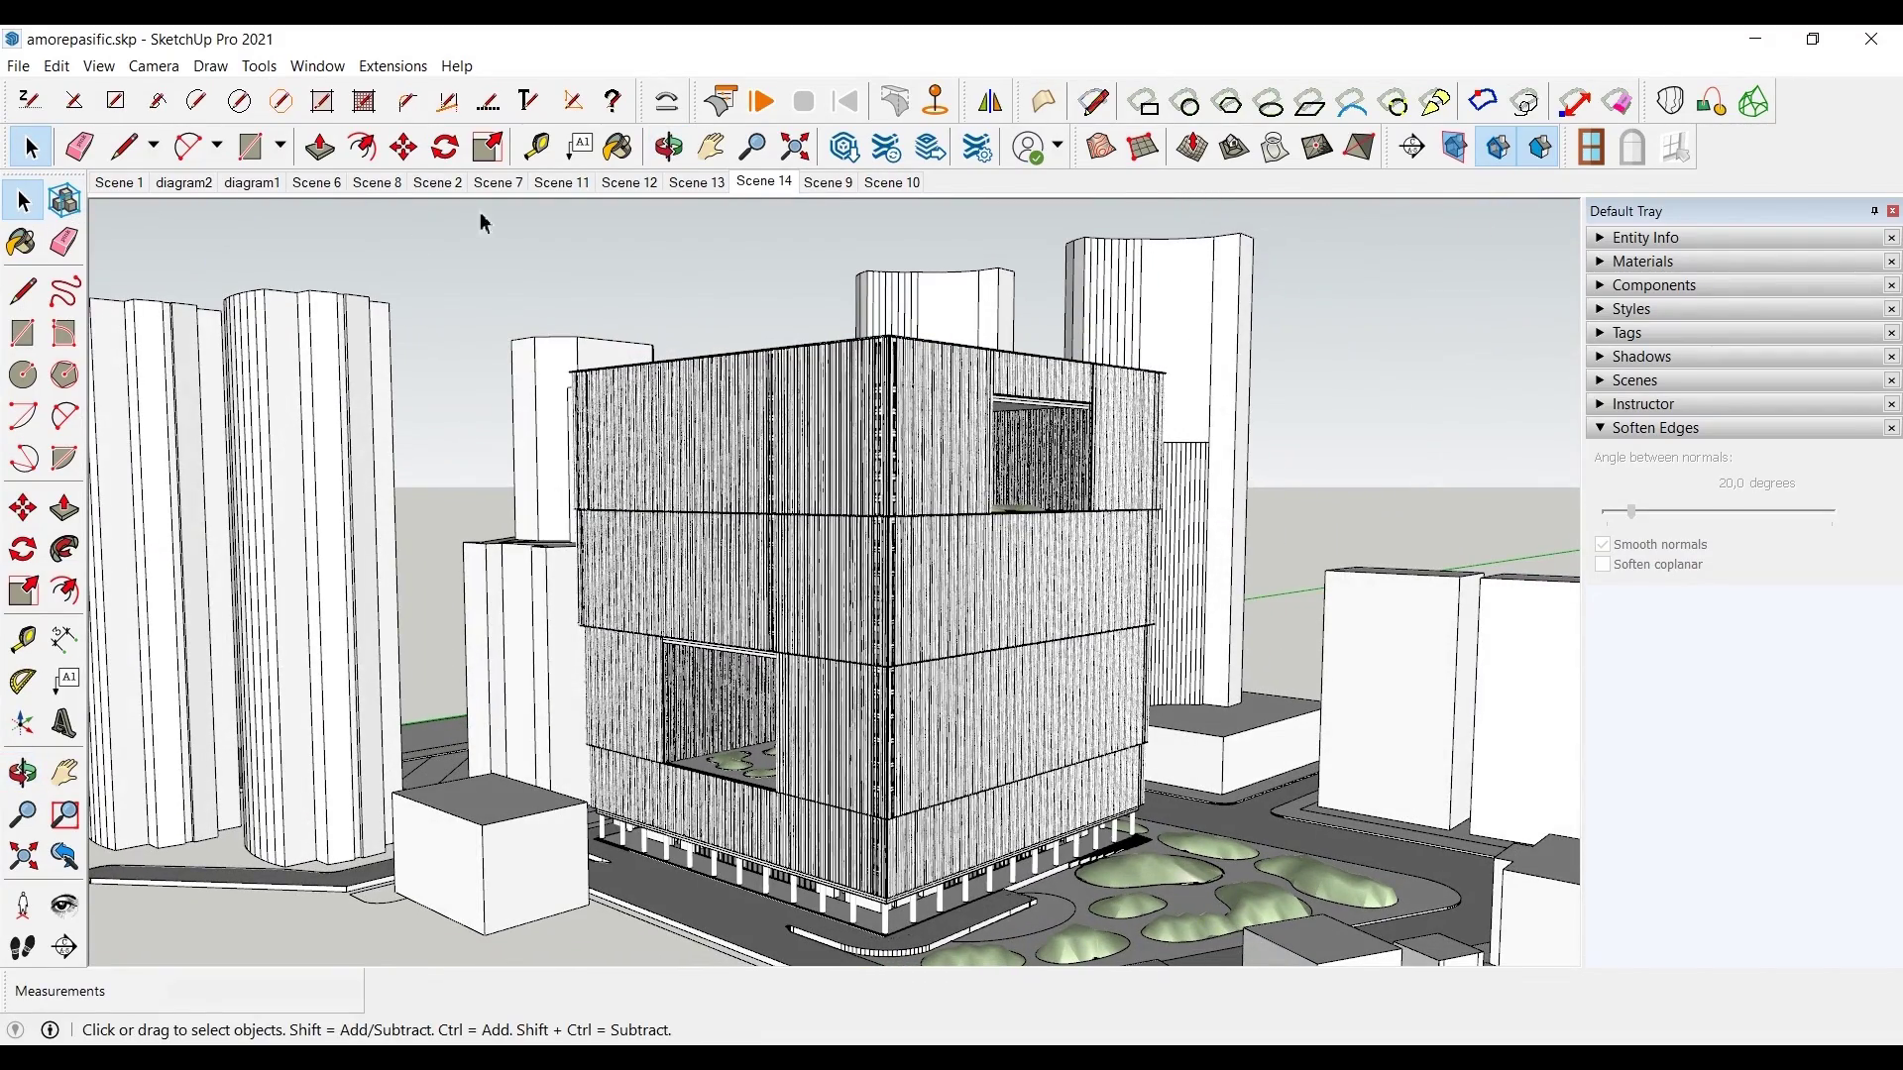
pyautogui.rightClick(1733, 162)
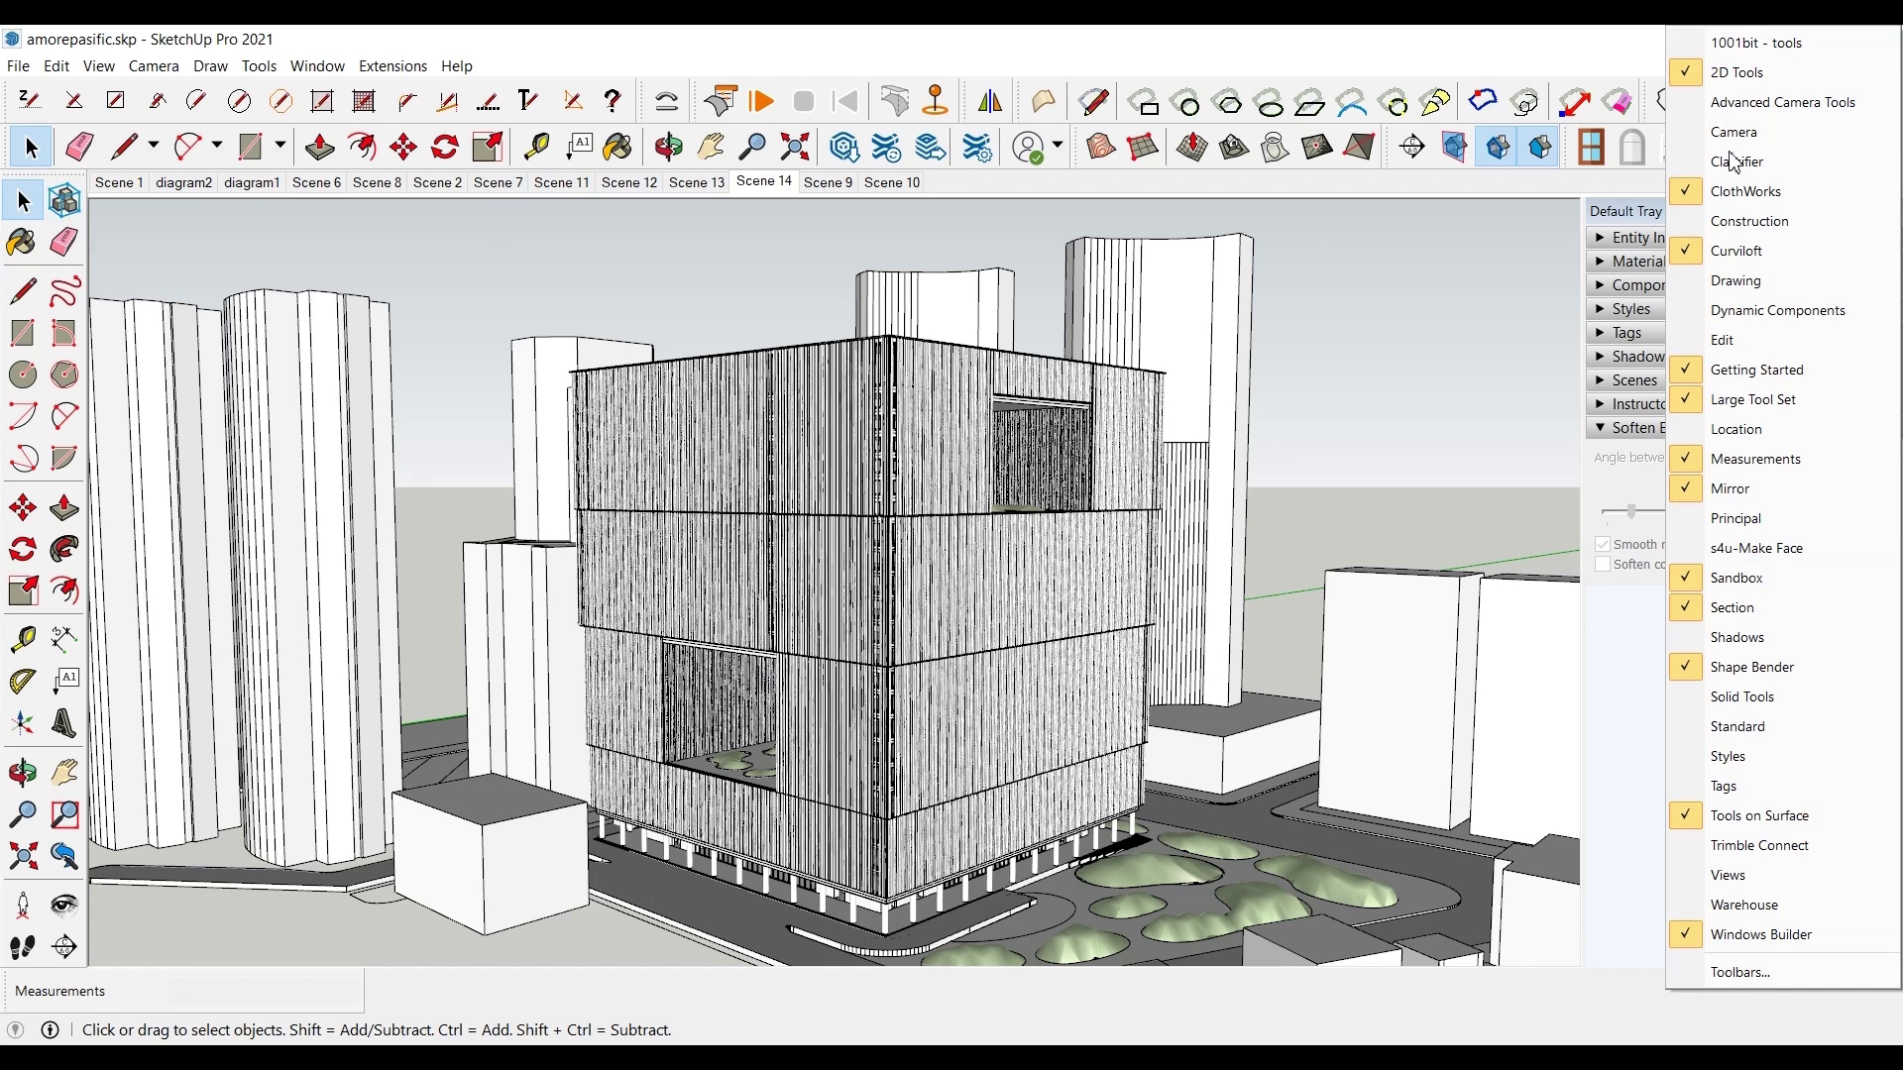
pyautogui.click(1704, 399)
pyautogui.rightClick(1815, 135)
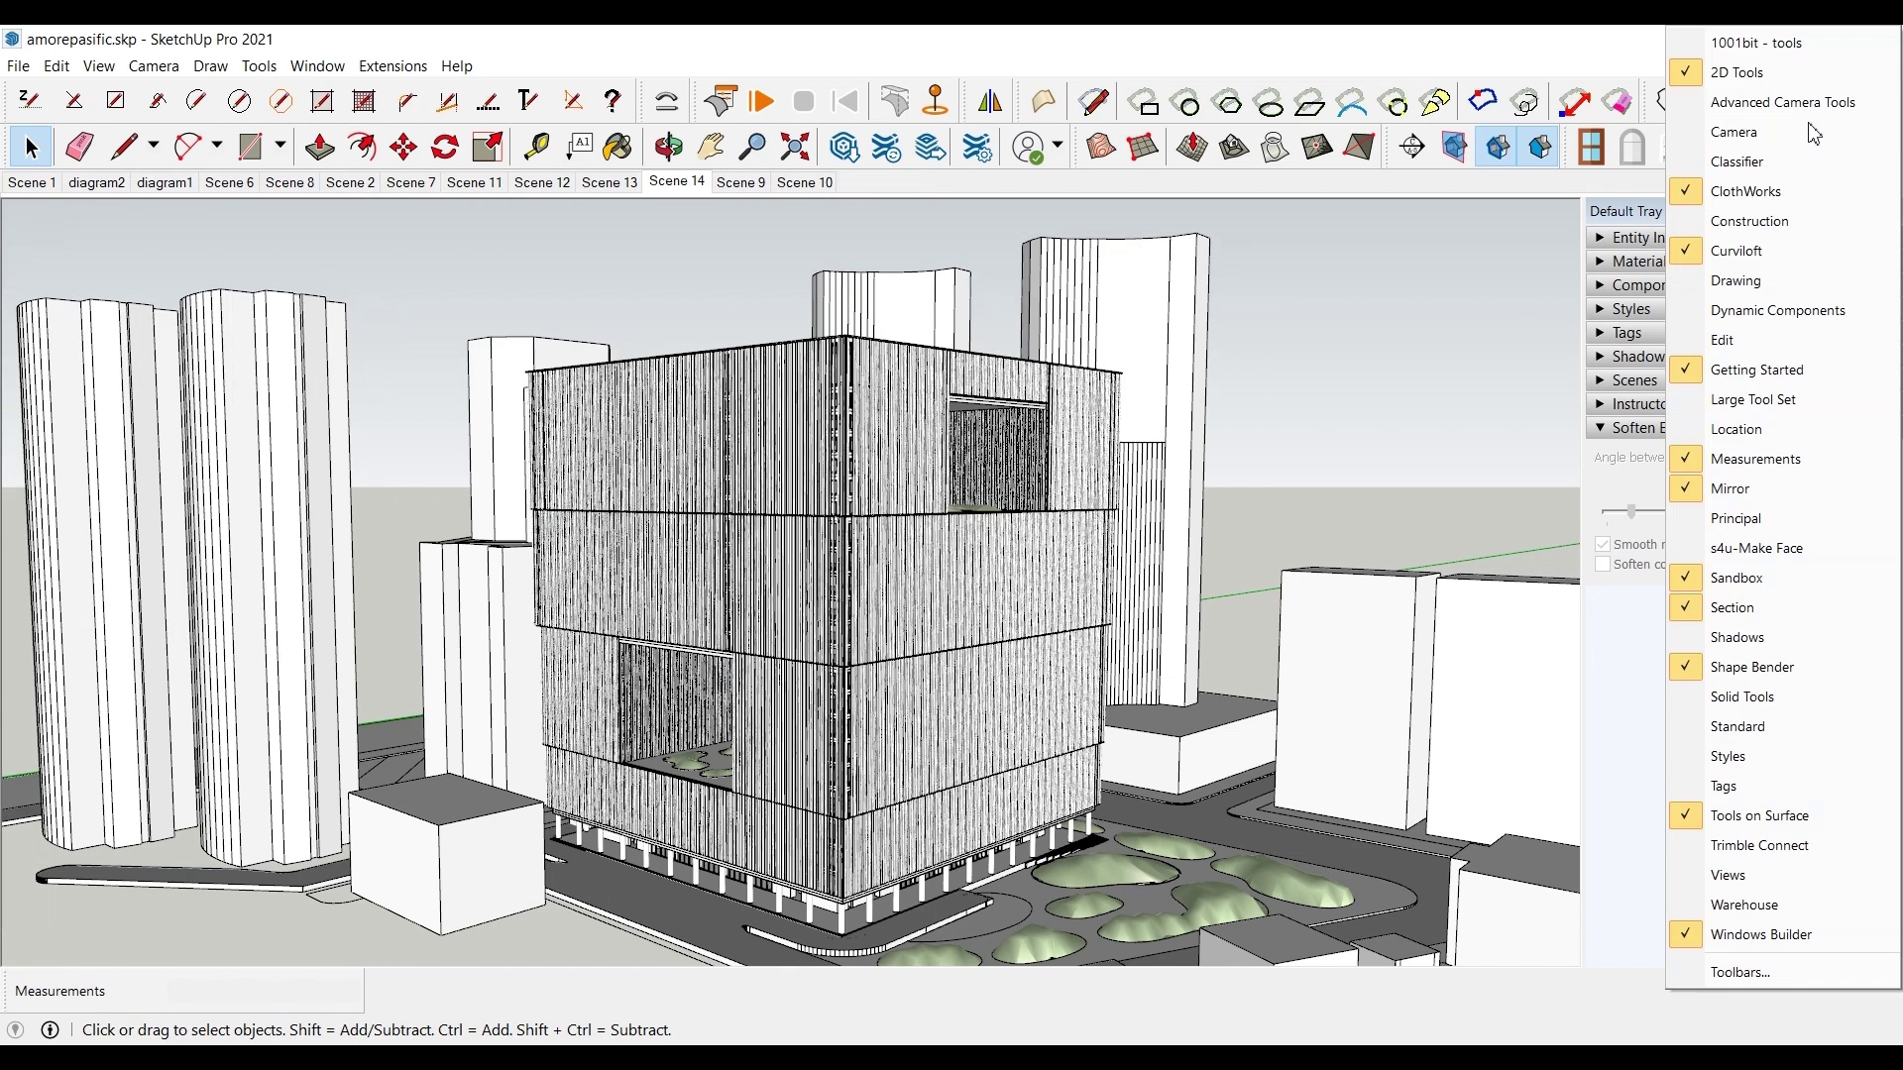
pyautogui.click(1733, 401)
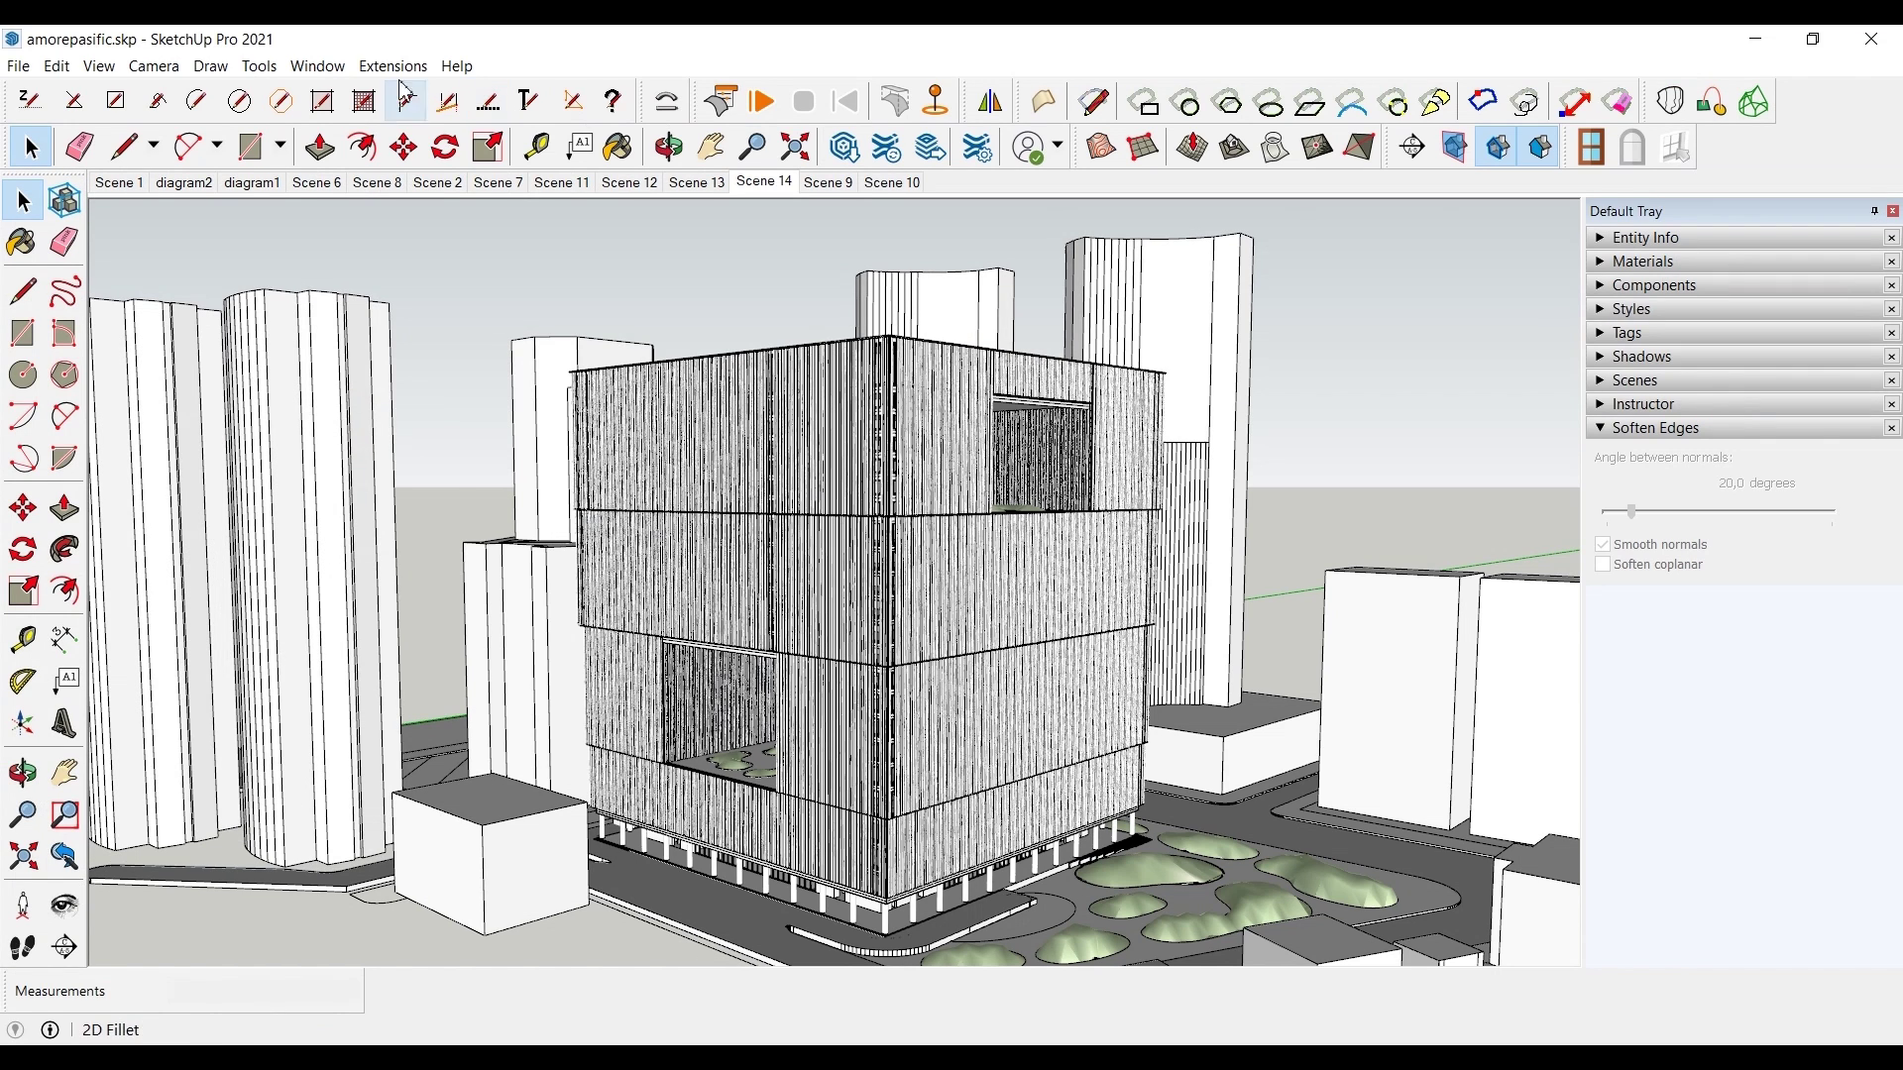
pyautogui.click(345, 70)
pyautogui.moveTo(362, 92)
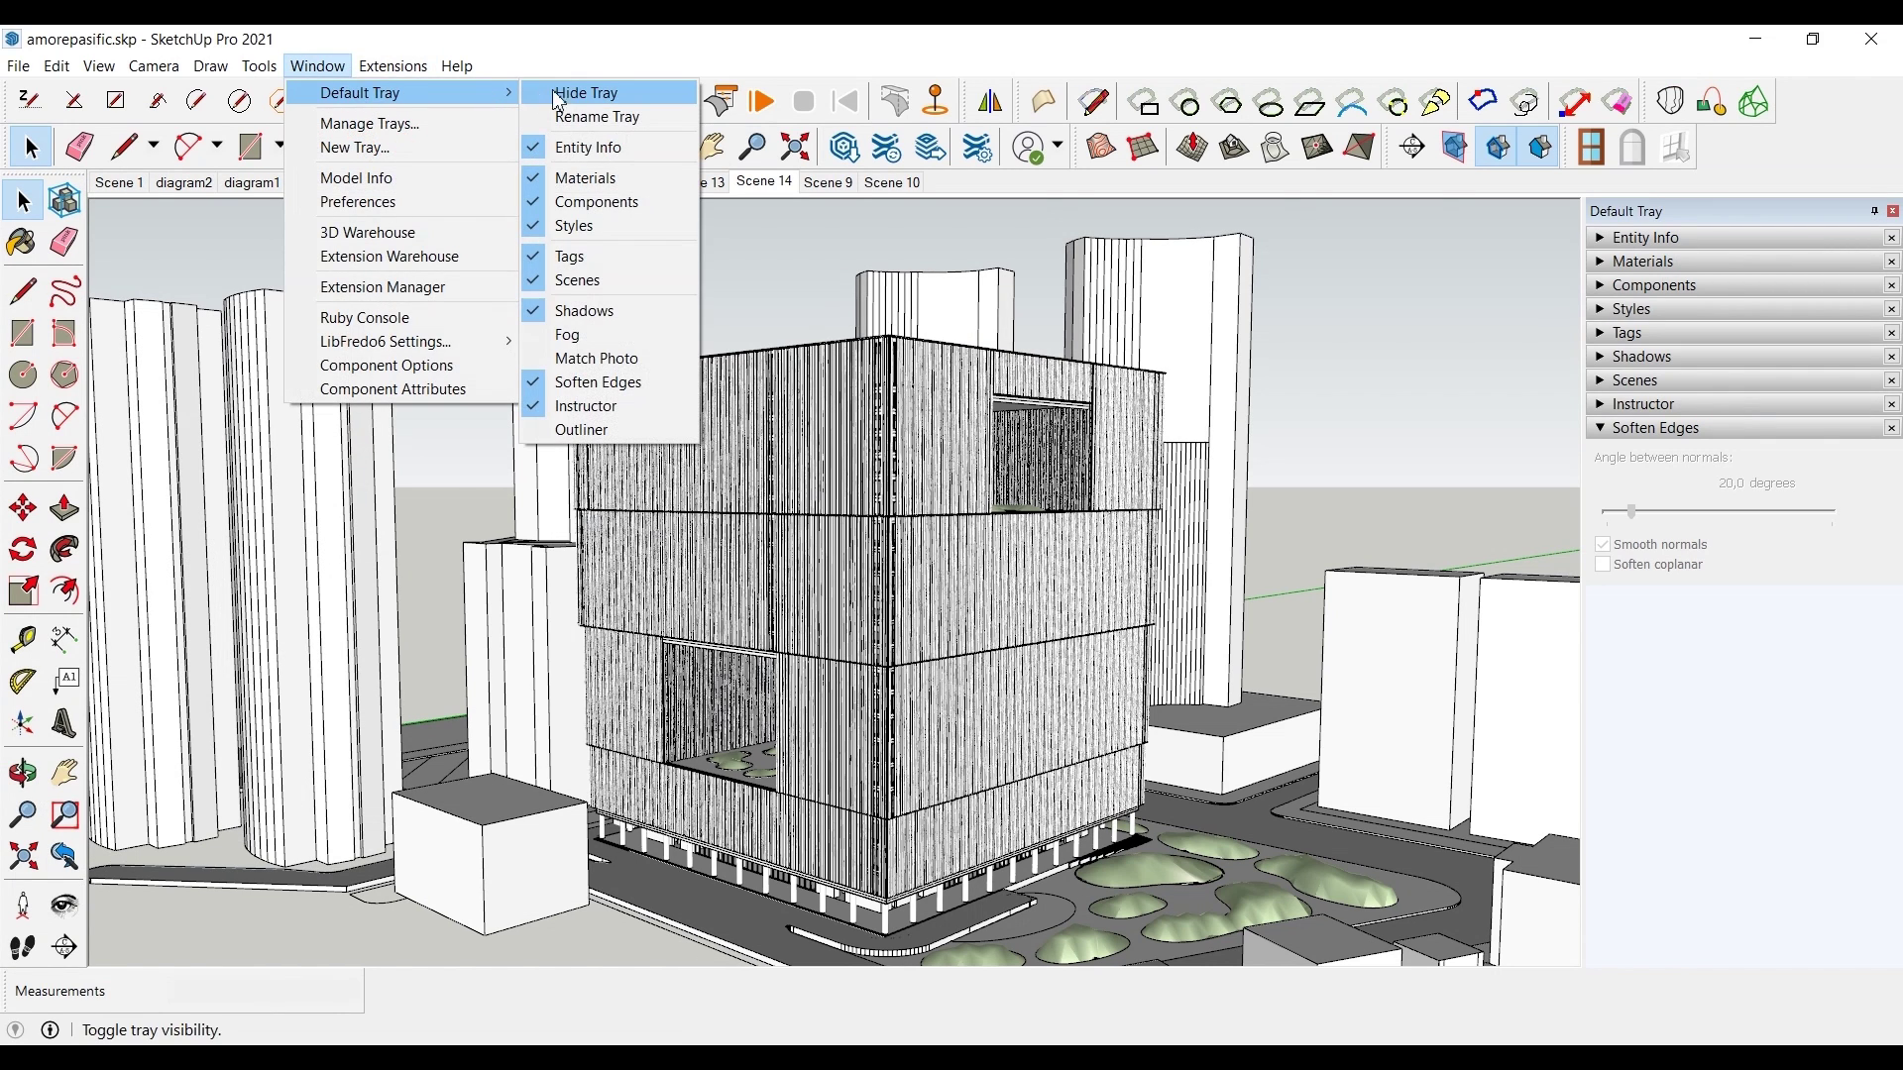
pyautogui.click(577, 94)
pyautogui.click(337, 70)
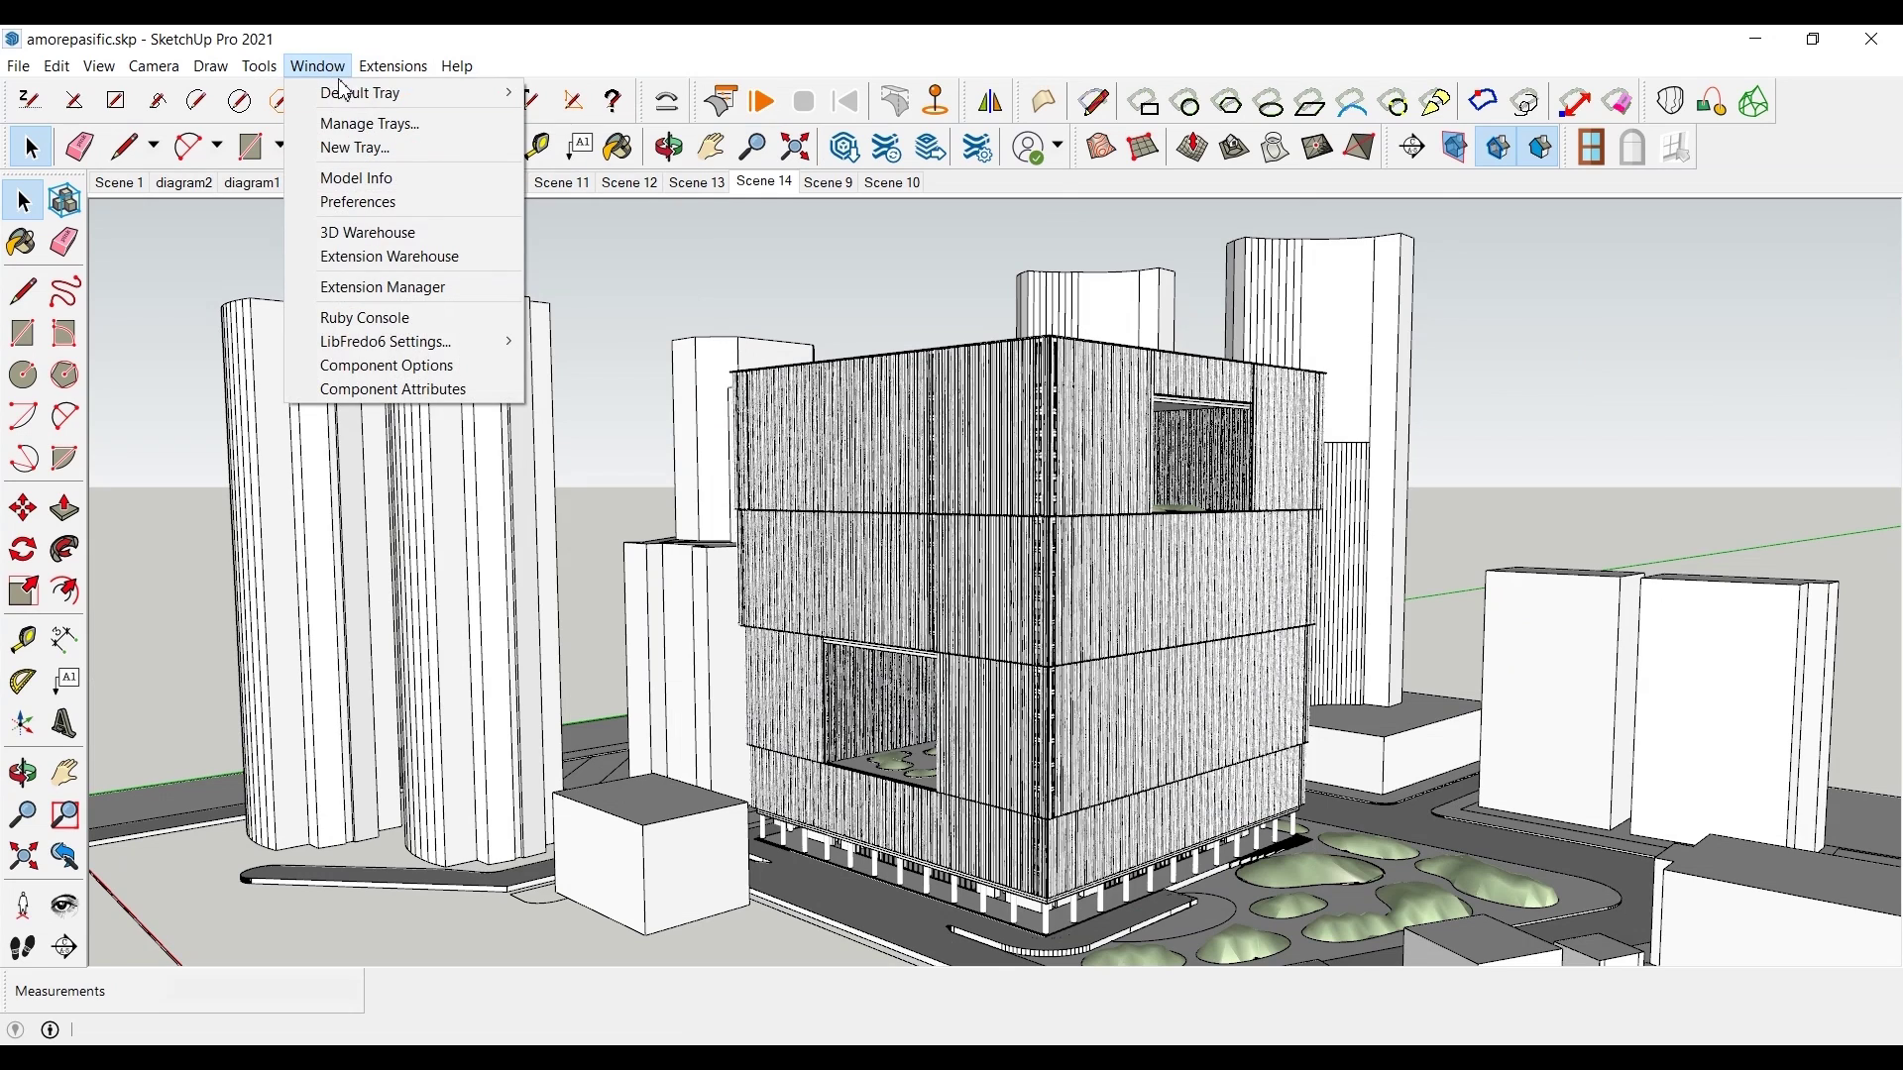
pyautogui.moveTo(361, 90)
pyautogui.click(581, 94)
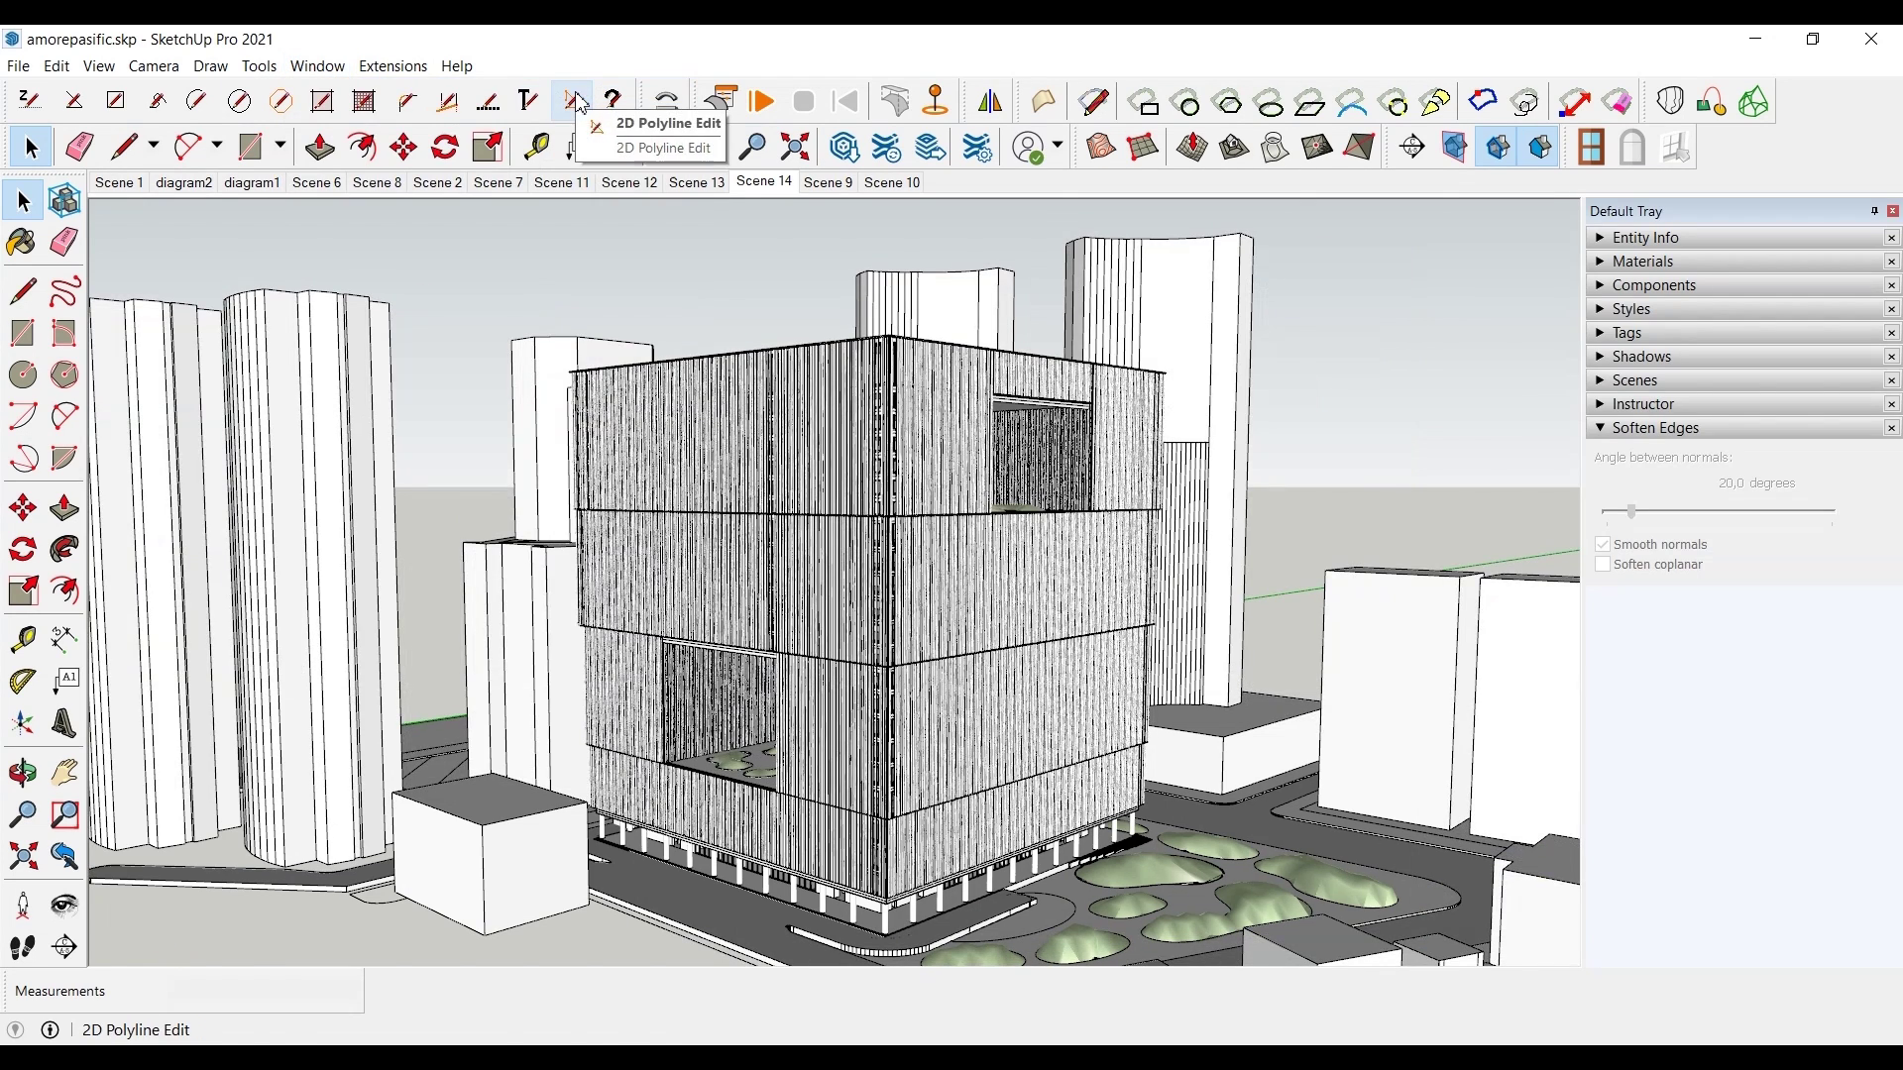
pyautogui.rightClick(1710, 210)
pyautogui.click(1801, 265)
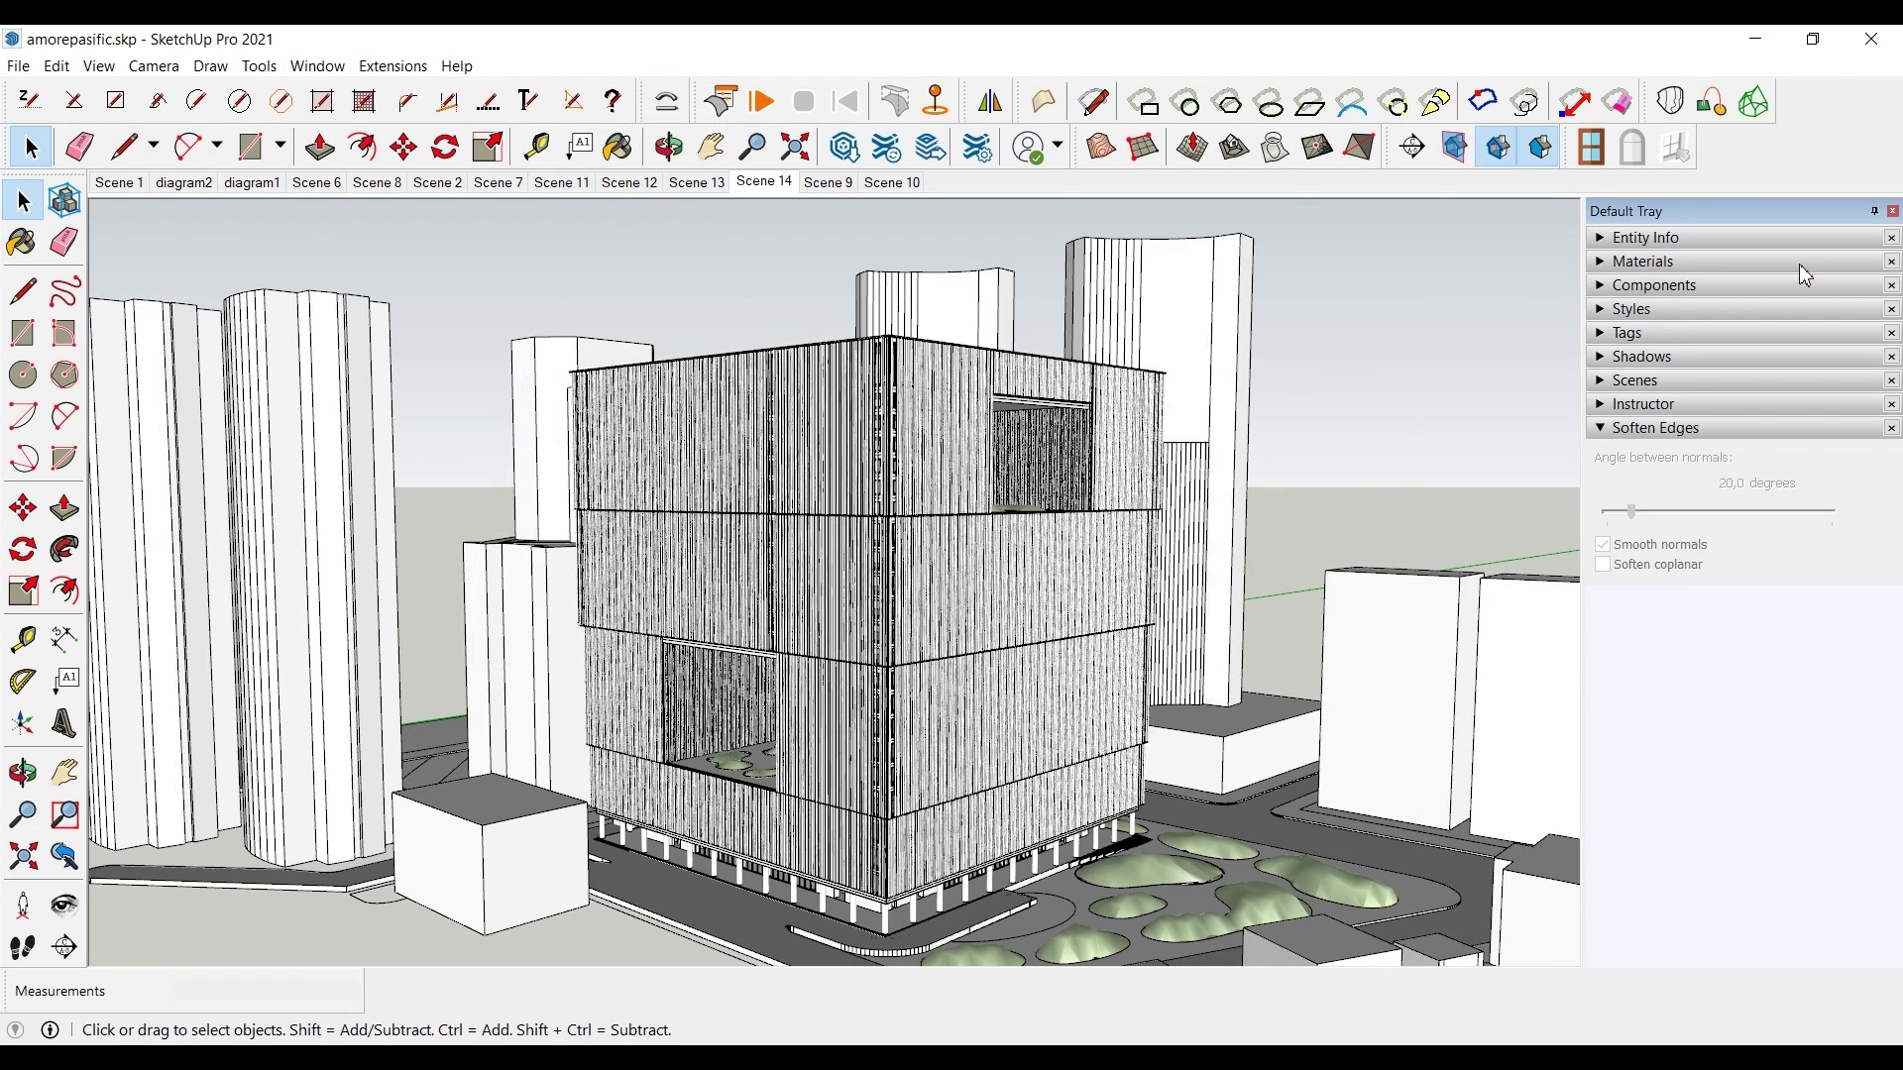
pyautogui.click(783, 416)
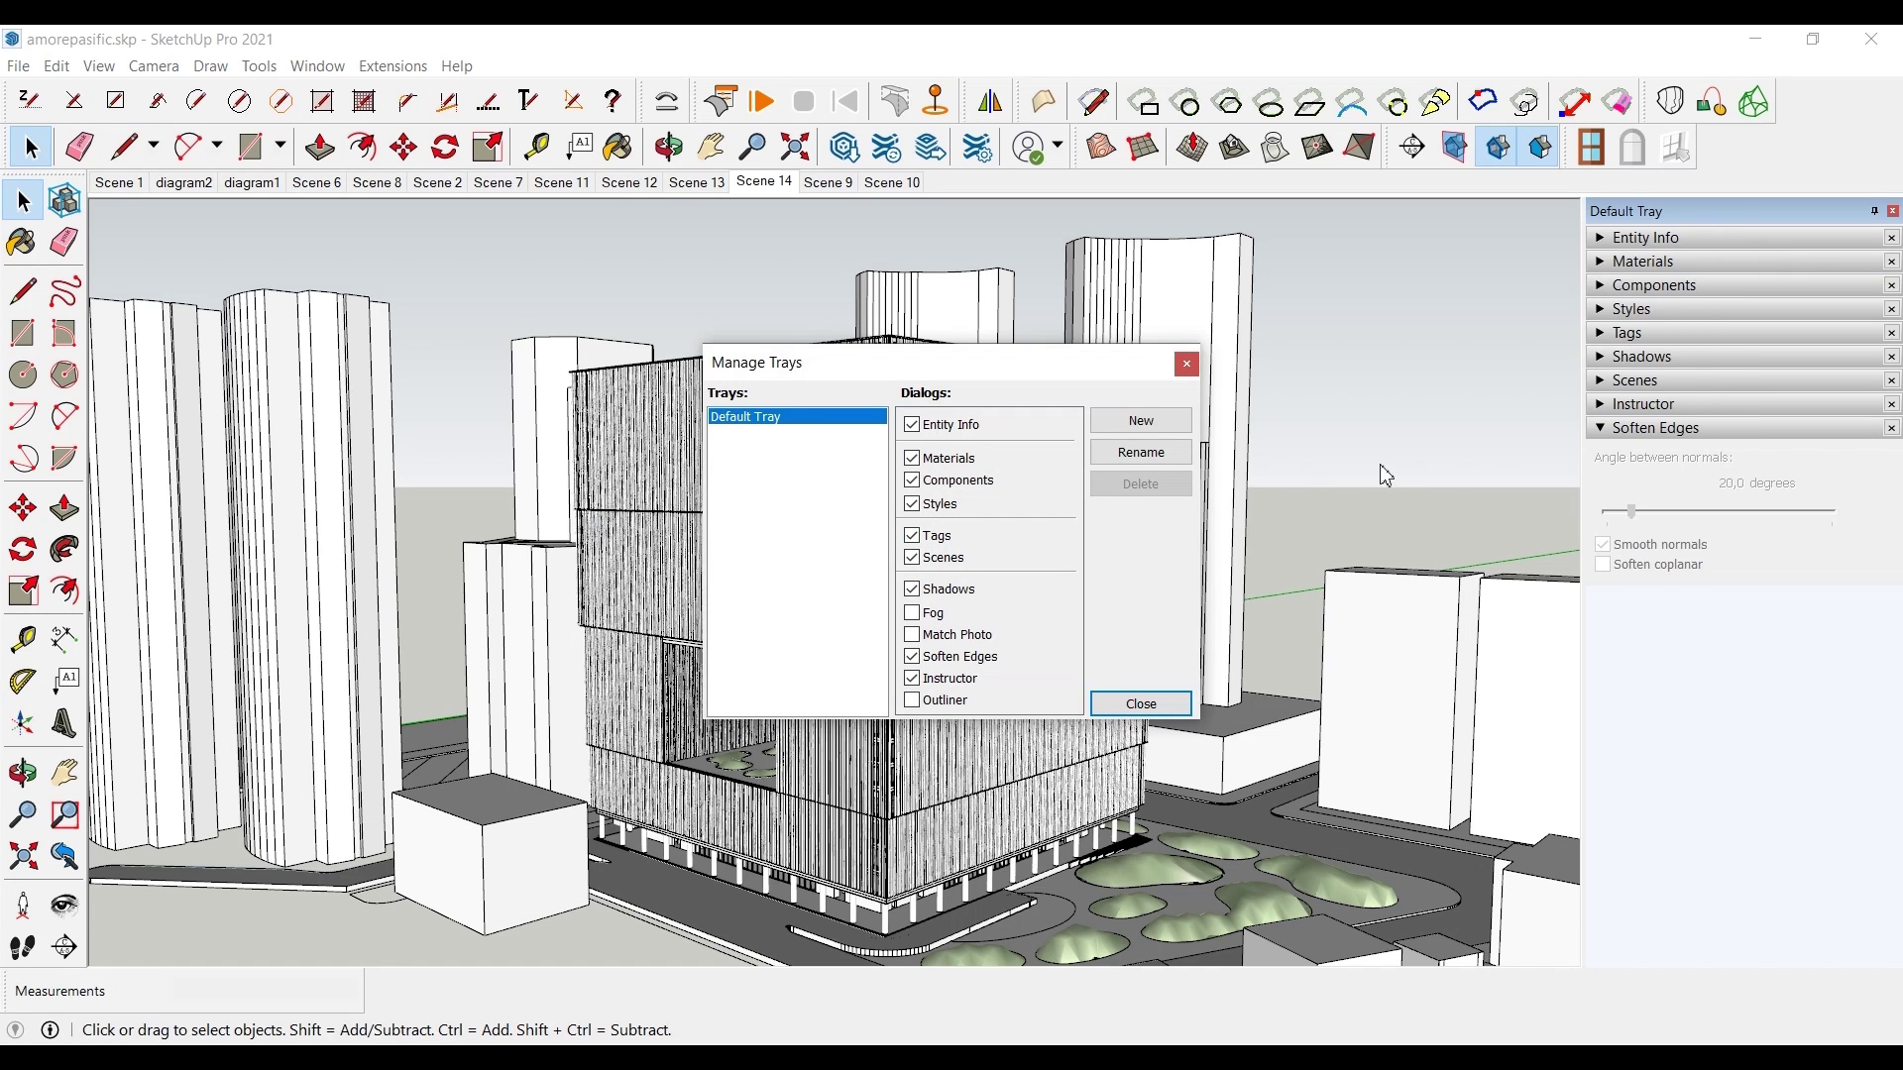
pyautogui.click(1138, 426)
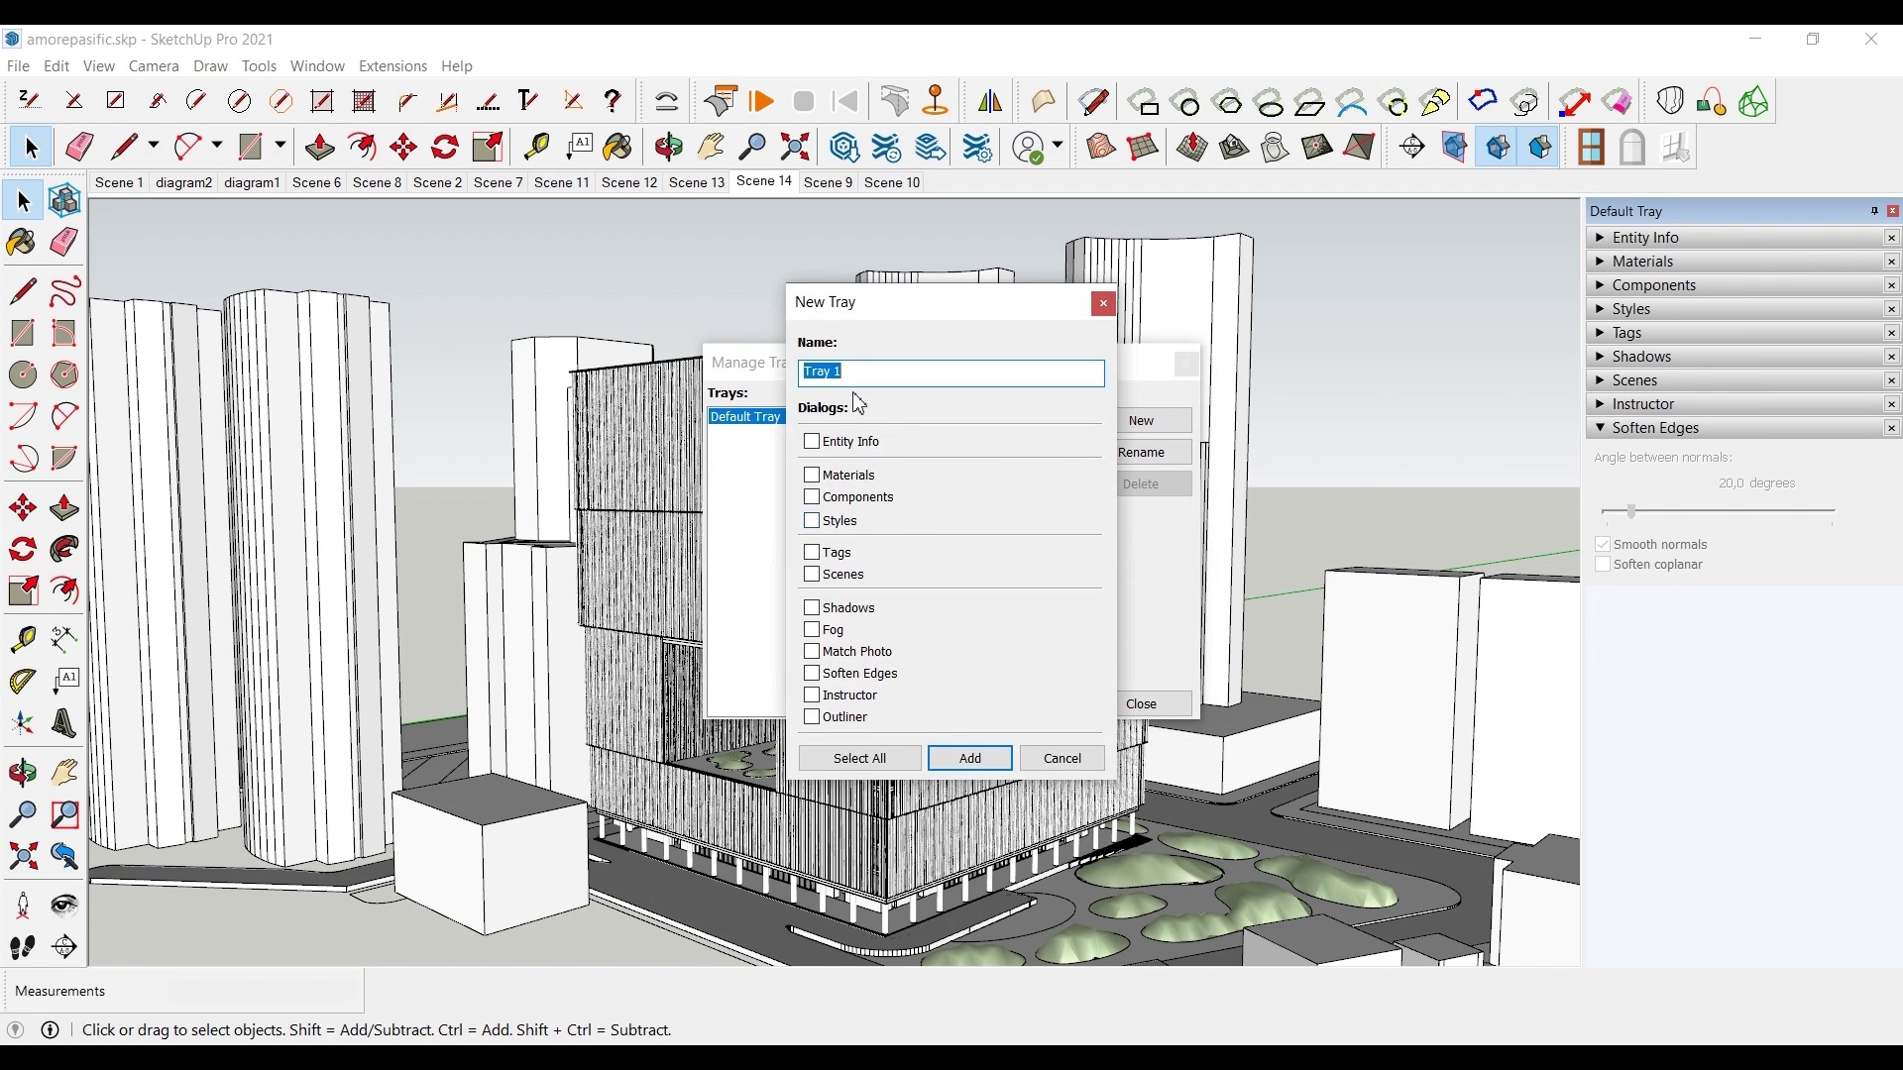
pyautogui.click(1104, 305)
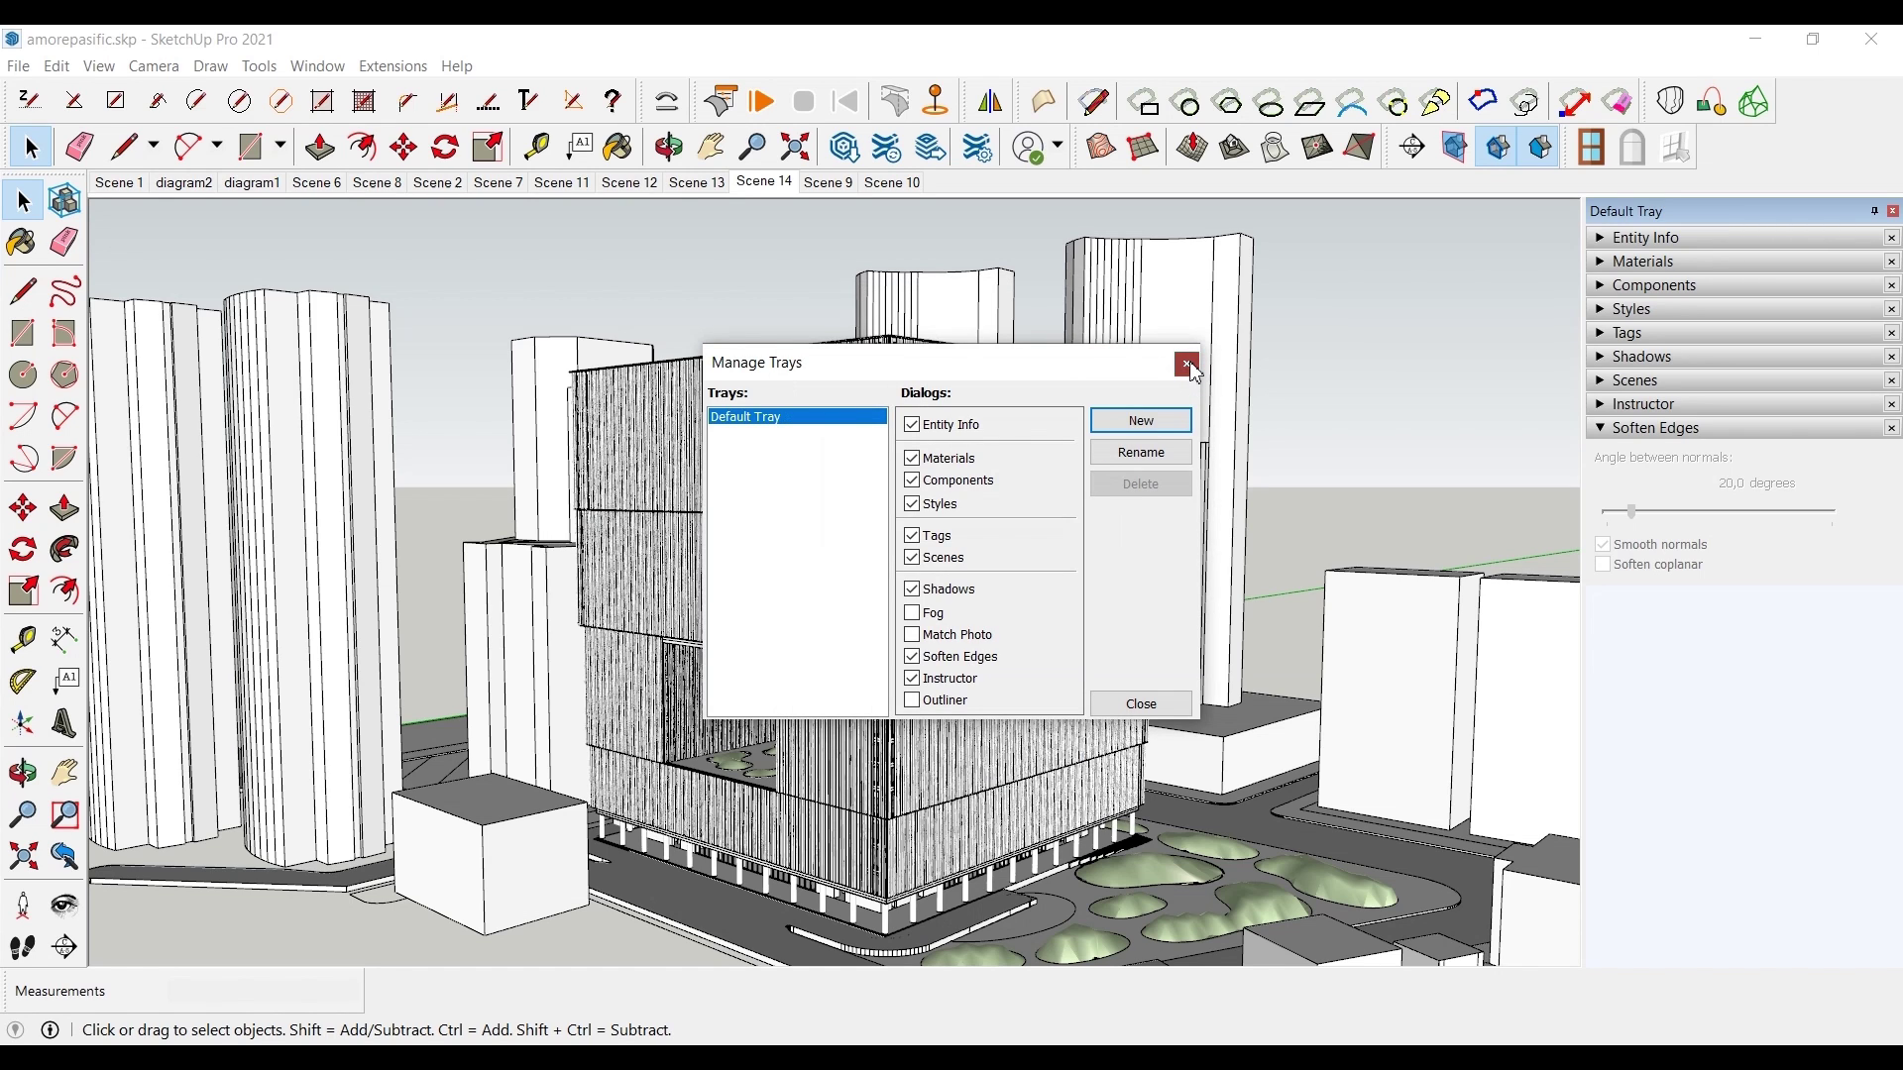
pyautogui.click(1188, 366)
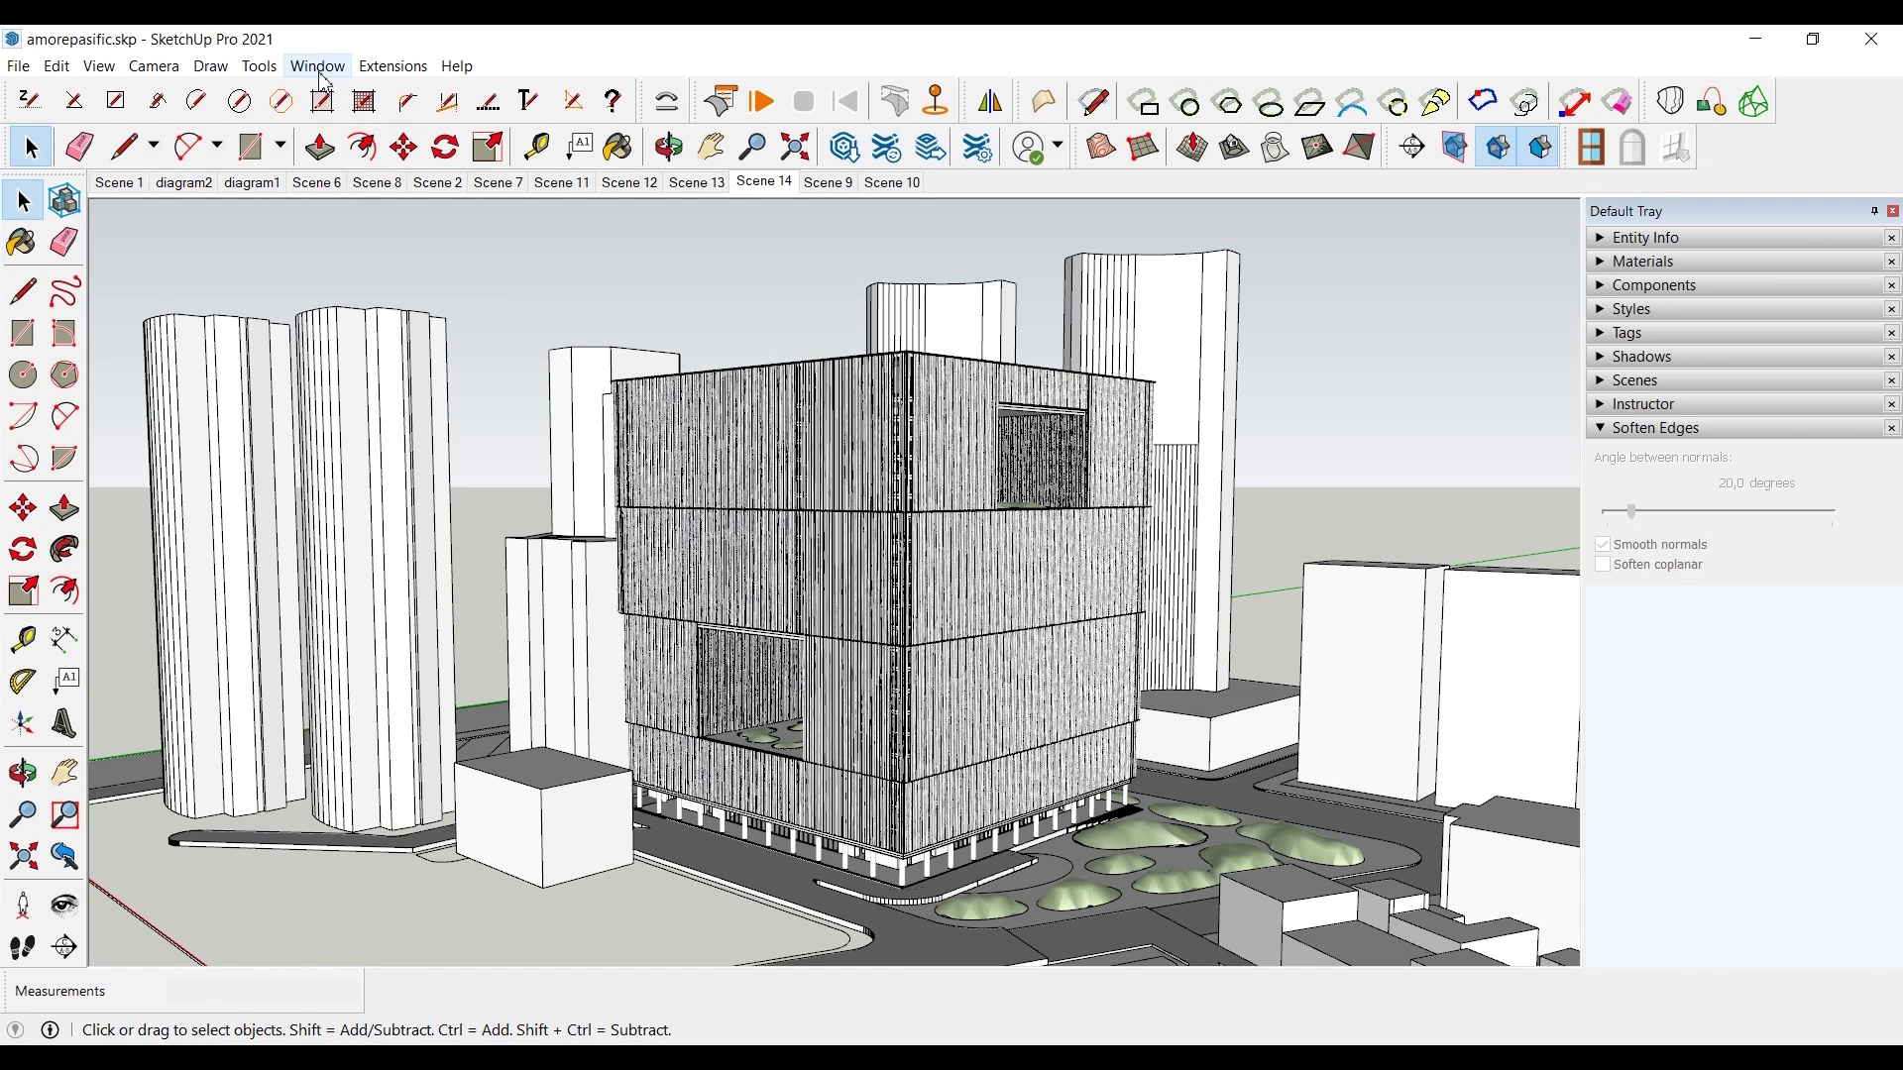
pyautogui.click(322, 72)
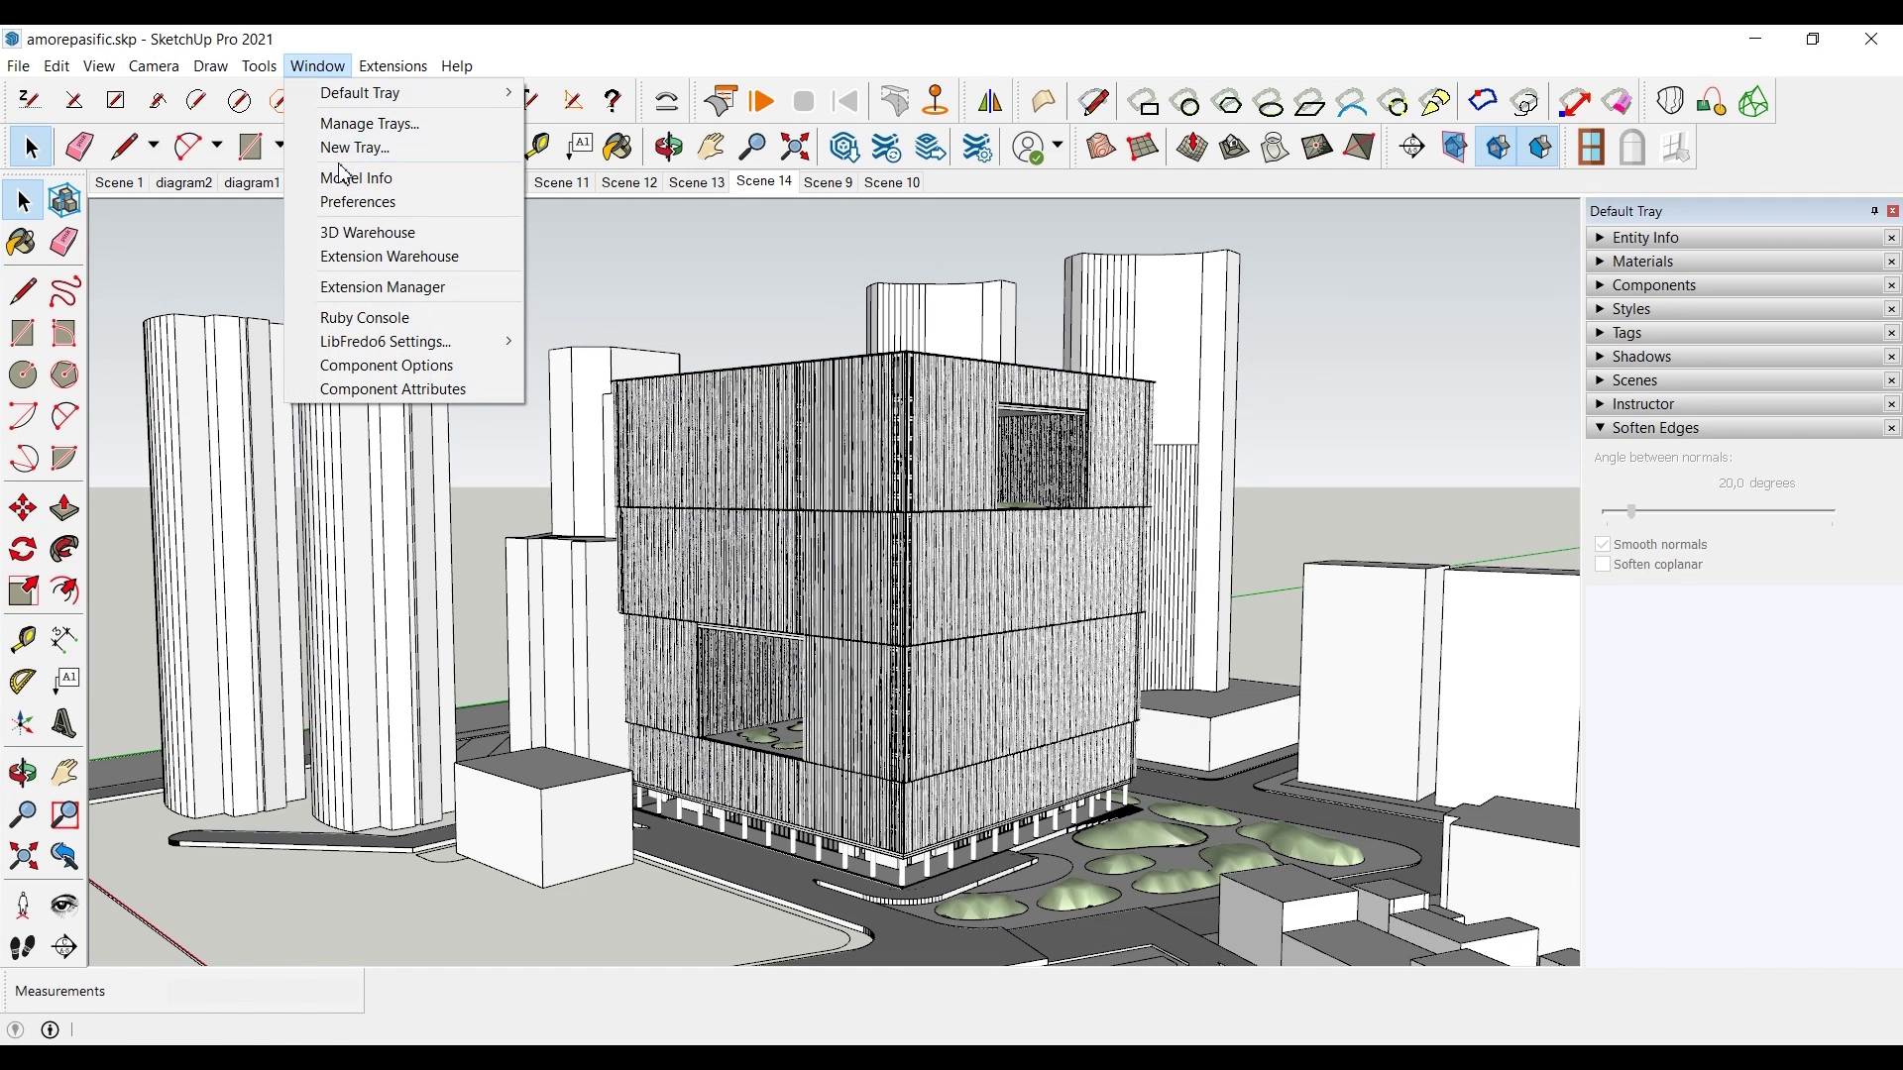
pyautogui.click(393, 190)
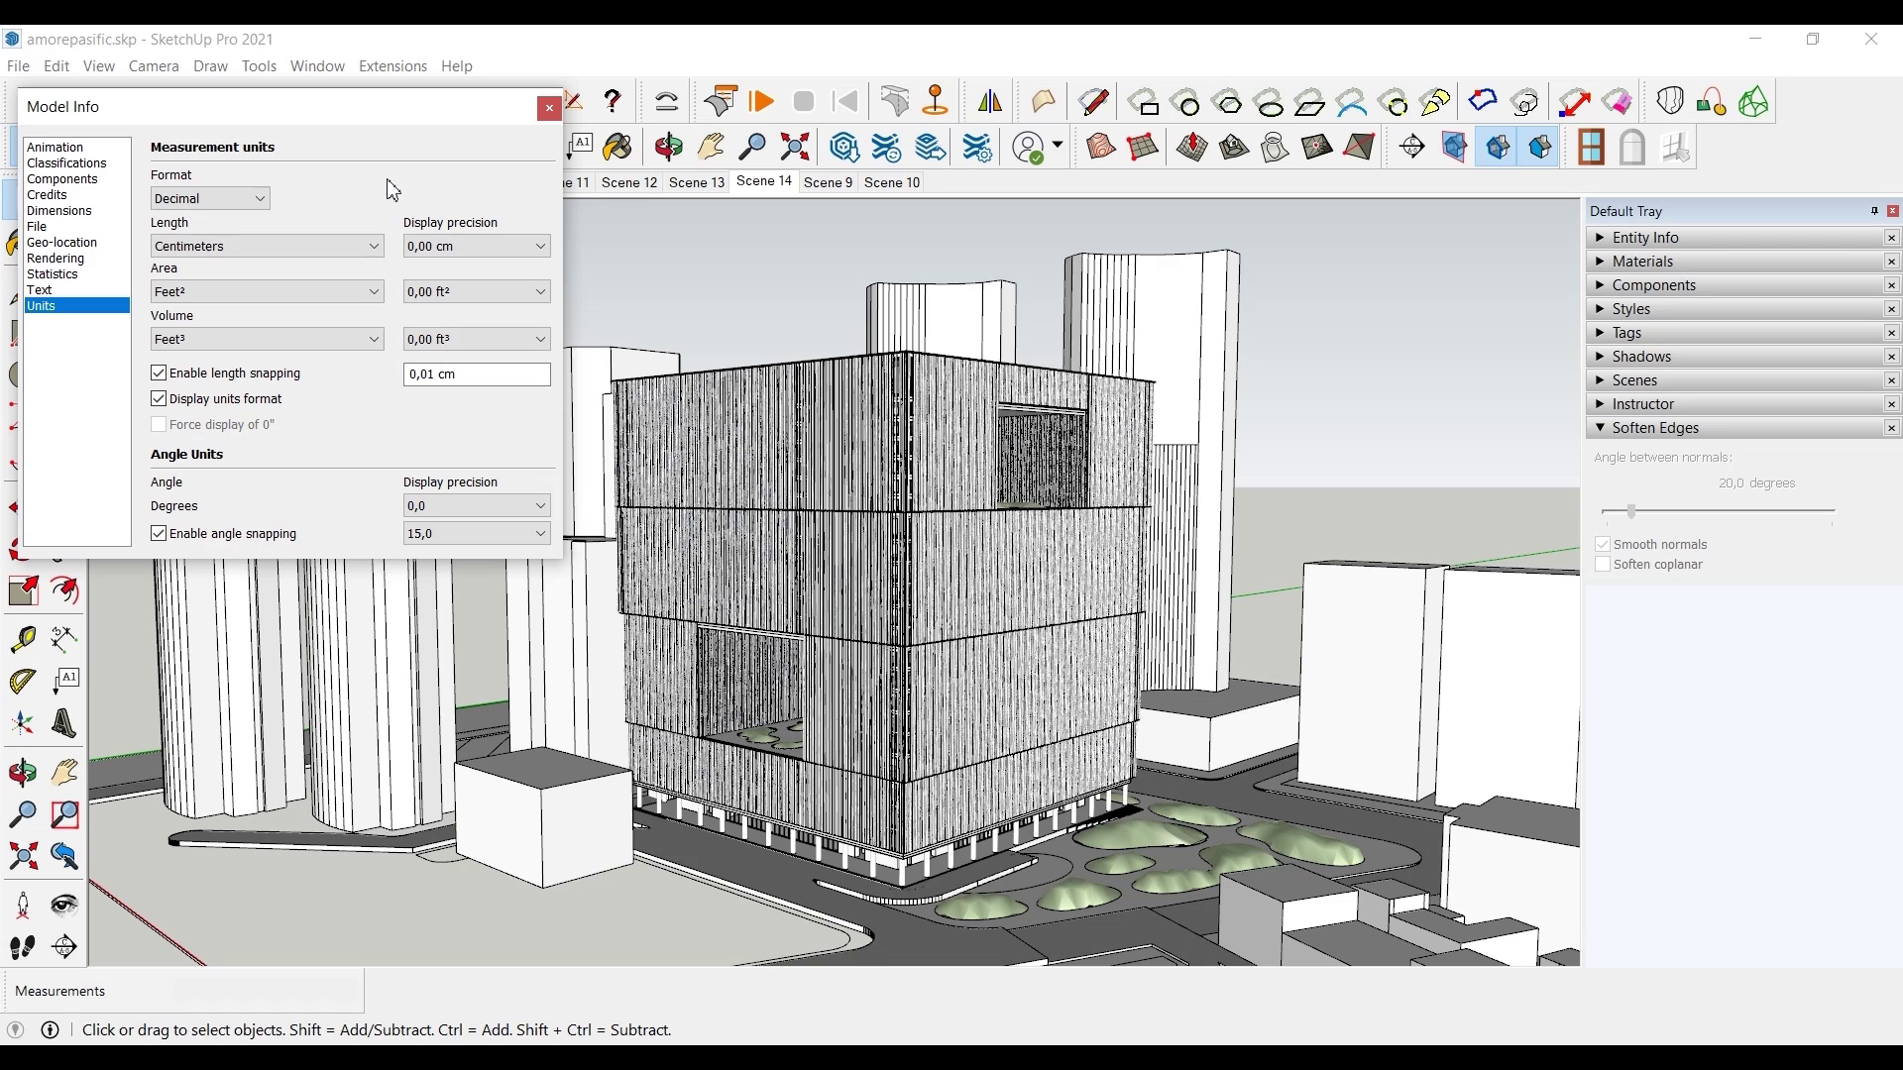
pyautogui.click(238, 198)
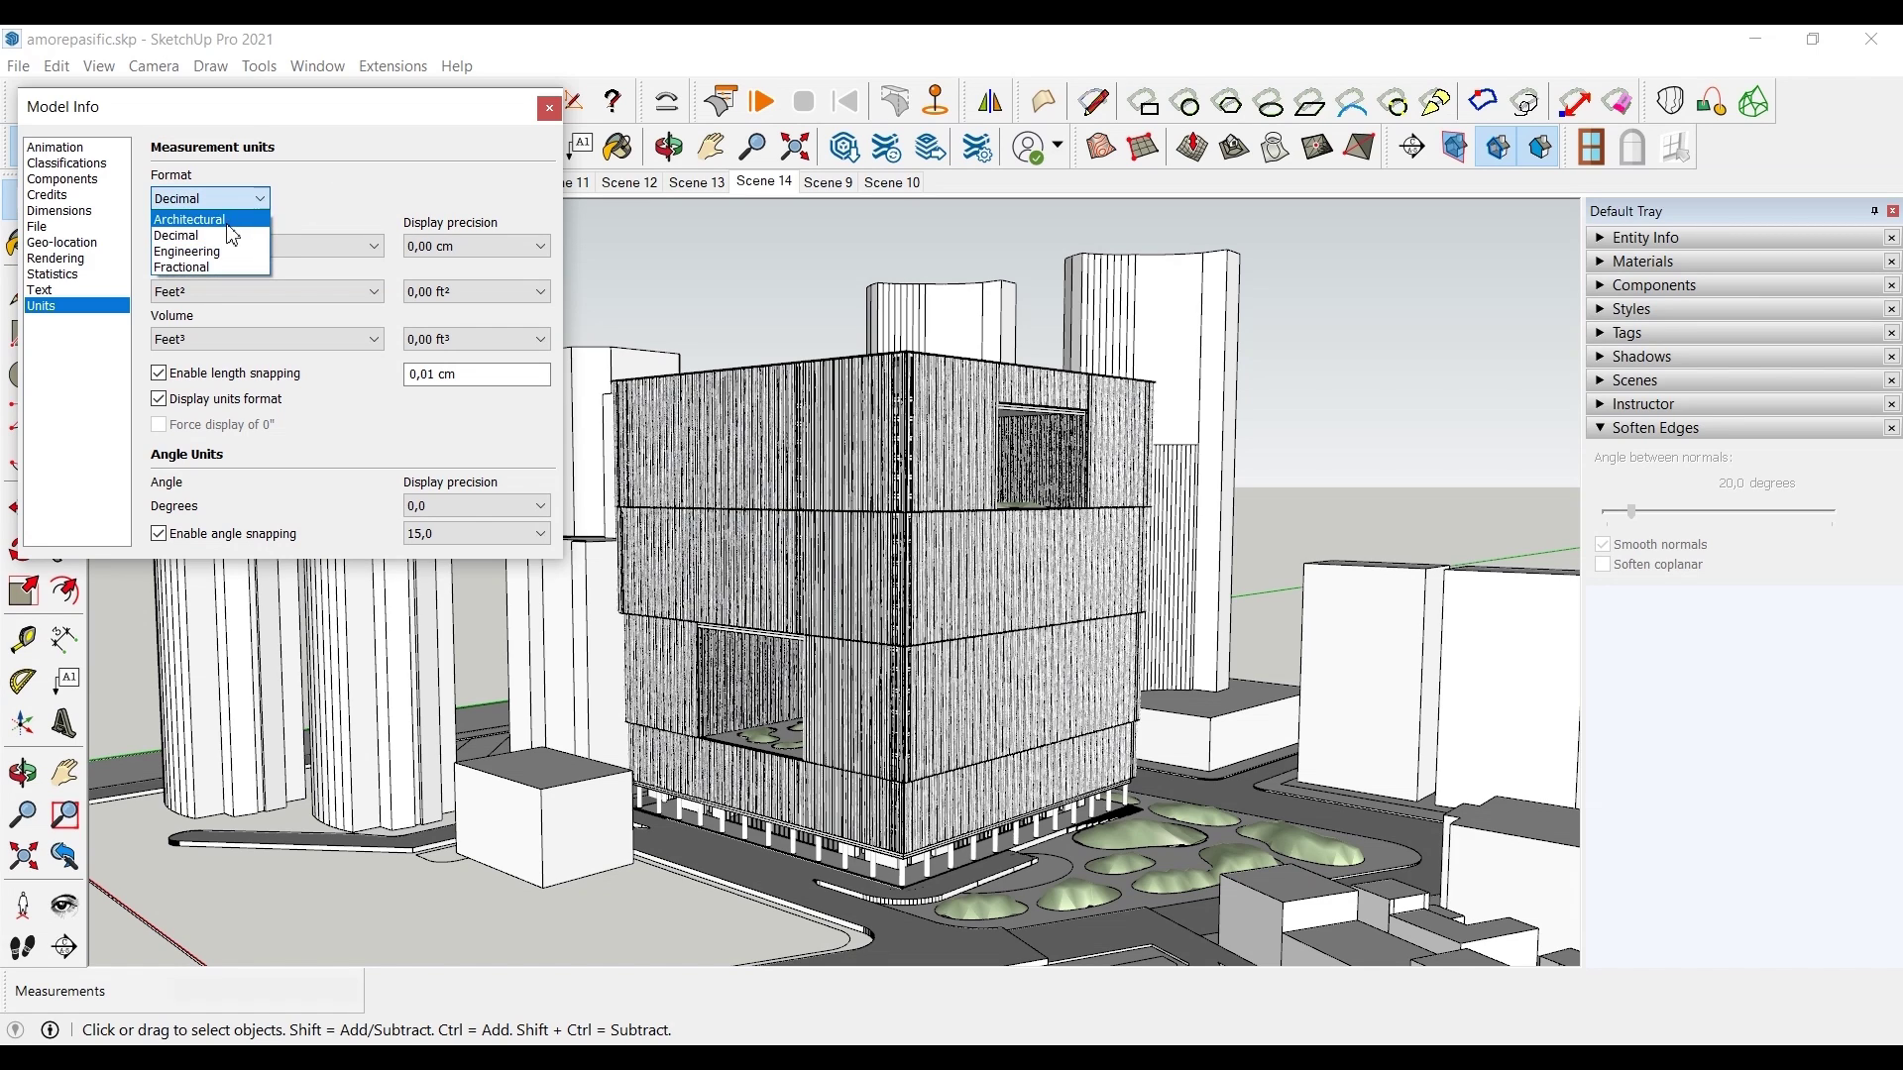
pyautogui.click(213, 248)
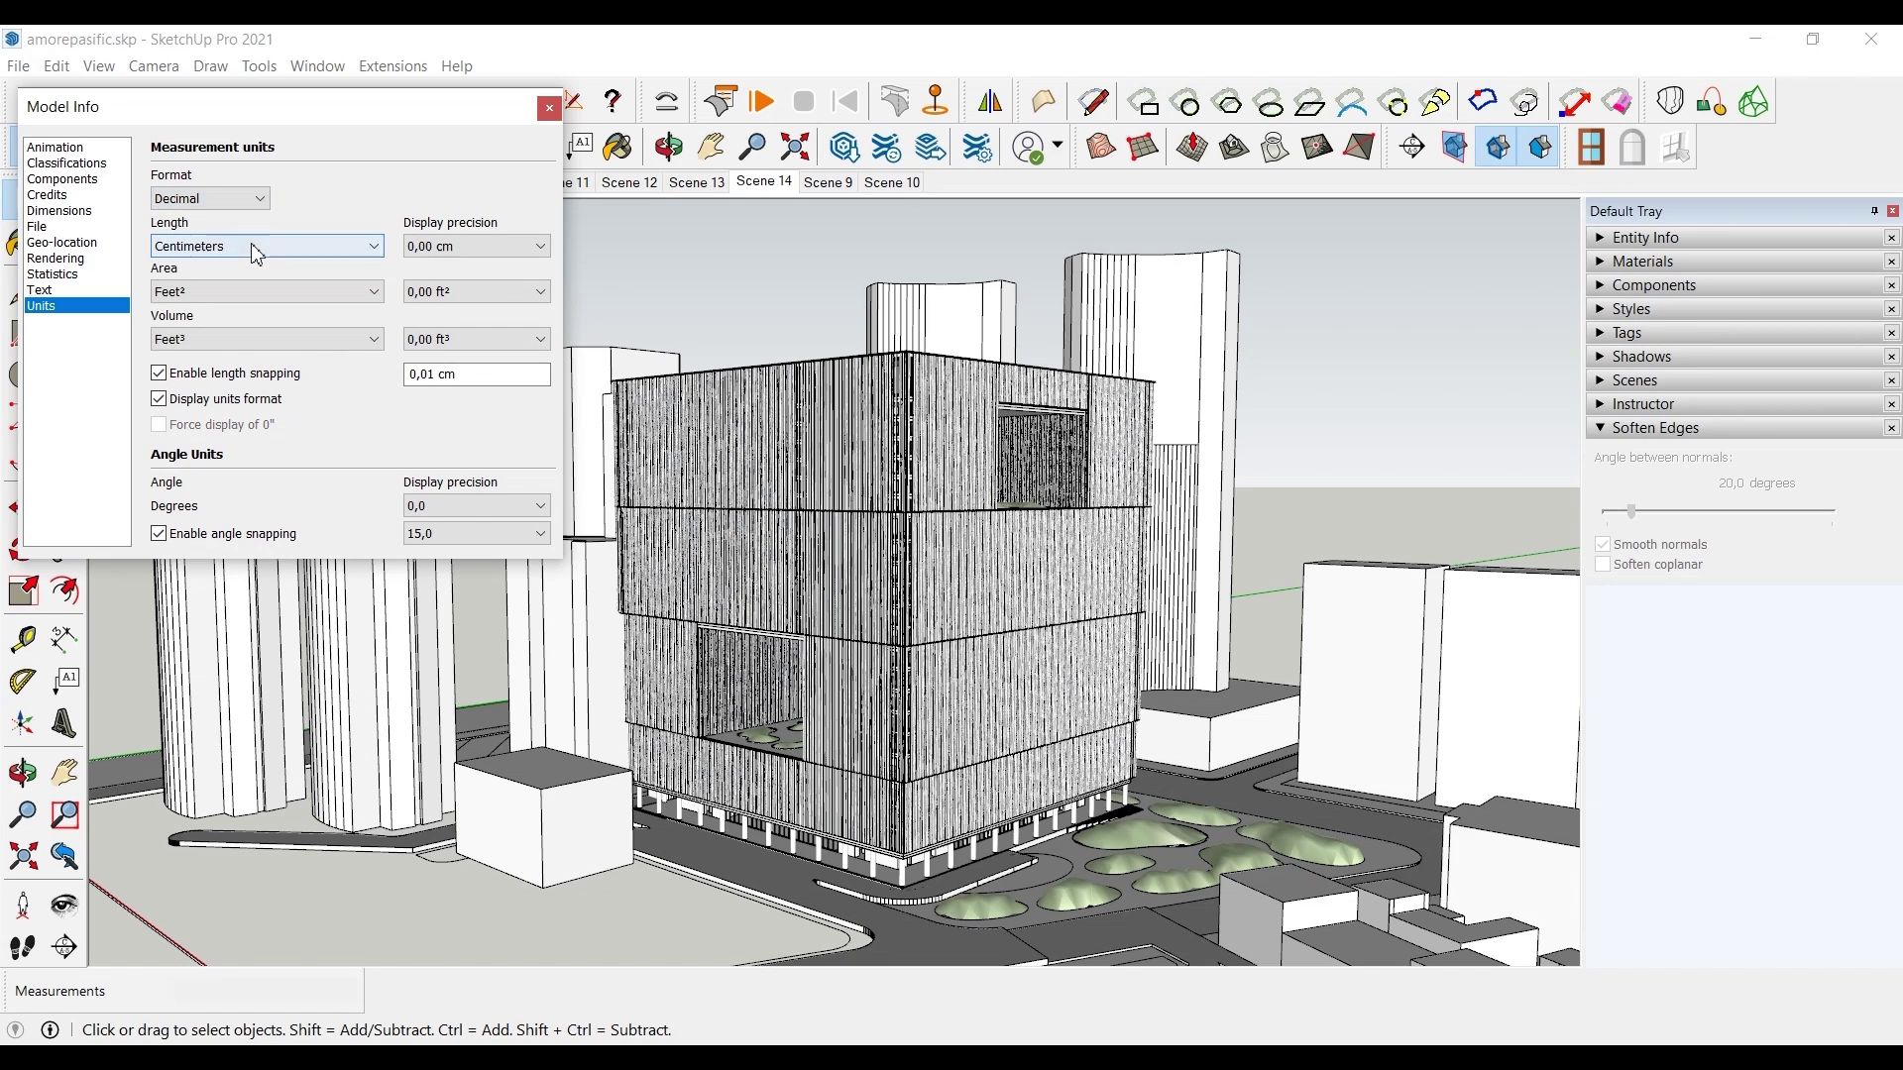
pyautogui.click(256, 248)
pyautogui.click(263, 246)
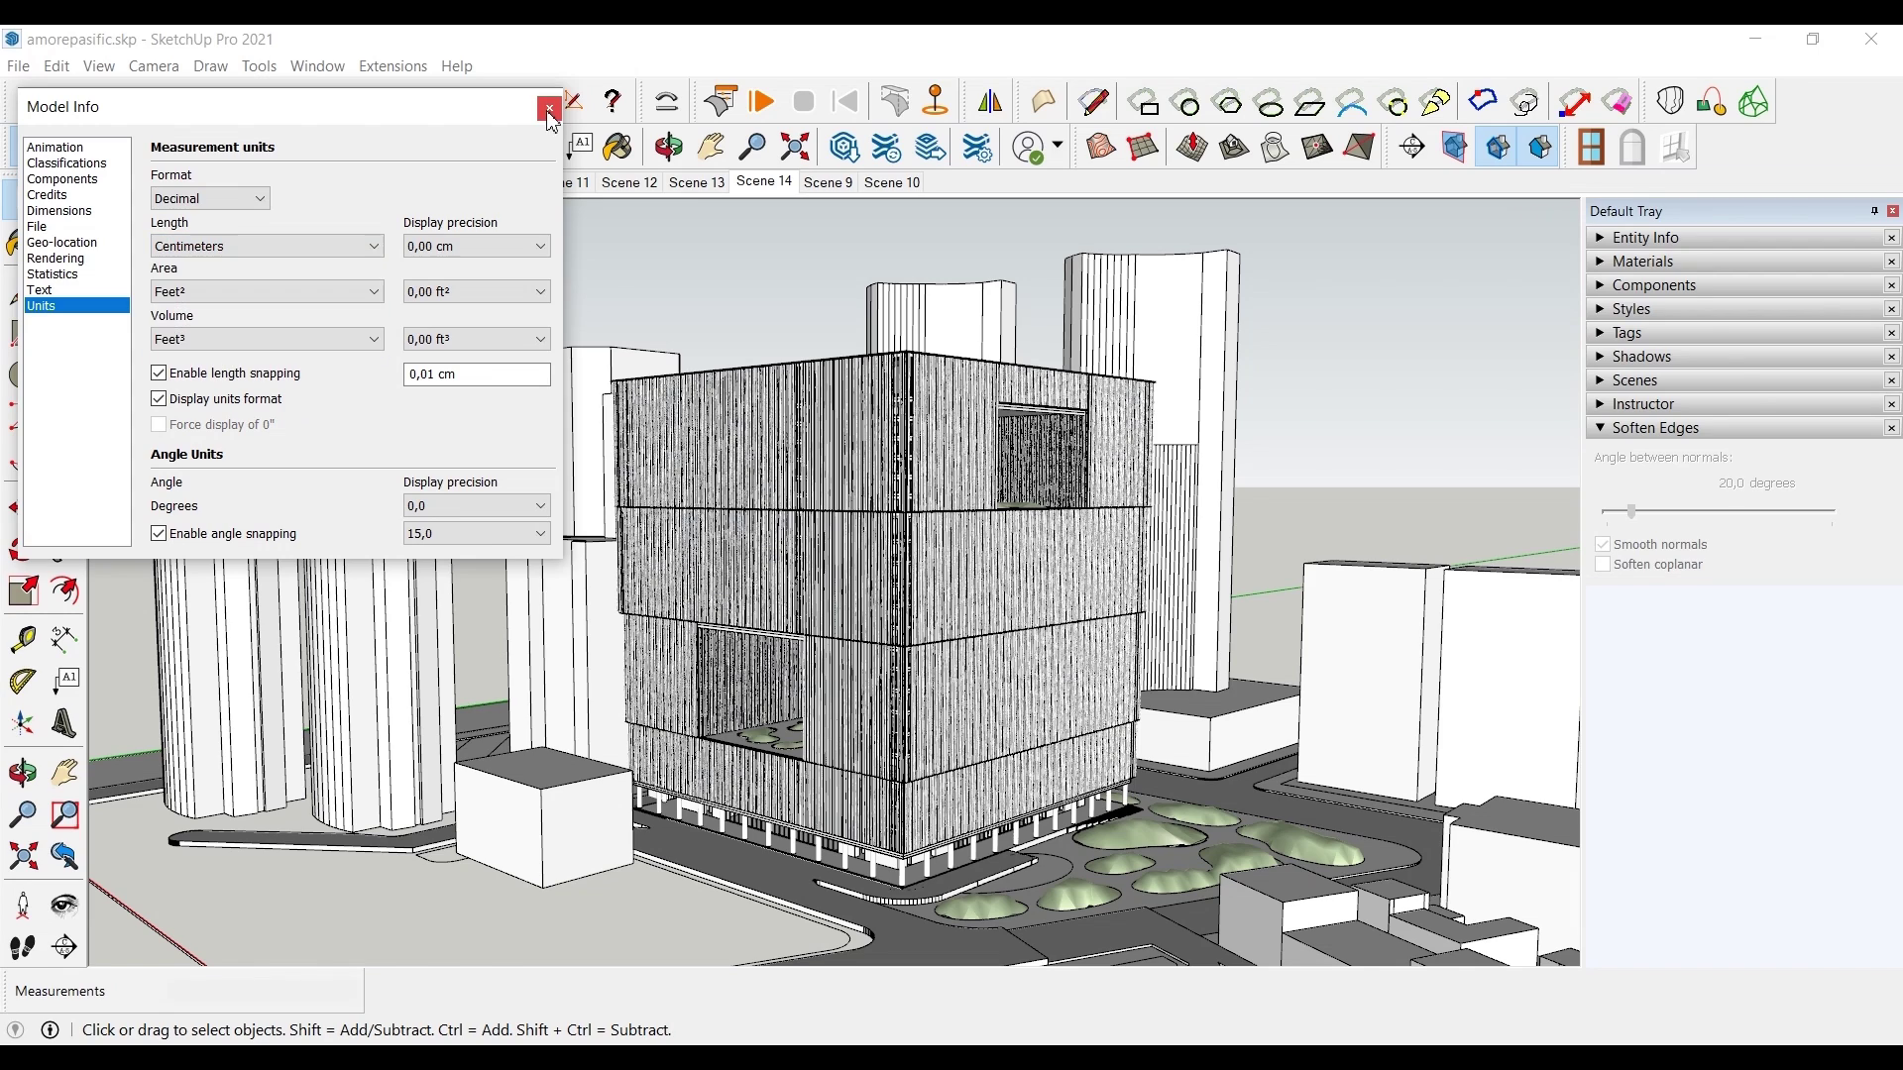
pyautogui.click(549, 109)
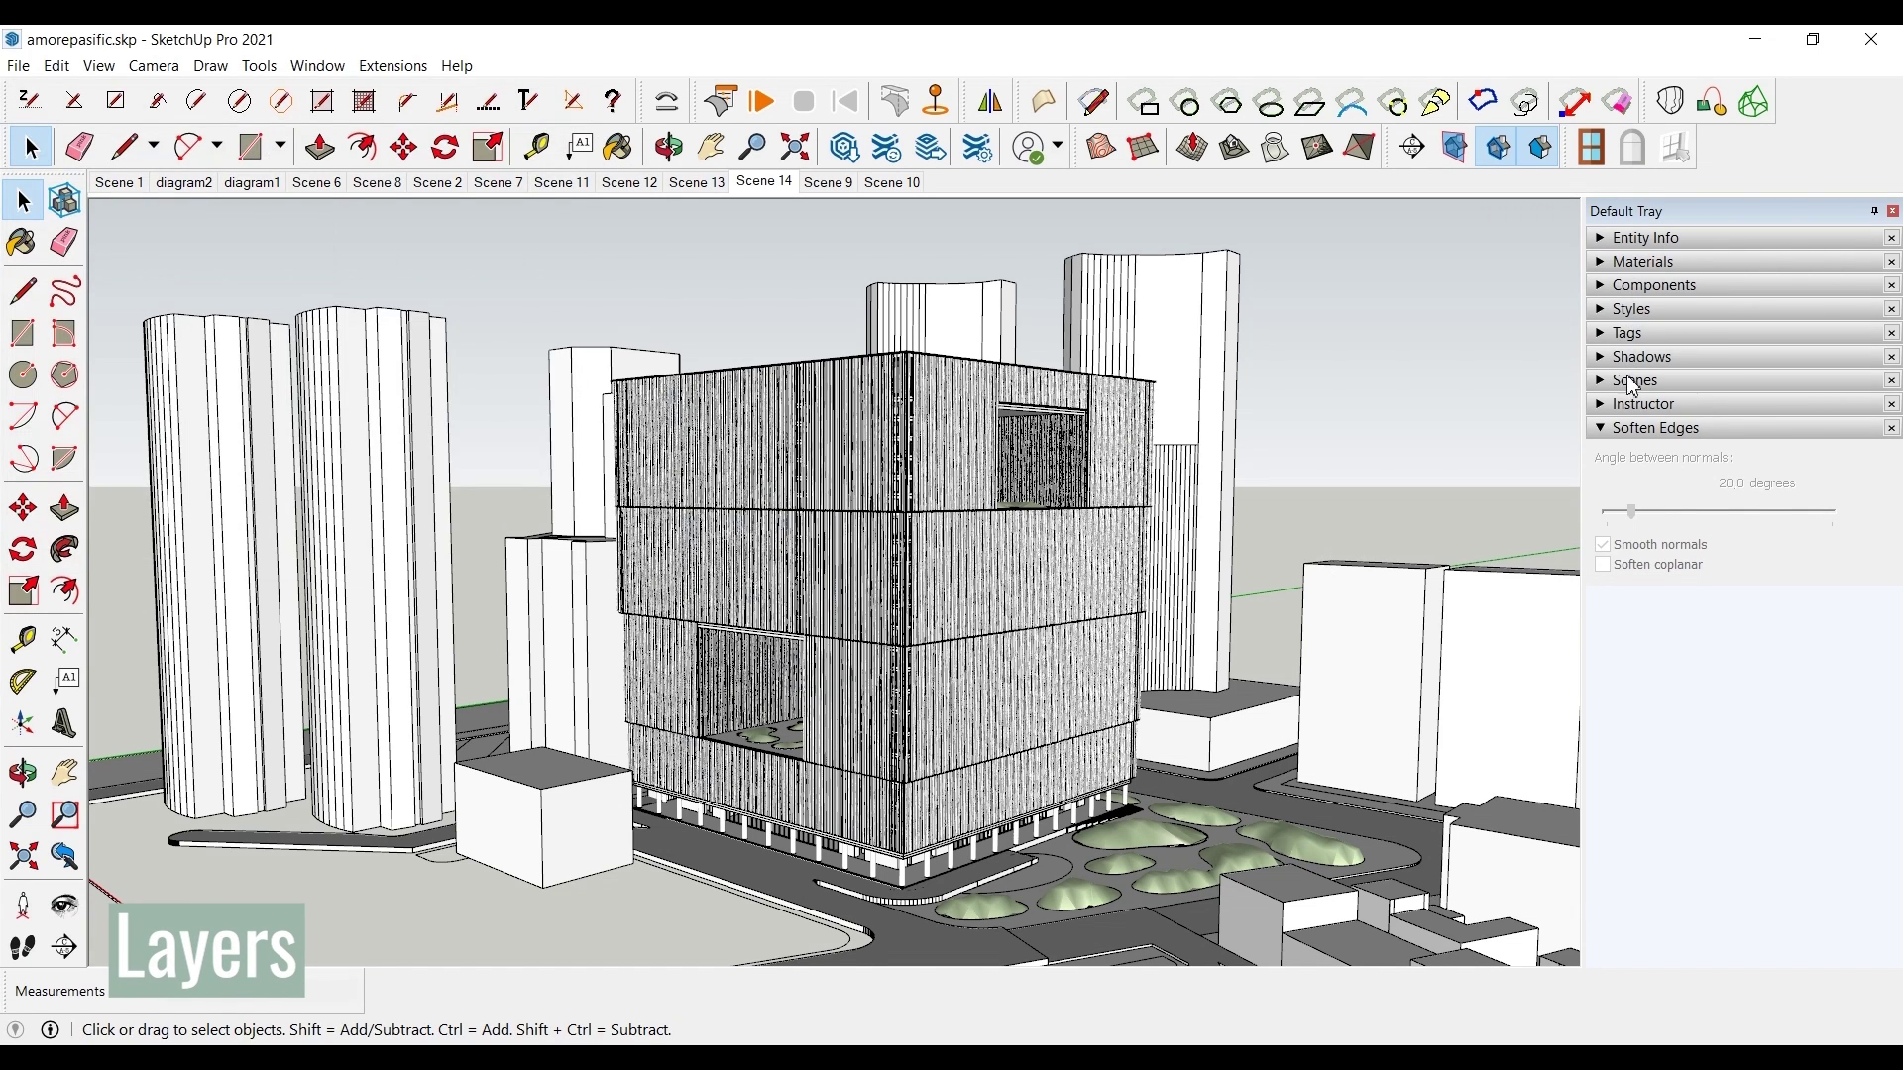
pyautogui.click(1603, 337)
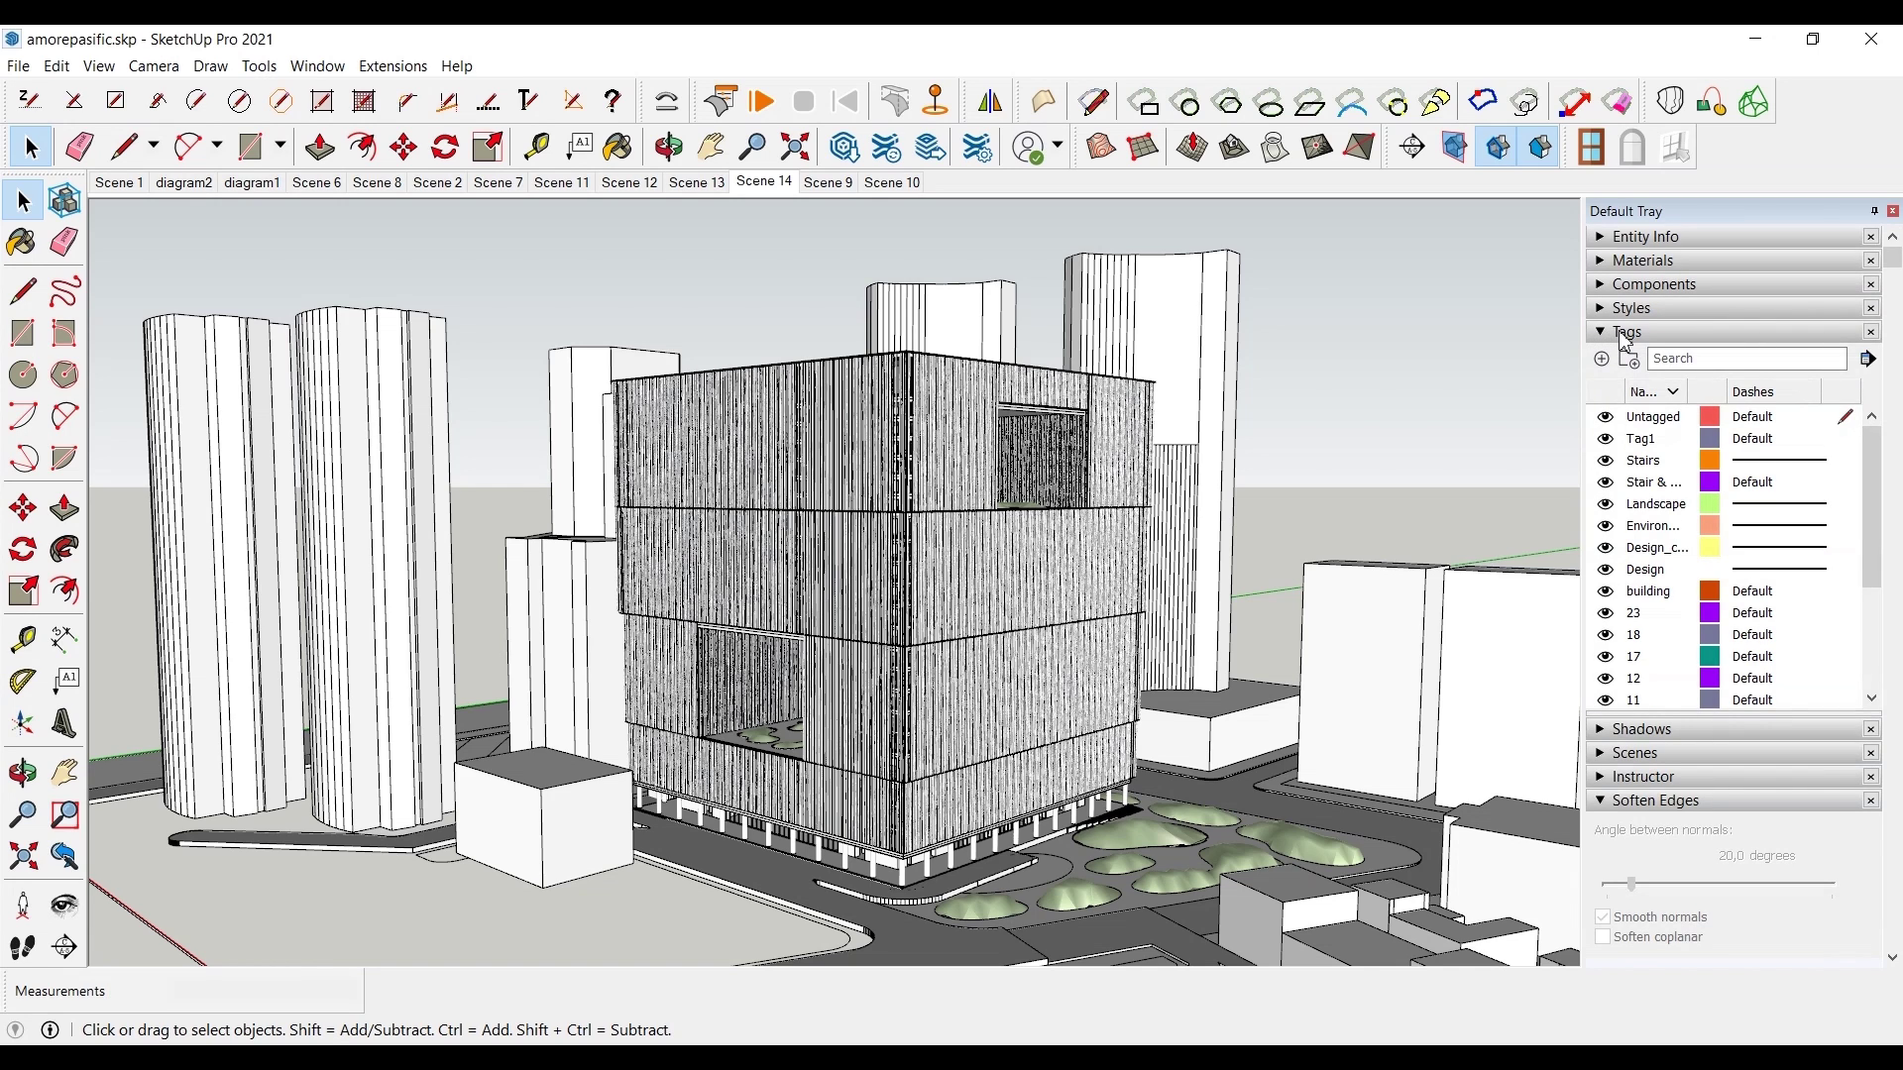
pyautogui.scroll(-5, 1635, 594)
pyautogui.click(1605, 731)
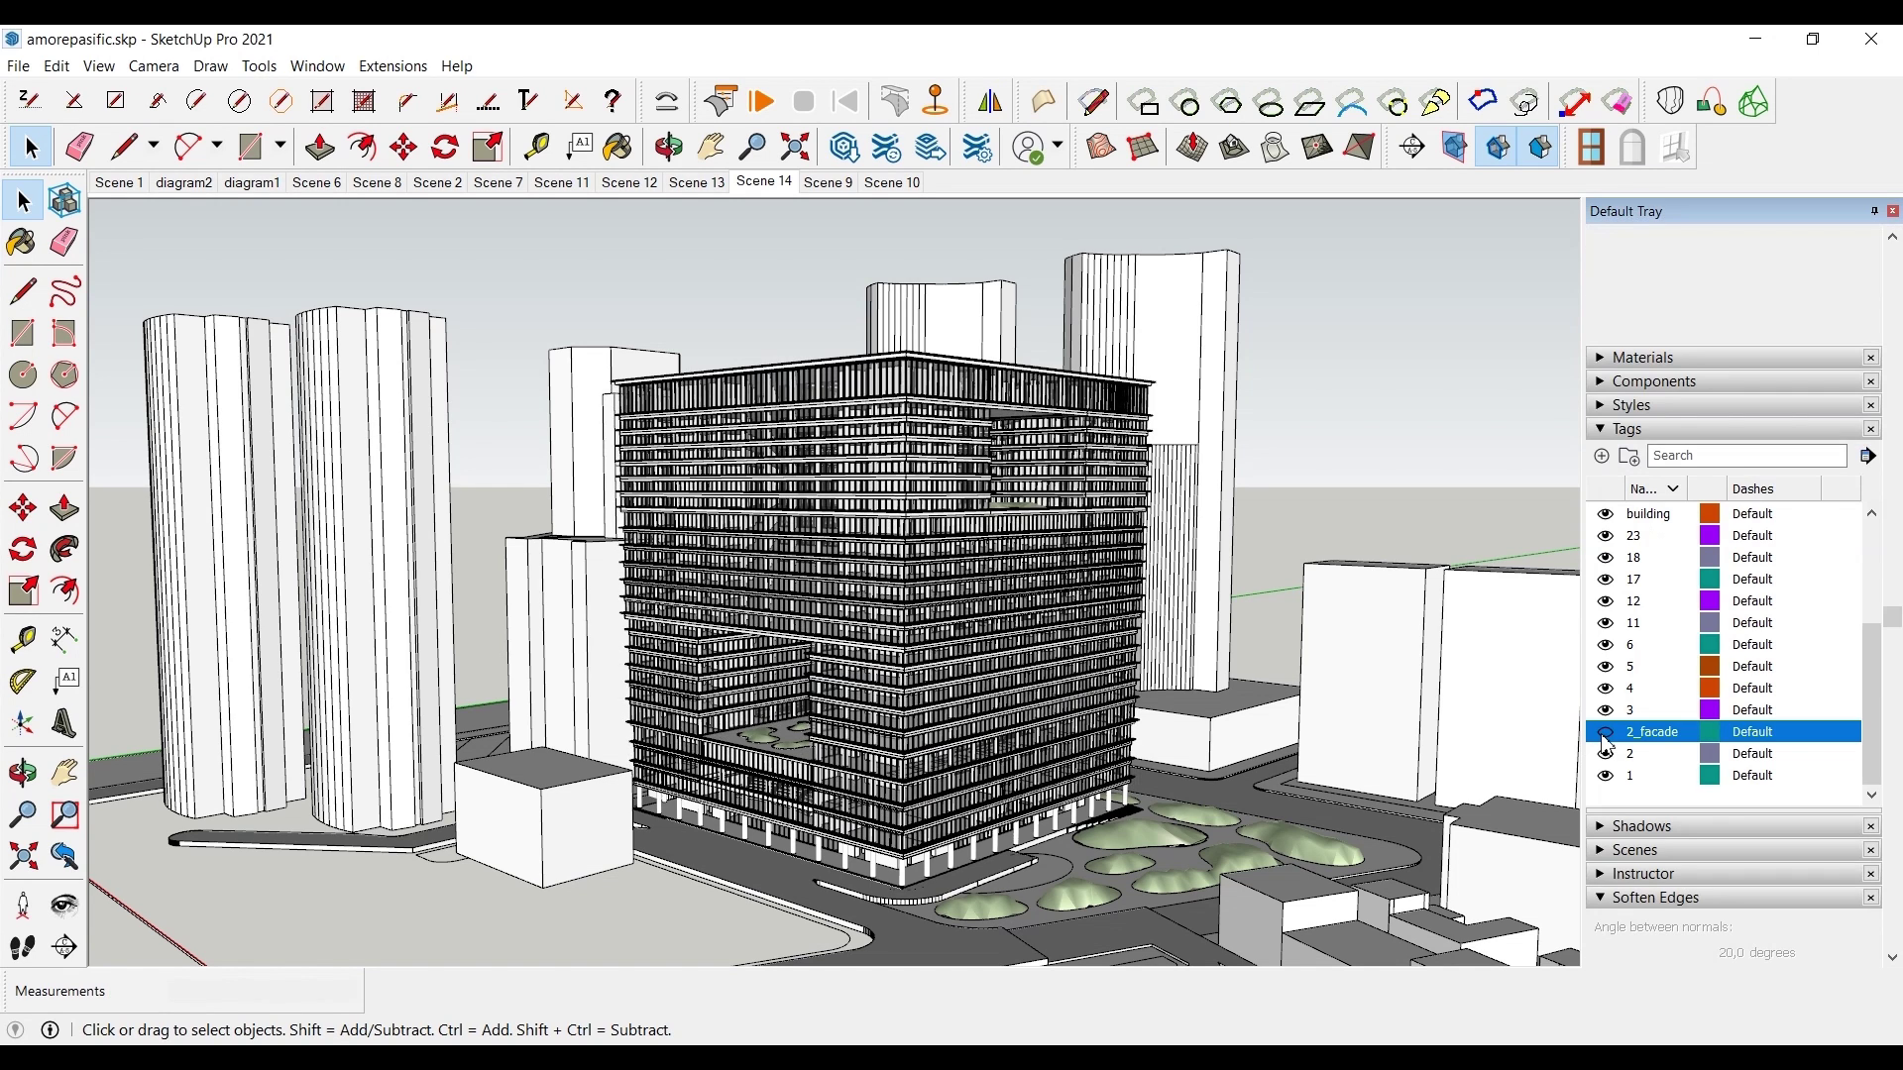
pyautogui.click(1606, 732)
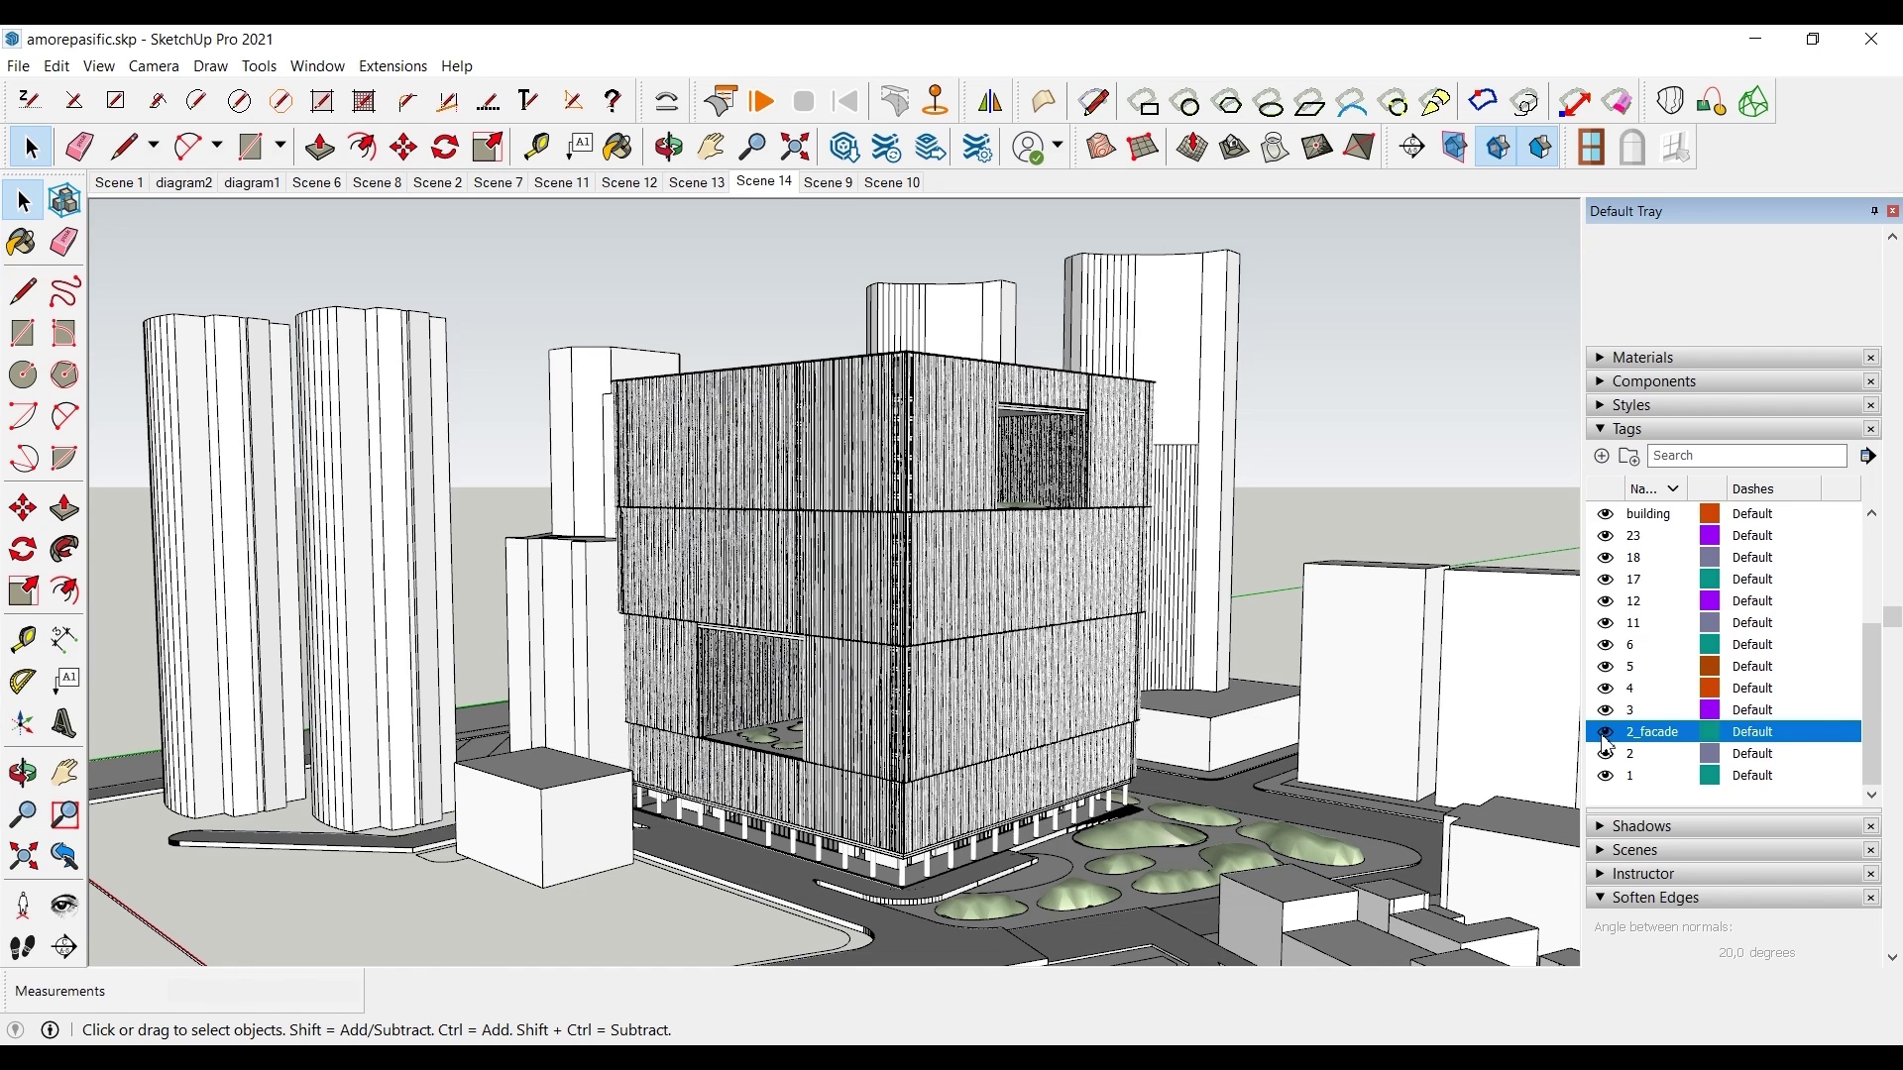
pyautogui.click(1606, 731)
pyautogui.click(1605, 654)
pyautogui.click(1606, 676)
pyautogui.click(1605, 697)
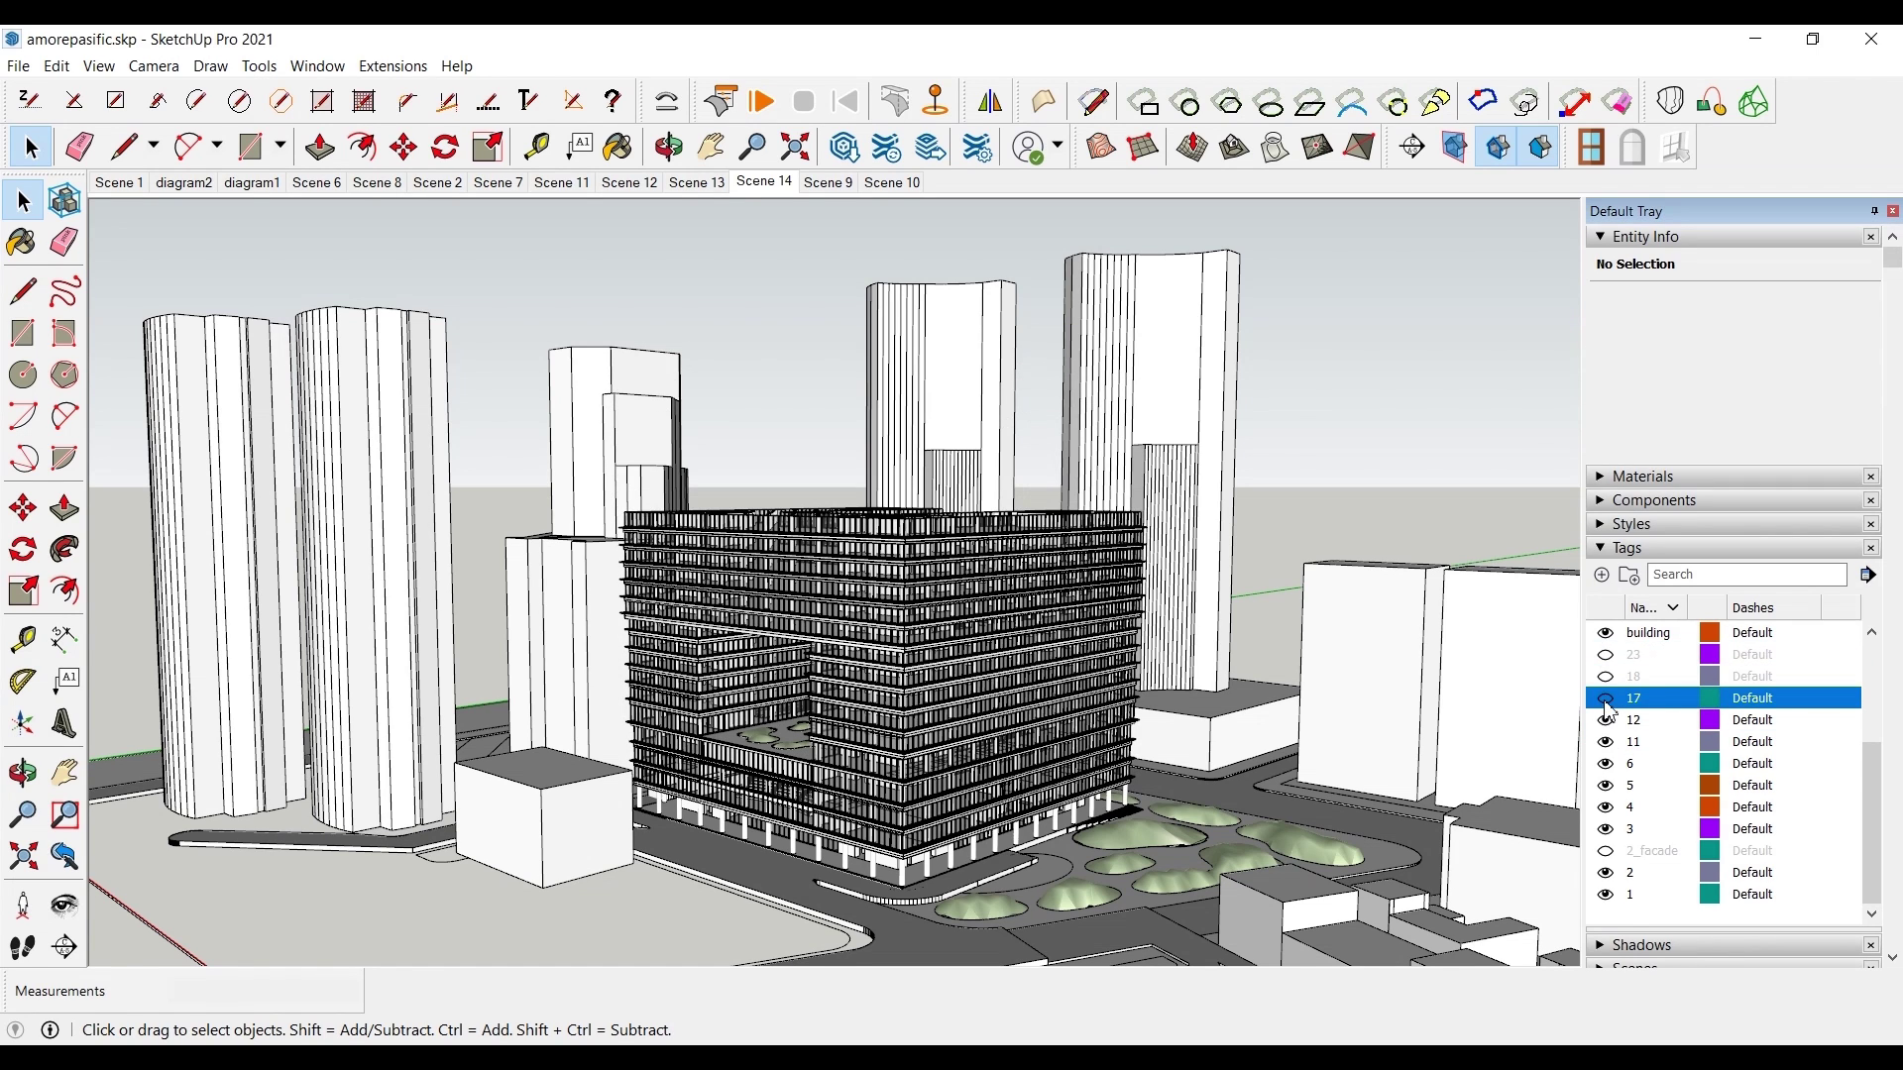
pyautogui.click(1606, 719)
pyautogui.click(1605, 741)
pyautogui.click(1606, 763)
pyautogui.click(1605, 785)
pyautogui.hotkey('ctrl', 'z')
pyautogui.hotkey('ctrl', 'z')
pyautogui.hotkey('ctrl', 'z')
pyautogui.hotkey('ctrl', 'z')
pyautogui.hotkey('ctrl', 'z')
pyautogui.hotkey('ctrl', 'z')
pyautogui.hotkey('ctrl', 'z')
pyautogui.hotkey('ctrl', 'z')
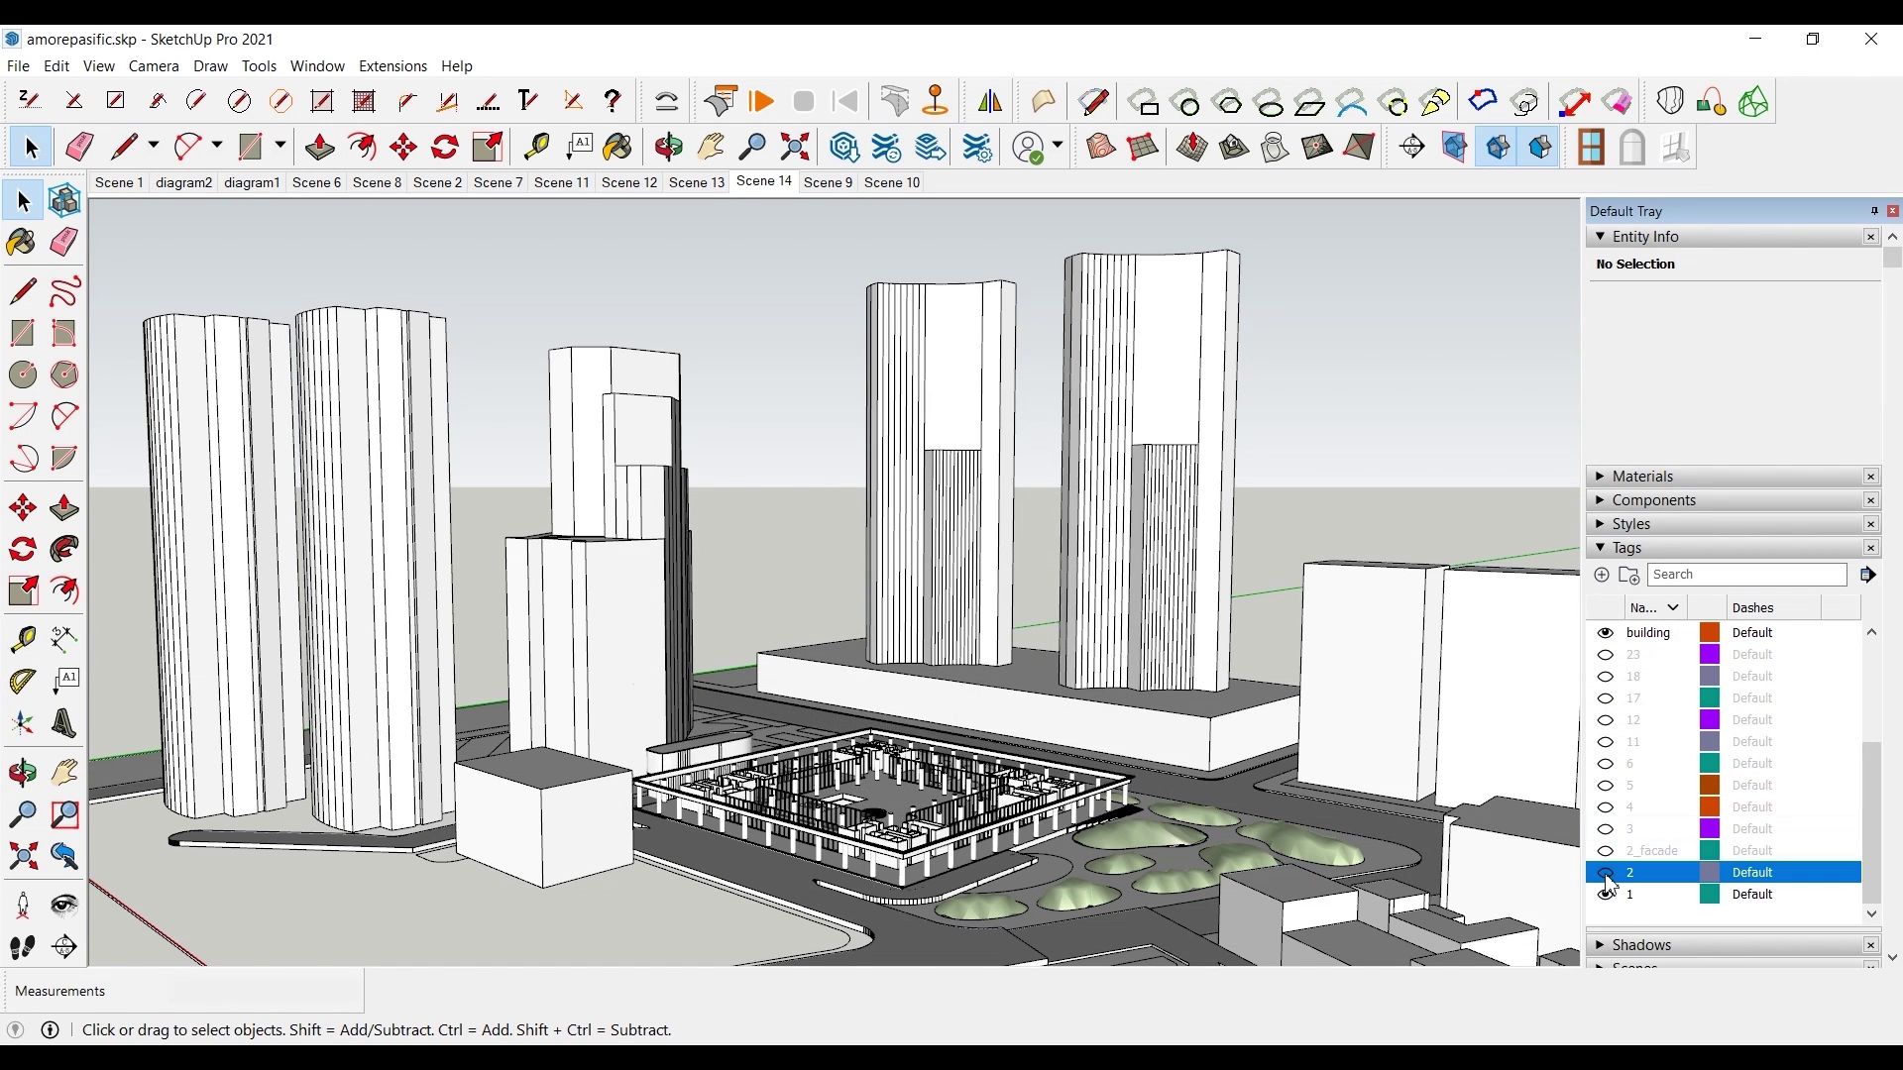
pyautogui.click(64, 511)
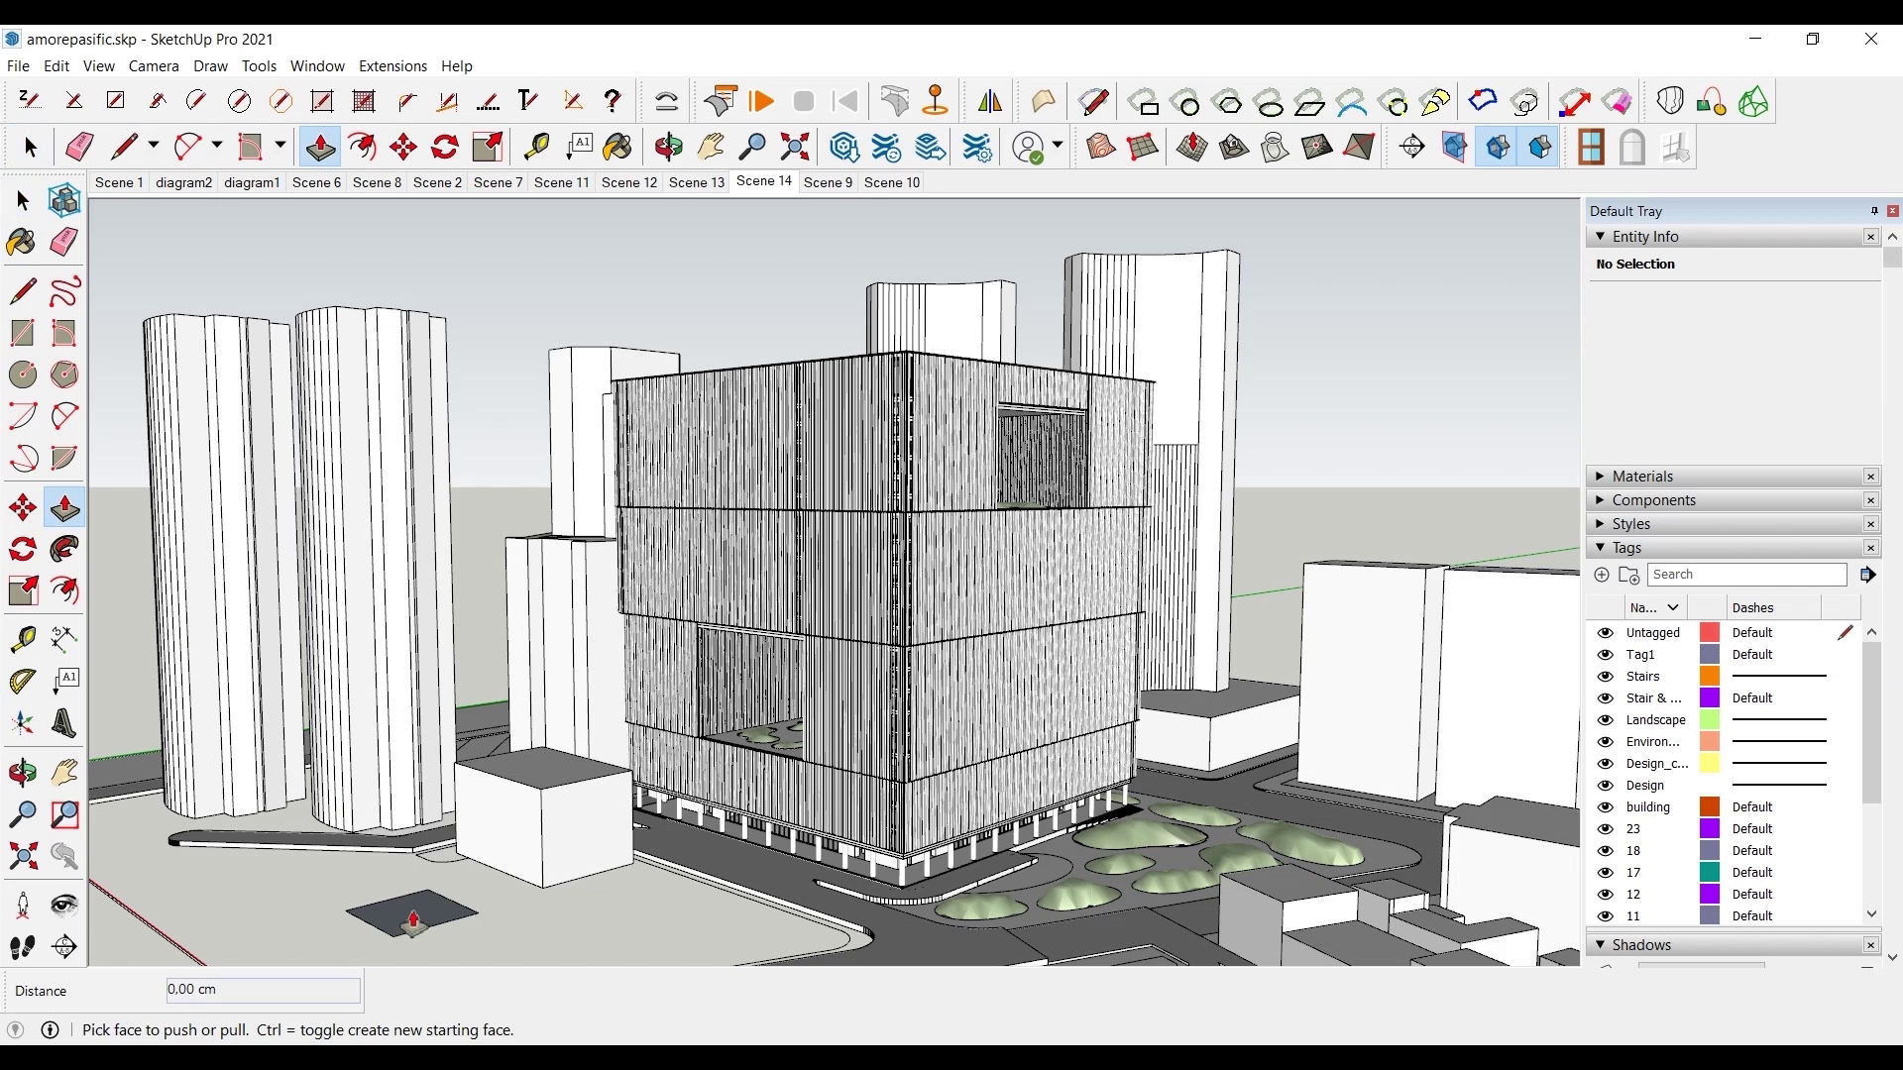
pyautogui.moveTo(407, 905); pyautogui.dragTo(416, 730)
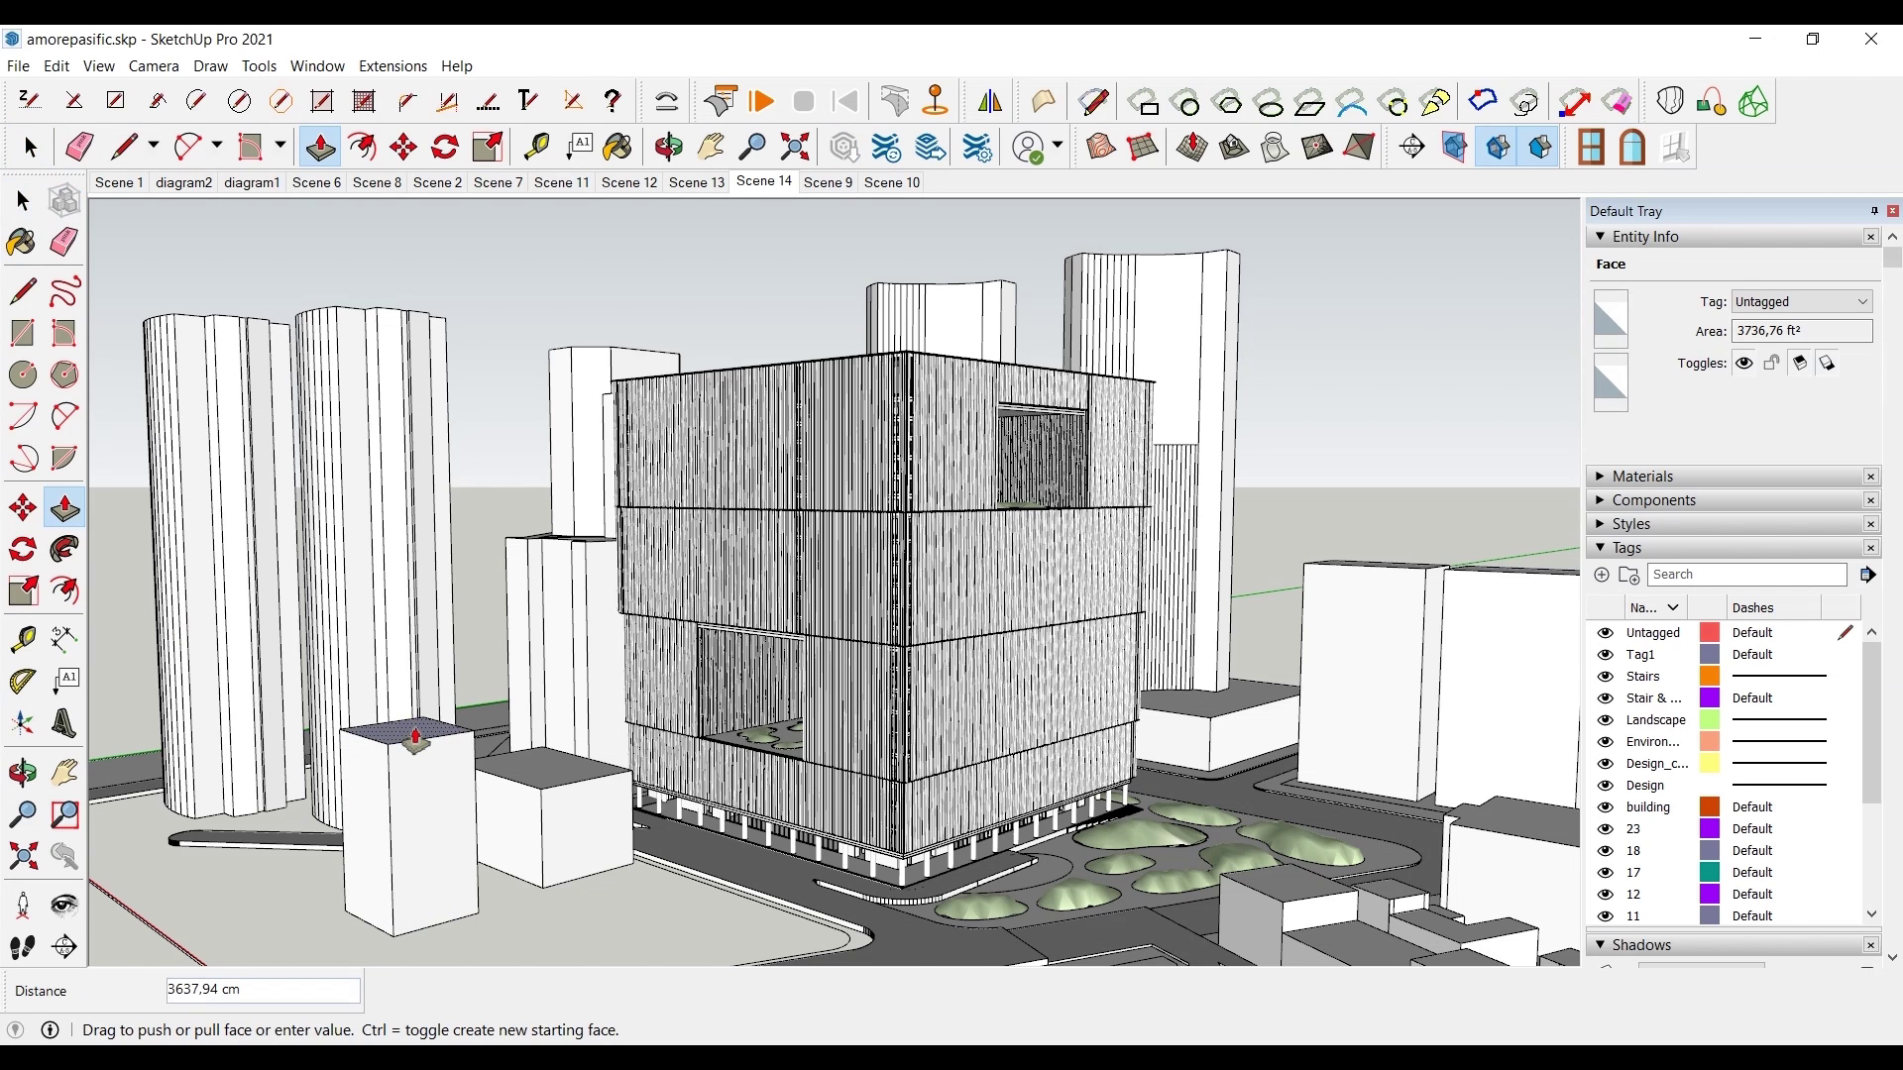
pyautogui.press('space')
pyautogui.tripleClick(420, 790)
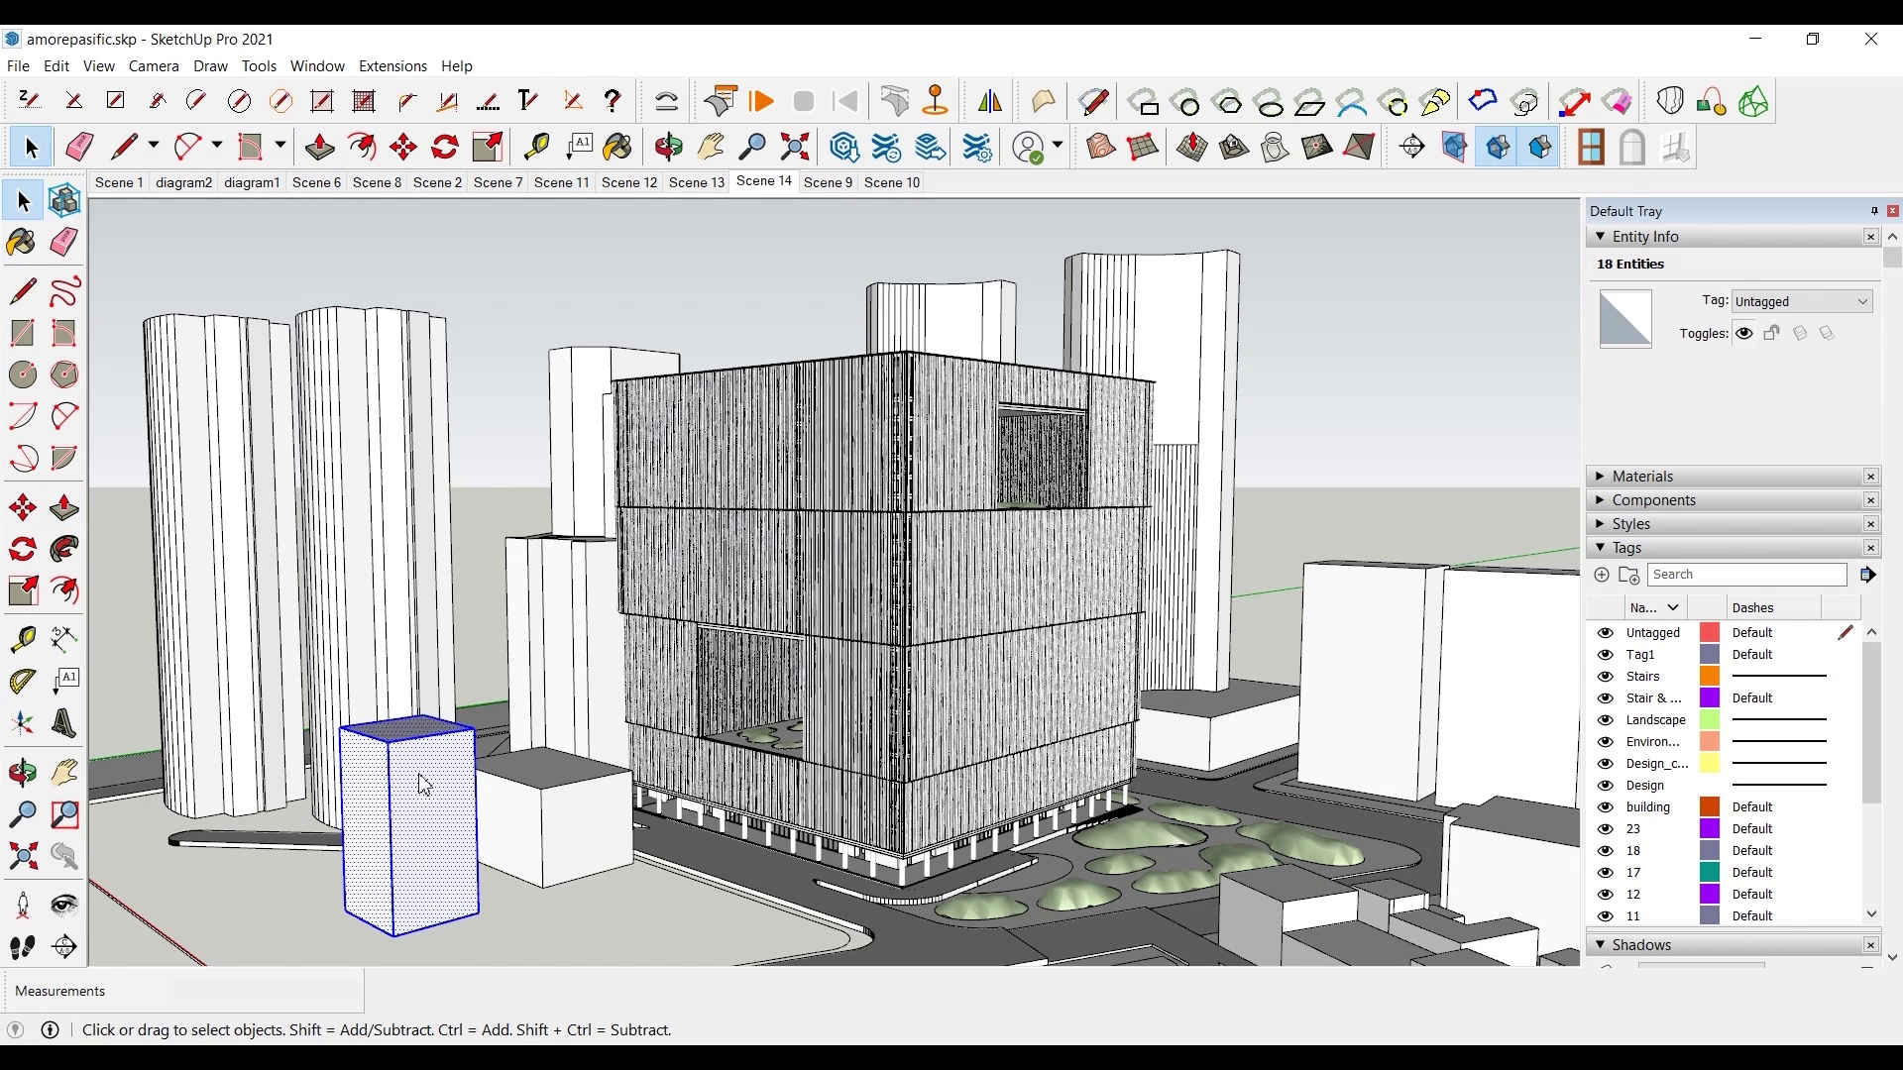
pyautogui.rightClick(552, 783)
pyautogui.click(591, 539)
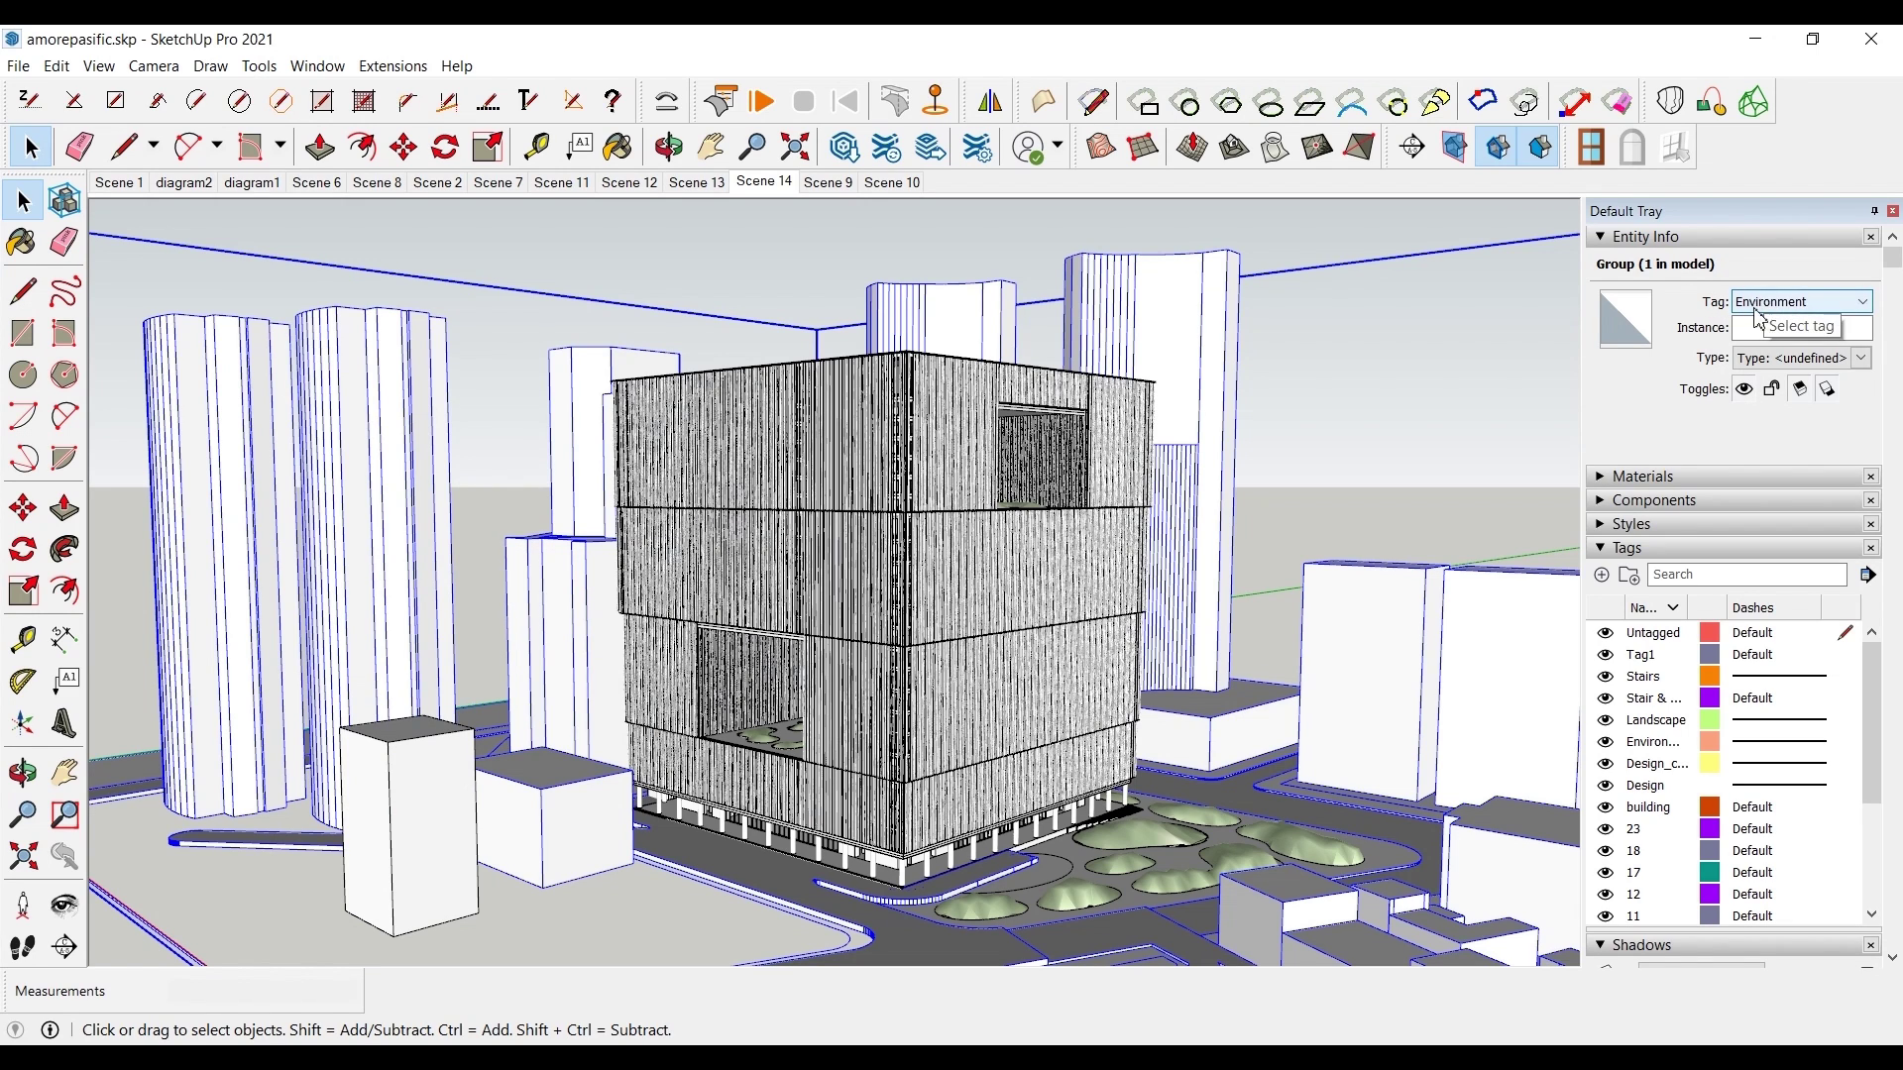
pyautogui.click(416, 808)
pyautogui.click(1614, 238)
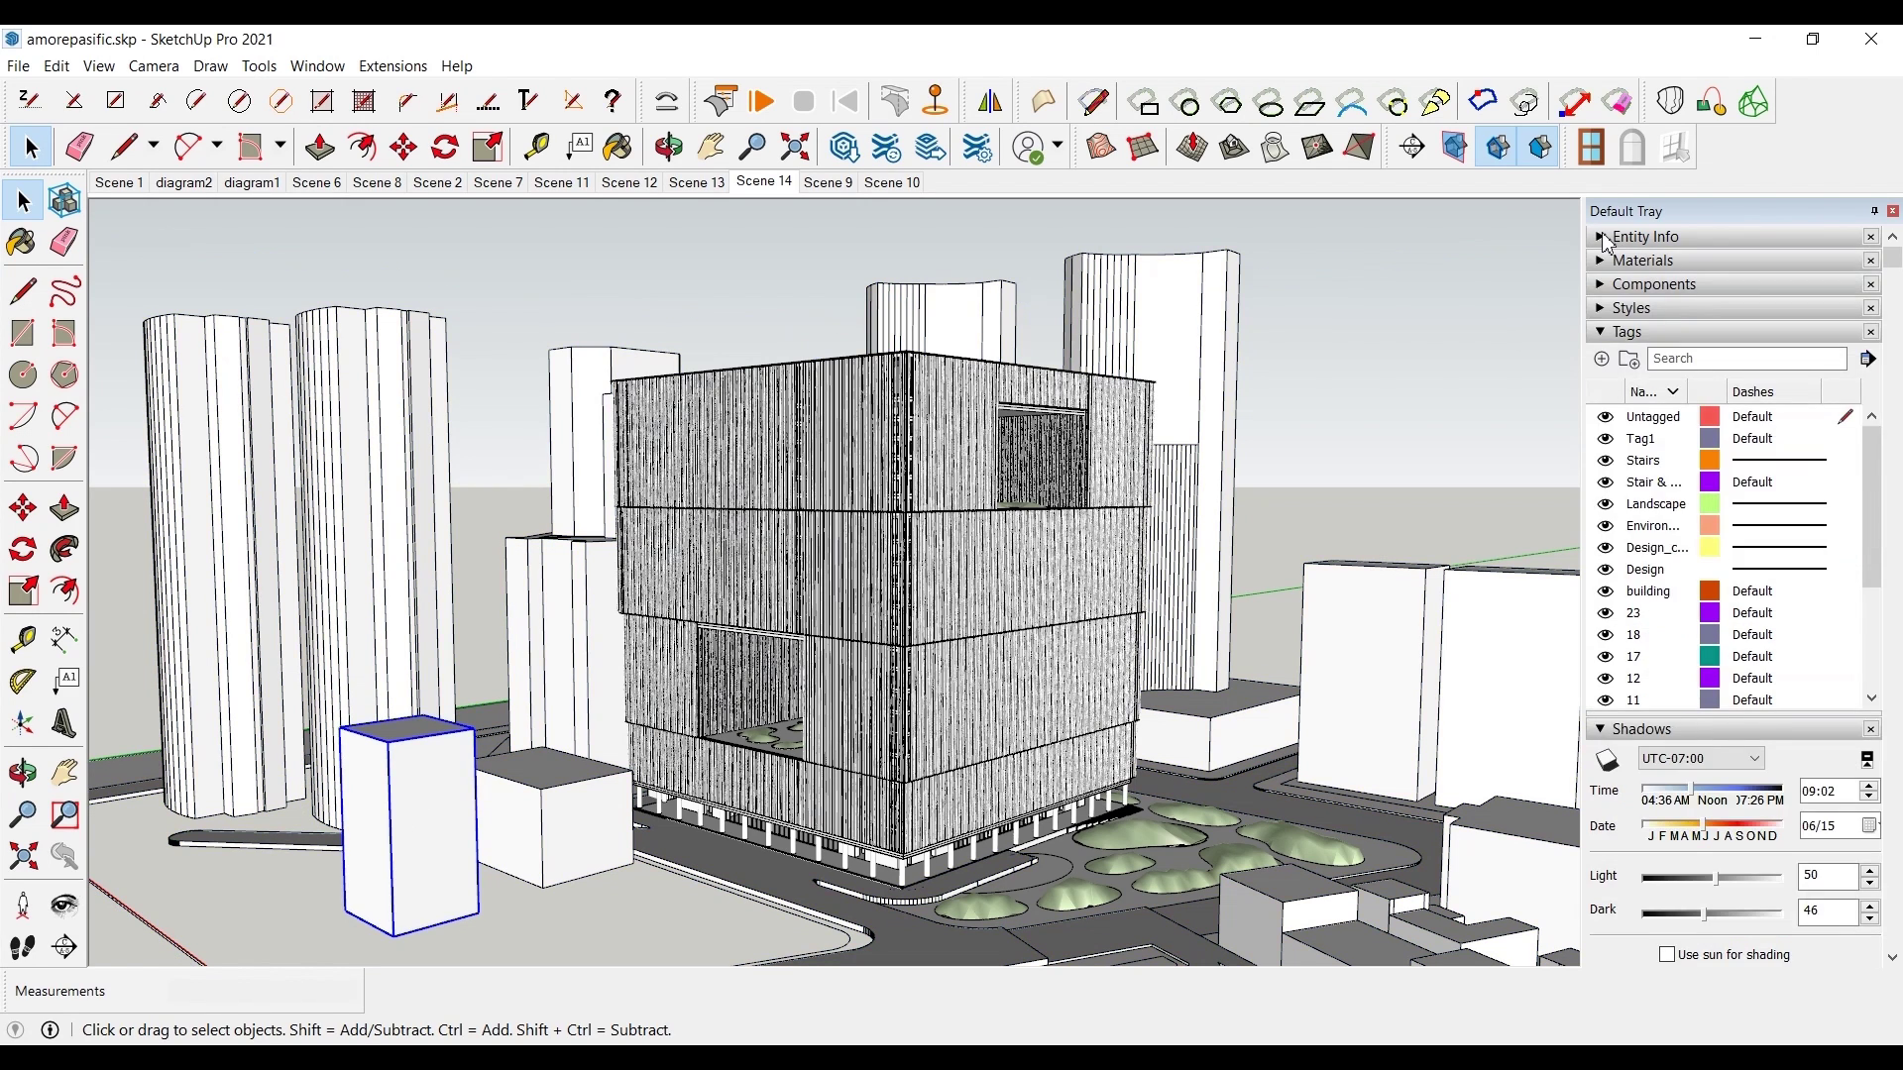
pyautogui.click(1614, 238)
pyautogui.click(1789, 303)
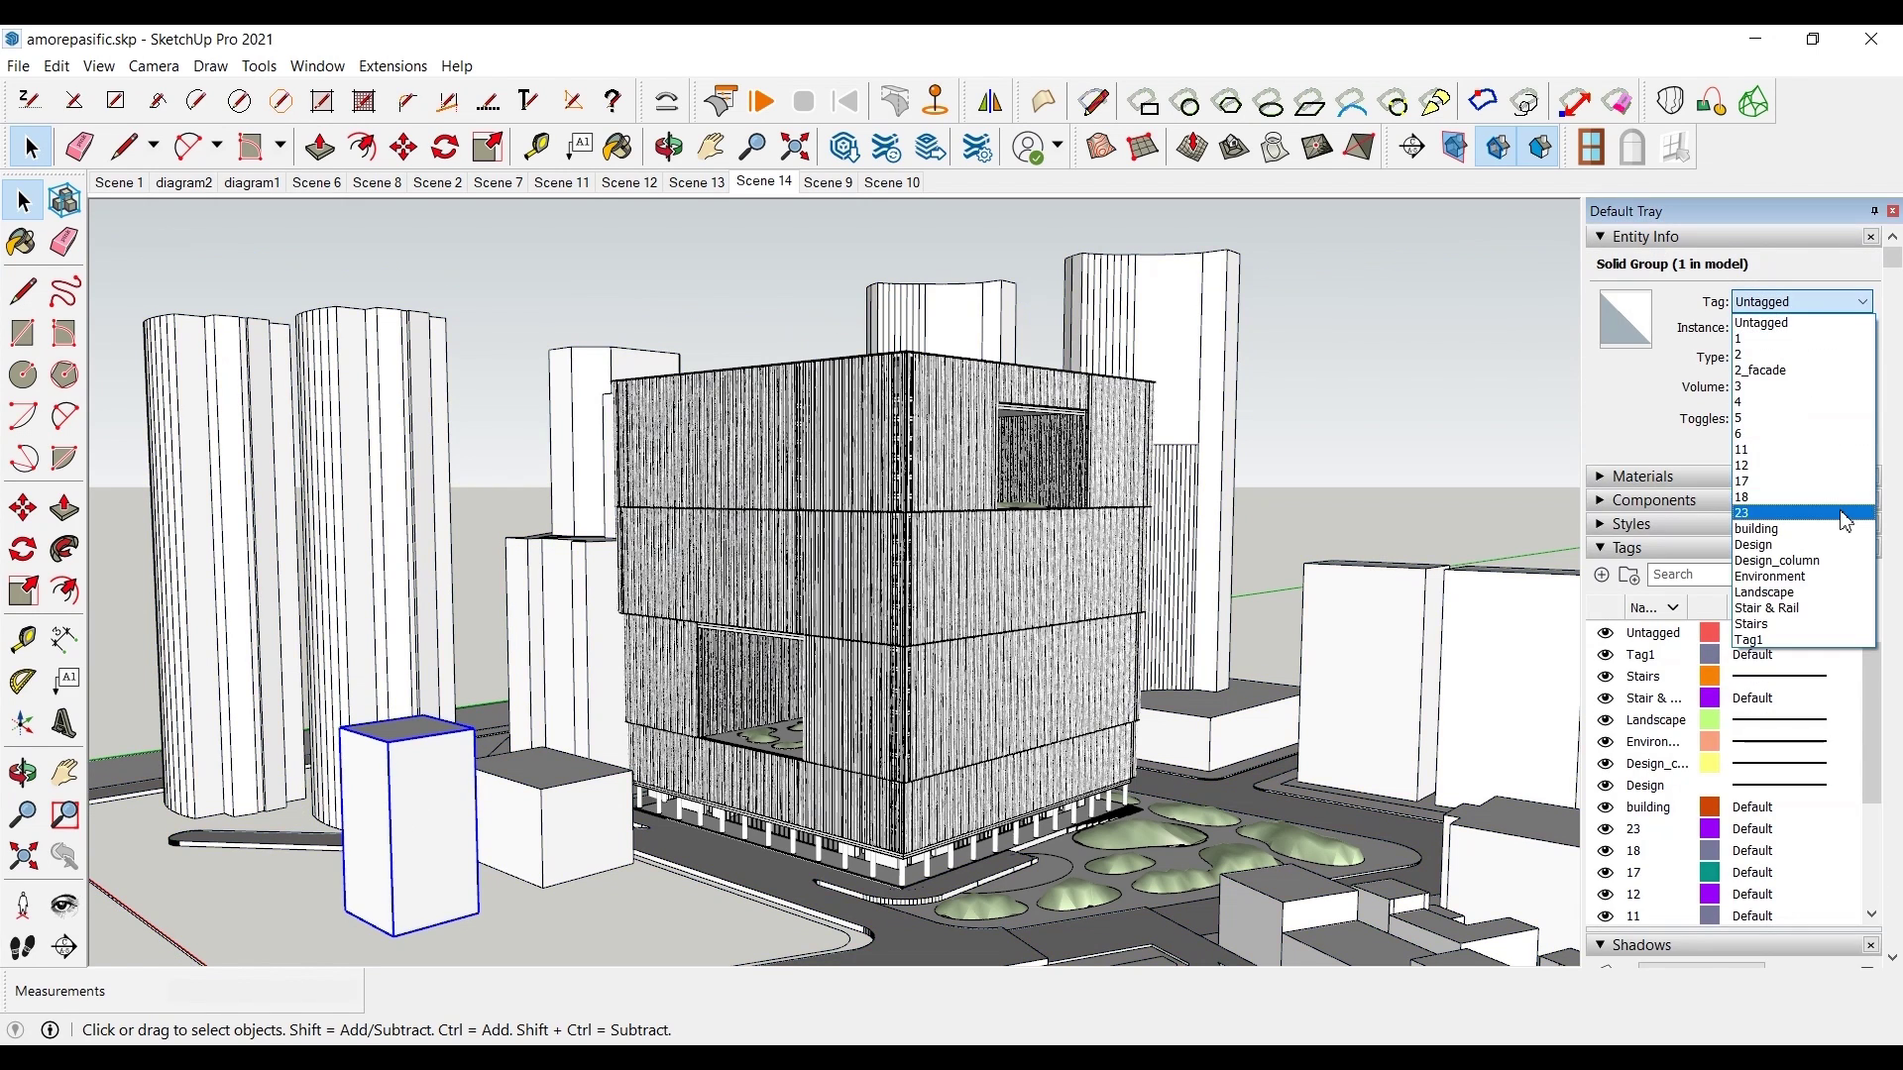
pyautogui.click(1783, 577)
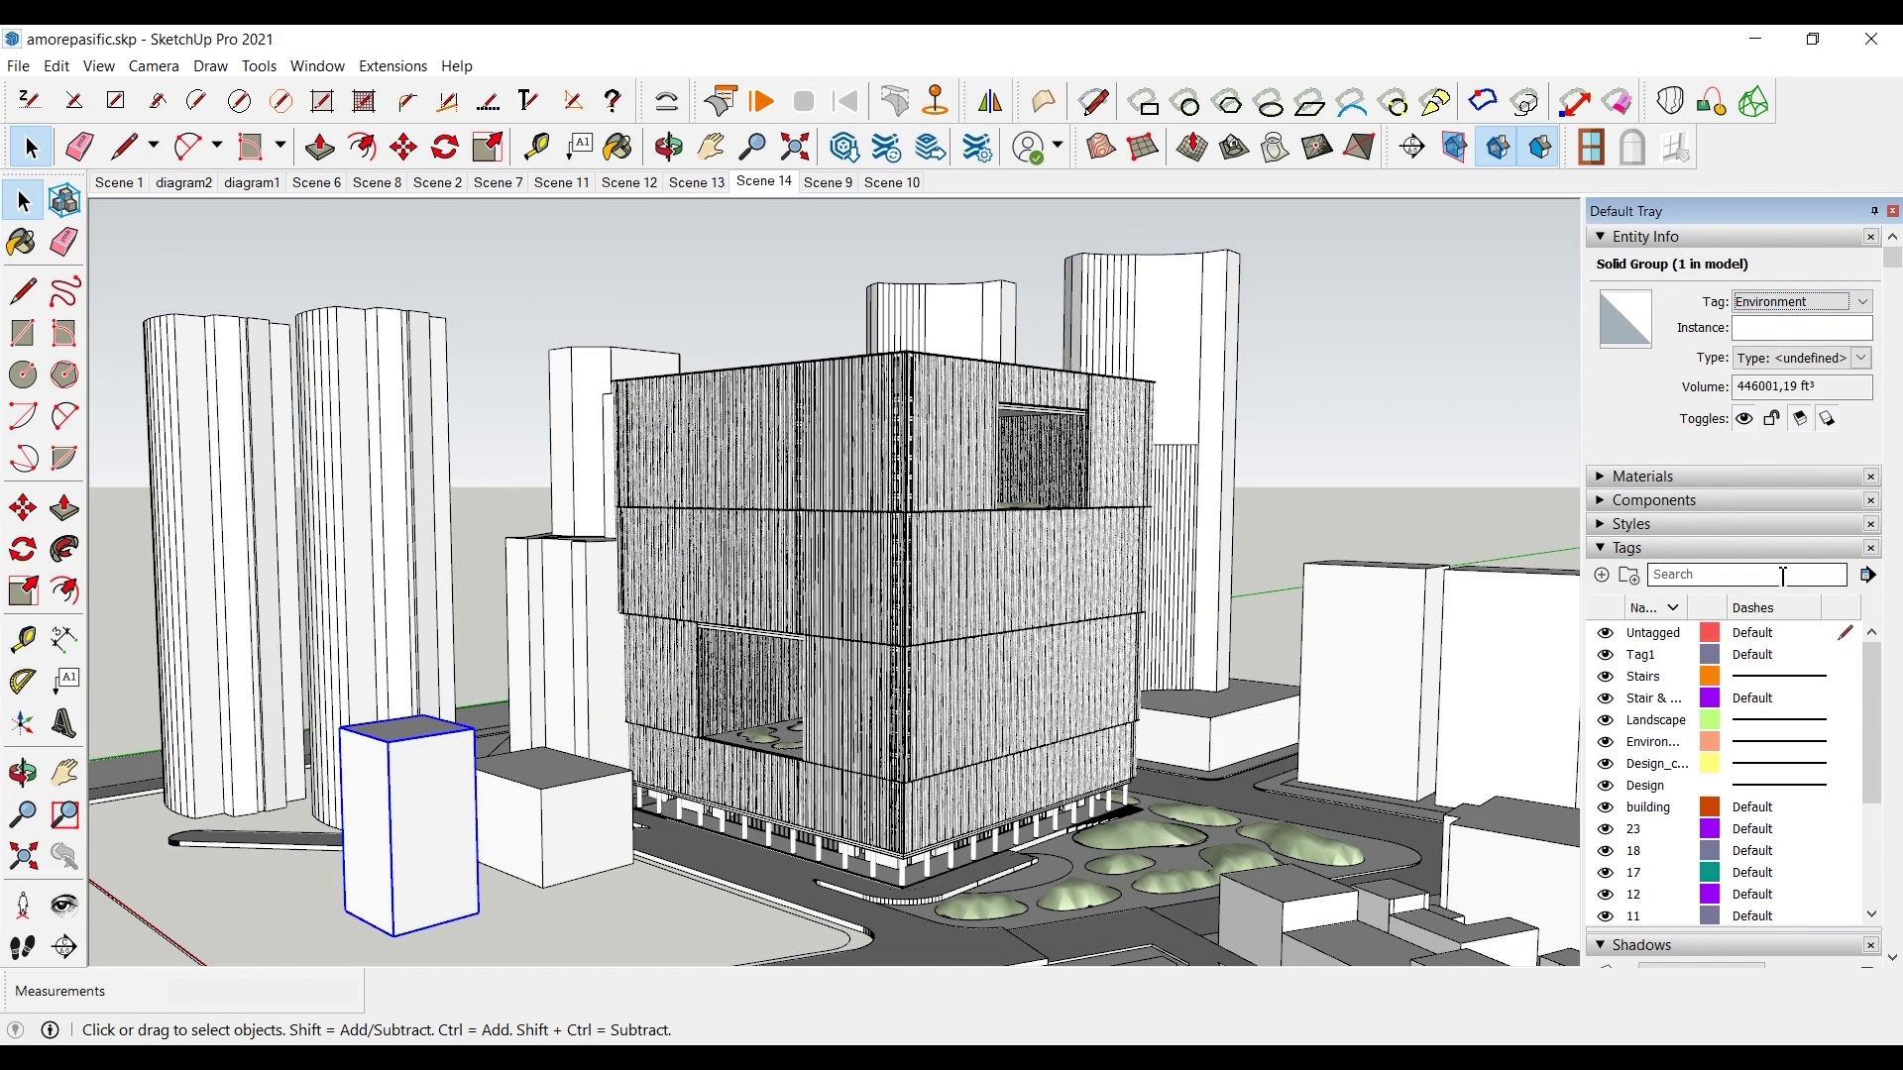
pyautogui.click(1606, 746)
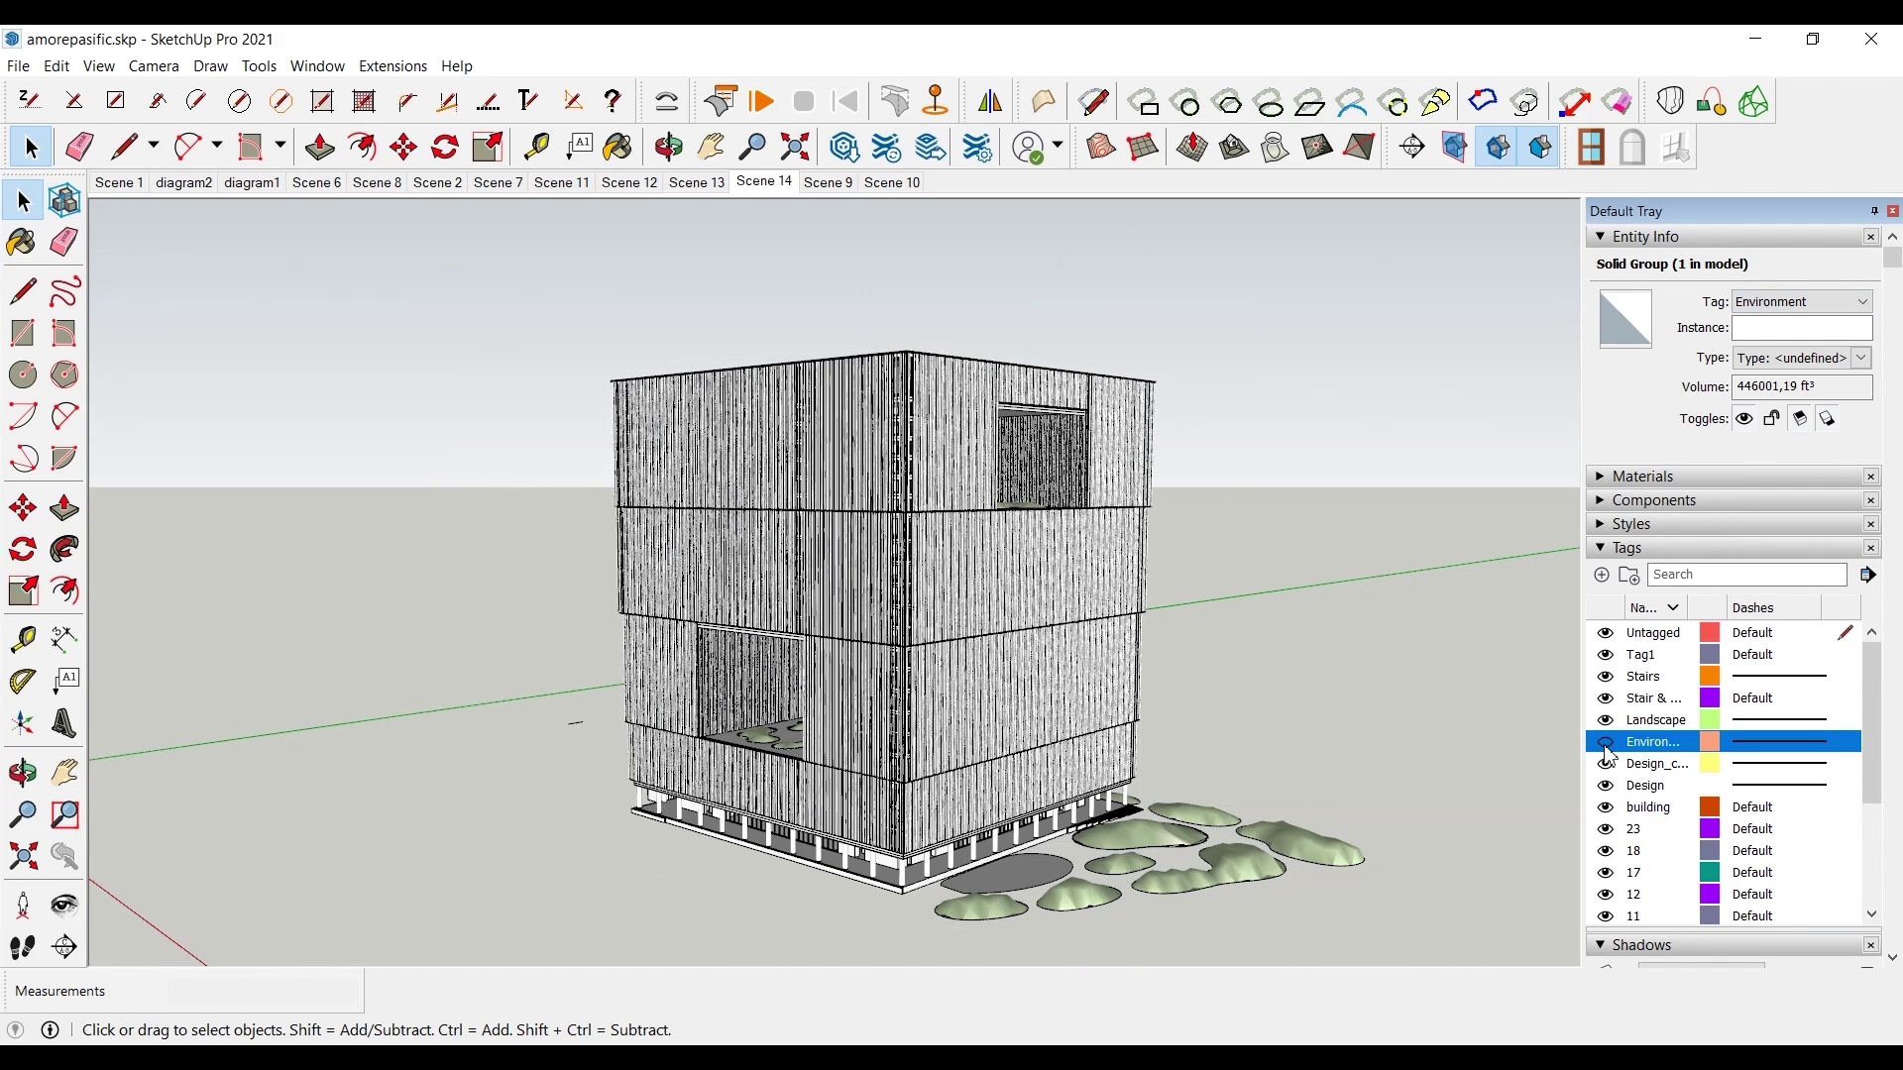
pyautogui.click(1607, 743)
pyautogui.click(474, 756)
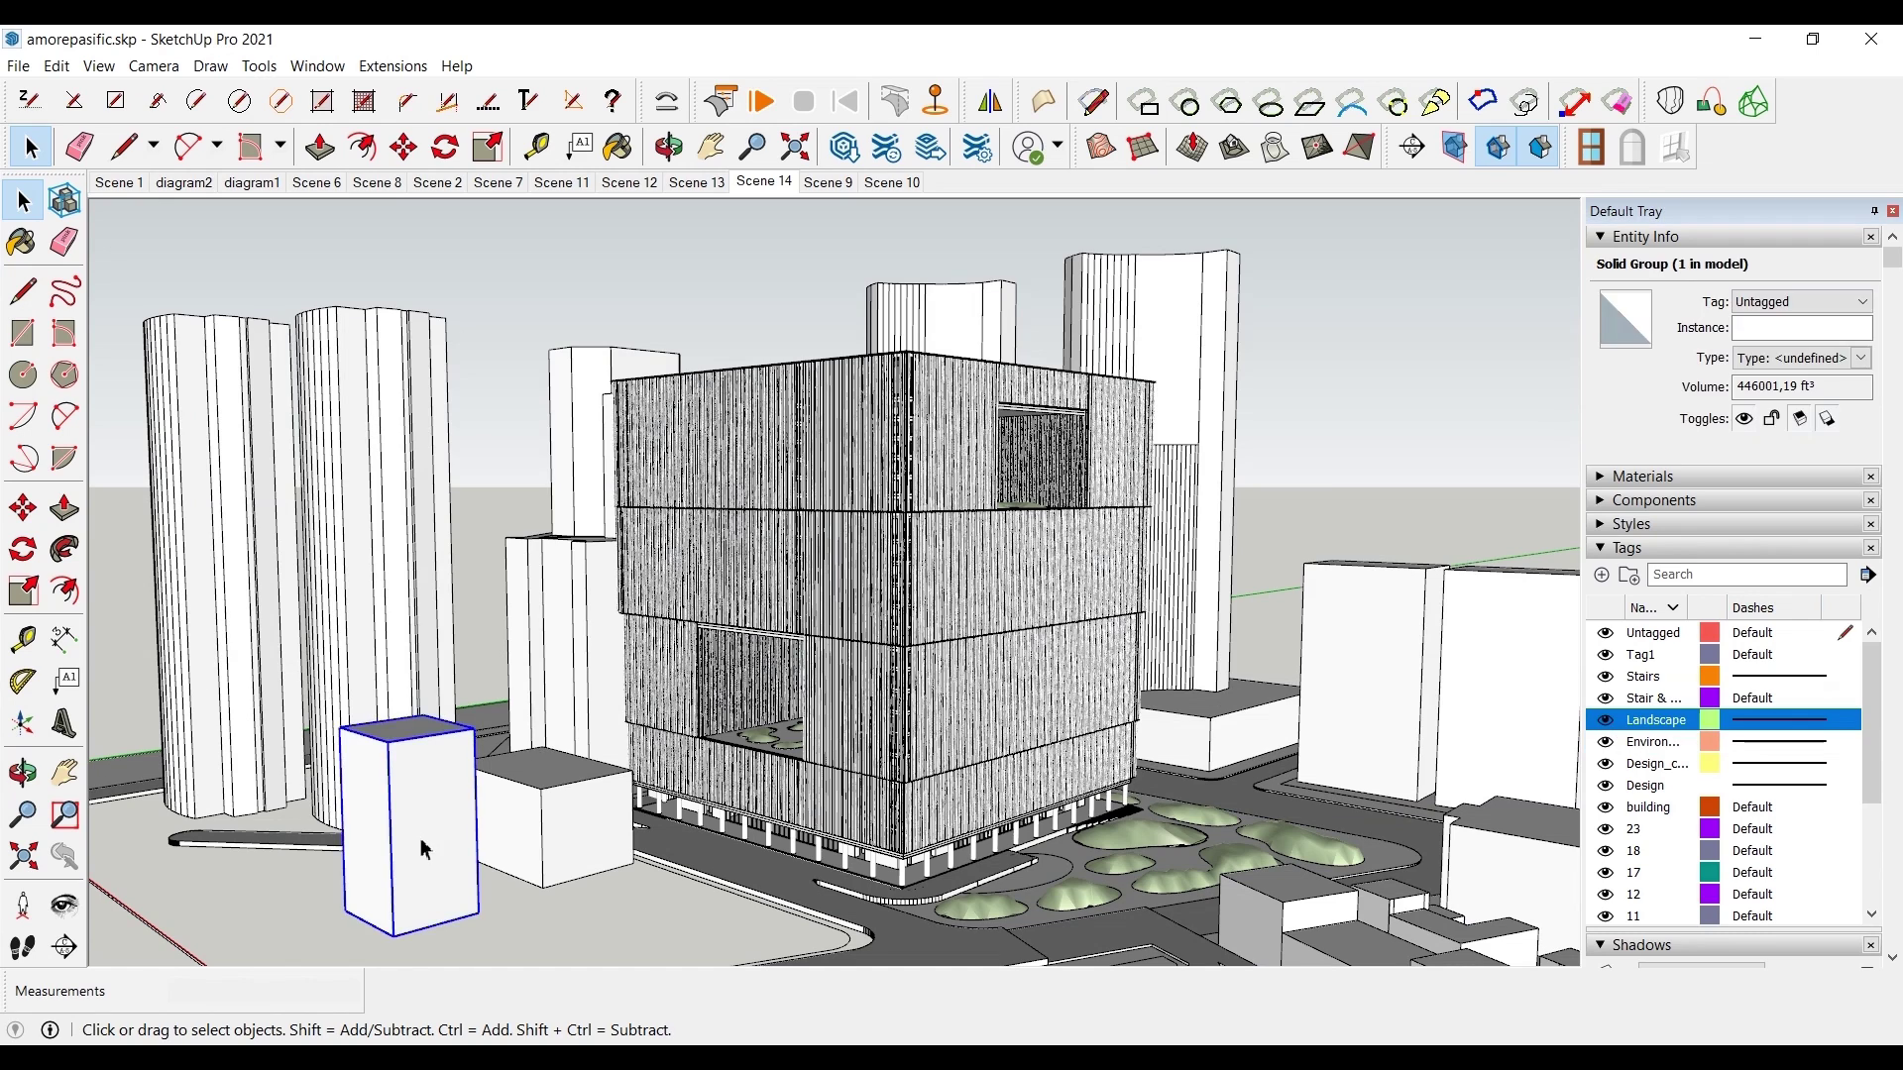
pyautogui.click(422, 850)
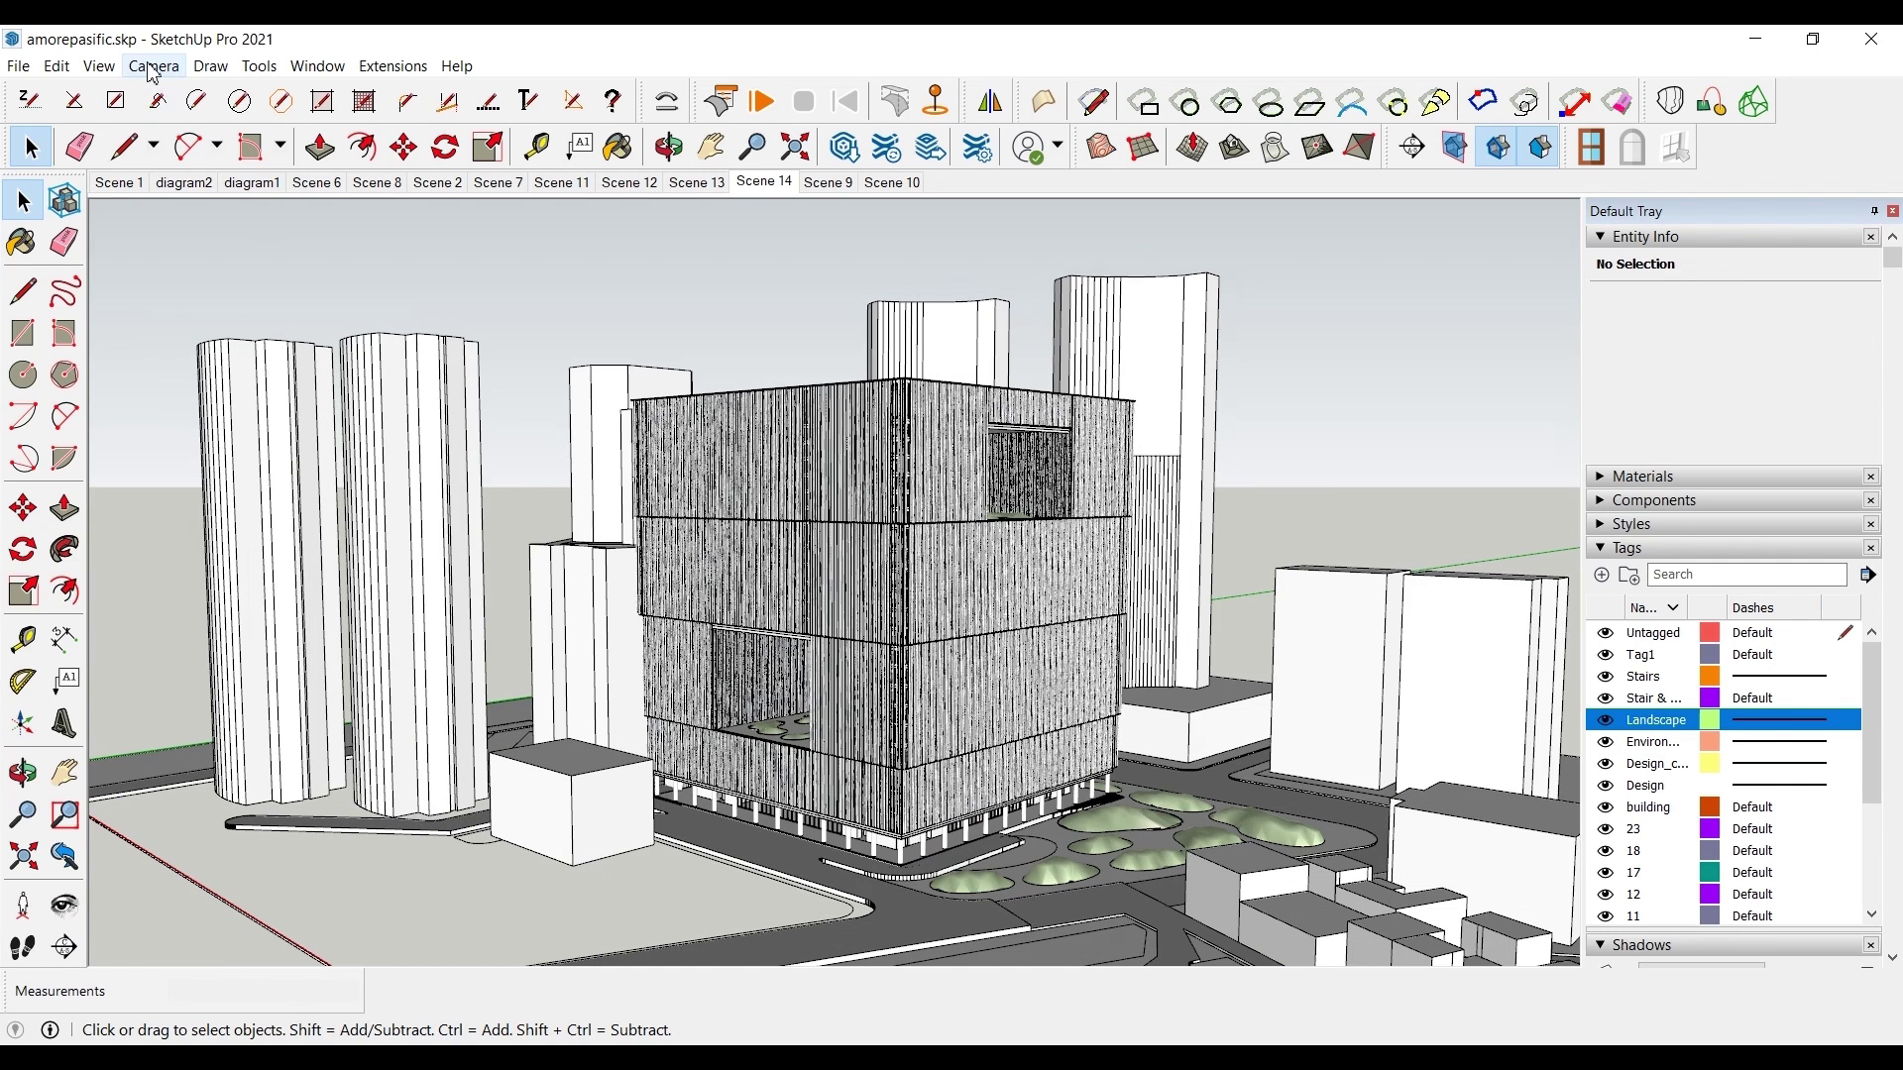
# - Switch to the Top standard view of the site
pyautogui.click(152, 68)
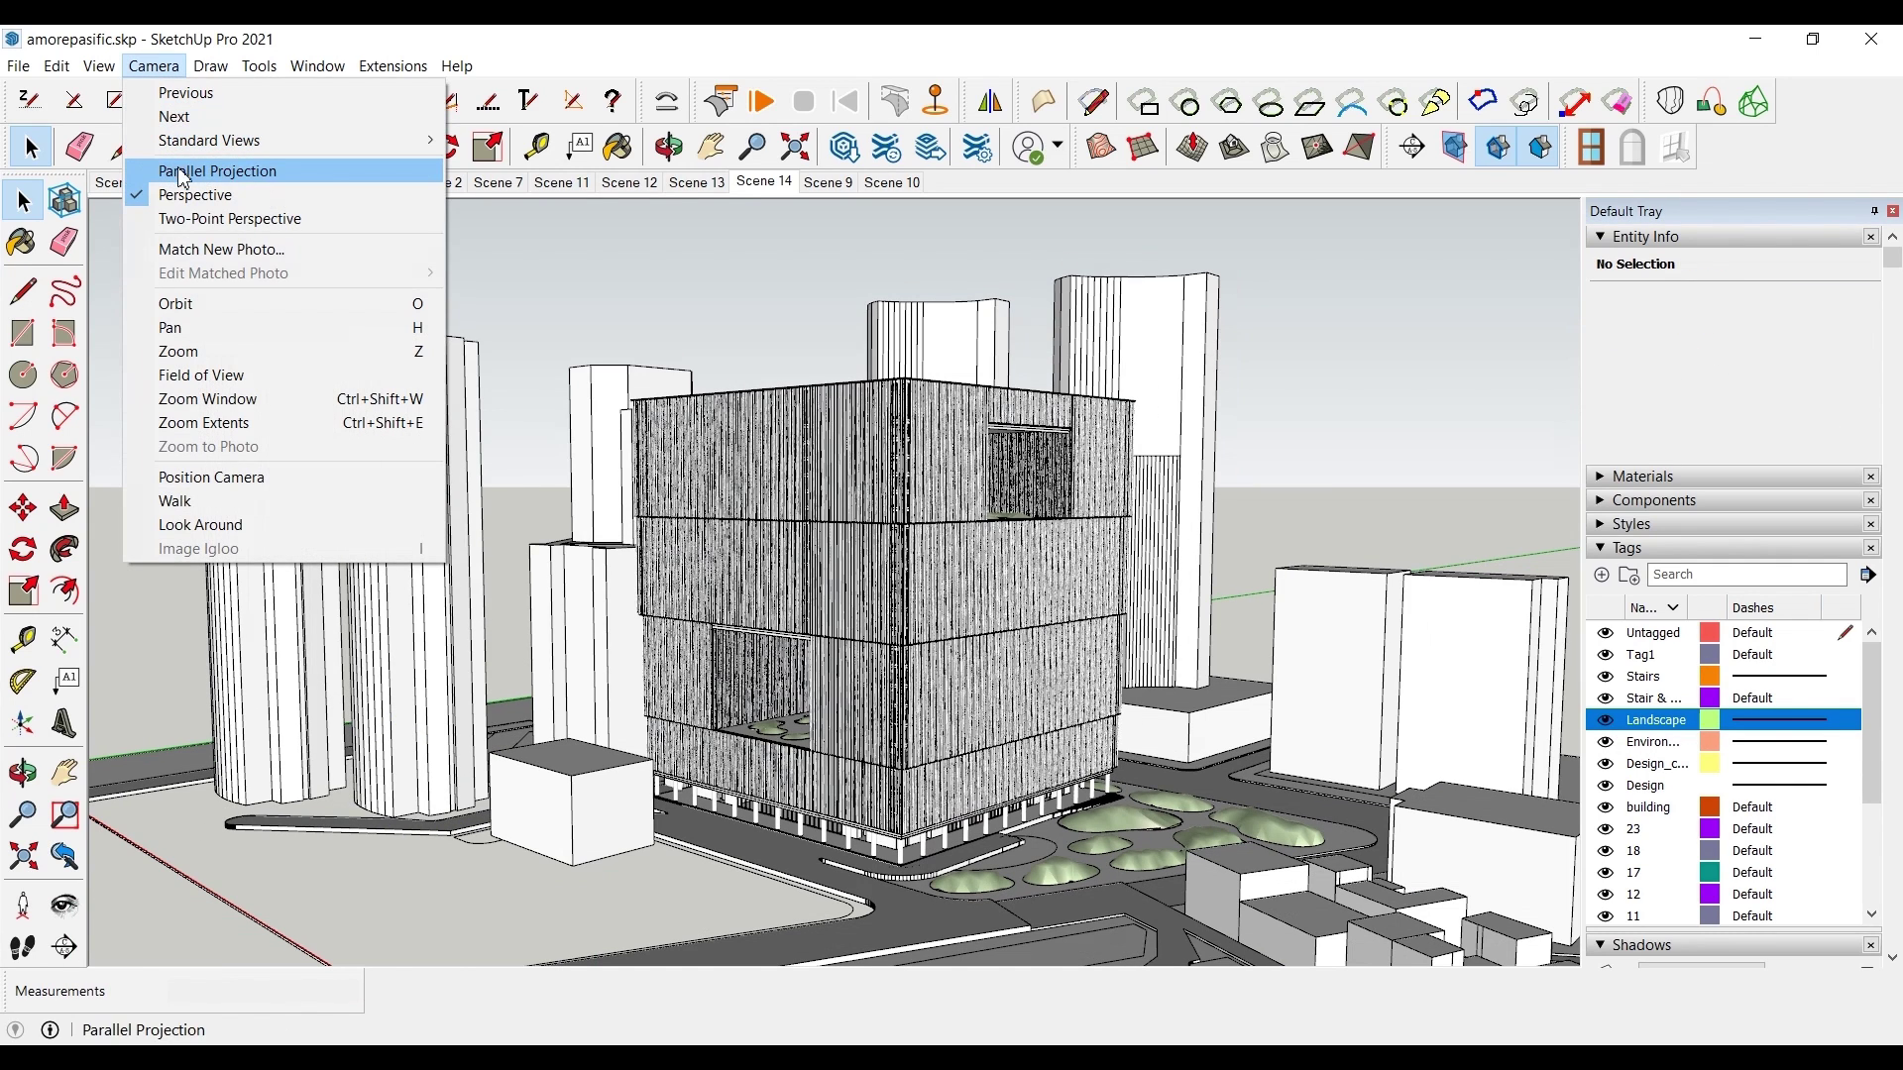
pyautogui.moveTo(298, 139)
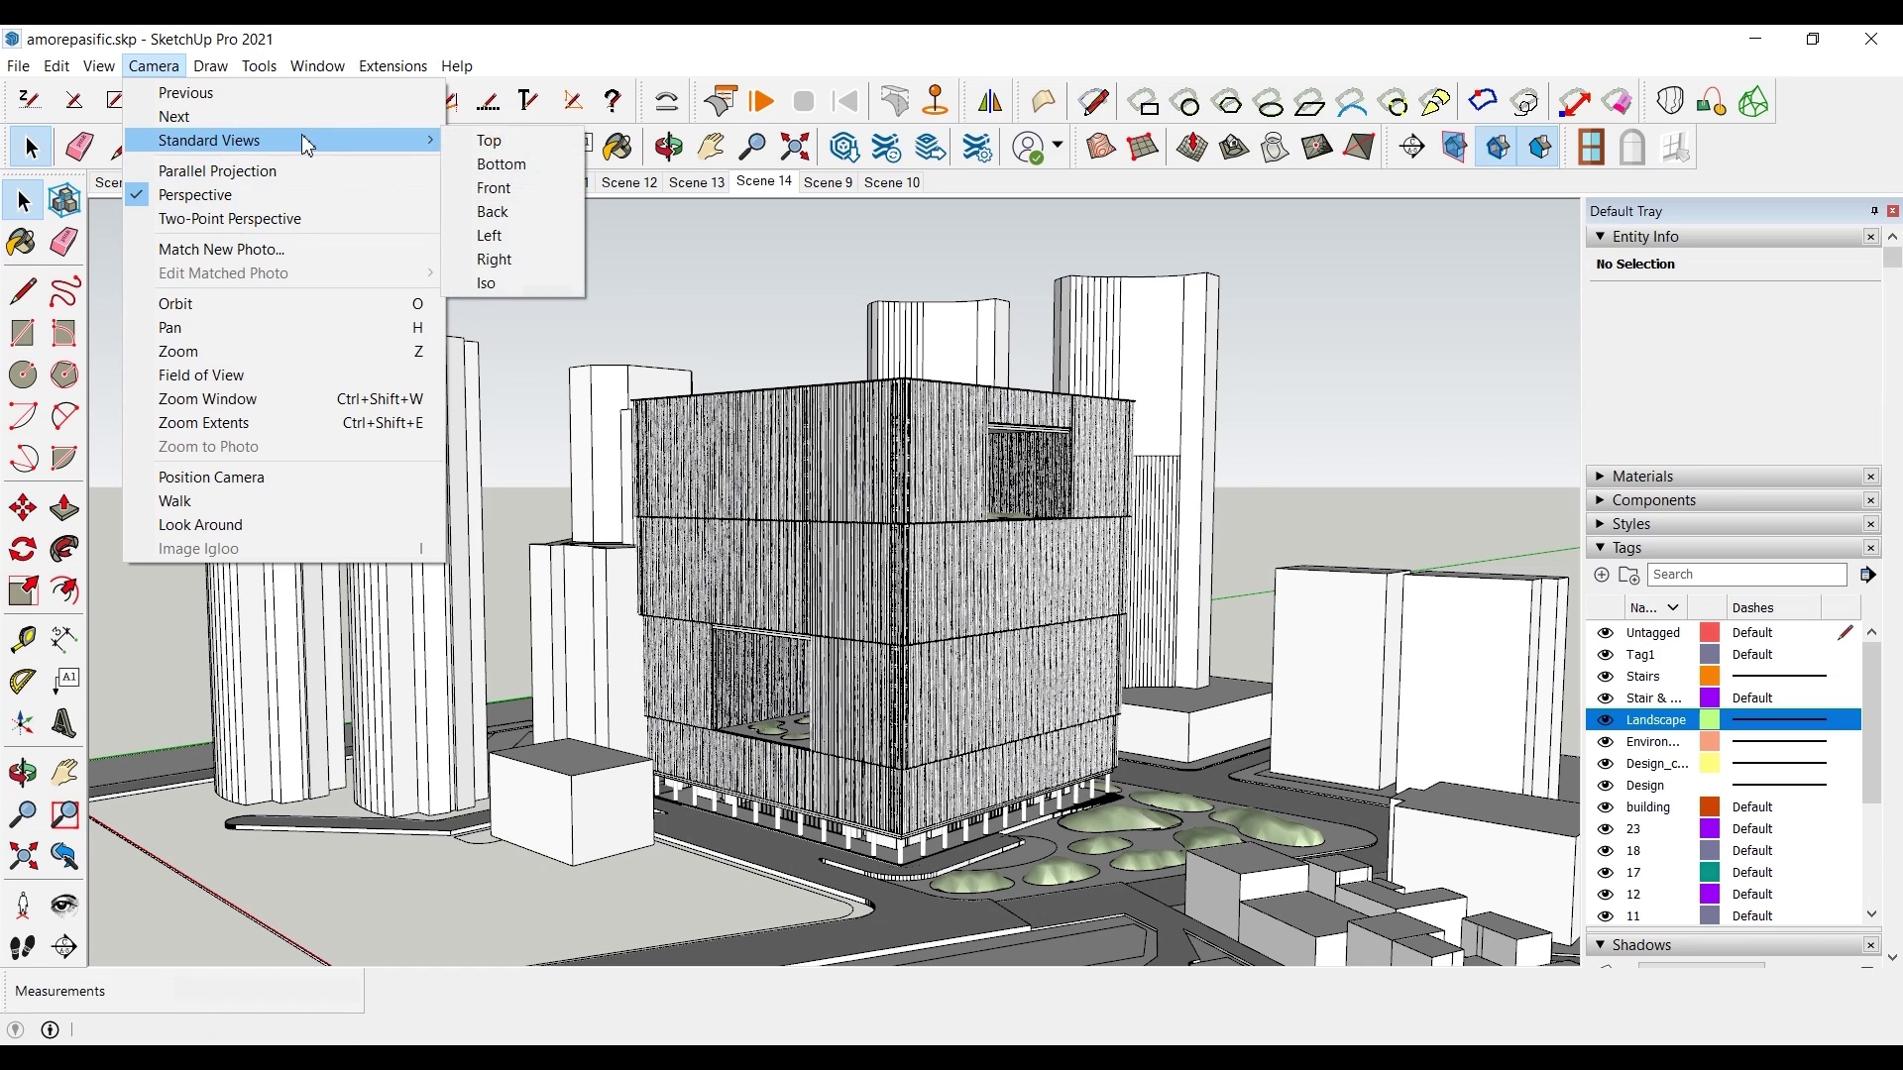
pyautogui.click(508, 145)
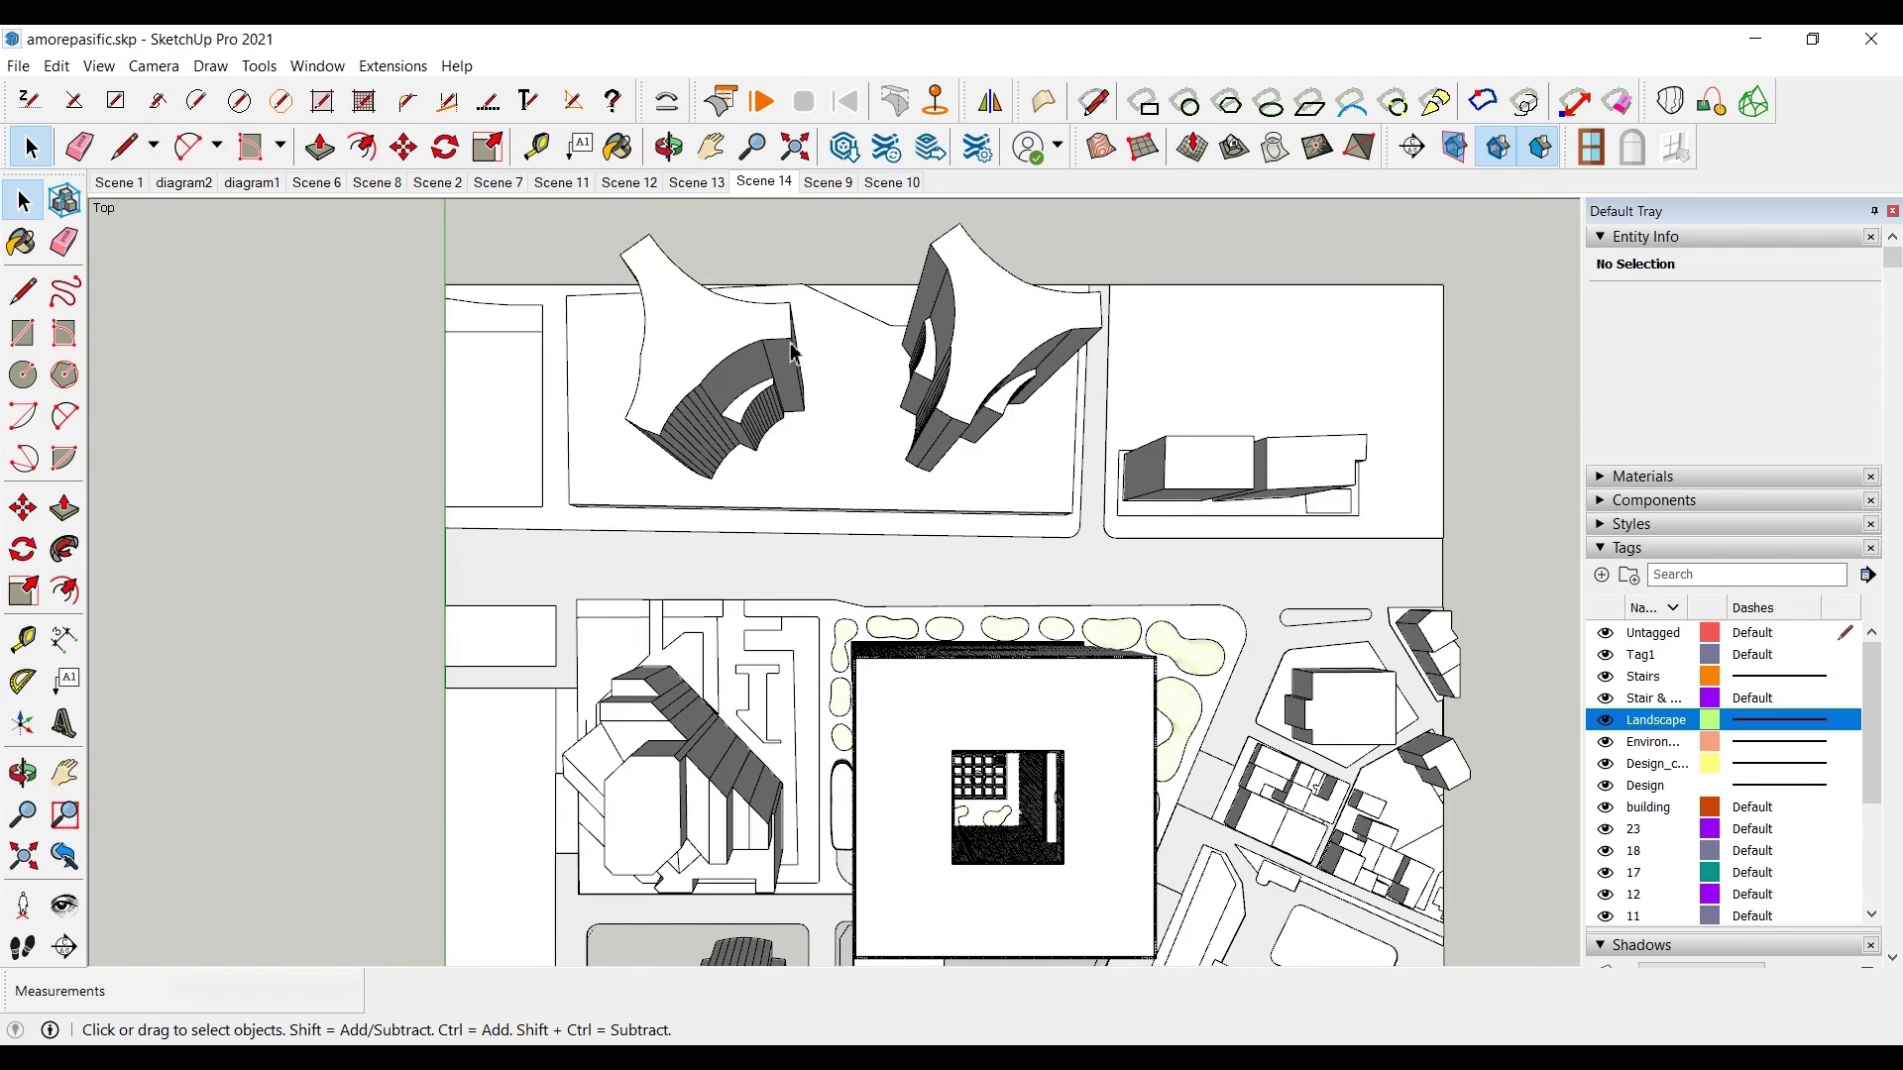
pyautogui.scroll(-2, 1031, 821)
pyautogui.scroll(2, 1031, 820)
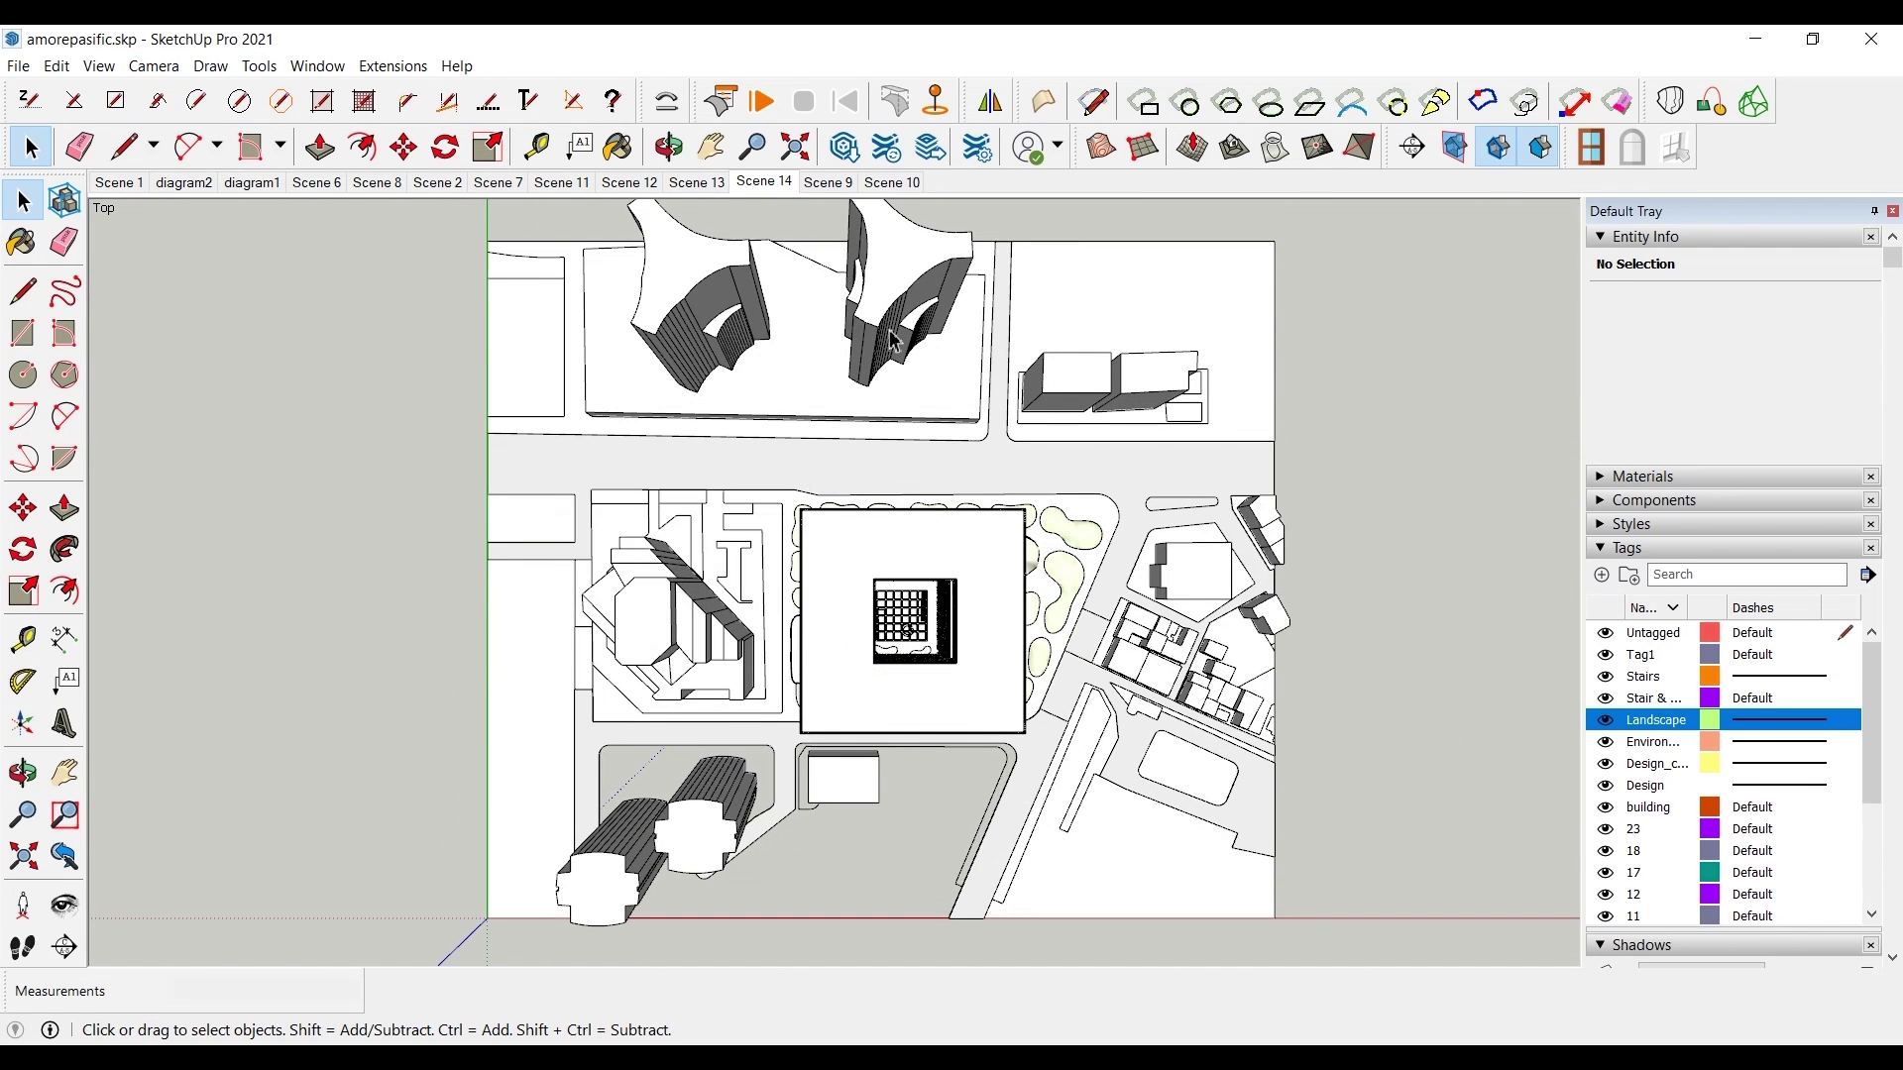
# - Turn on parallel projection and switch to the Front standard view
pyautogui.click(153, 66)
pyautogui.click(178, 174)
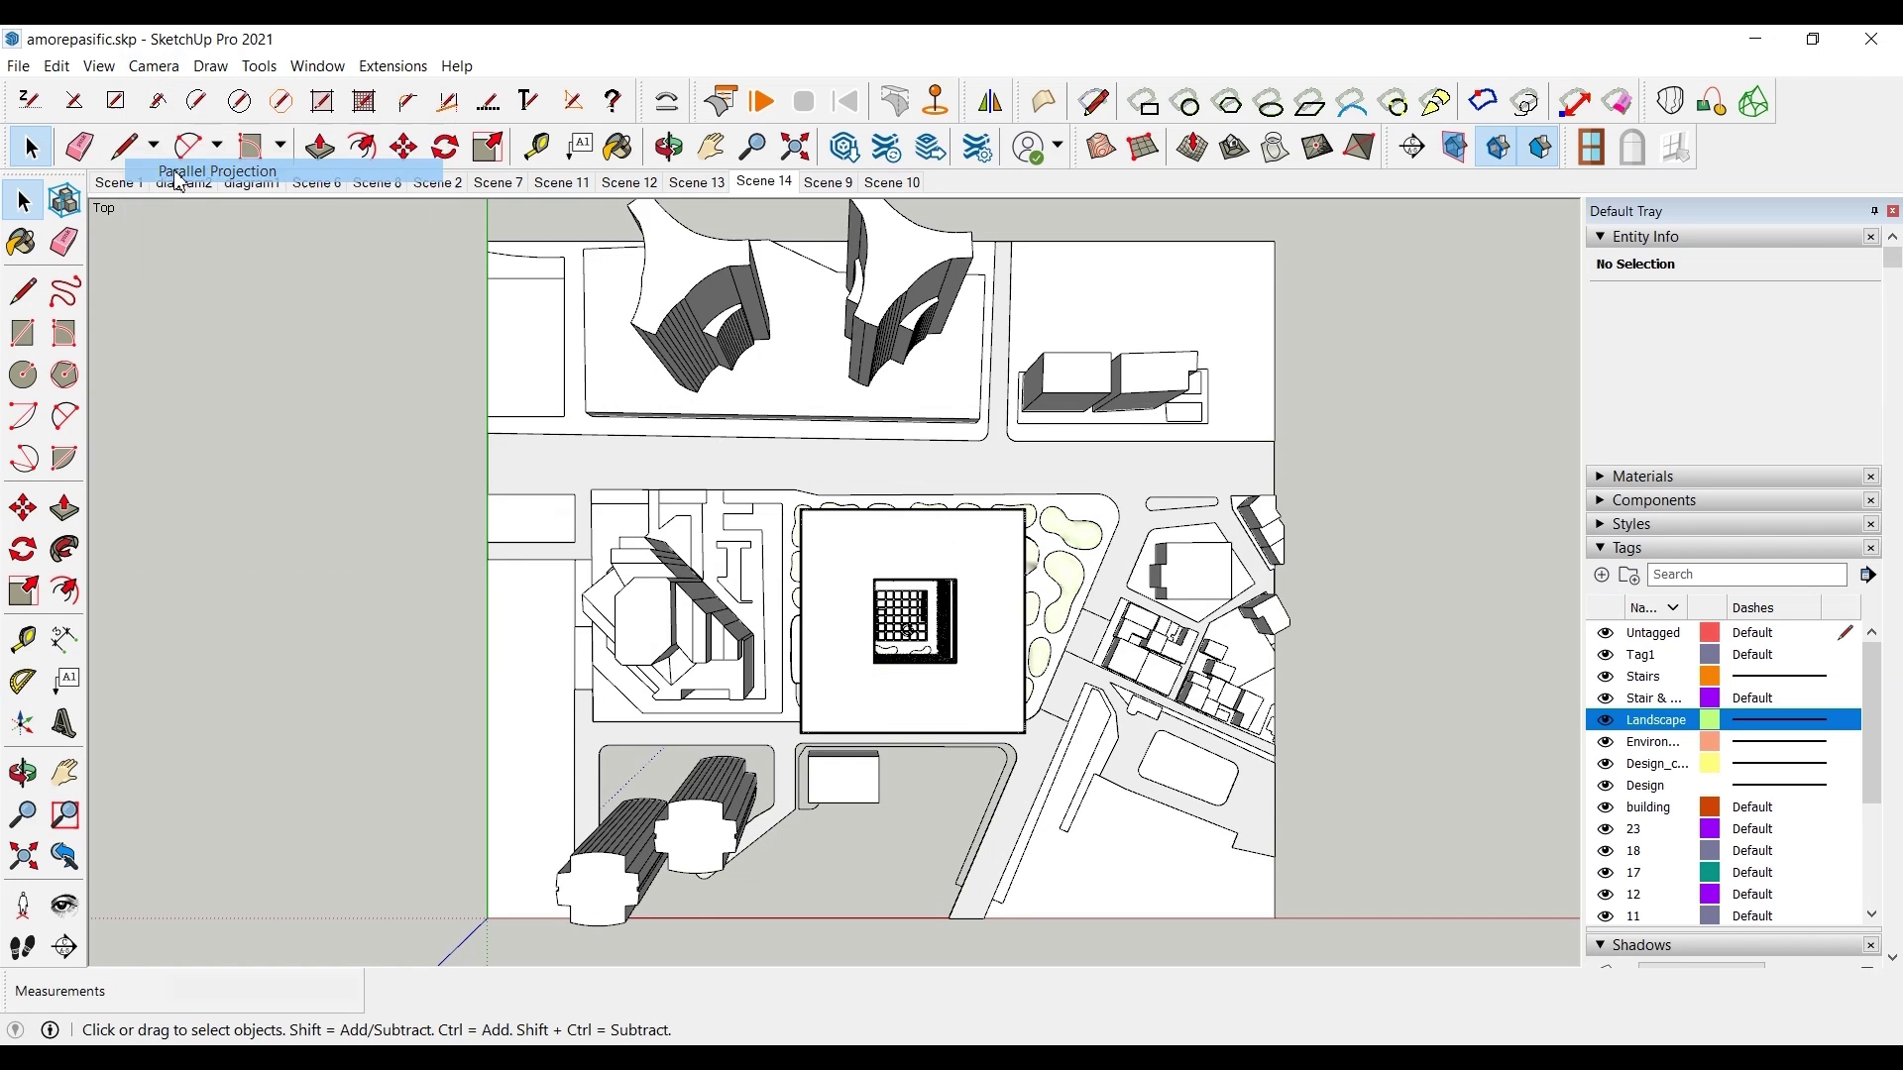
pyautogui.scroll(3, 911, 670)
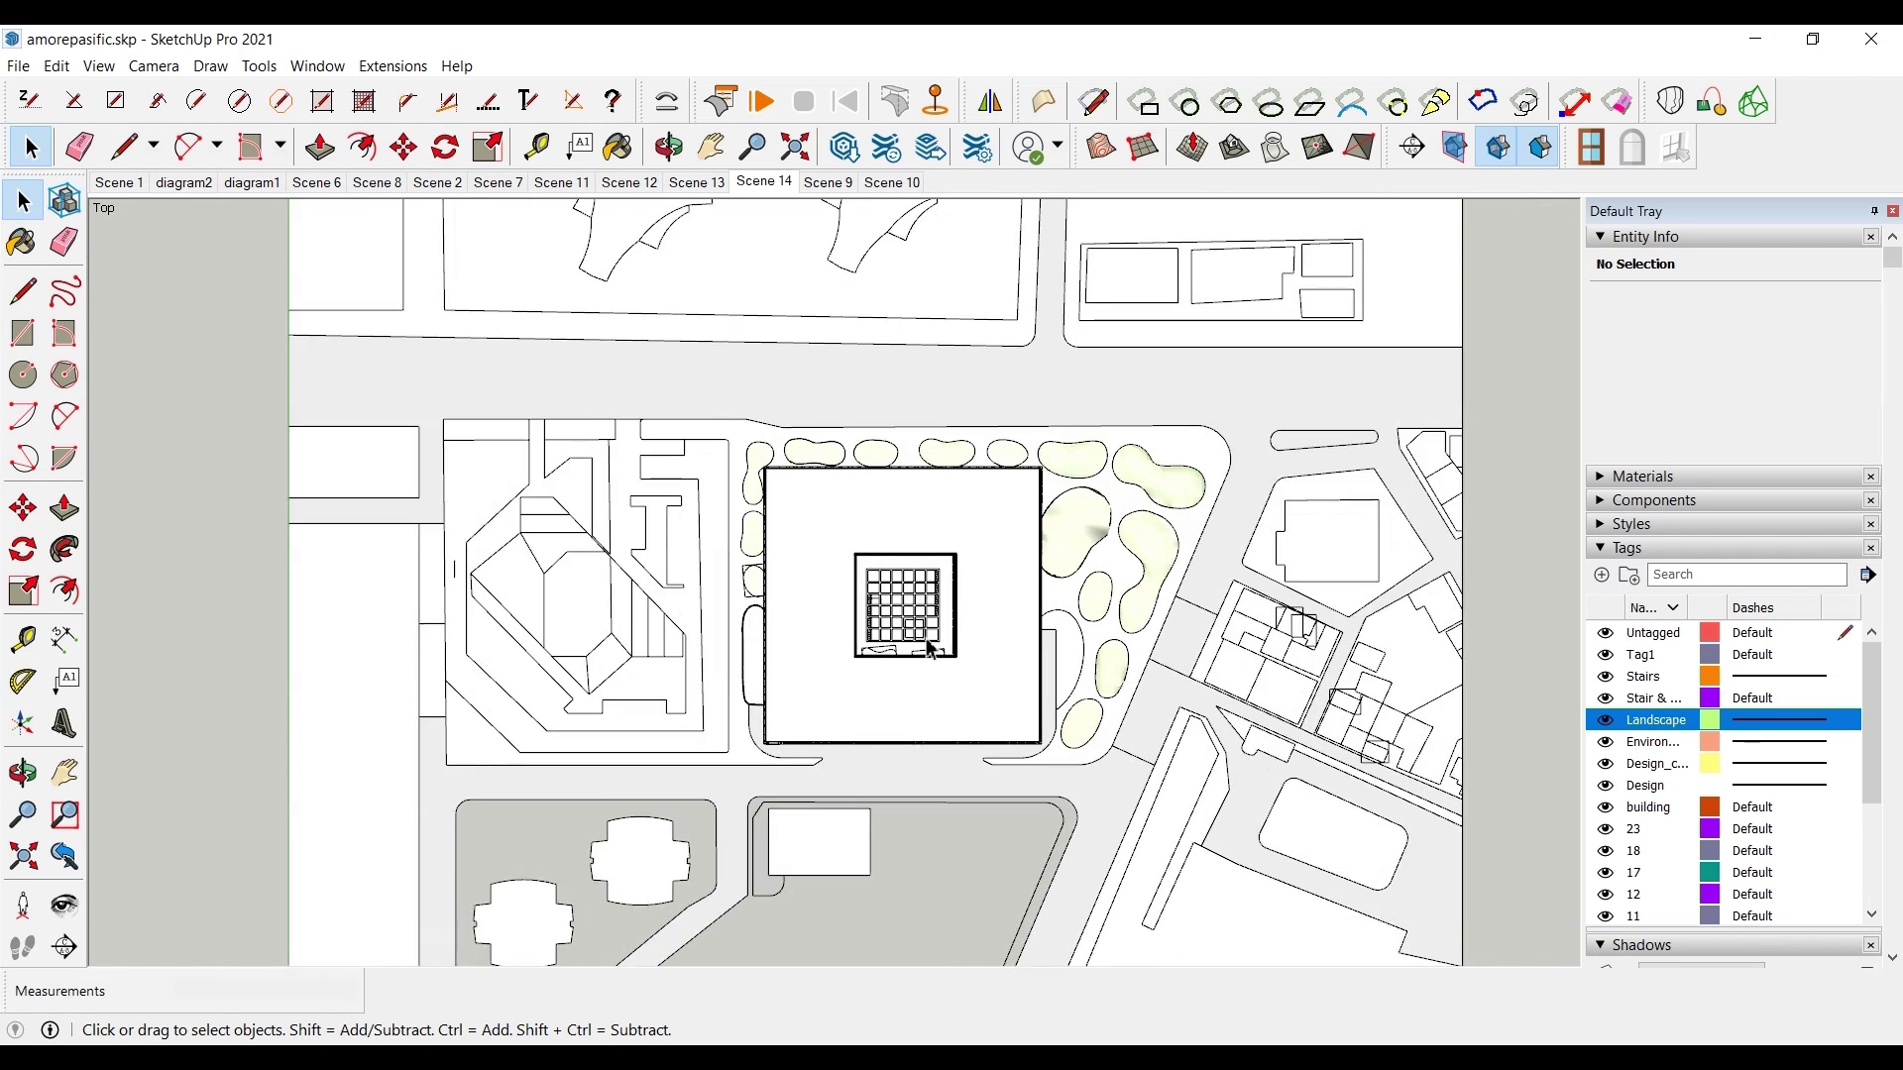
pyautogui.click(153, 65)
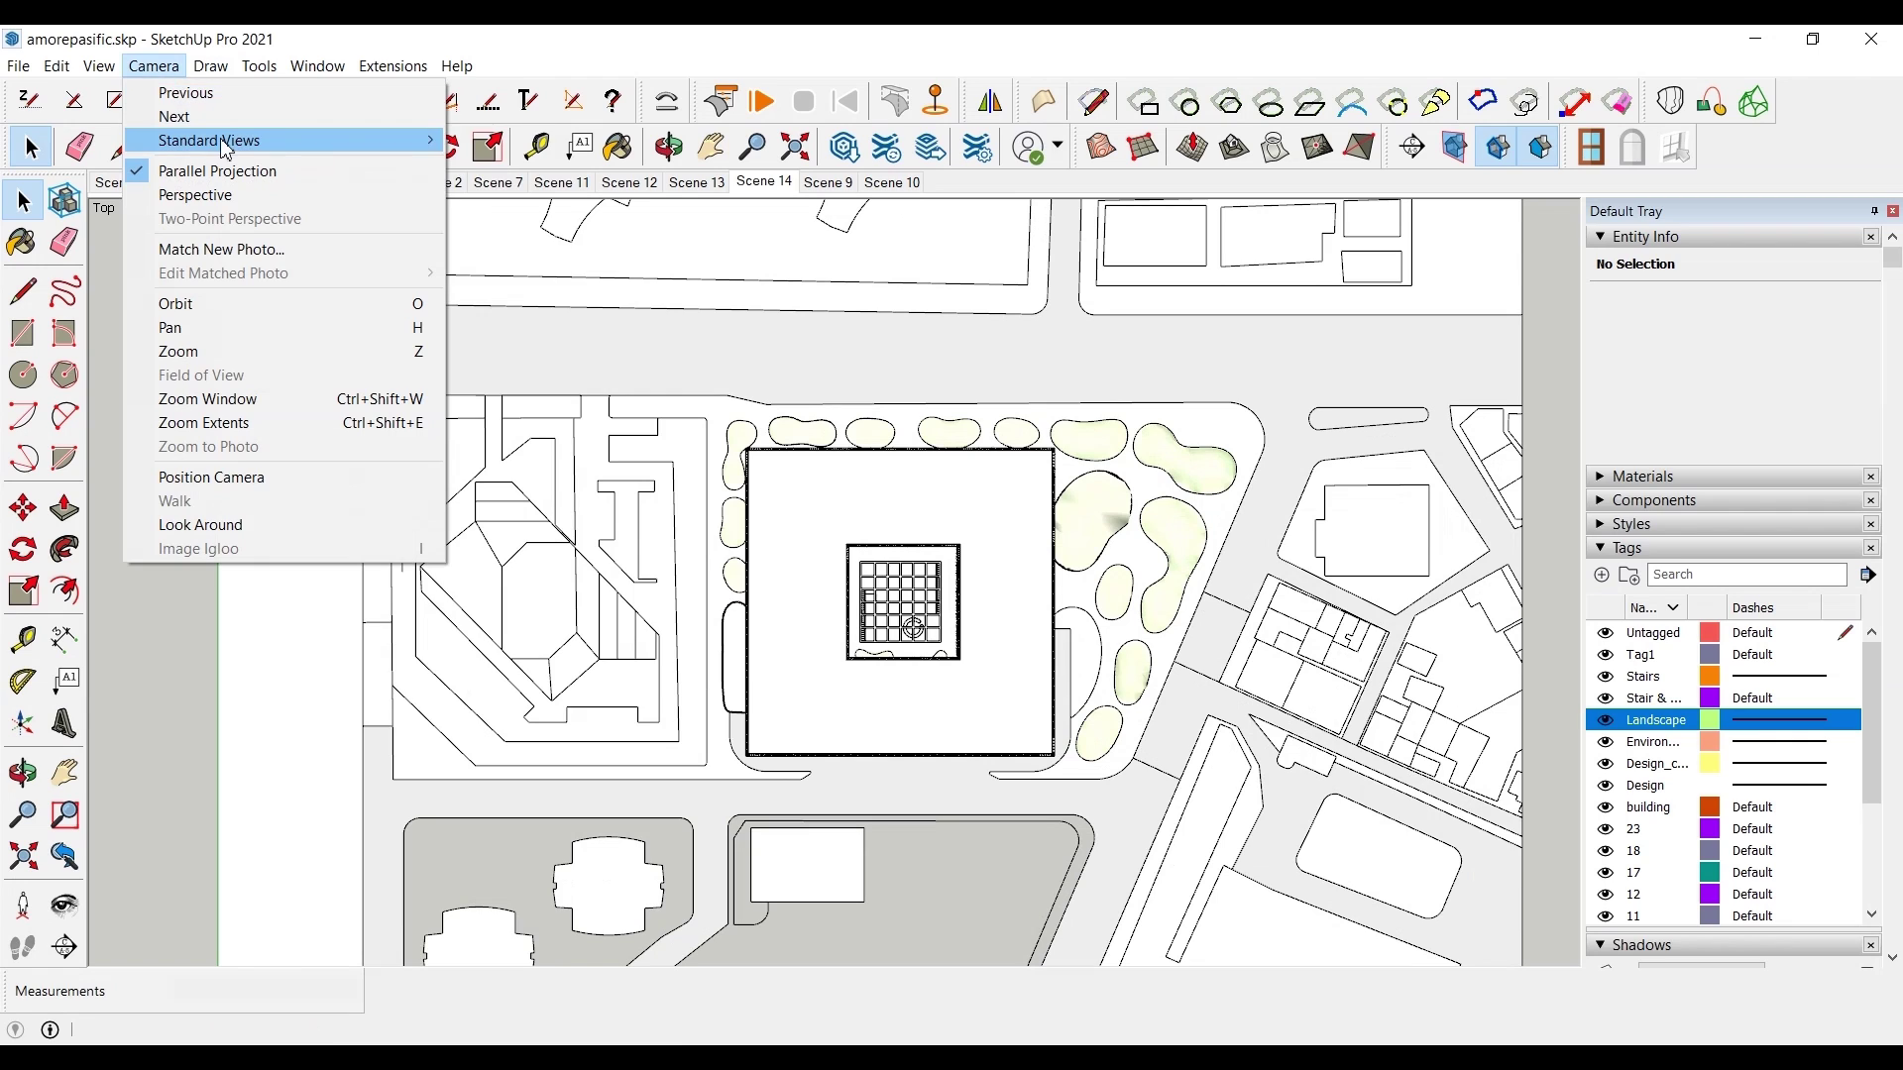
pyautogui.moveTo(198, 153)
pyautogui.click(506, 196)
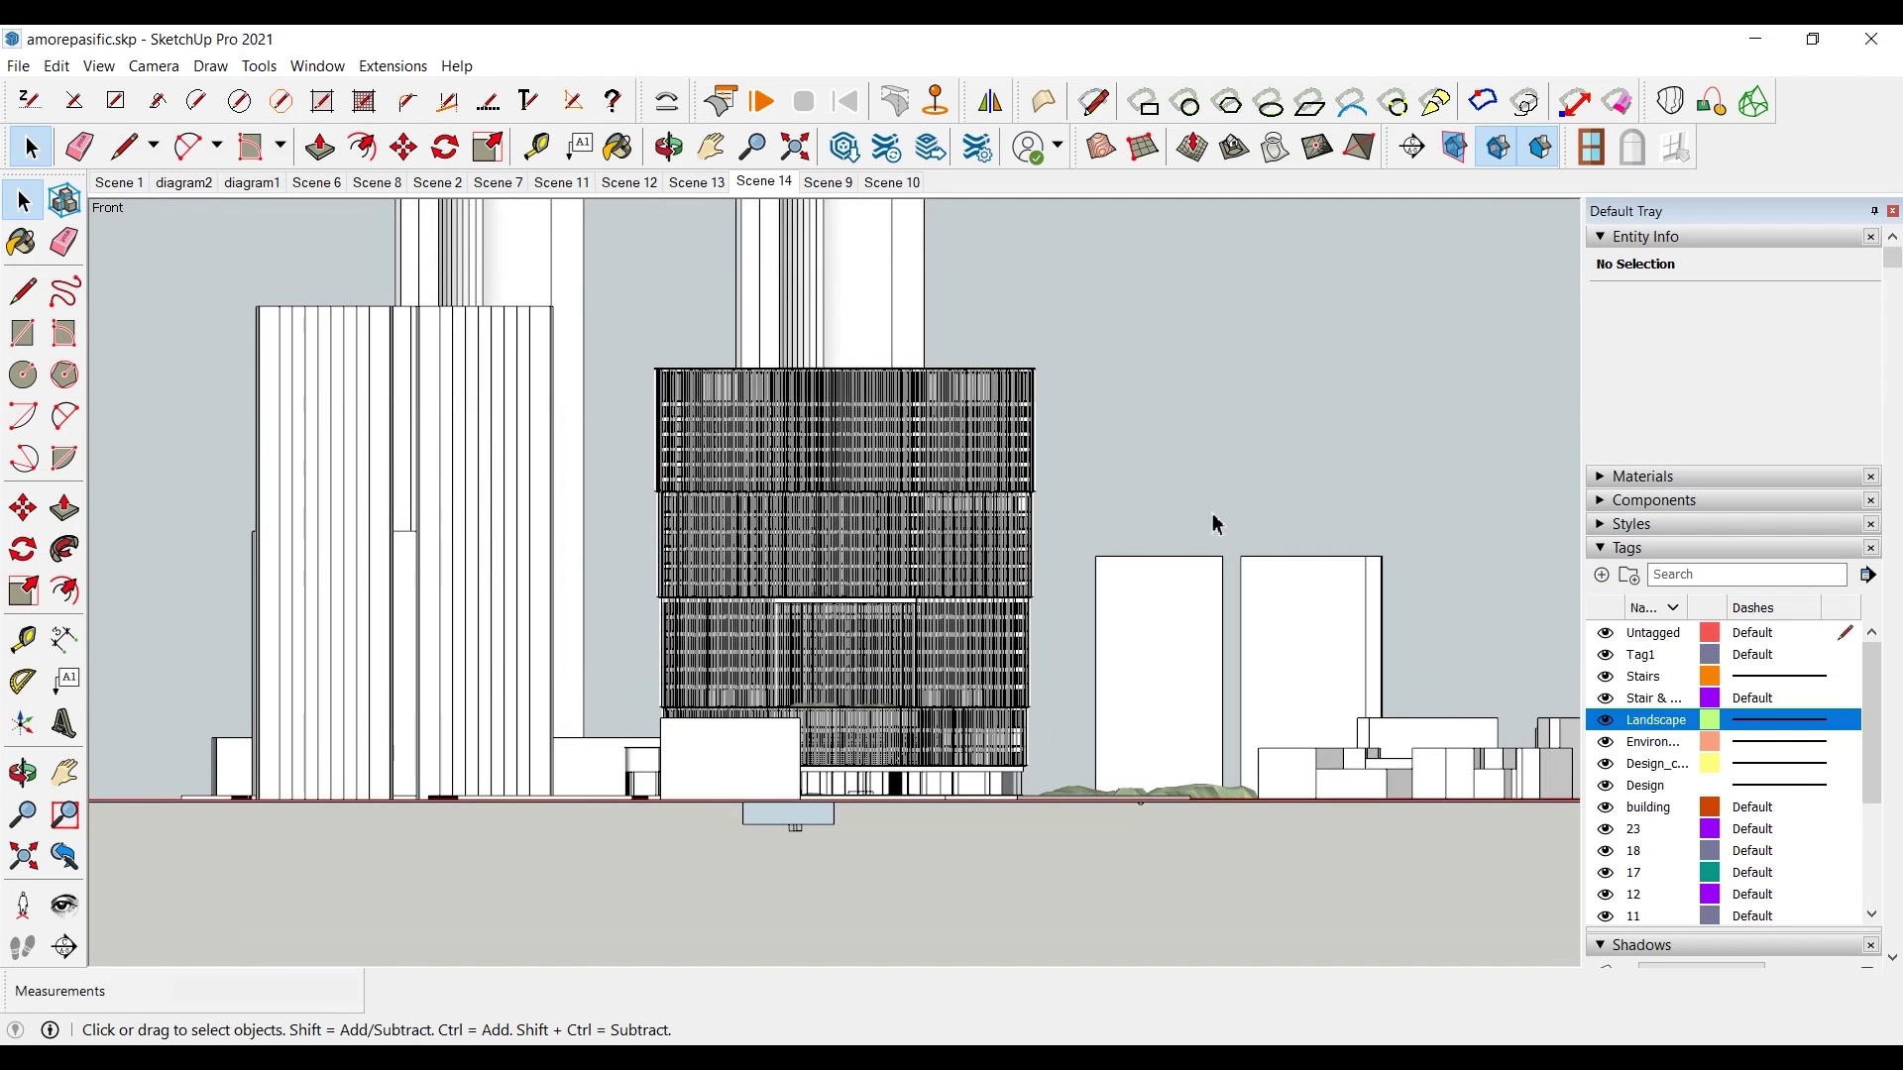
# - Return the camera to perspective and switch to the Iso standard view
pyautogui.click(129, 70)
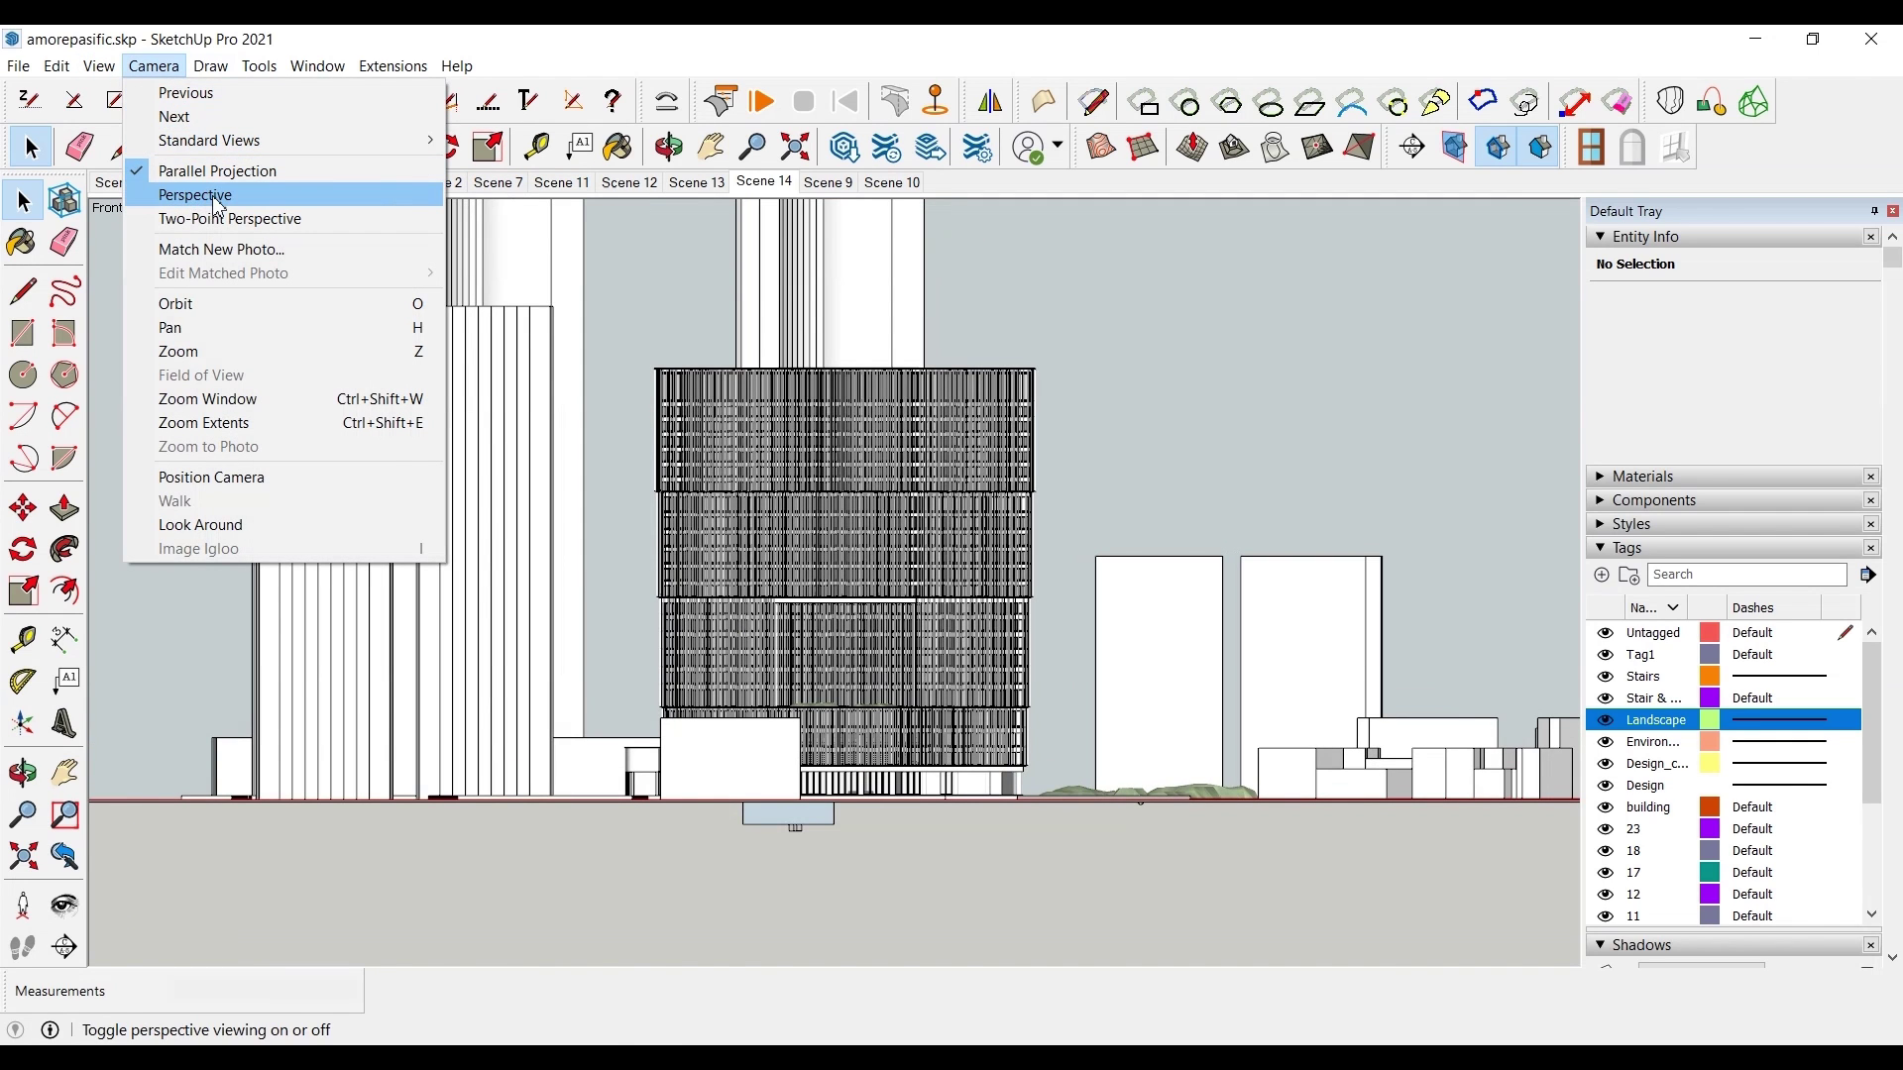
pyautogui.click(218, 194)
pyautogui.click(153, 65)
pyautogui.moveTo(198, 140)
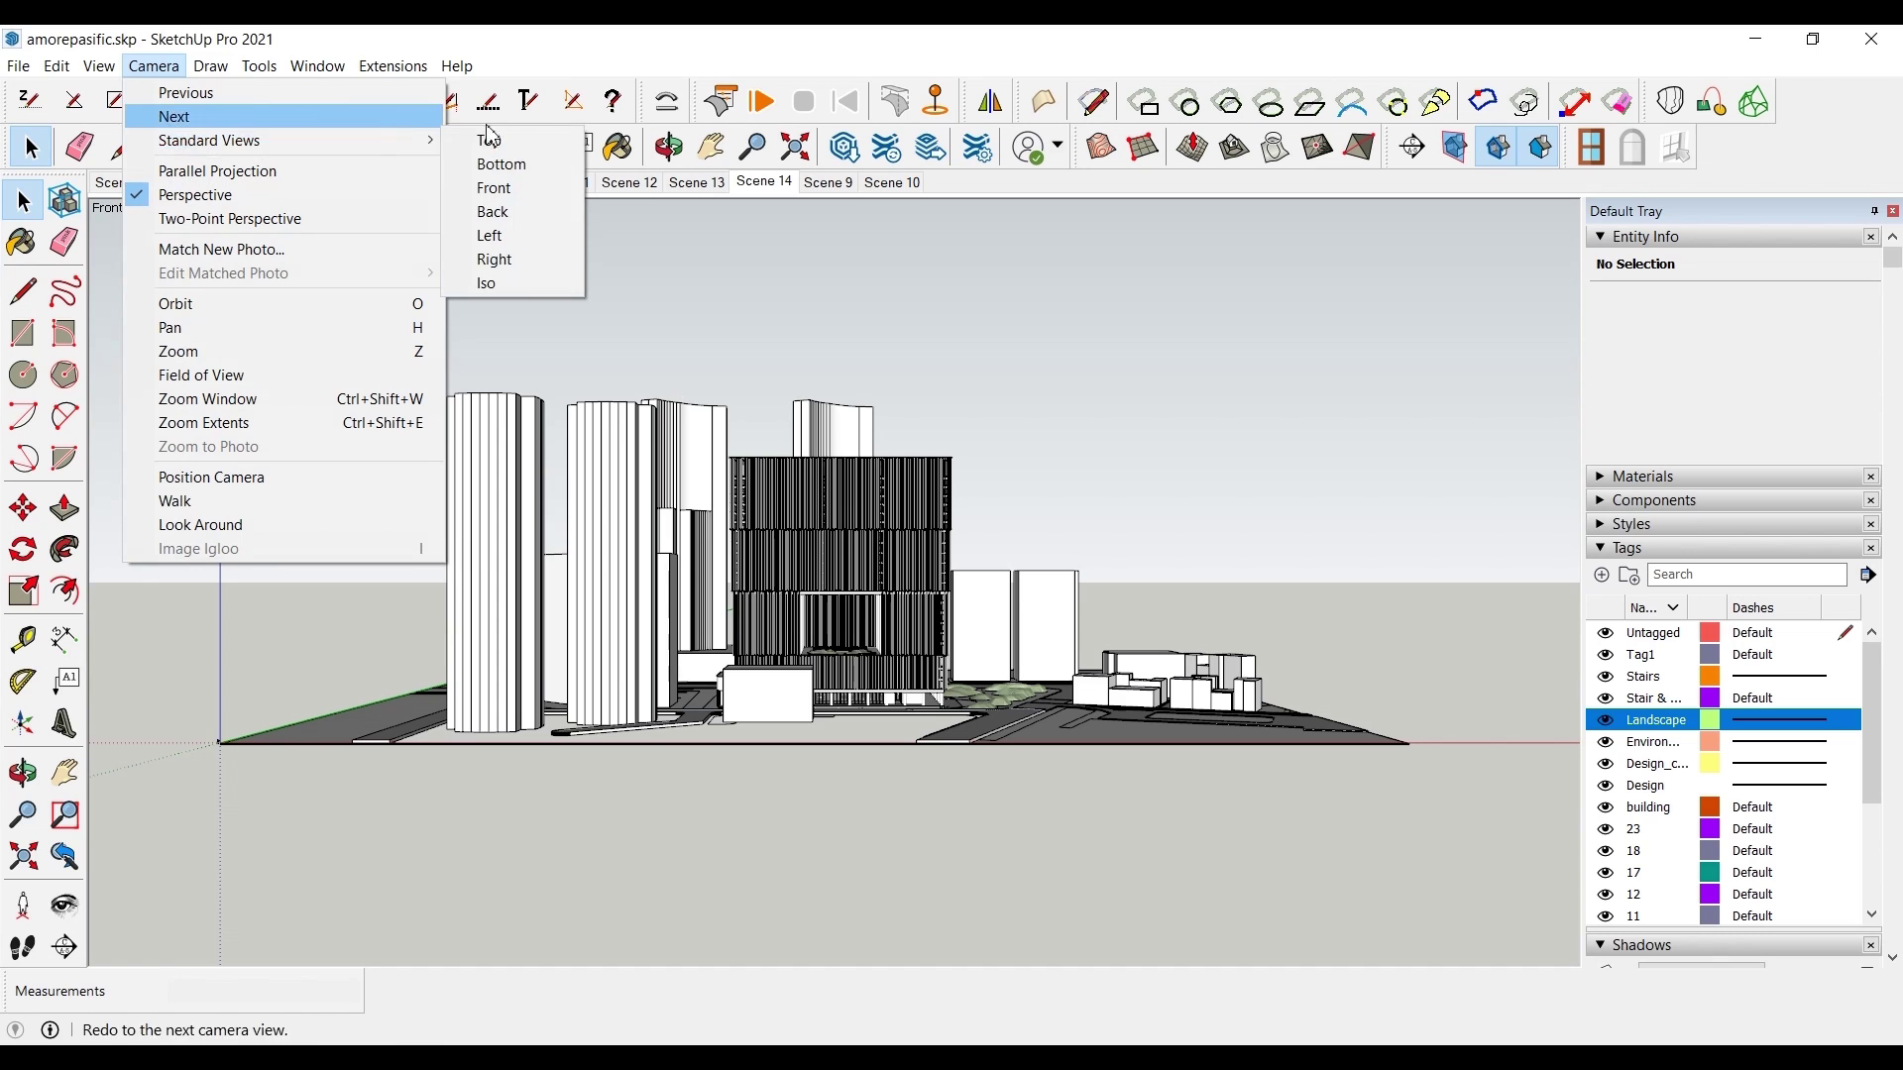
pyautogui.click(494, 282)
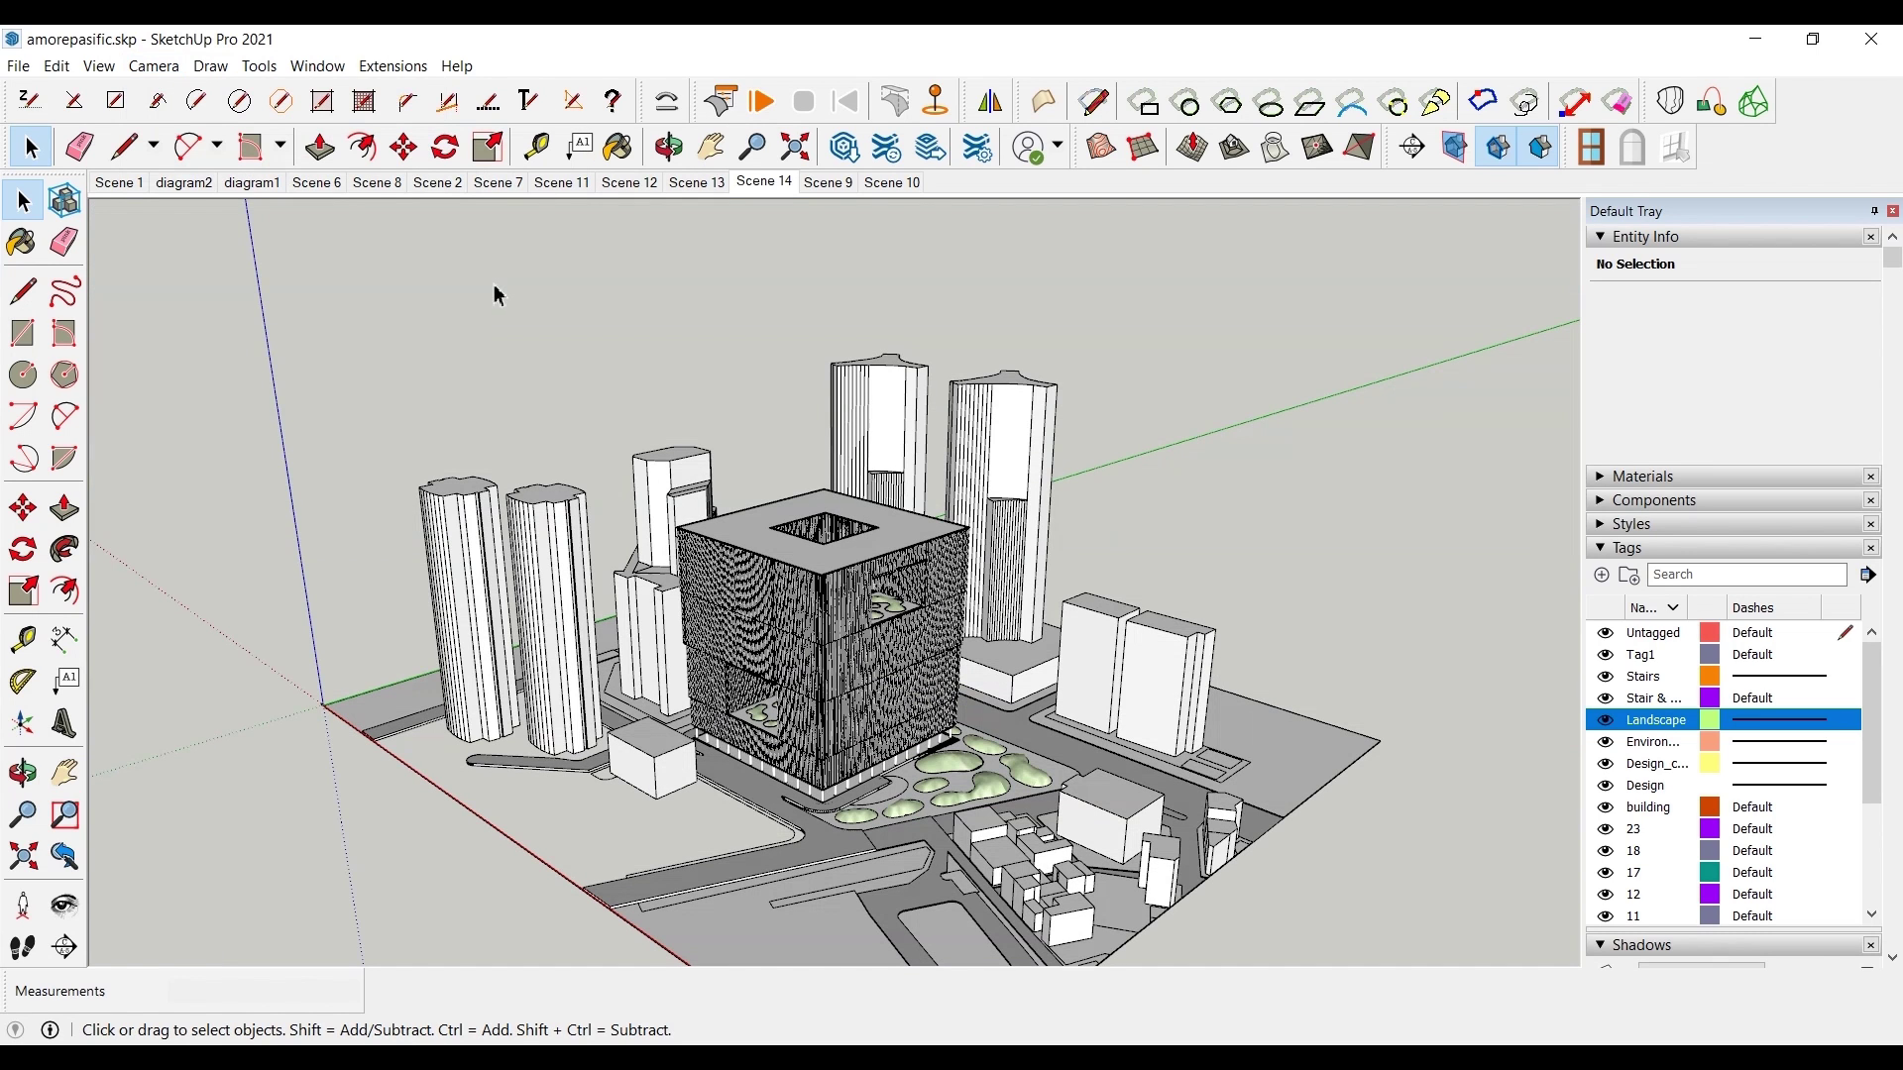
# - Set parallel projection again and reapply the Iso standard view
pyautogui.click(154, 66)
pyautogui.click(192, 169)
pyautogui.scroll(5, 863, 629)
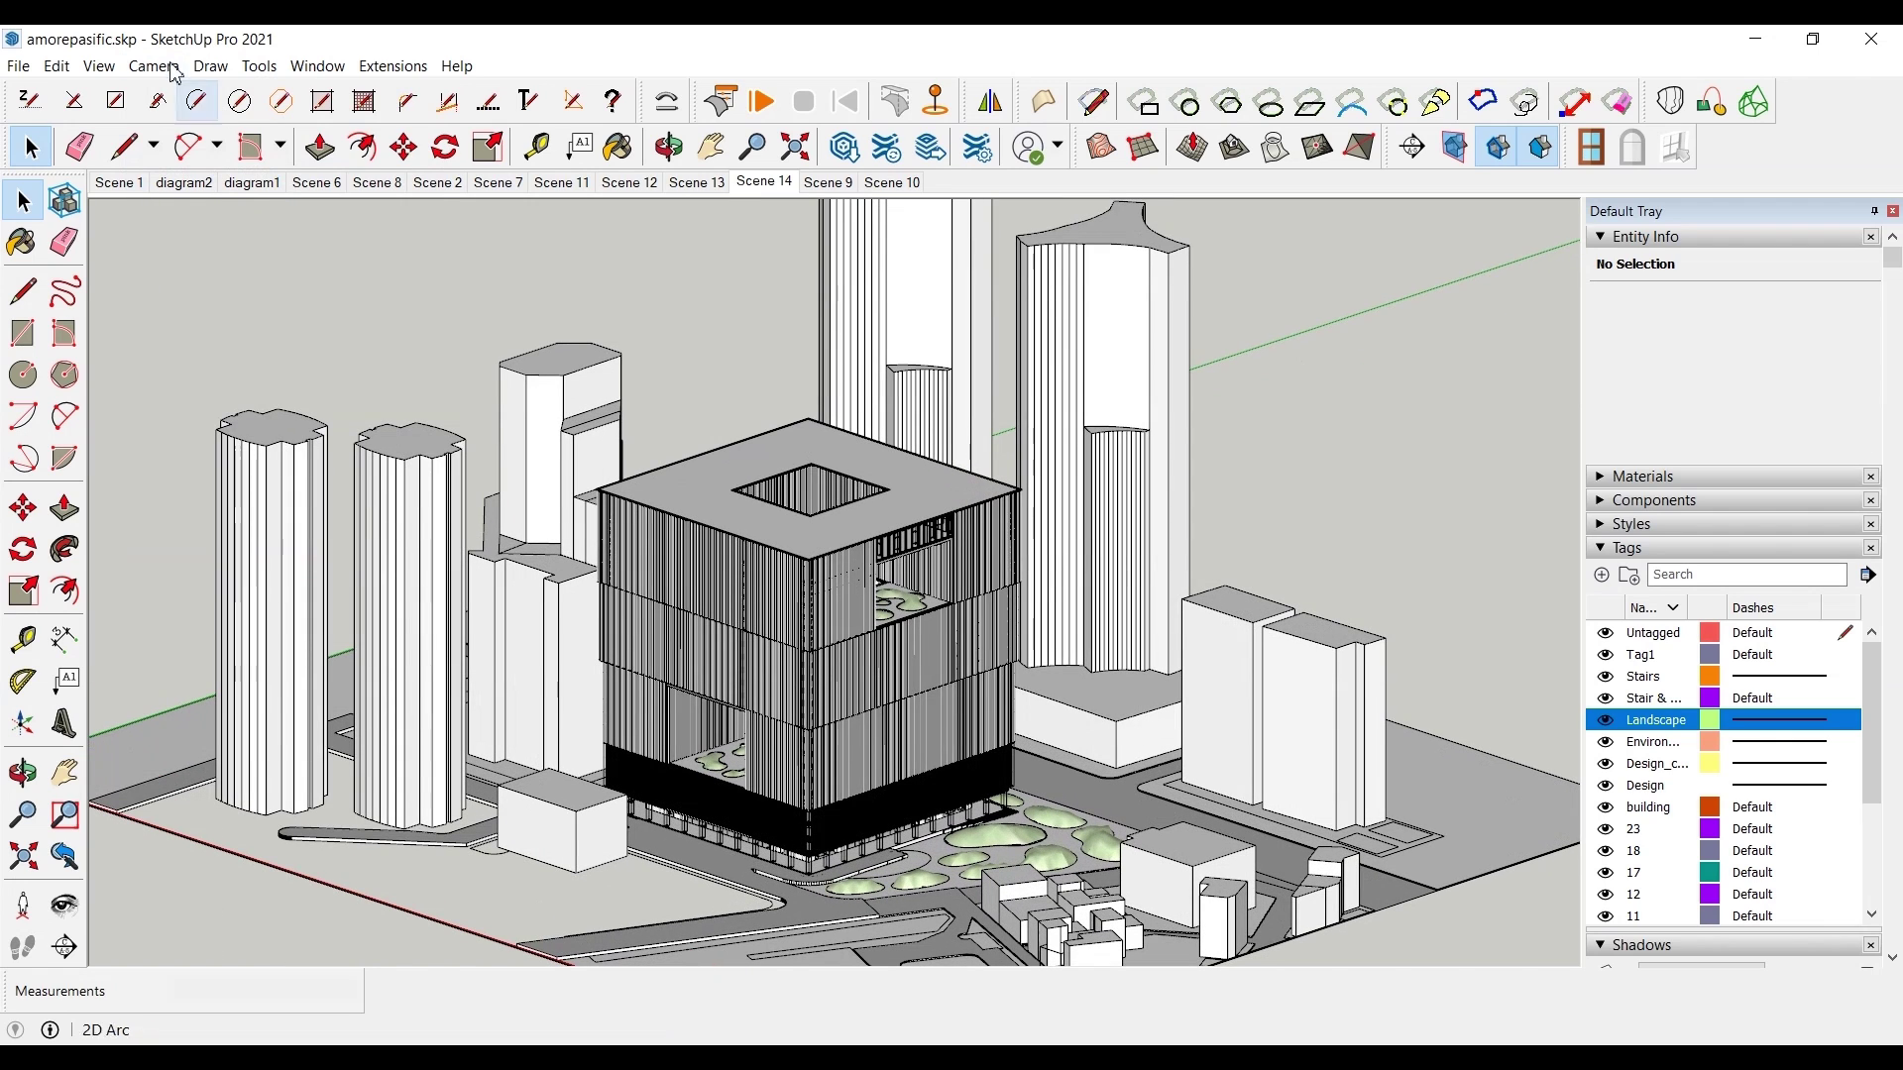
pyautogui.click(154, 65)
pyautogui.moveTo(397, 140)
pyautogui.click(495, 288)
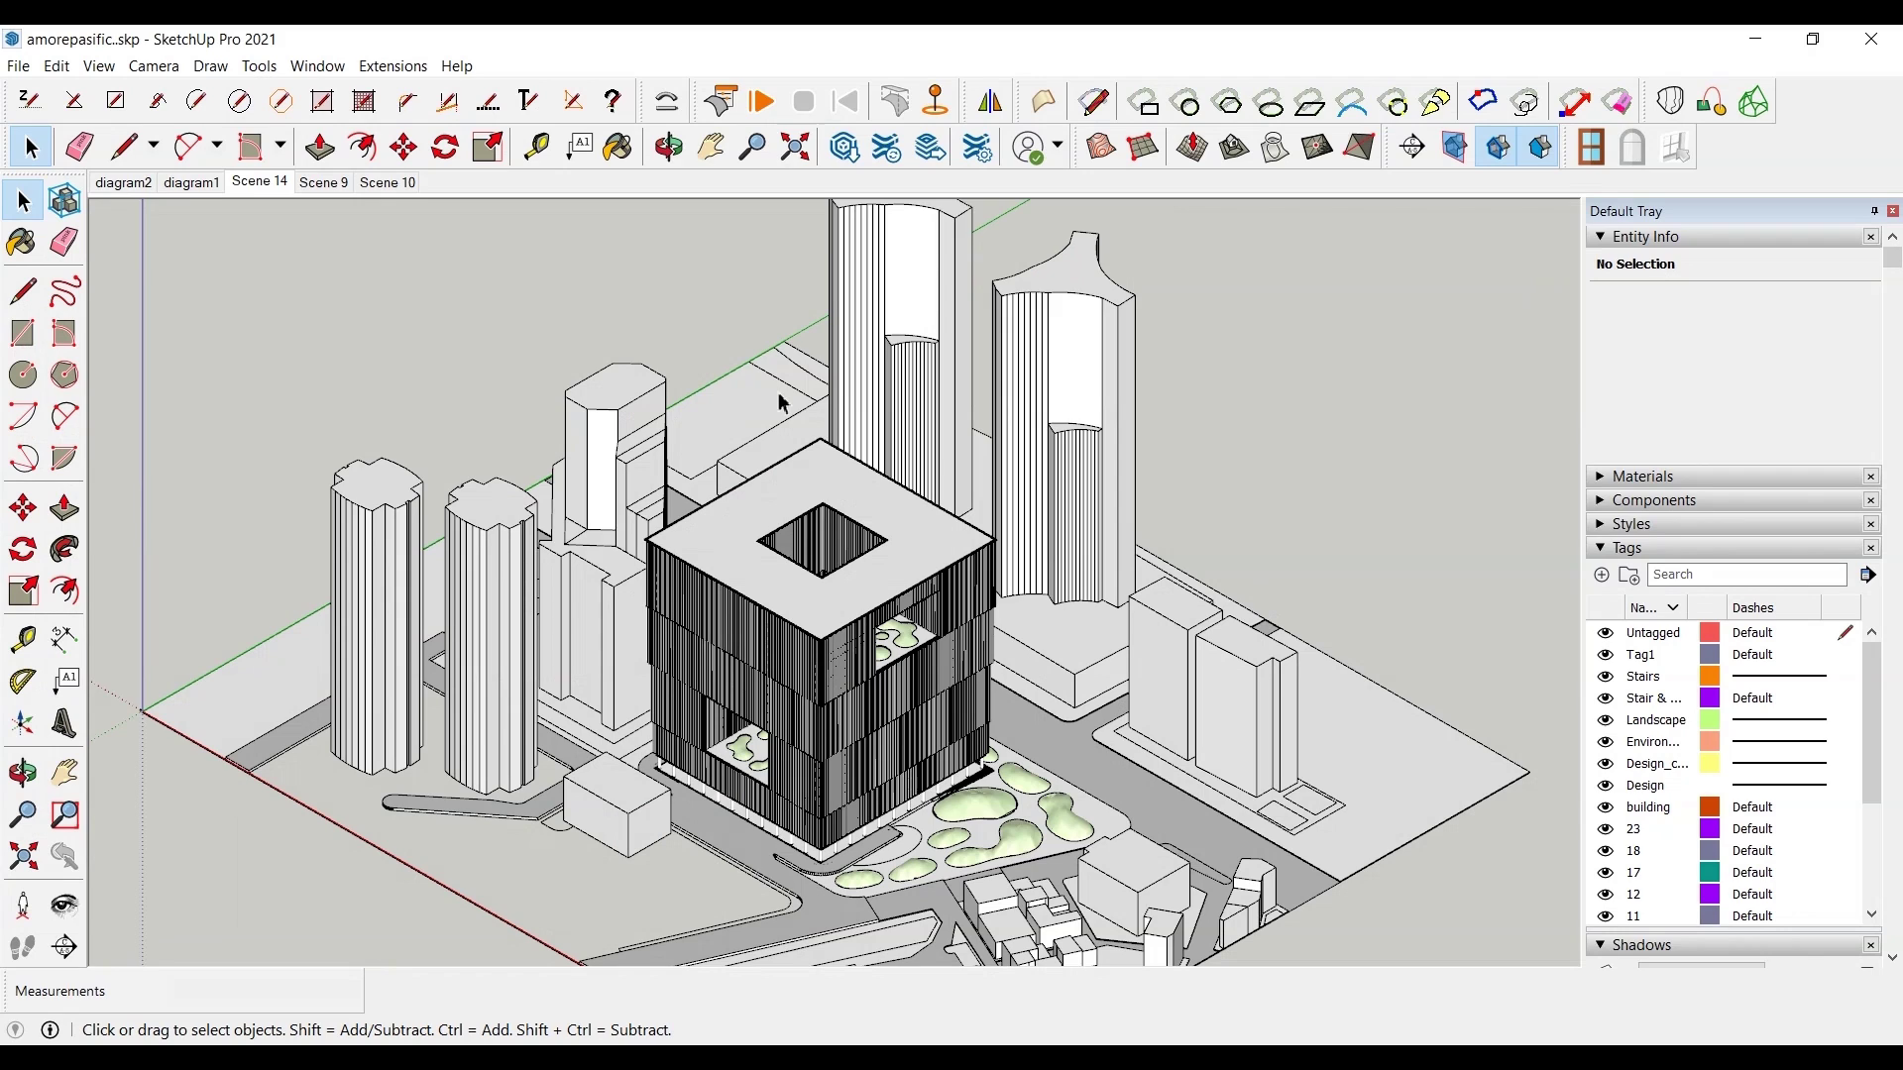
# - Collapse the Entity Info, Tags and Shadows panels, then add a scene from the current view
pyautogui.click(1612, 238)
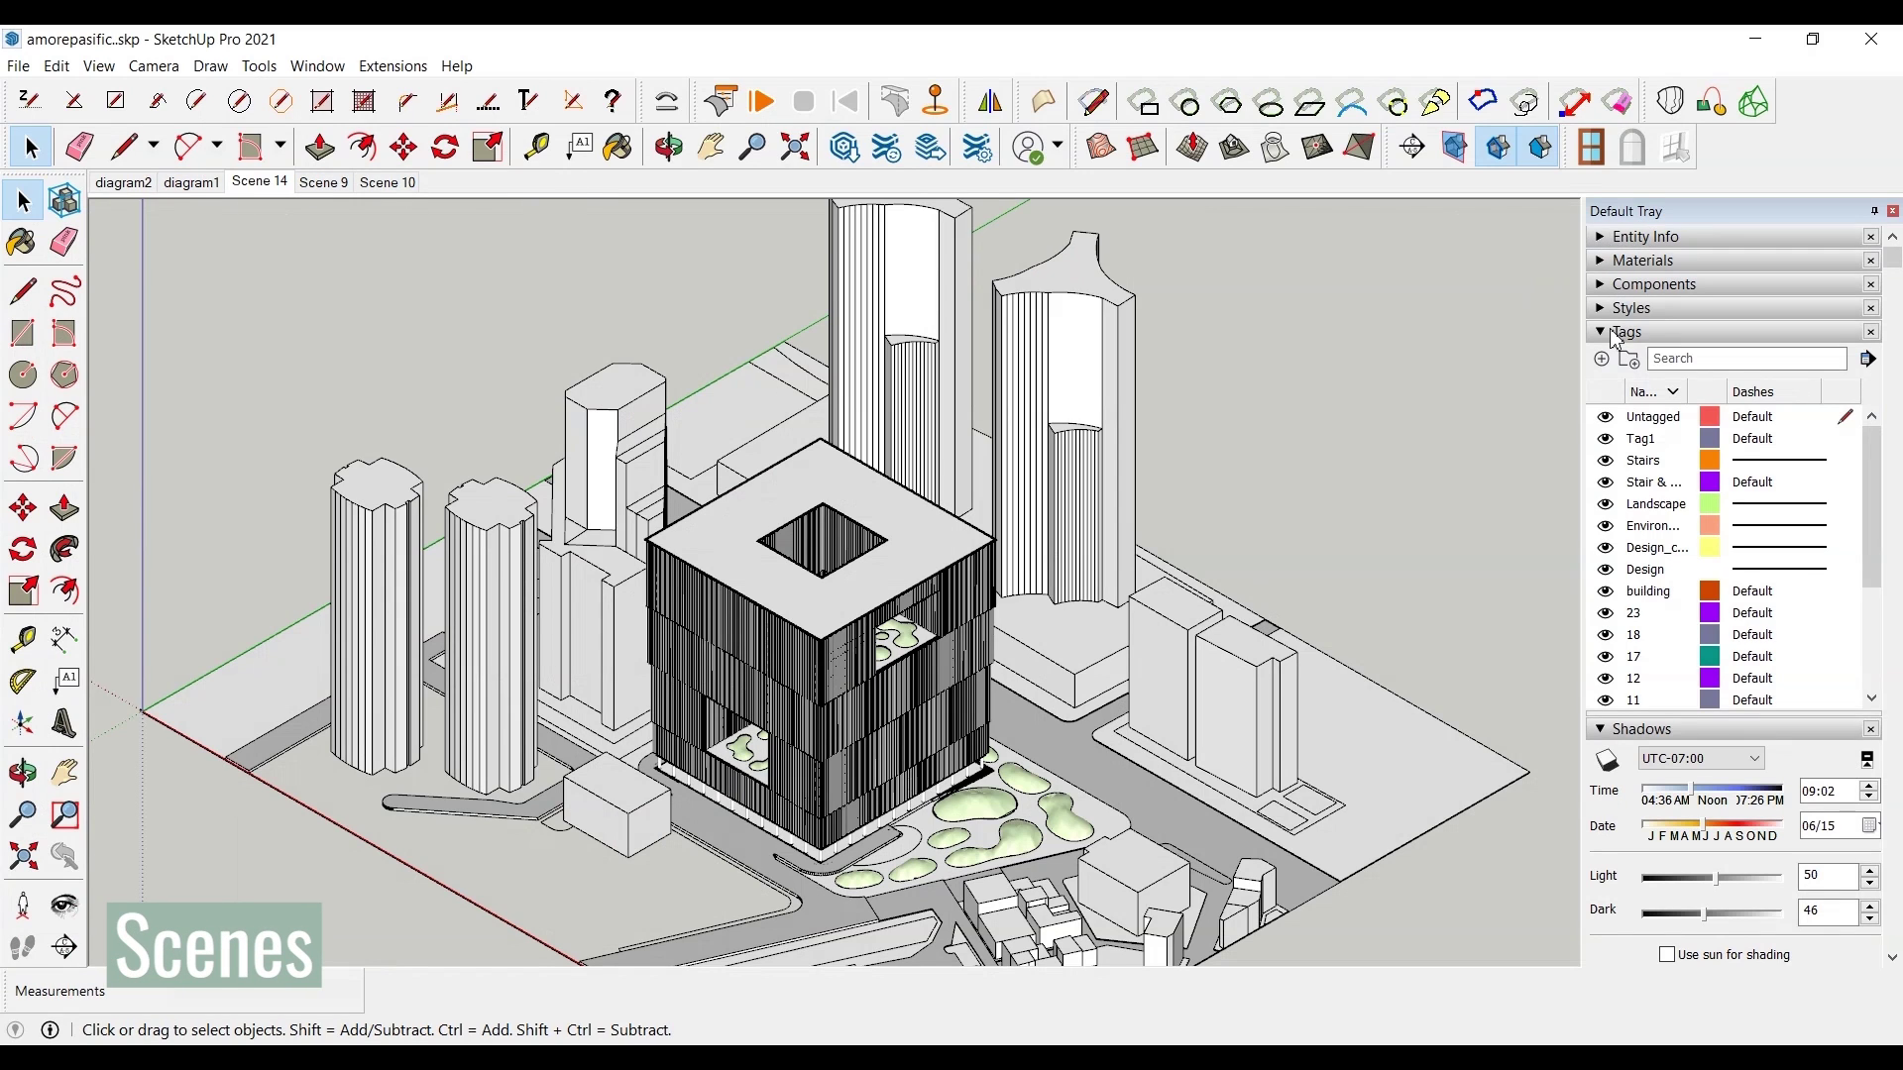
pyautogui.click(1613, 335)
pyautogui.click(1607, 359)
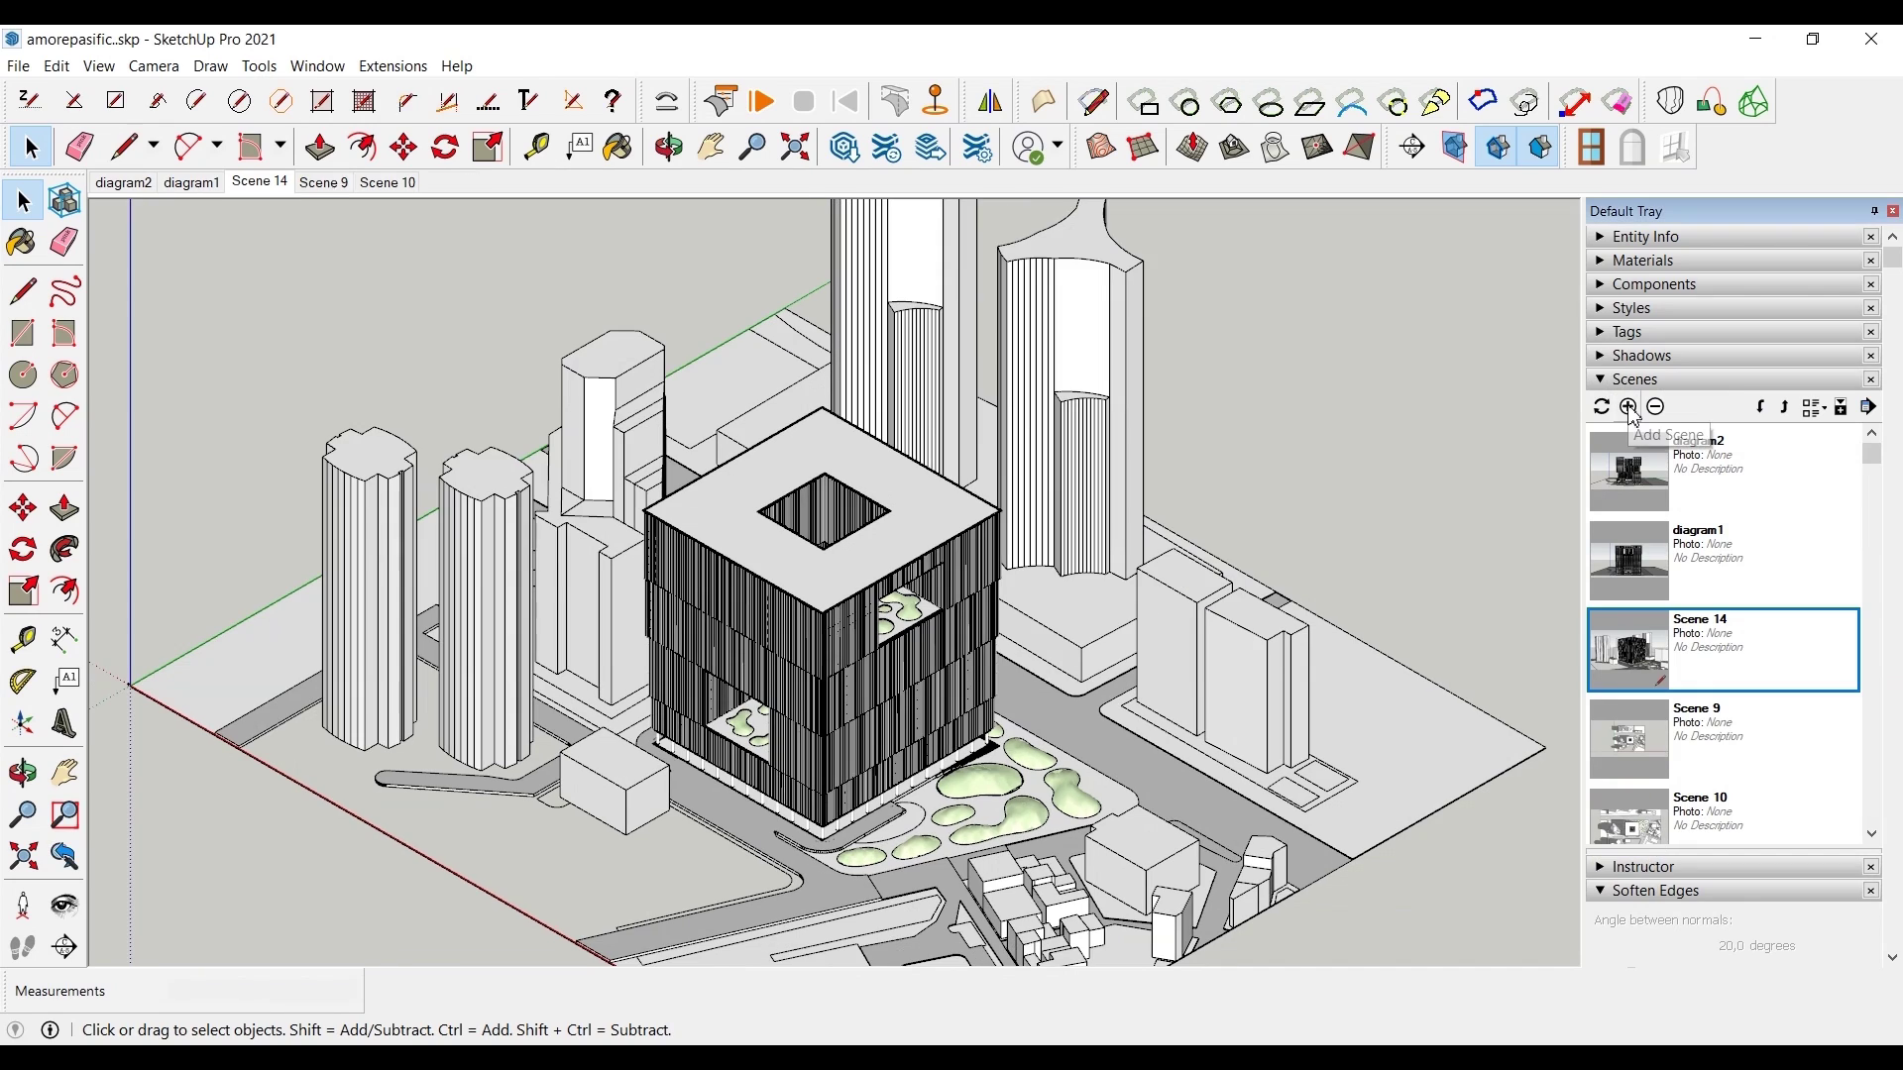
pyautogui.click(1630, 408)
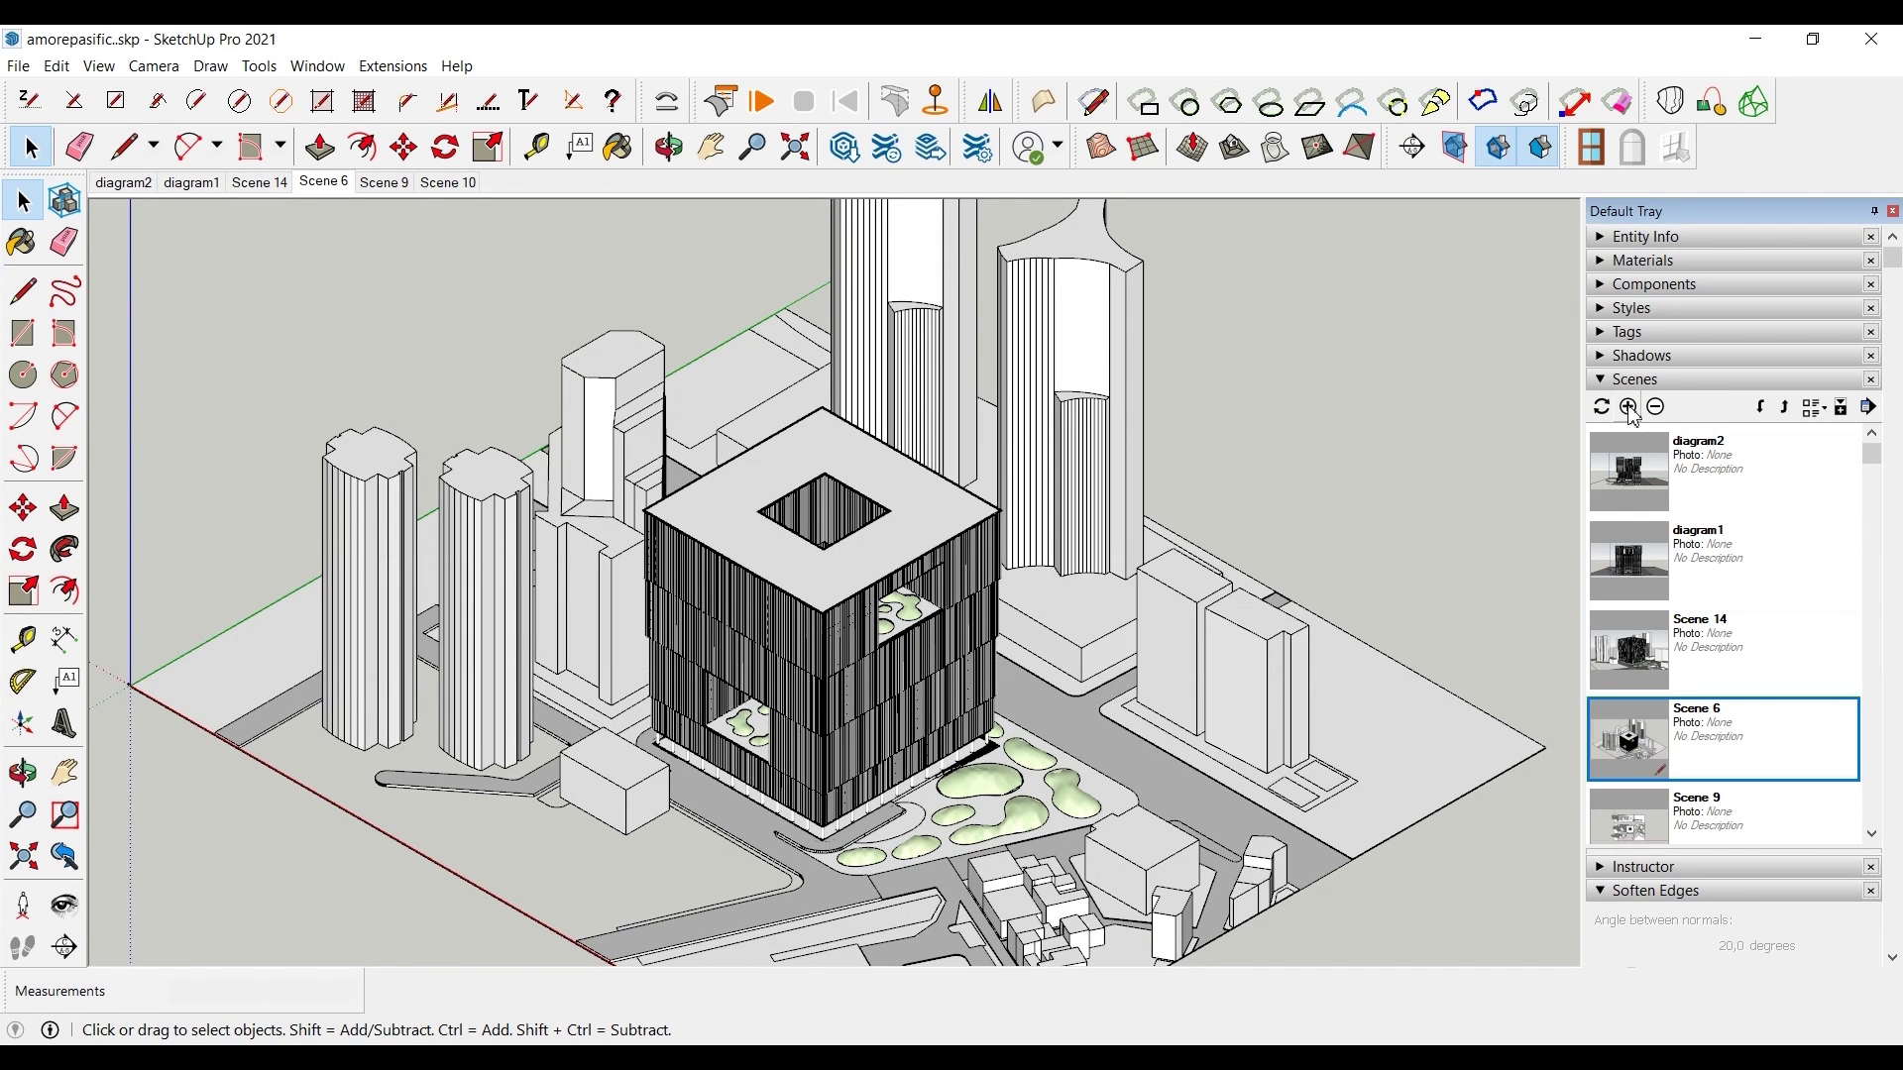
# - Rename Scene 6 to 'New'
pyautogui.rightClick(1650, 739)
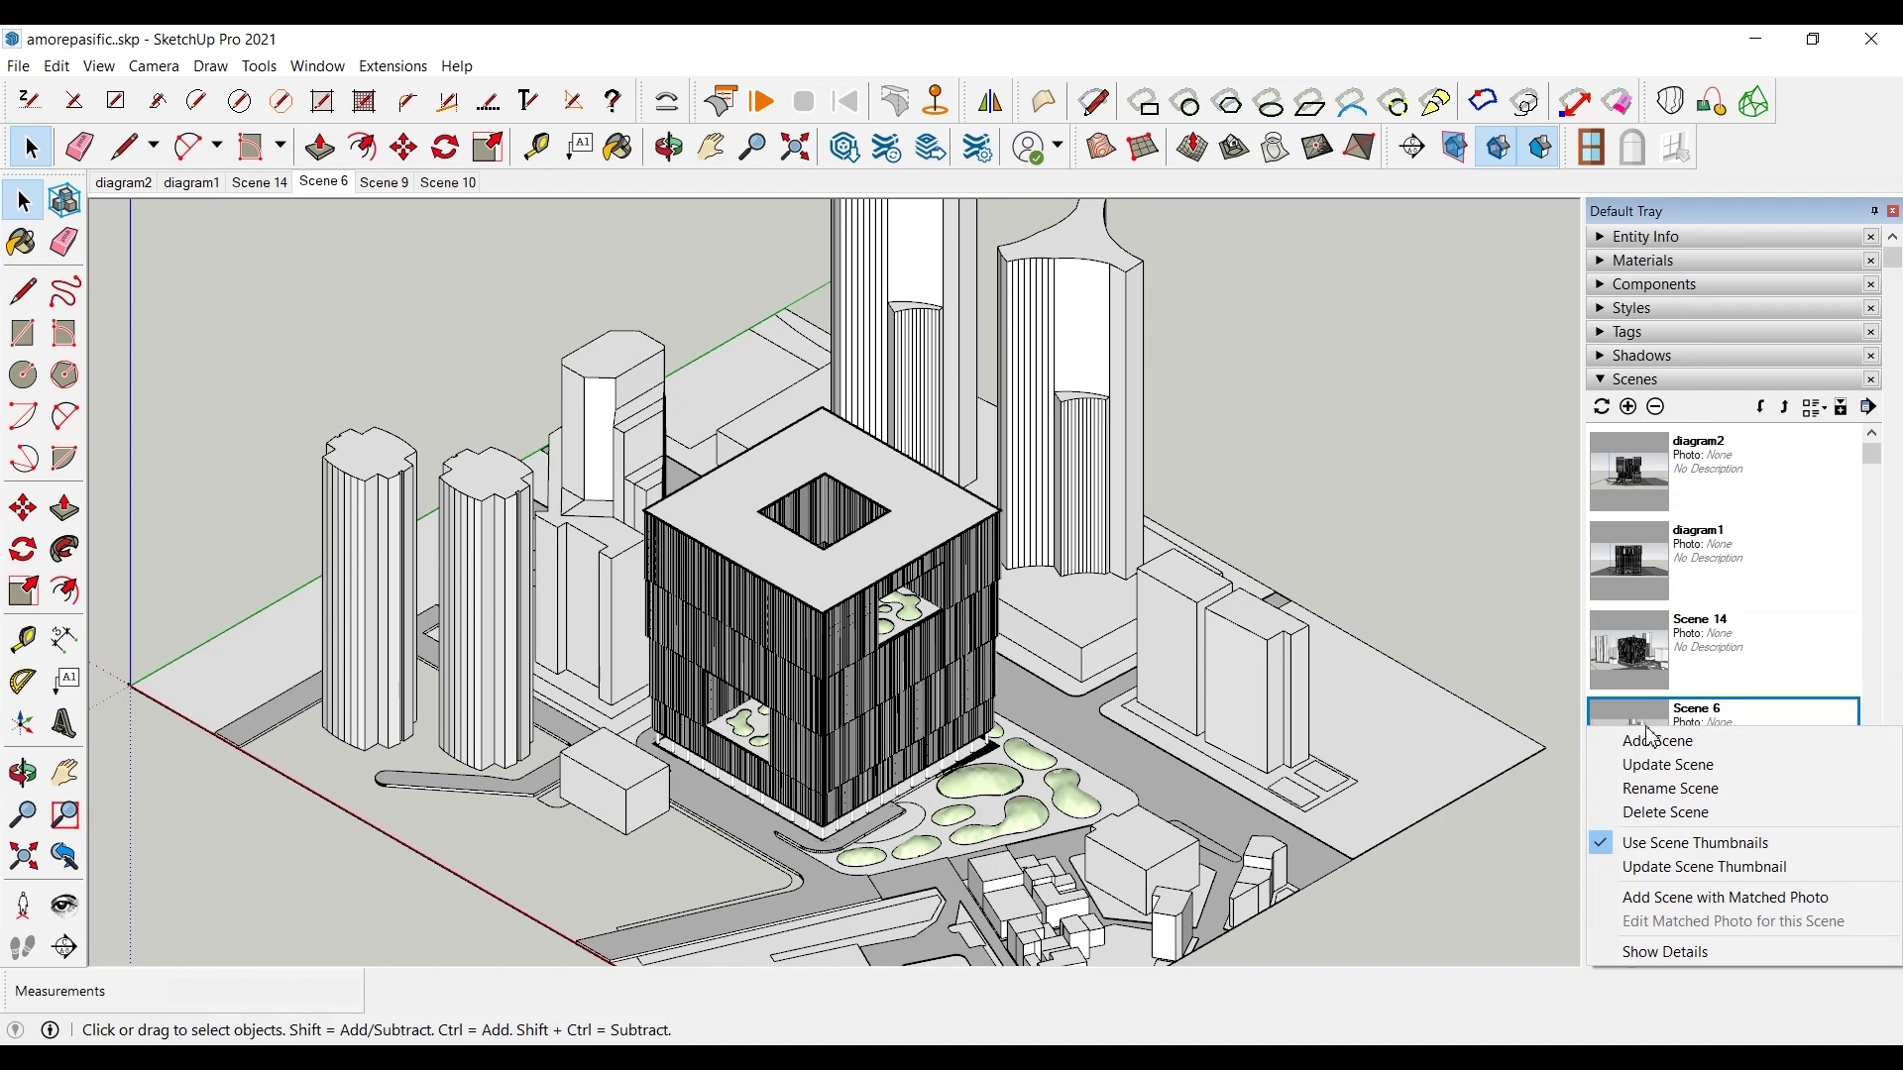
pyautogui.click(1645, 789)
pyautogui.write('New')
pyautogui.scroll(4, 821, 612)
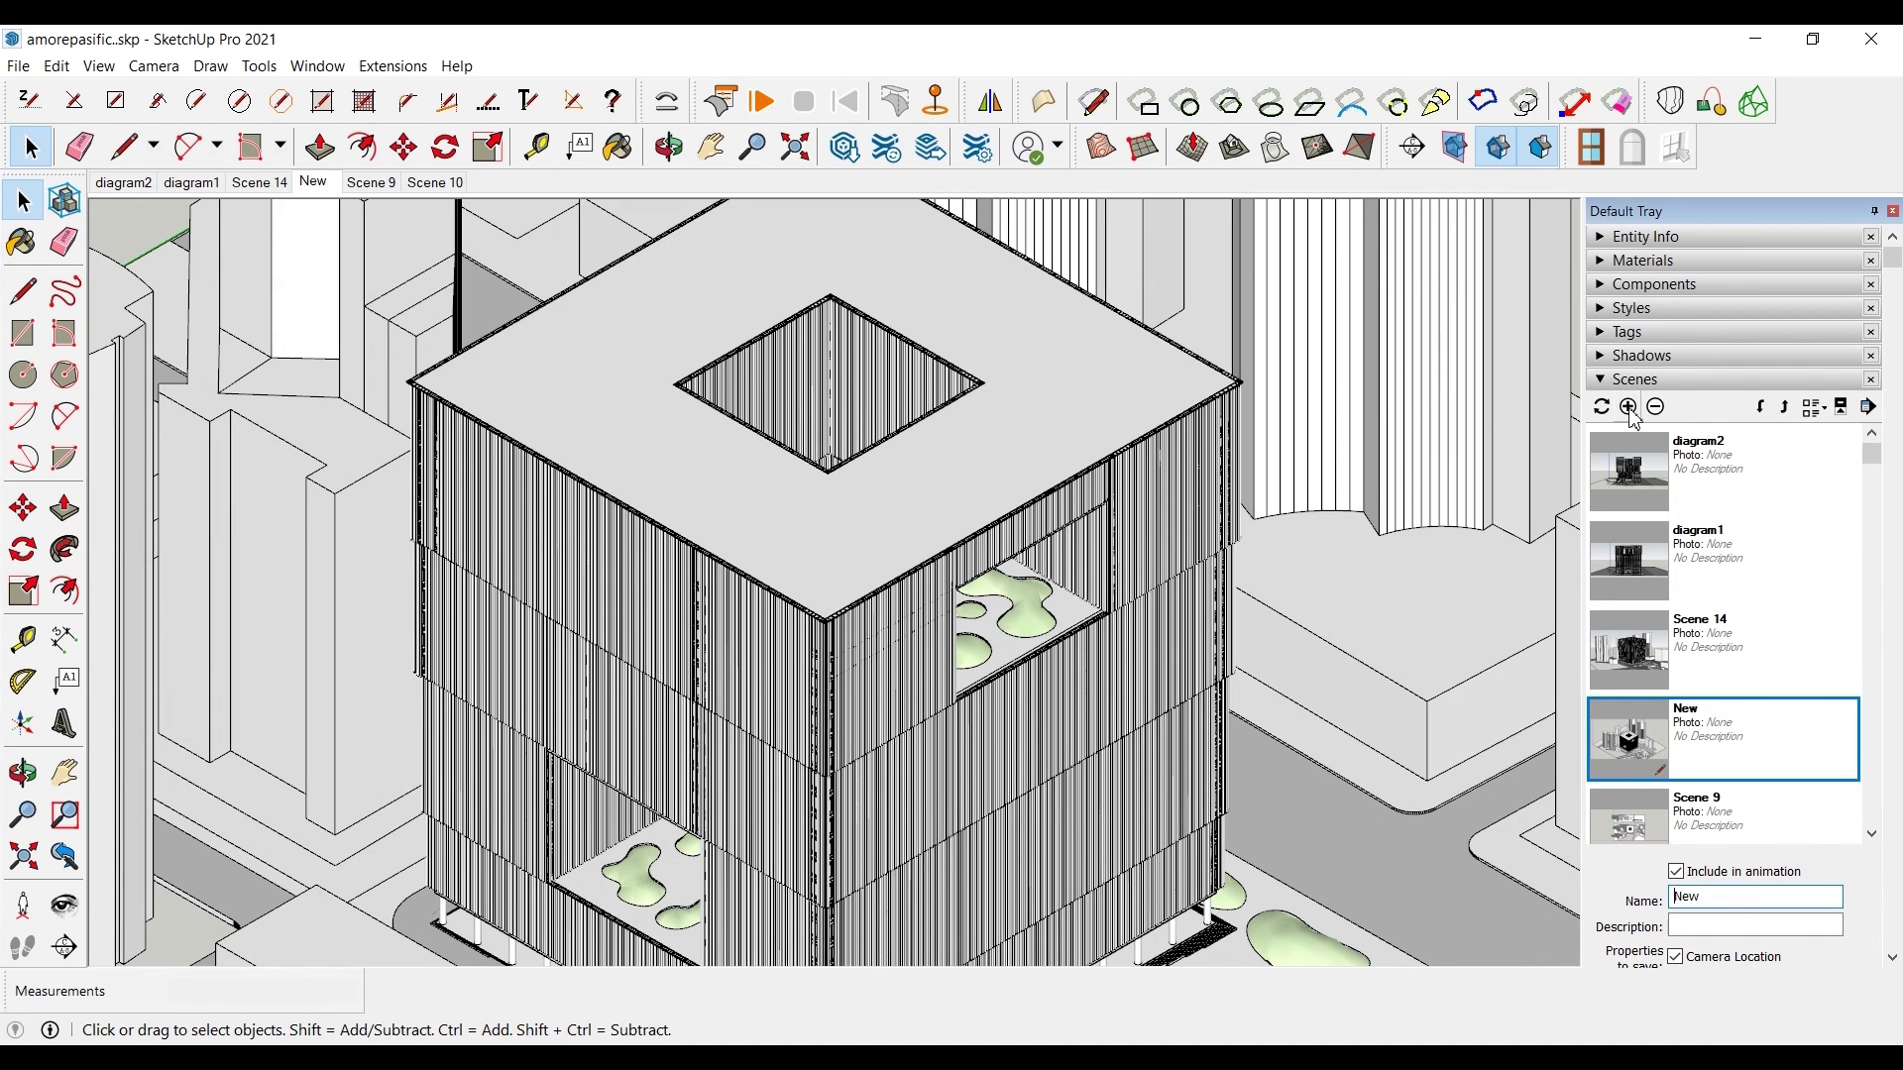
# - Add another scene from the current view and rename Scene 7 to 'New2'
pyautogui.rightClick(331, 193)
pyautogui.click(405, 253)
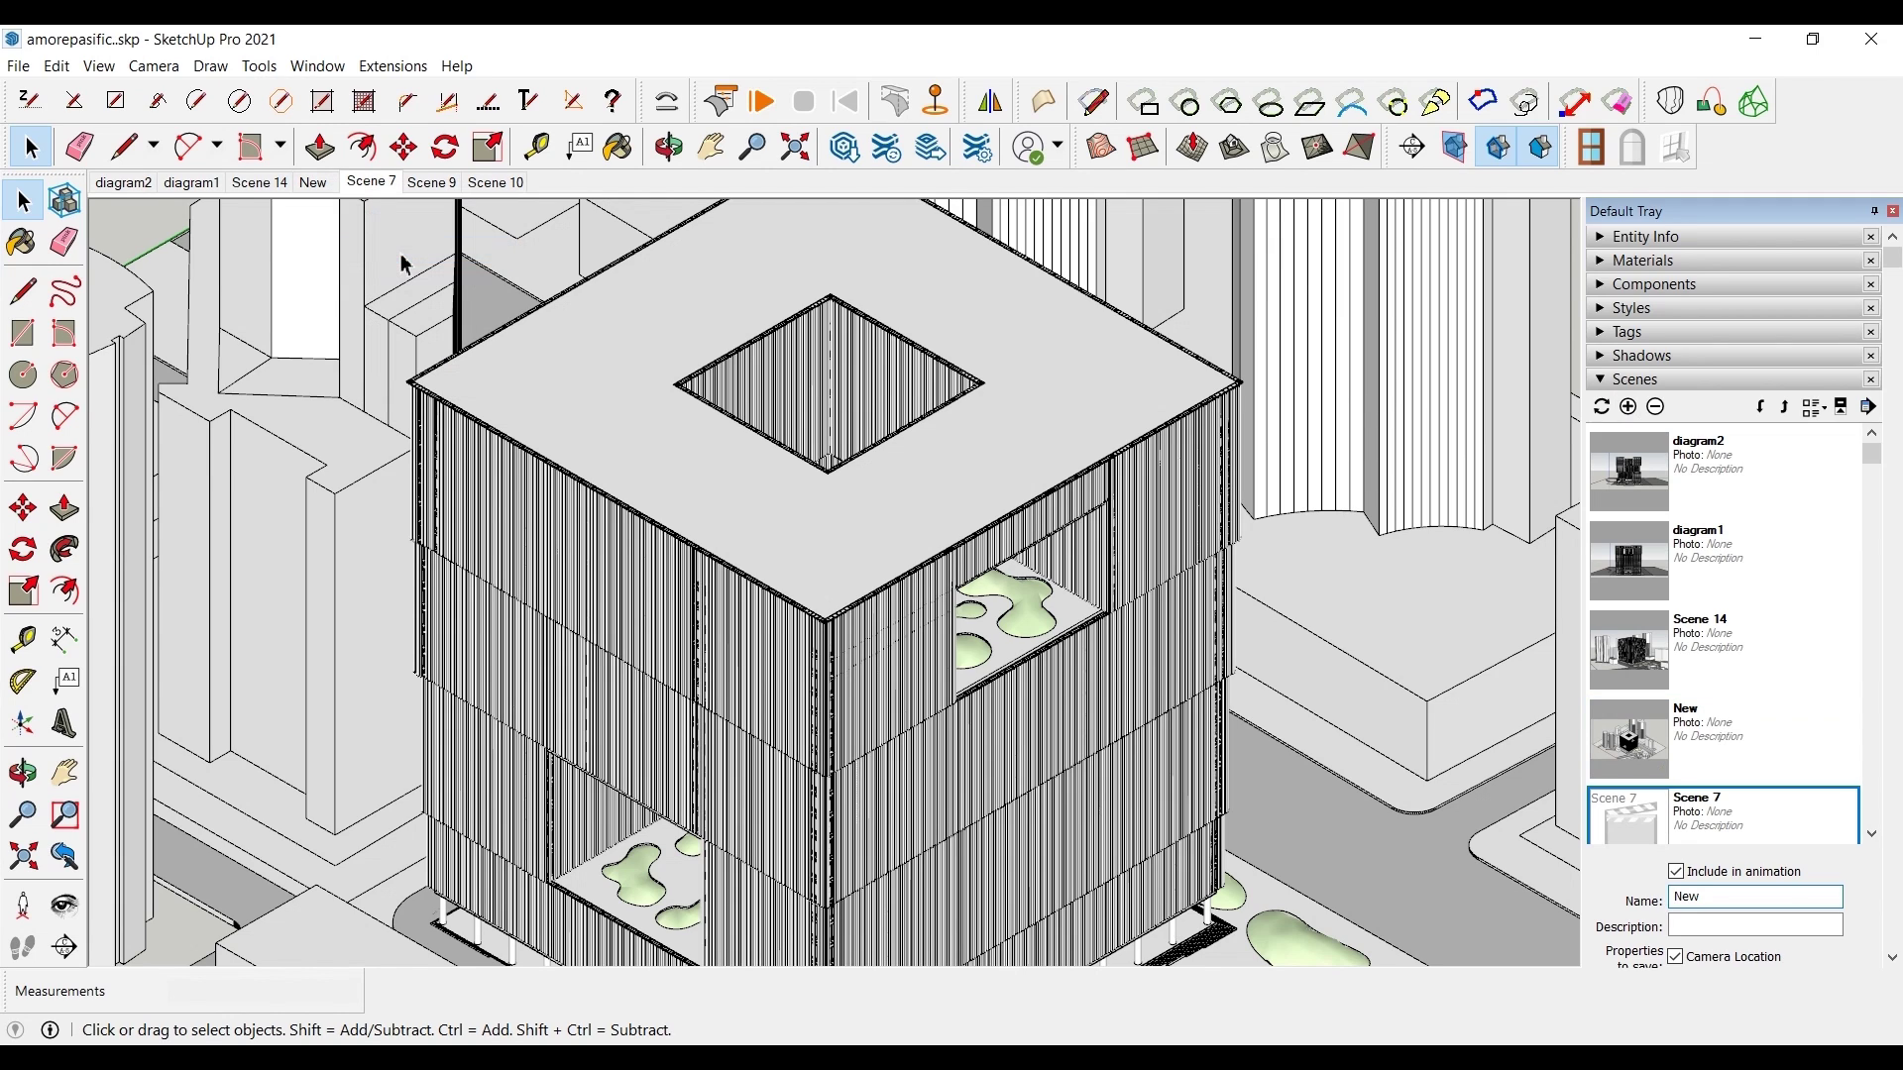
pyautogui.rightClick(369, 183)
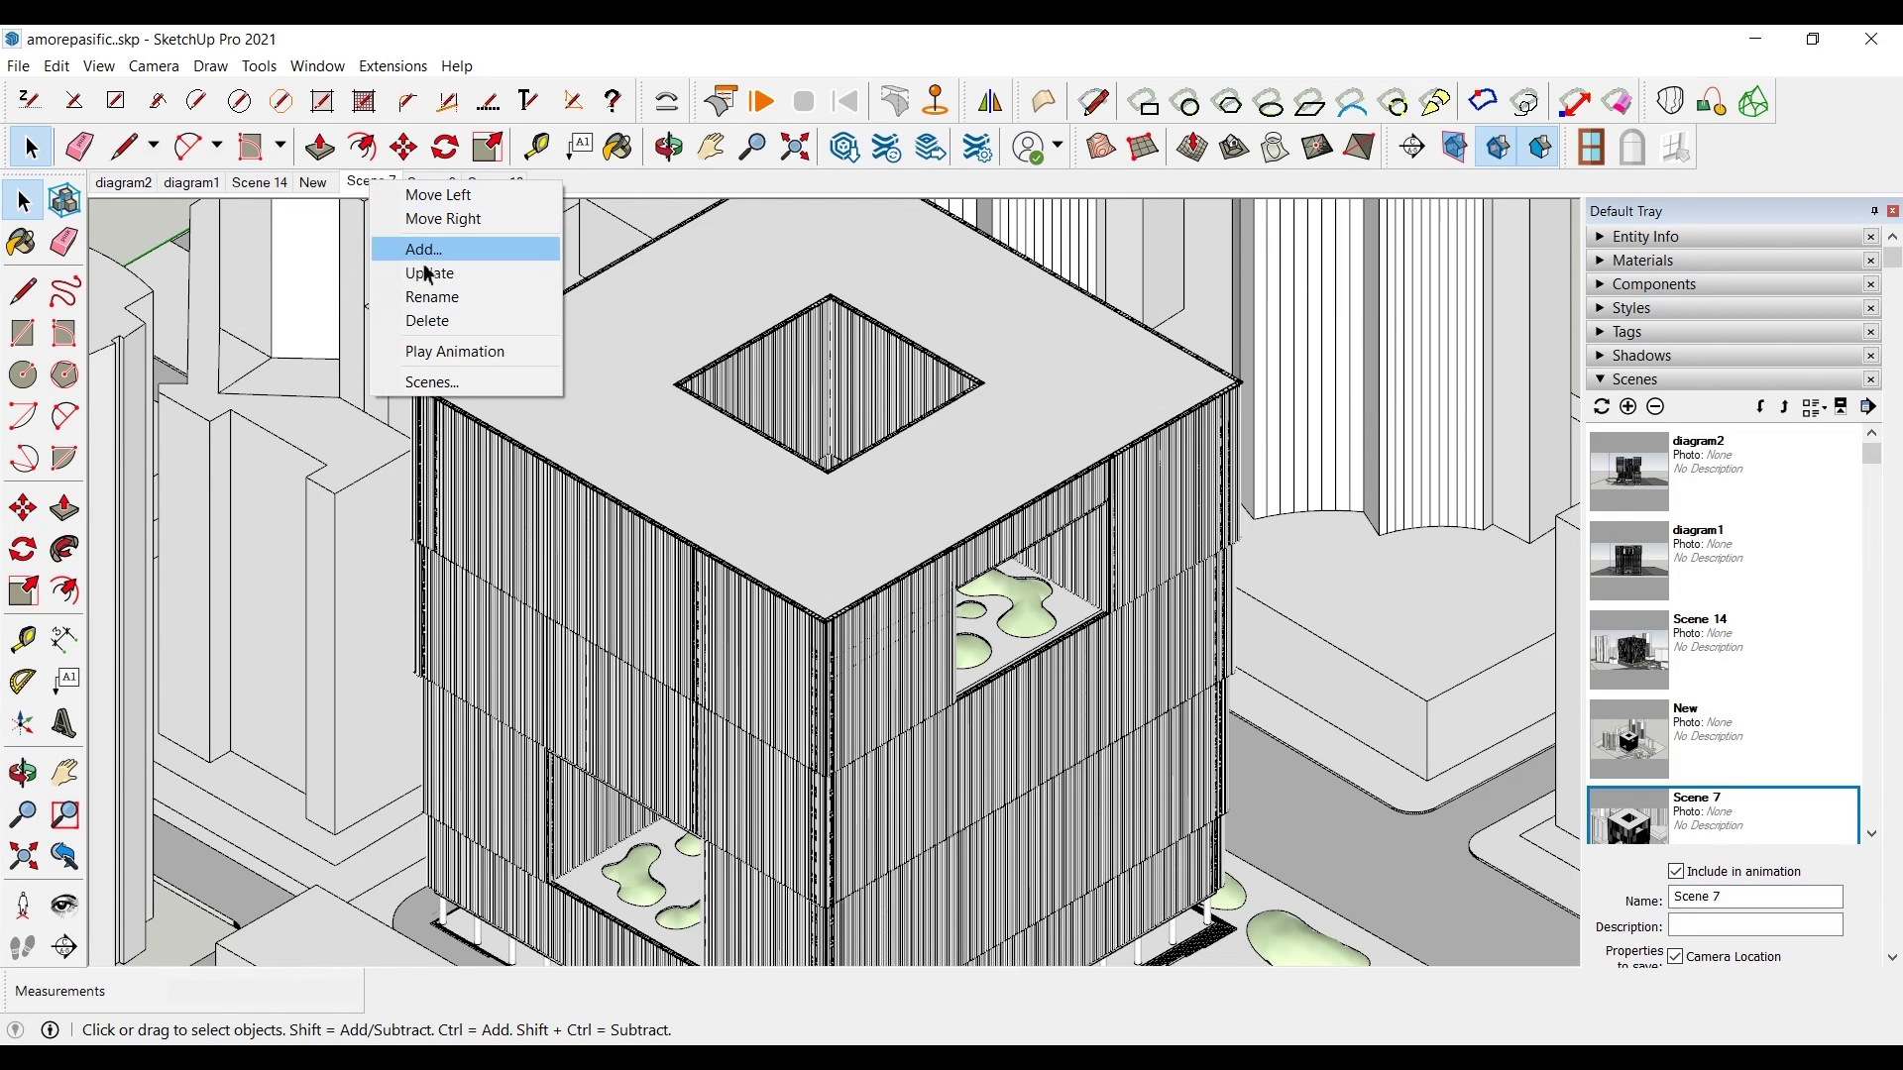
pyautogui.click(421, 297)
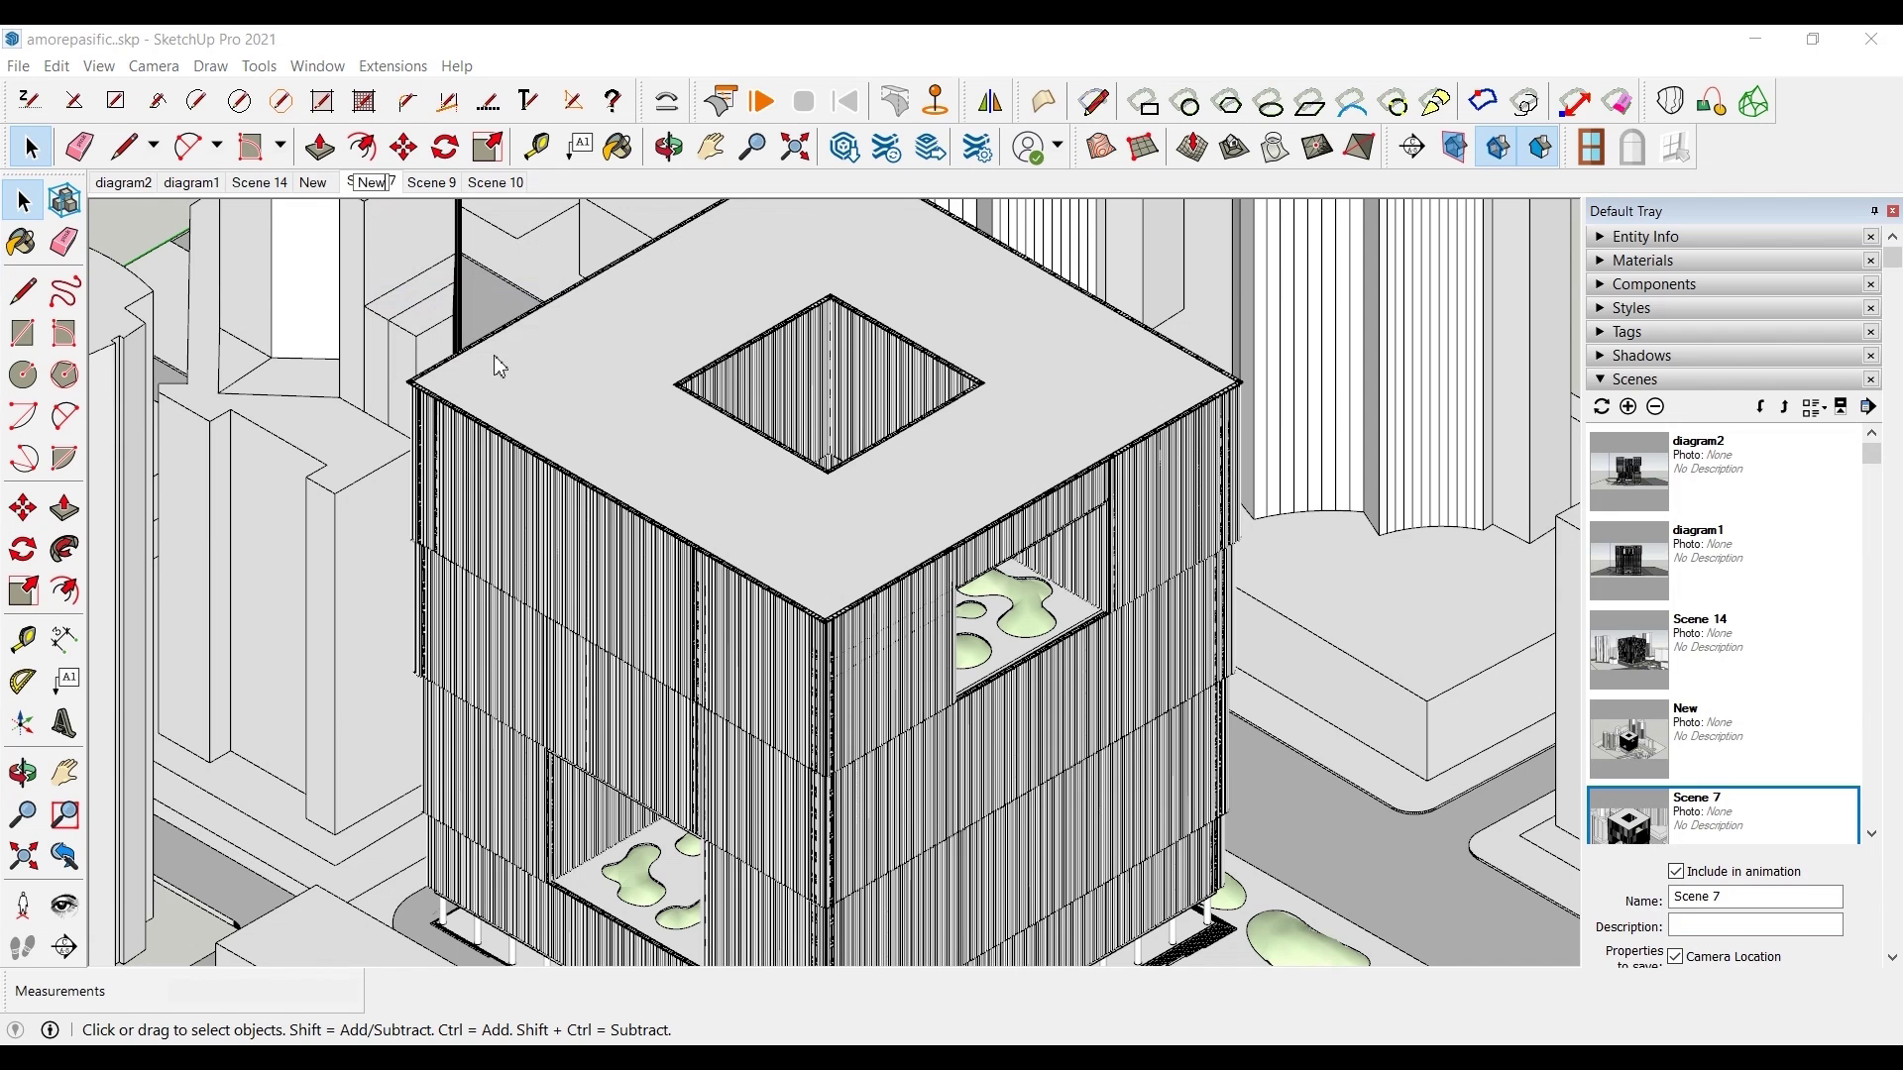
pyautogui.write('New2')
pyautogui.press('Return')
# - Delete the 'New' scene and confirm the deletion
pyautogui.click(328, 185)
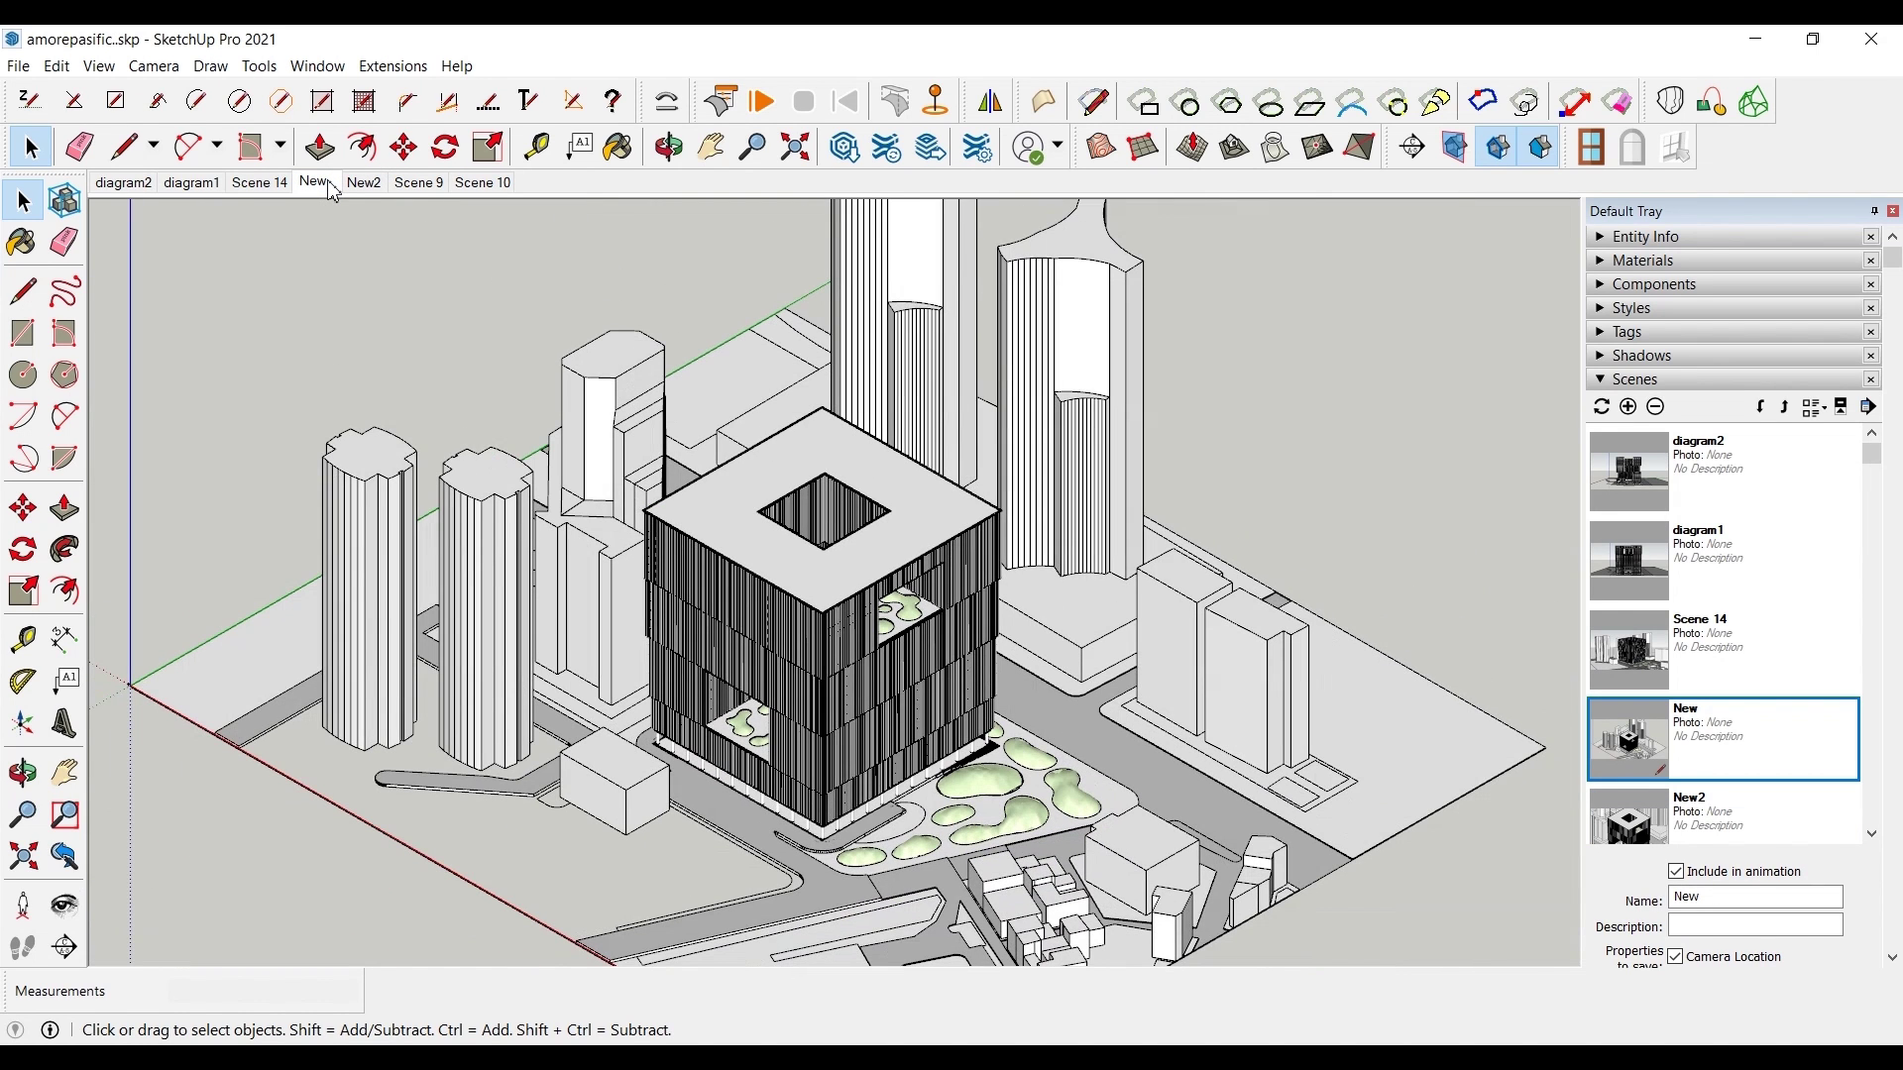
pyautogui.rightClick(333, 189)
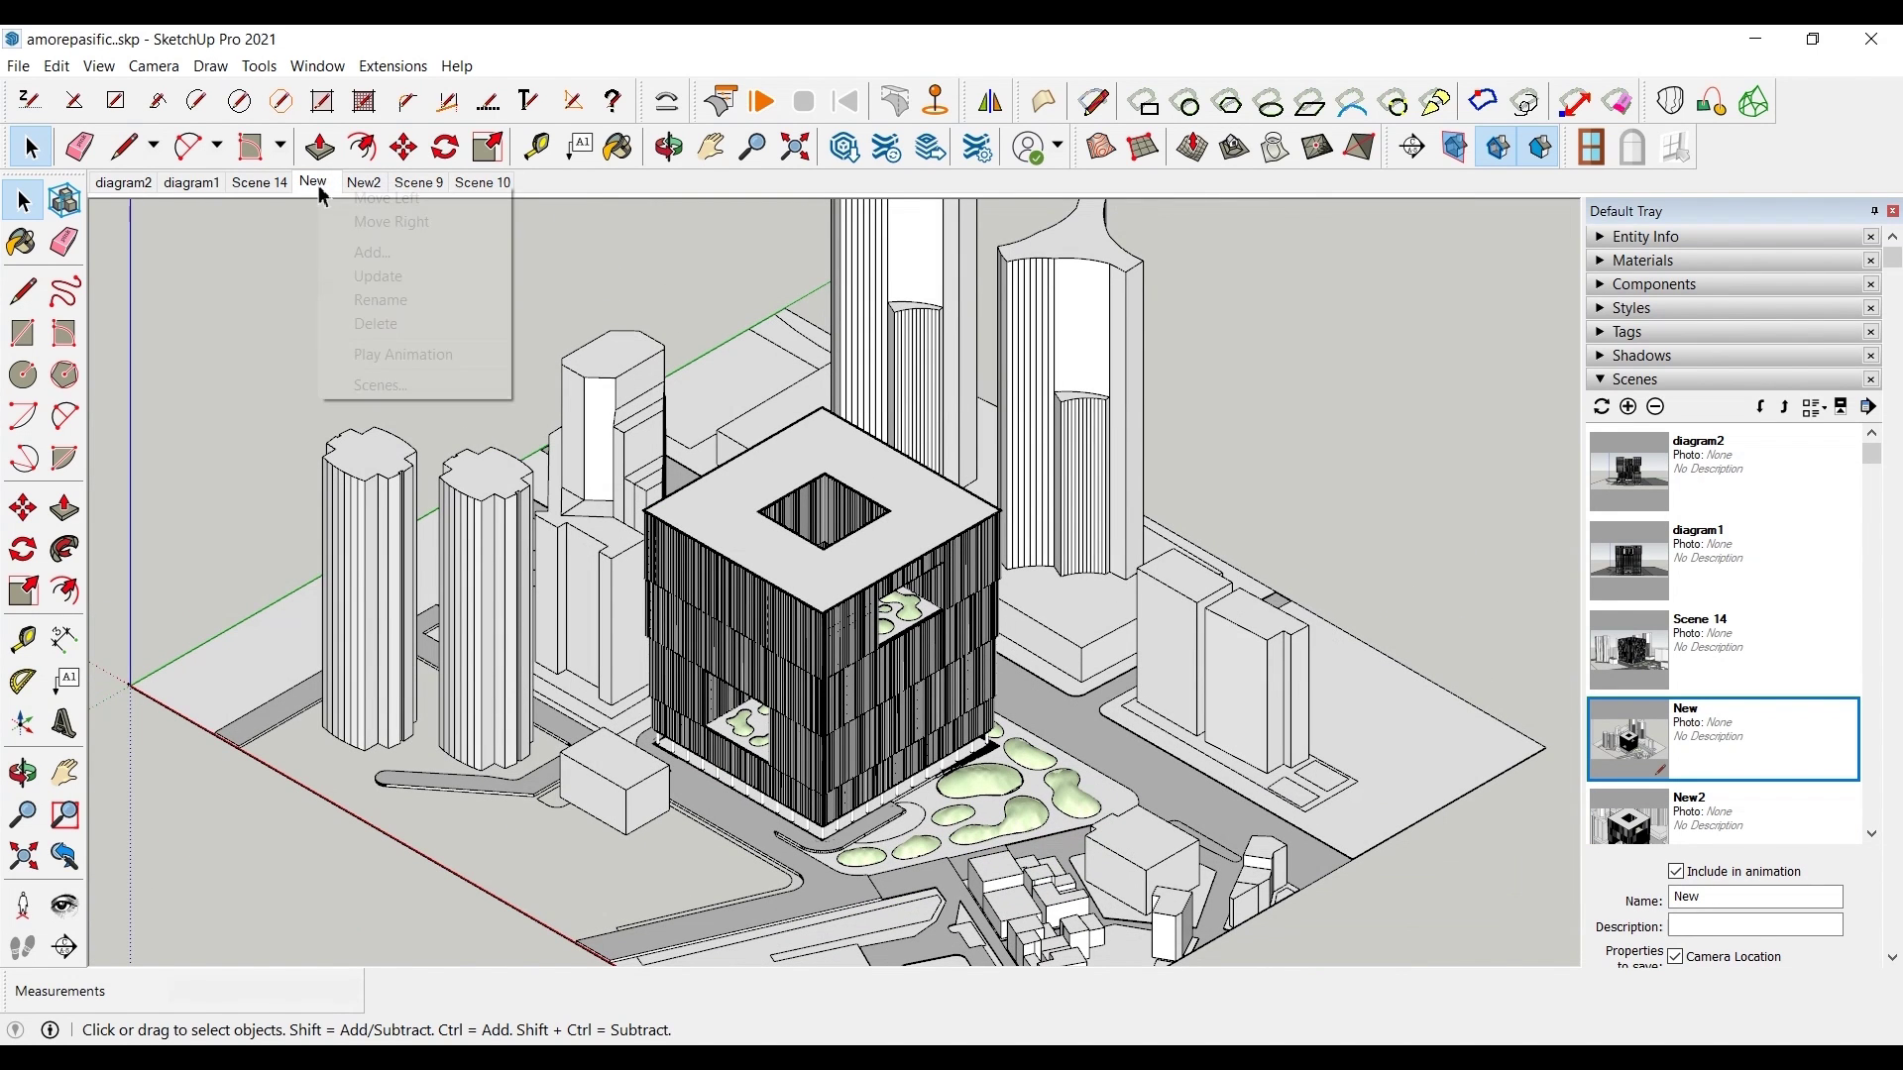
pyautogui.click(377, 333)
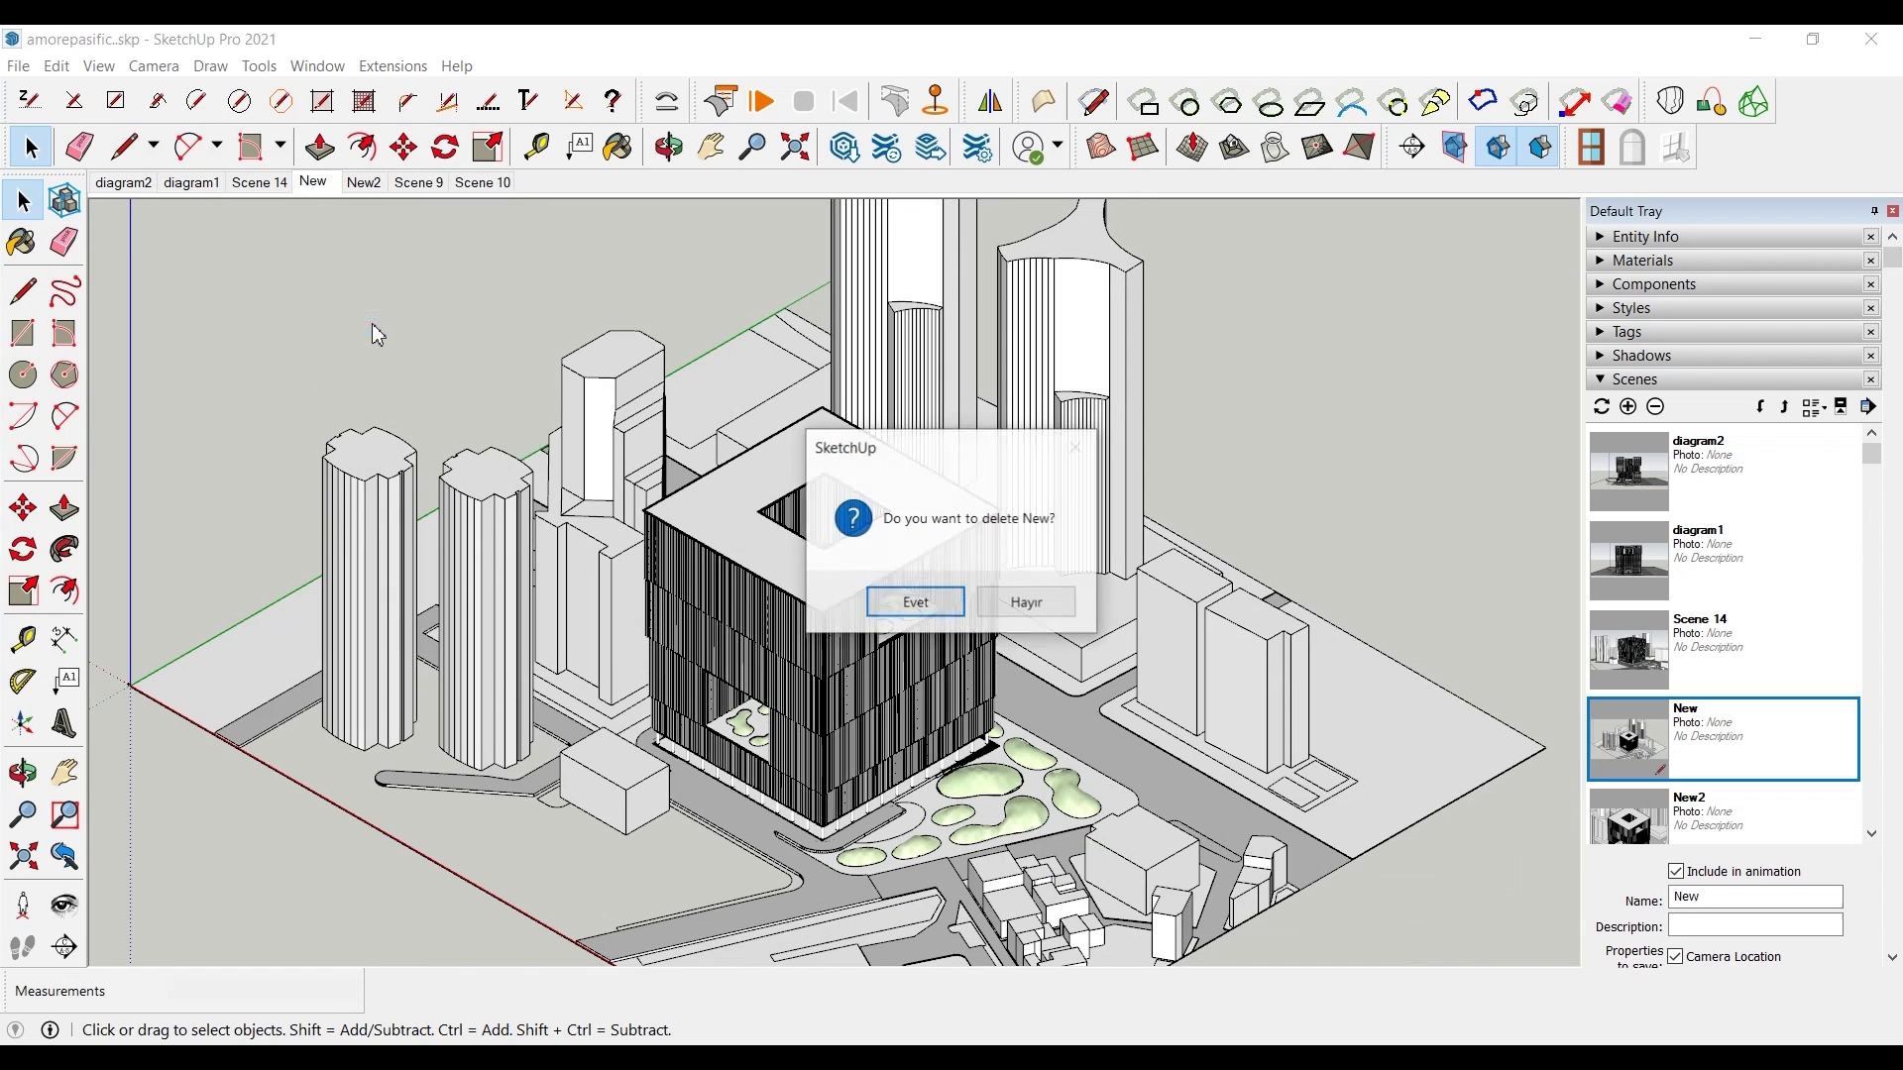
pyautogui.click(905, 599)
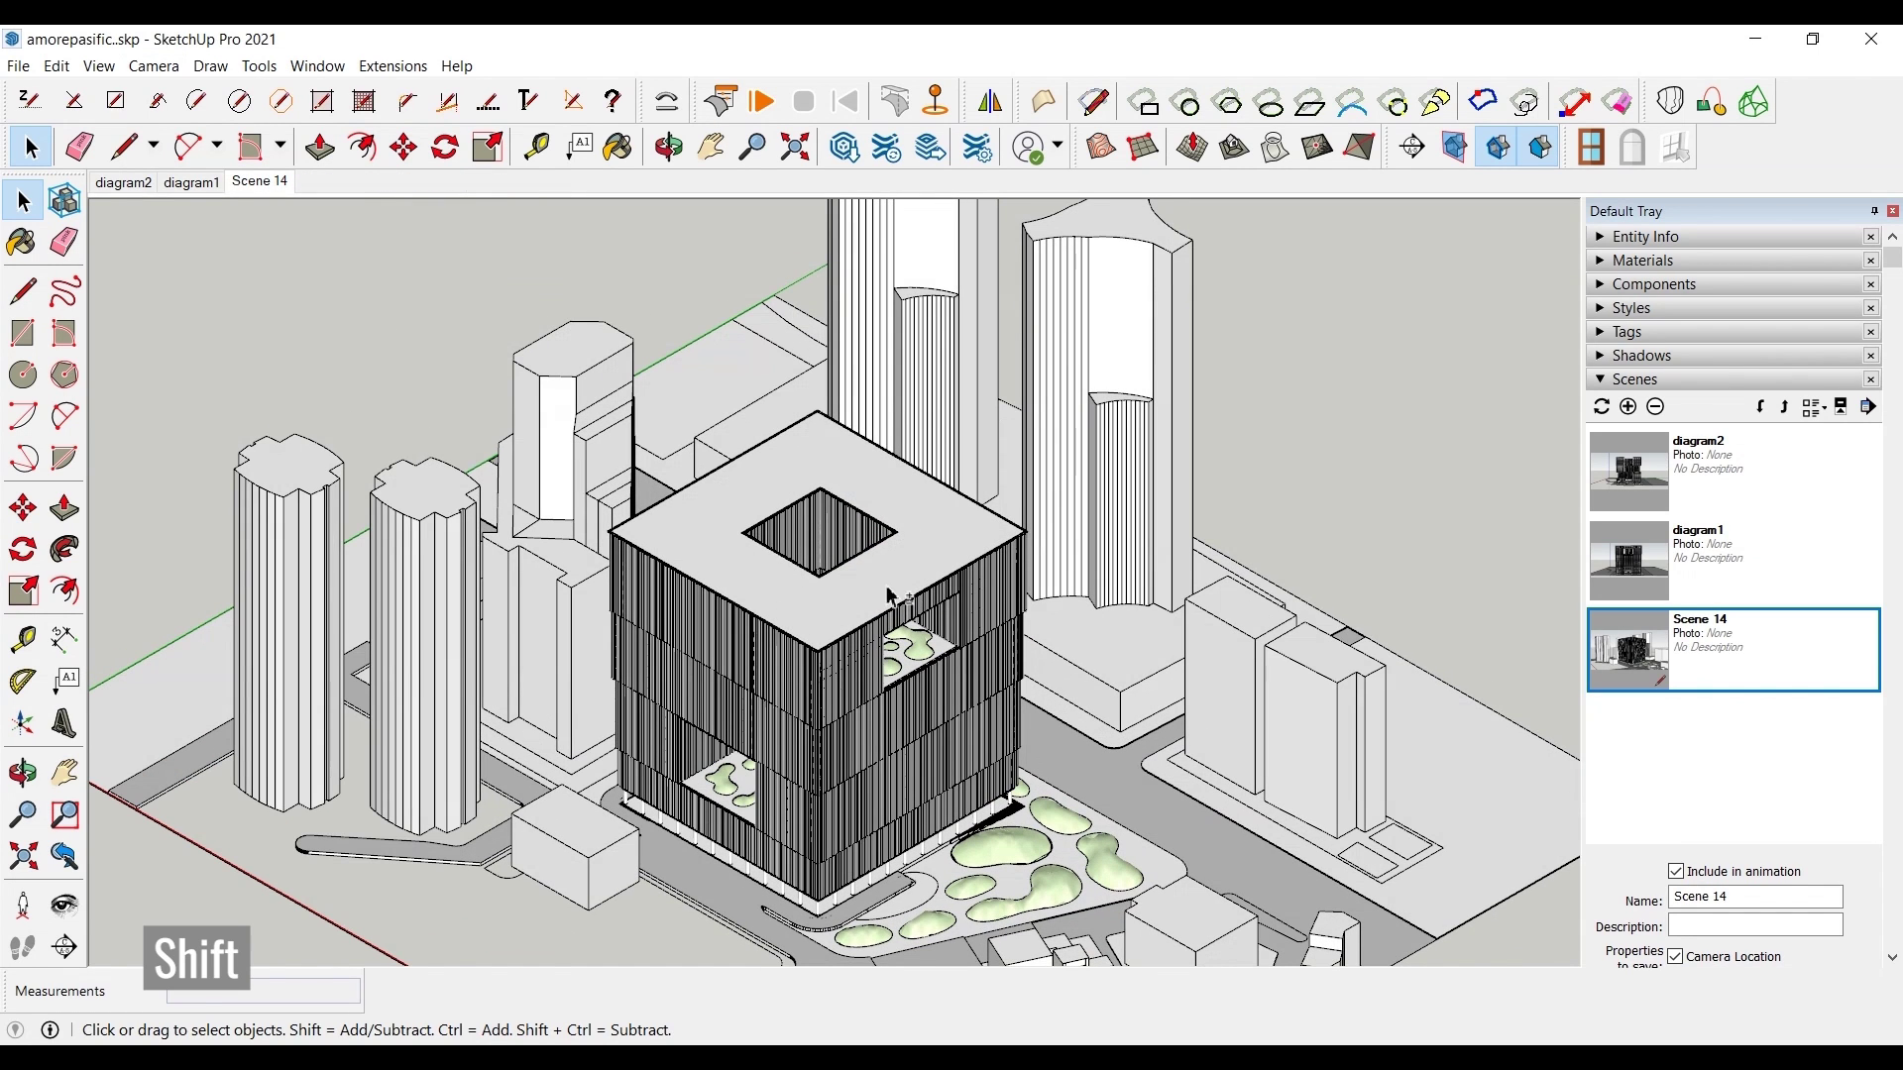
pyautogui.moveTo(889, 596); pyautogui.dragTo(889, 519)
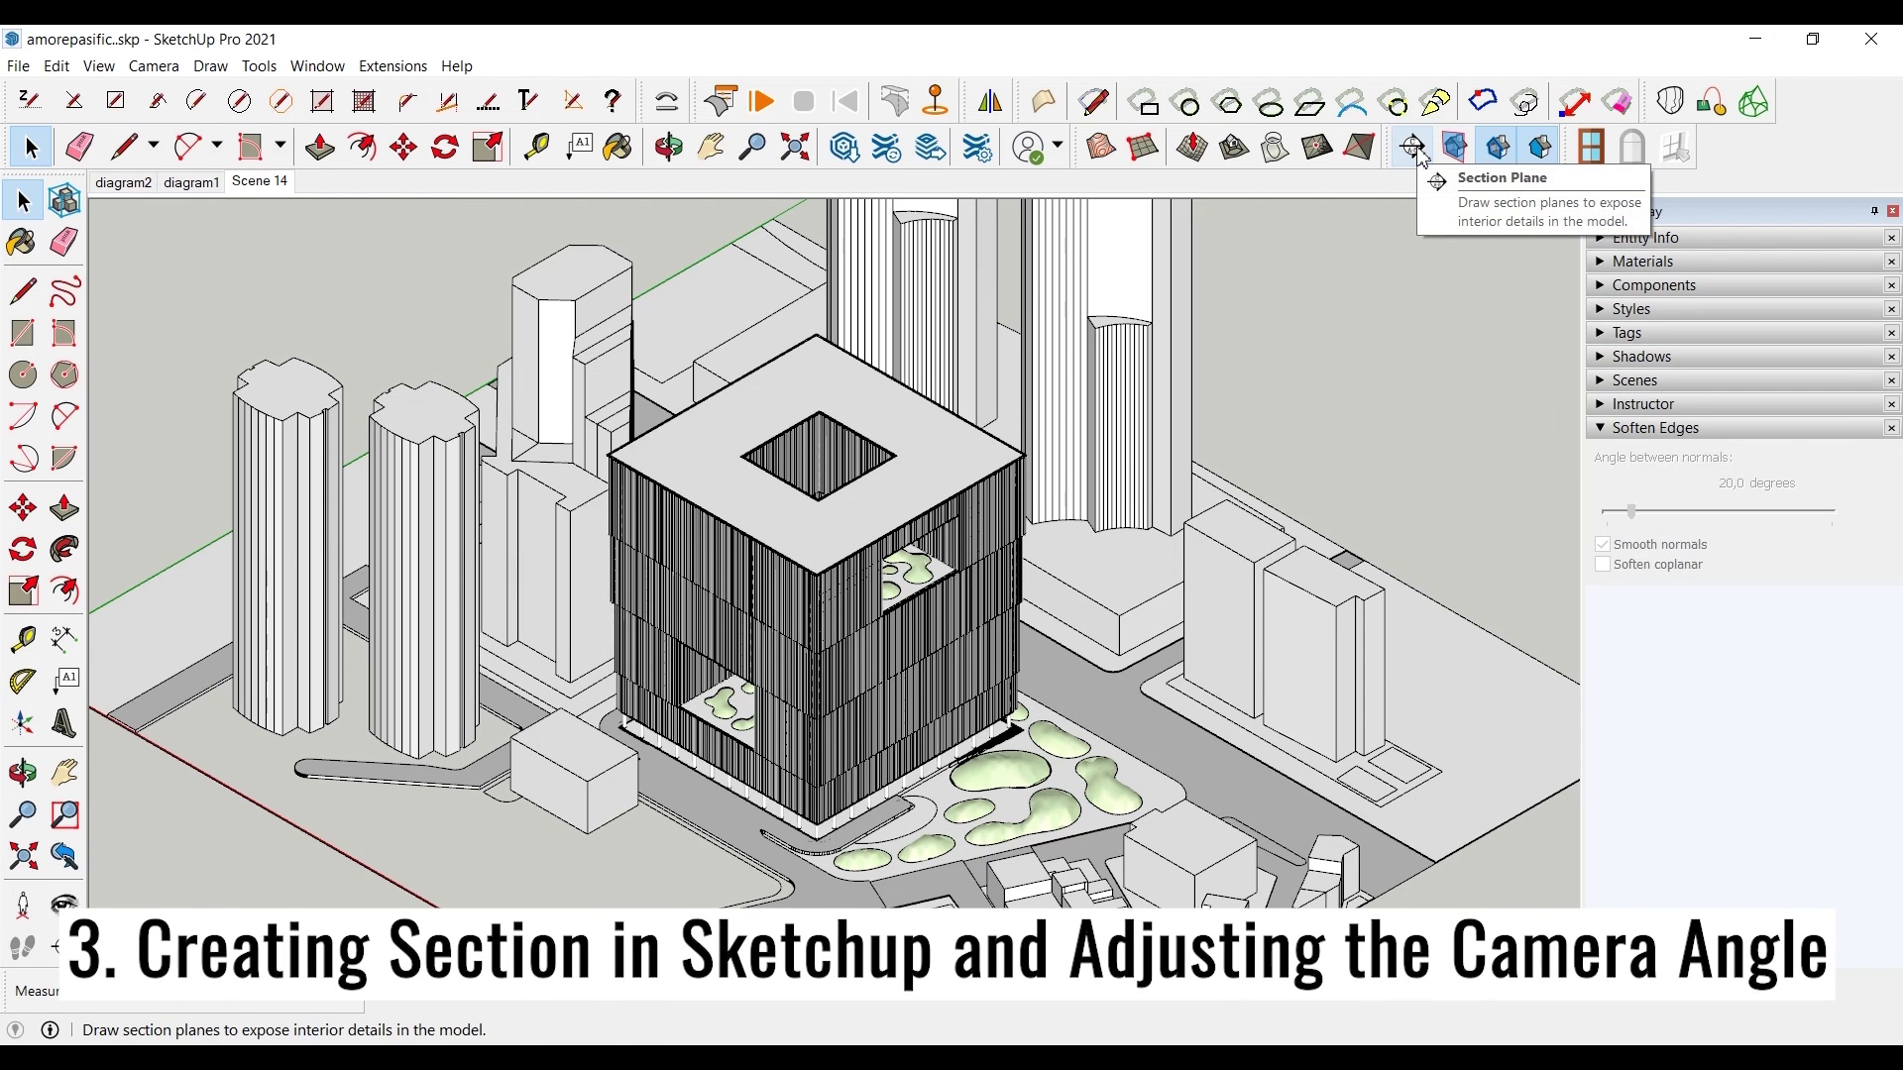
# - Turn off the Section toolbar and show the Shadows toolbar
pyautogui.rightClick(1761, 158)
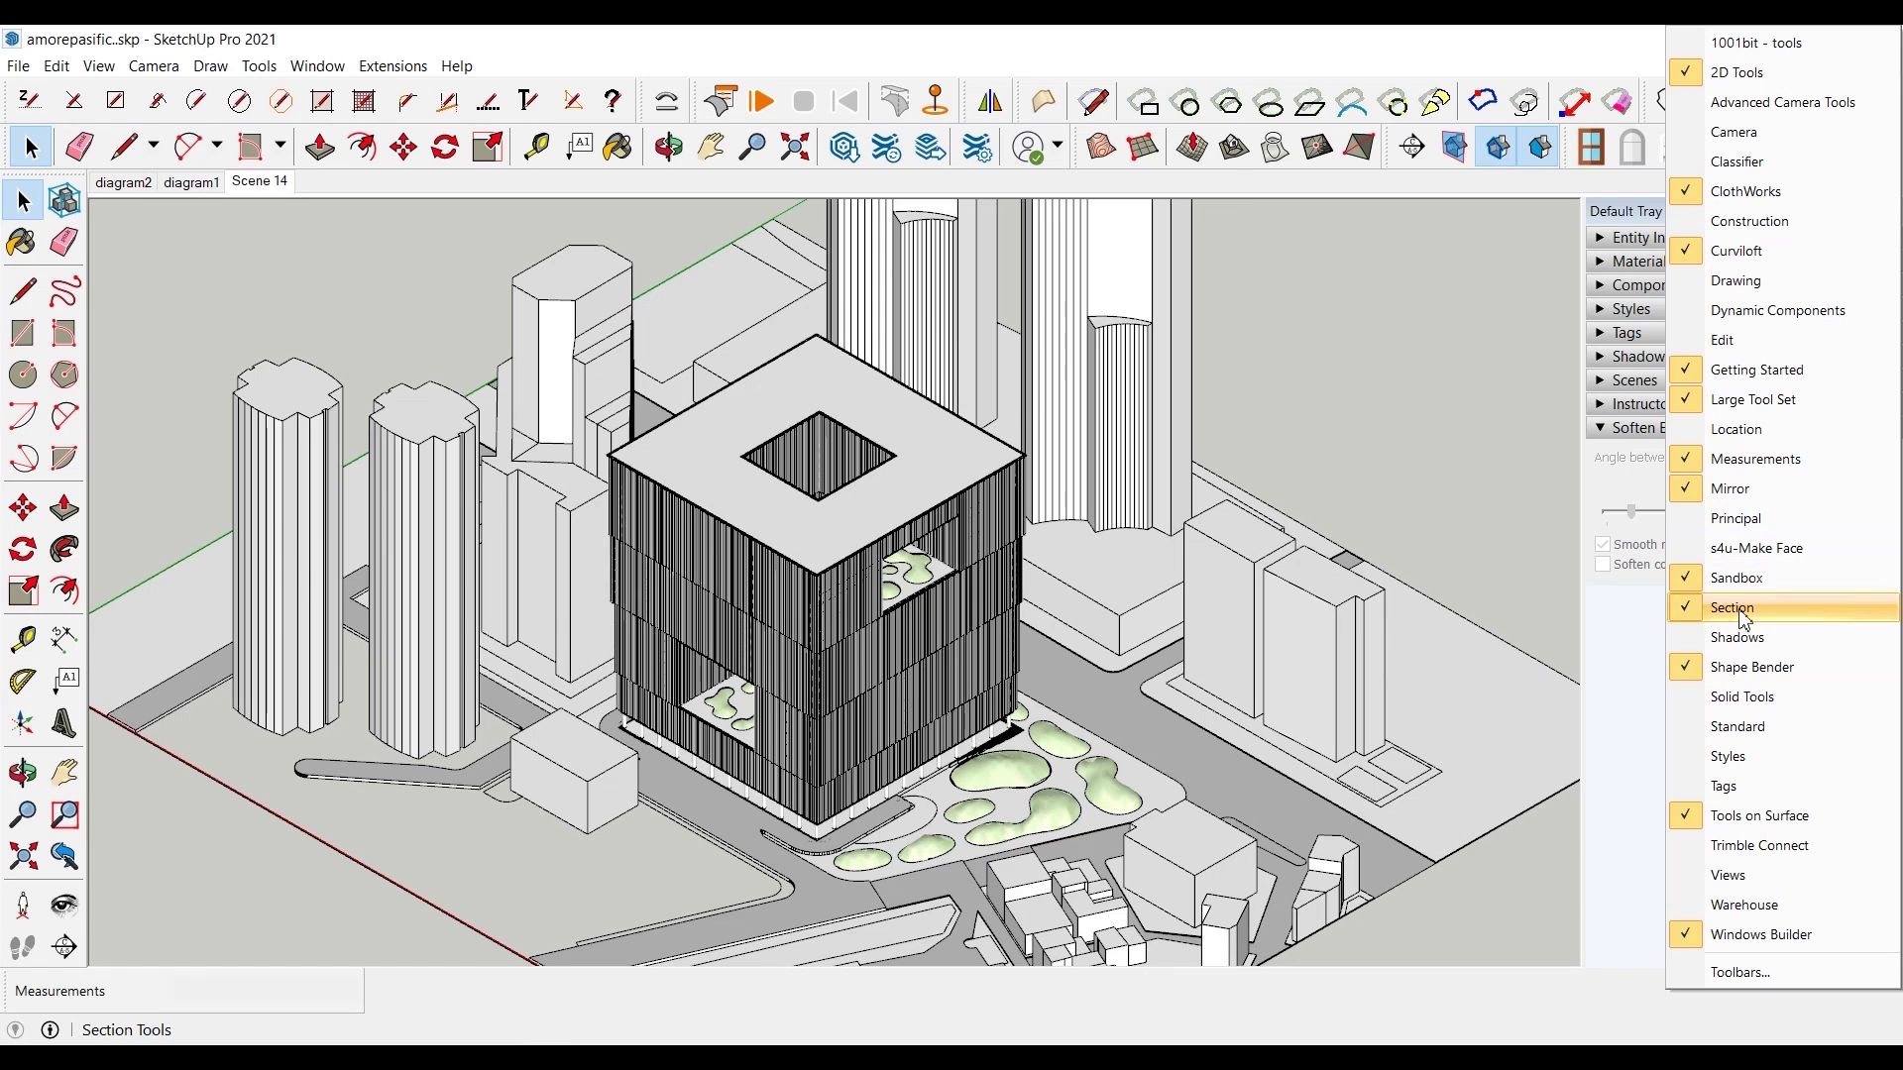
pyautogui.click(1707, 608)
pyautogui.rightClick(1754, 151)
pyautogui.click(1697, 641)
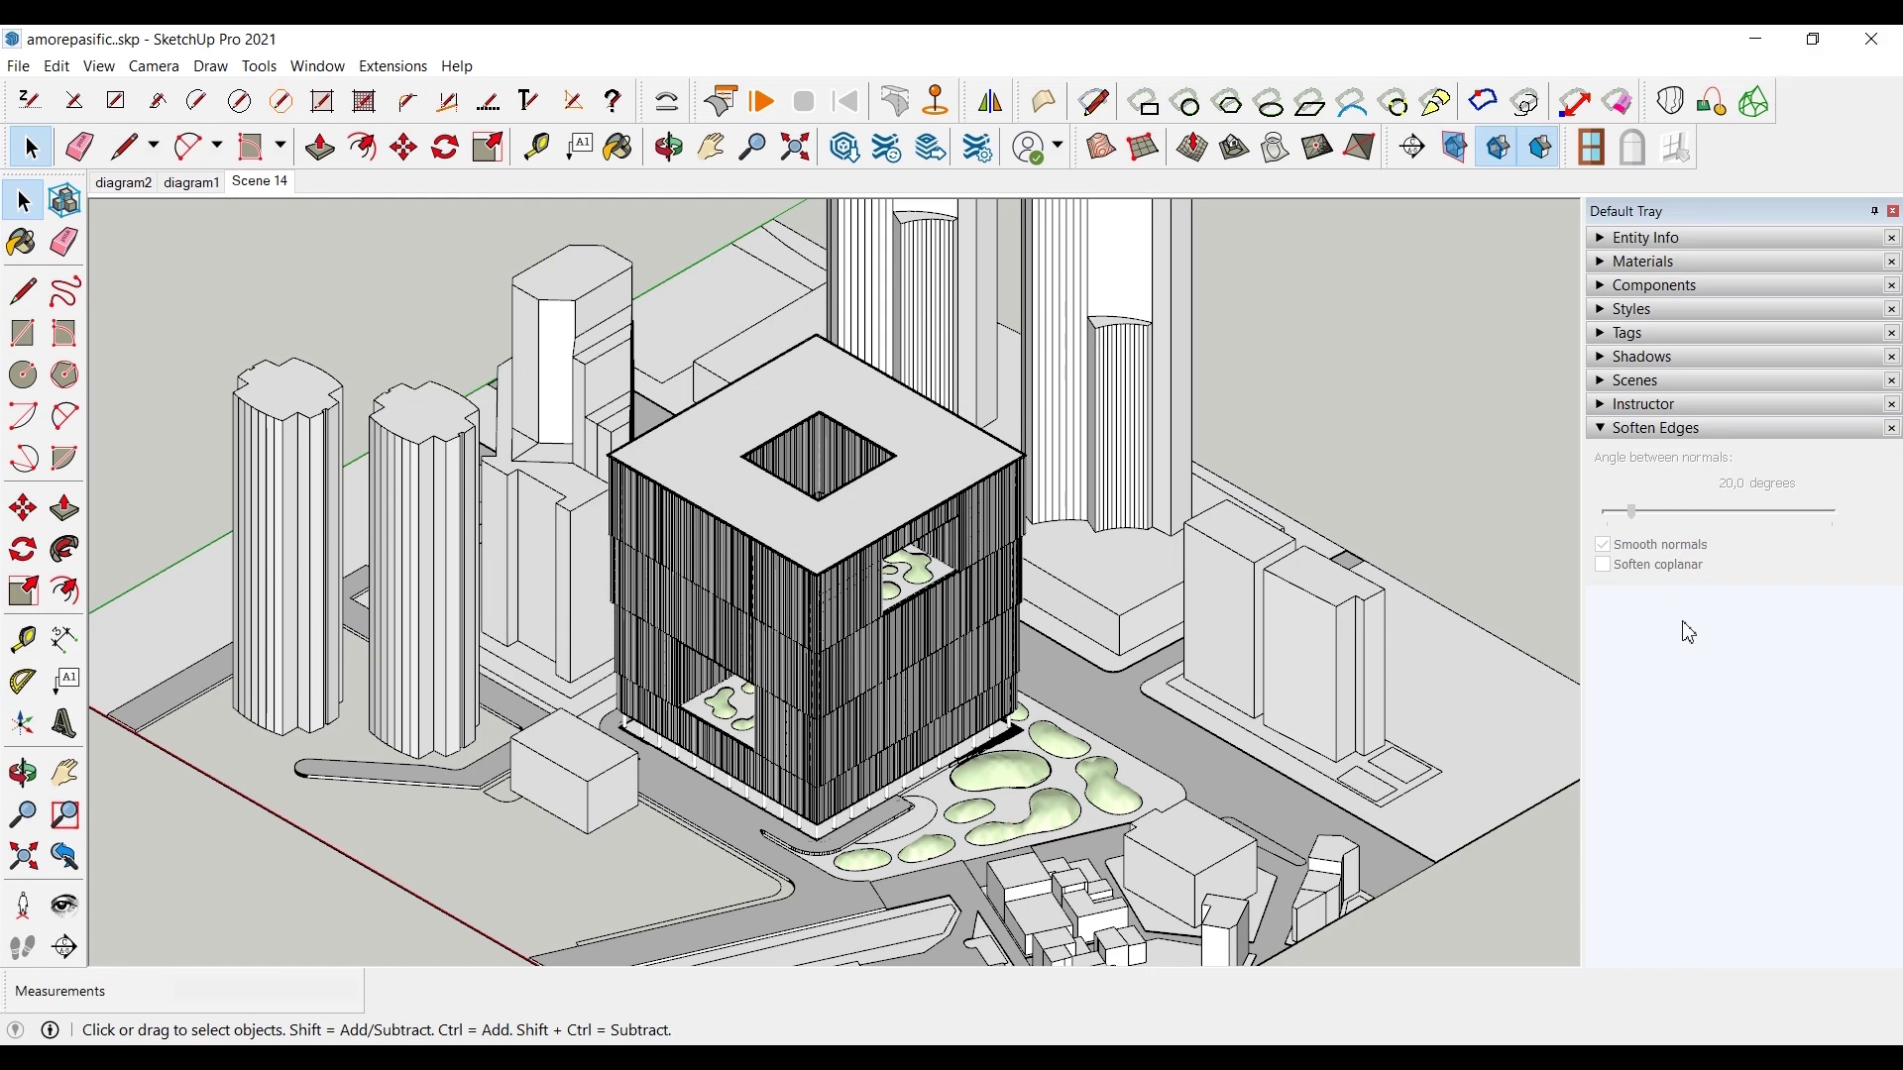
# - Hide the 2_facade tag to remove the building's facade fins
pyautogui.click(1627, 333)
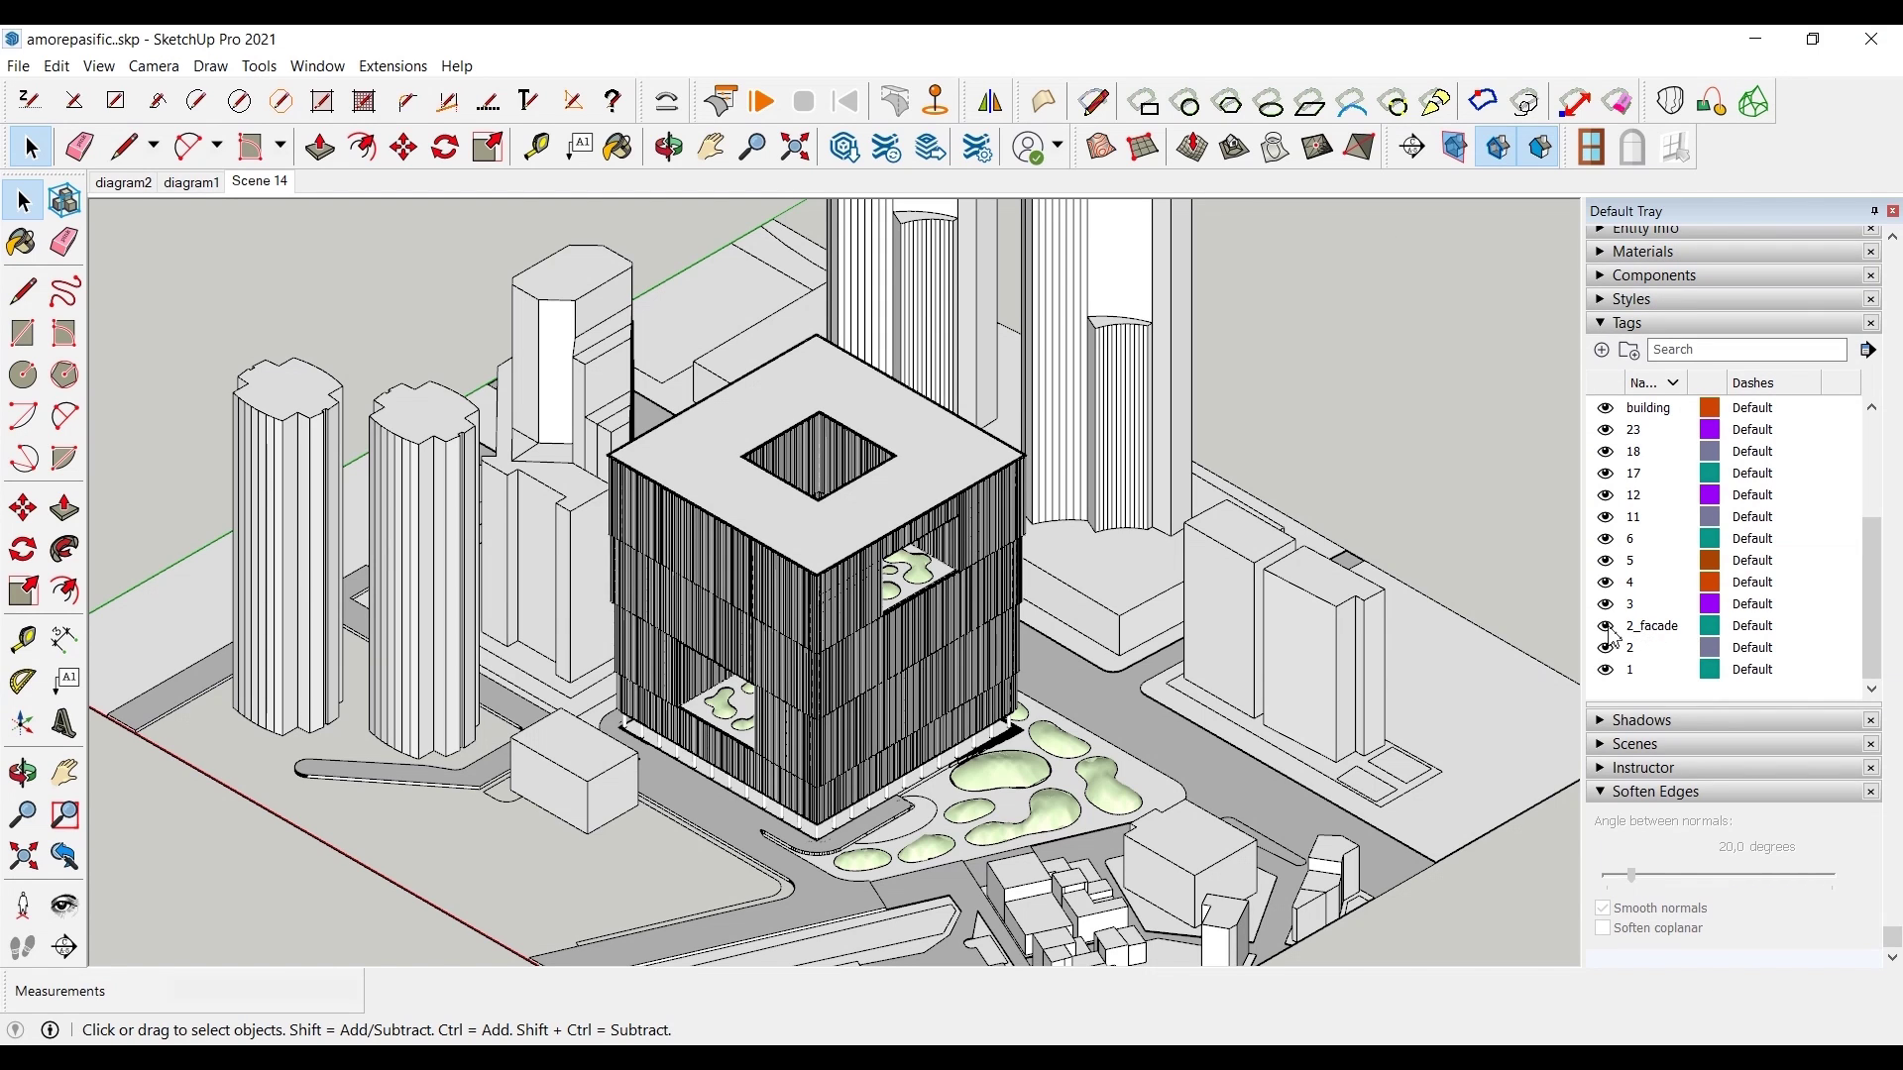
pyautogui.click(1607, 625)
pyautogui.click(1605, 330)
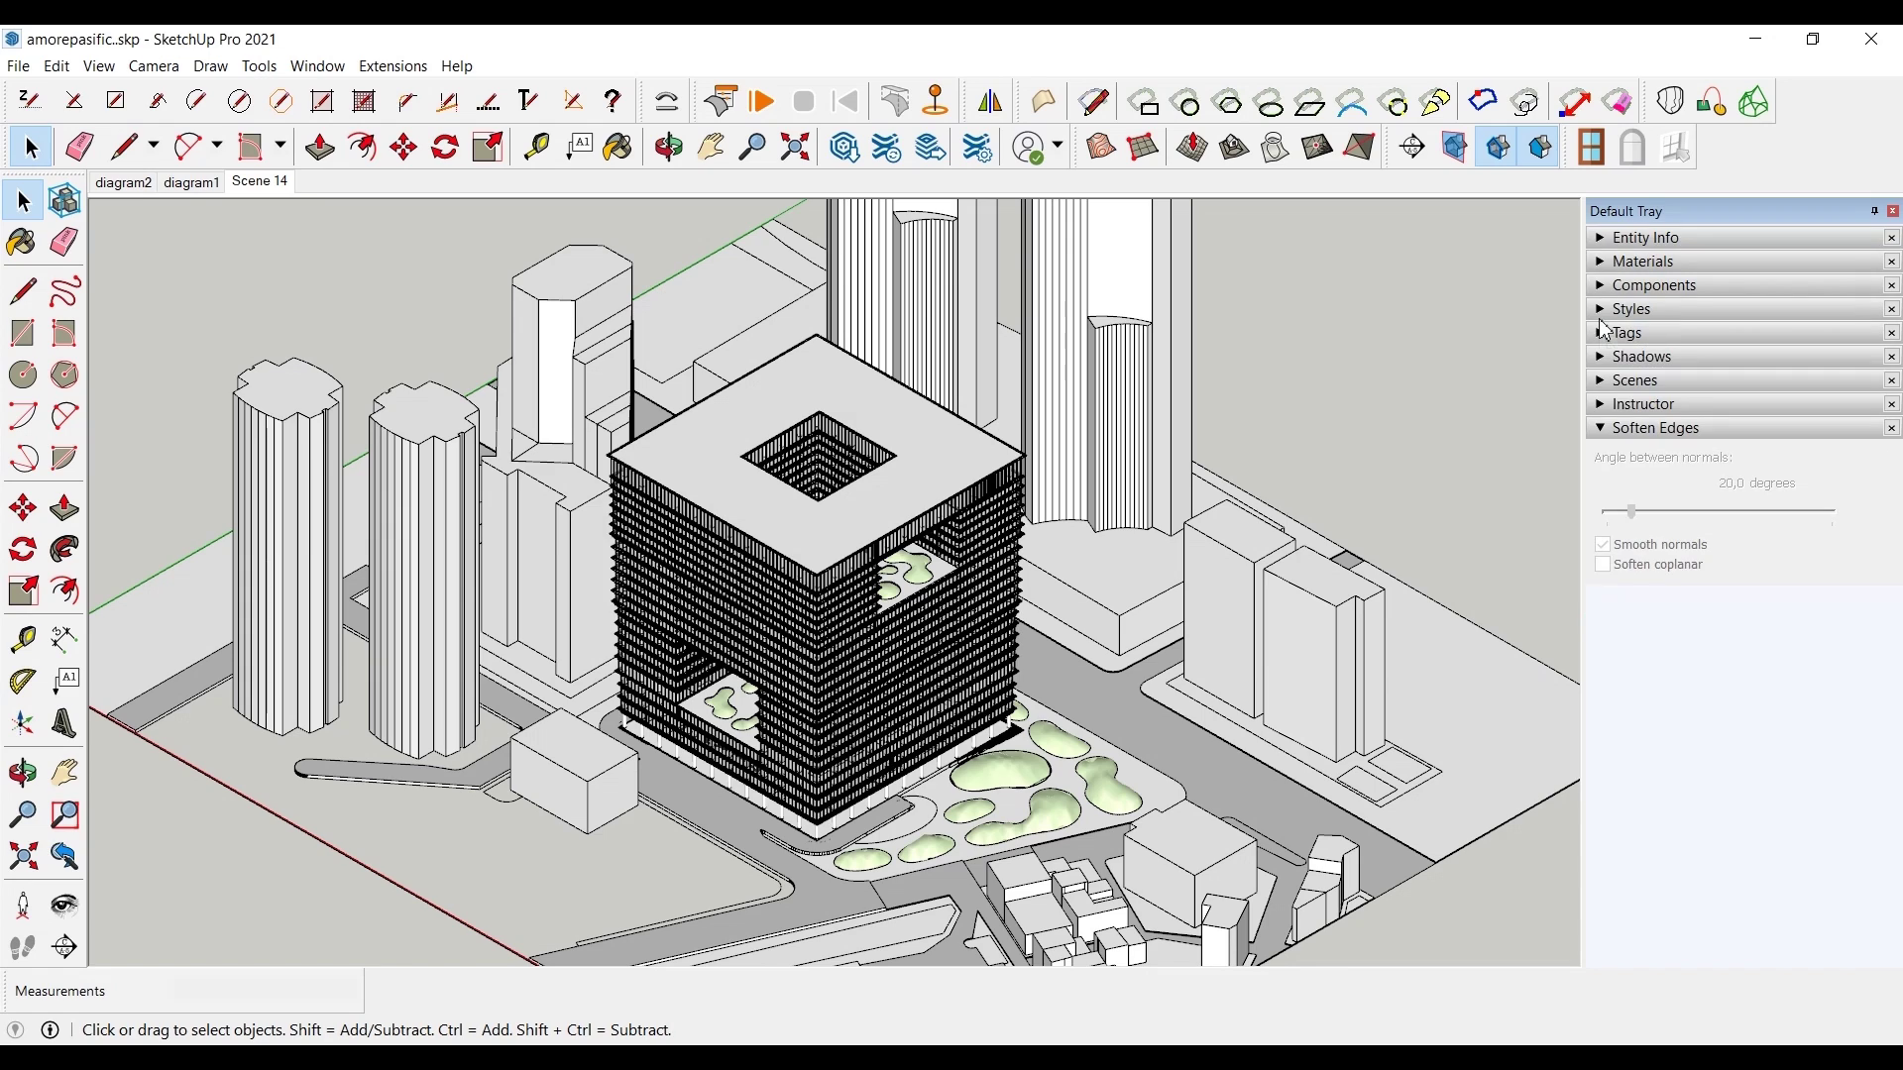
# - Place a section plane on the building's front face, clearing its section symbol
pyautogui.click(1424, 149)
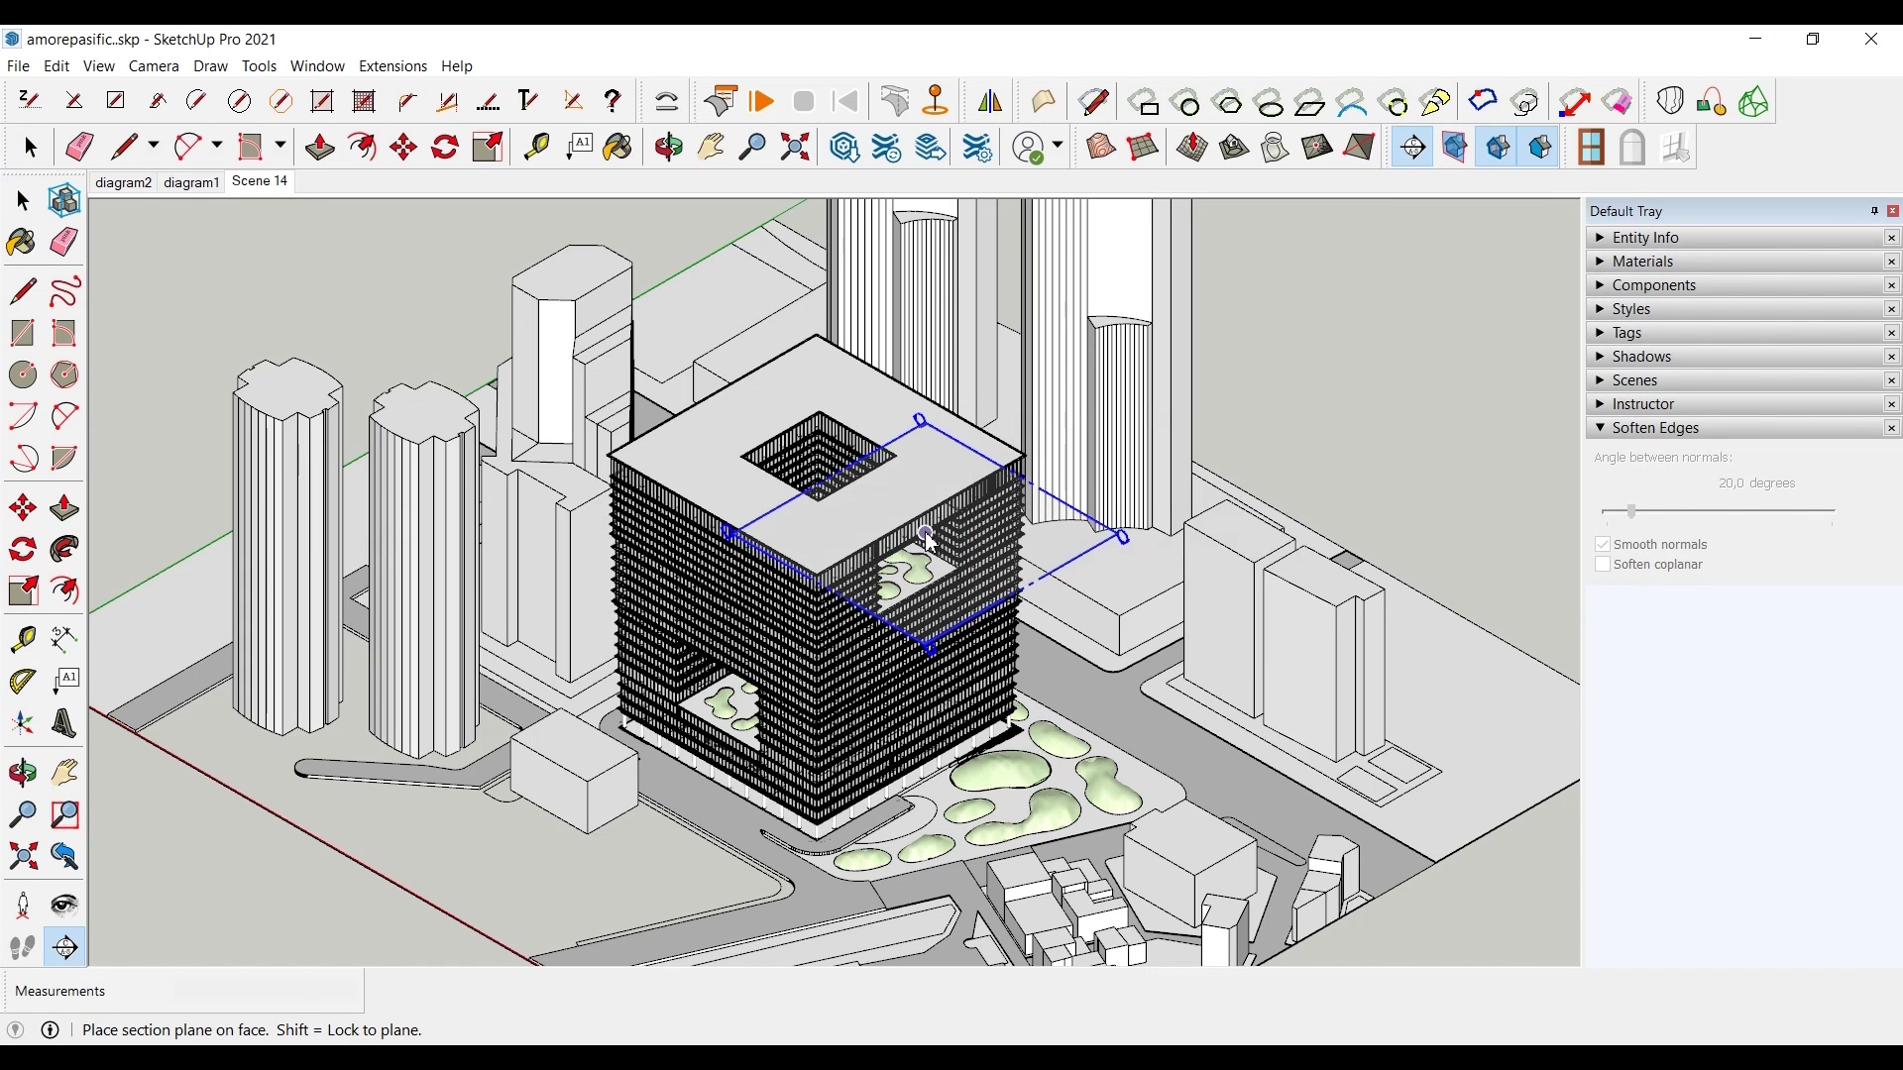
pyautogui.click(859, 585)
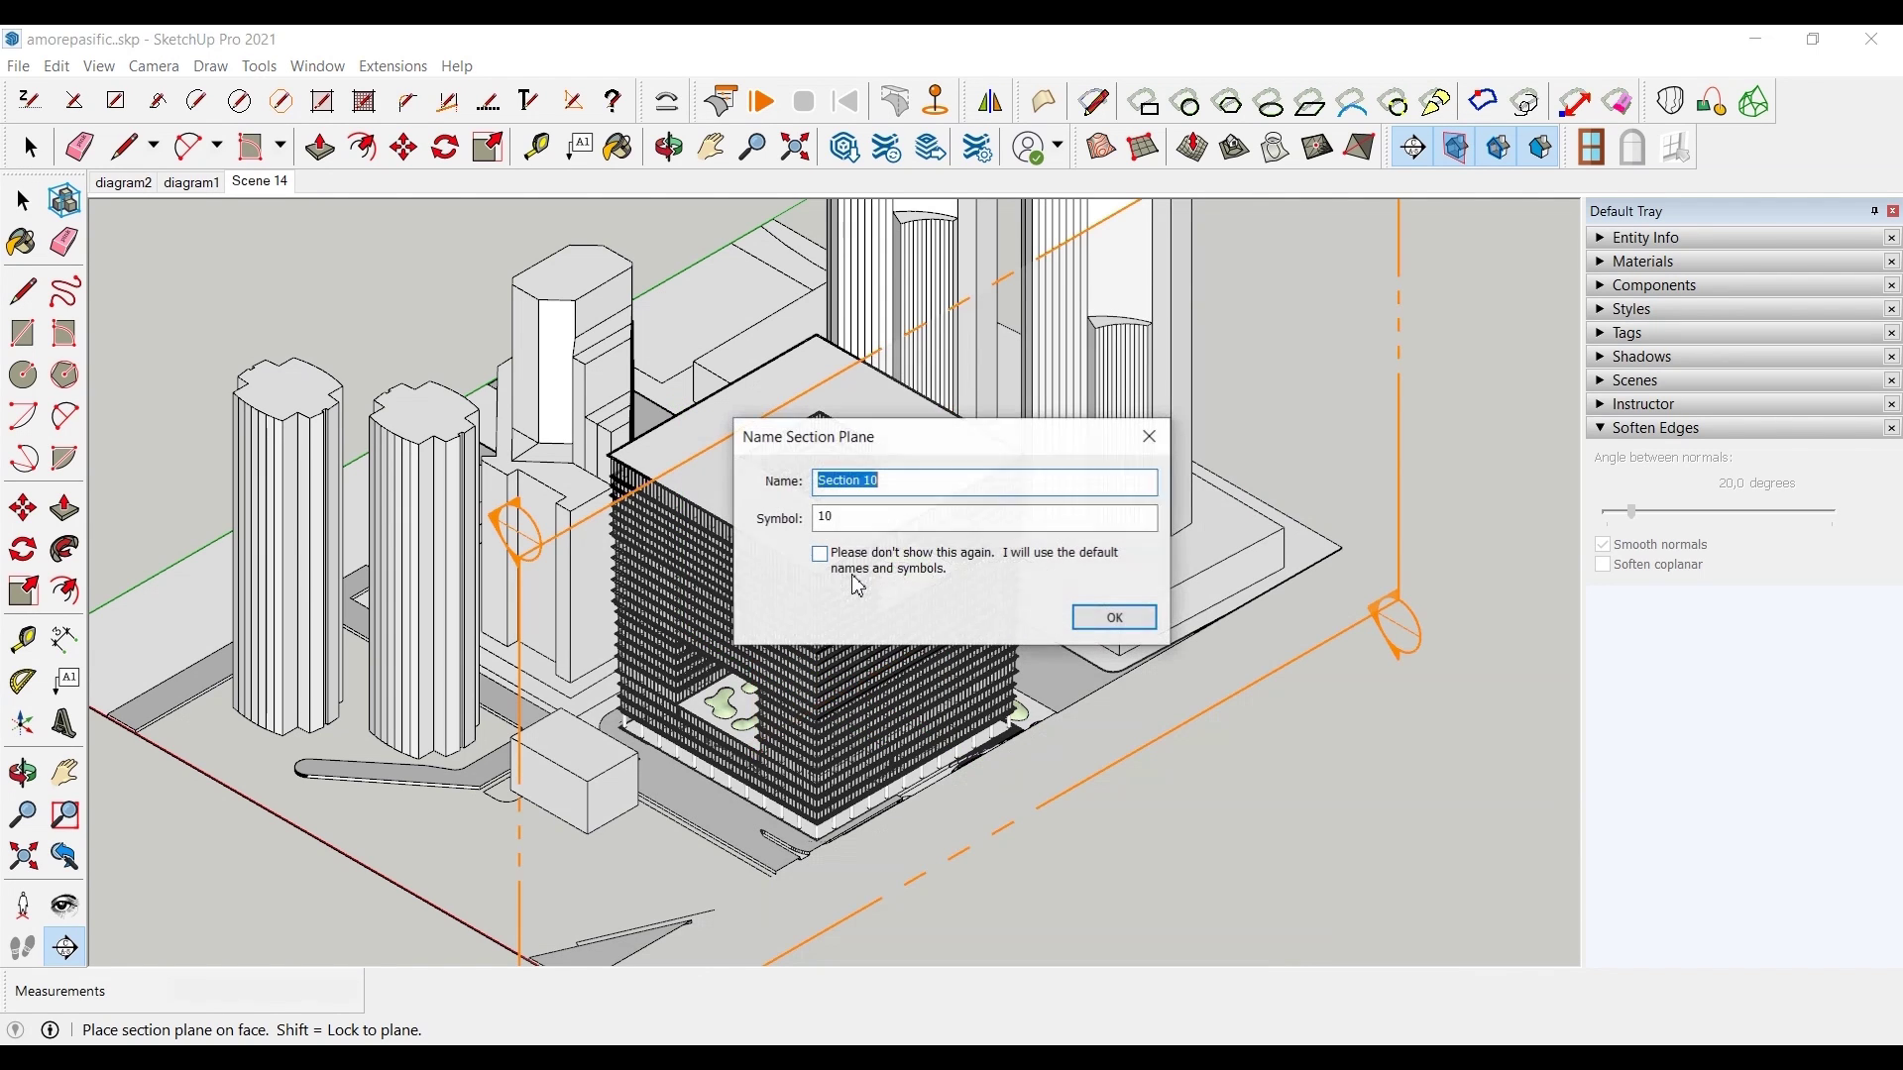
pyautogui.doubleClick(870, 482)
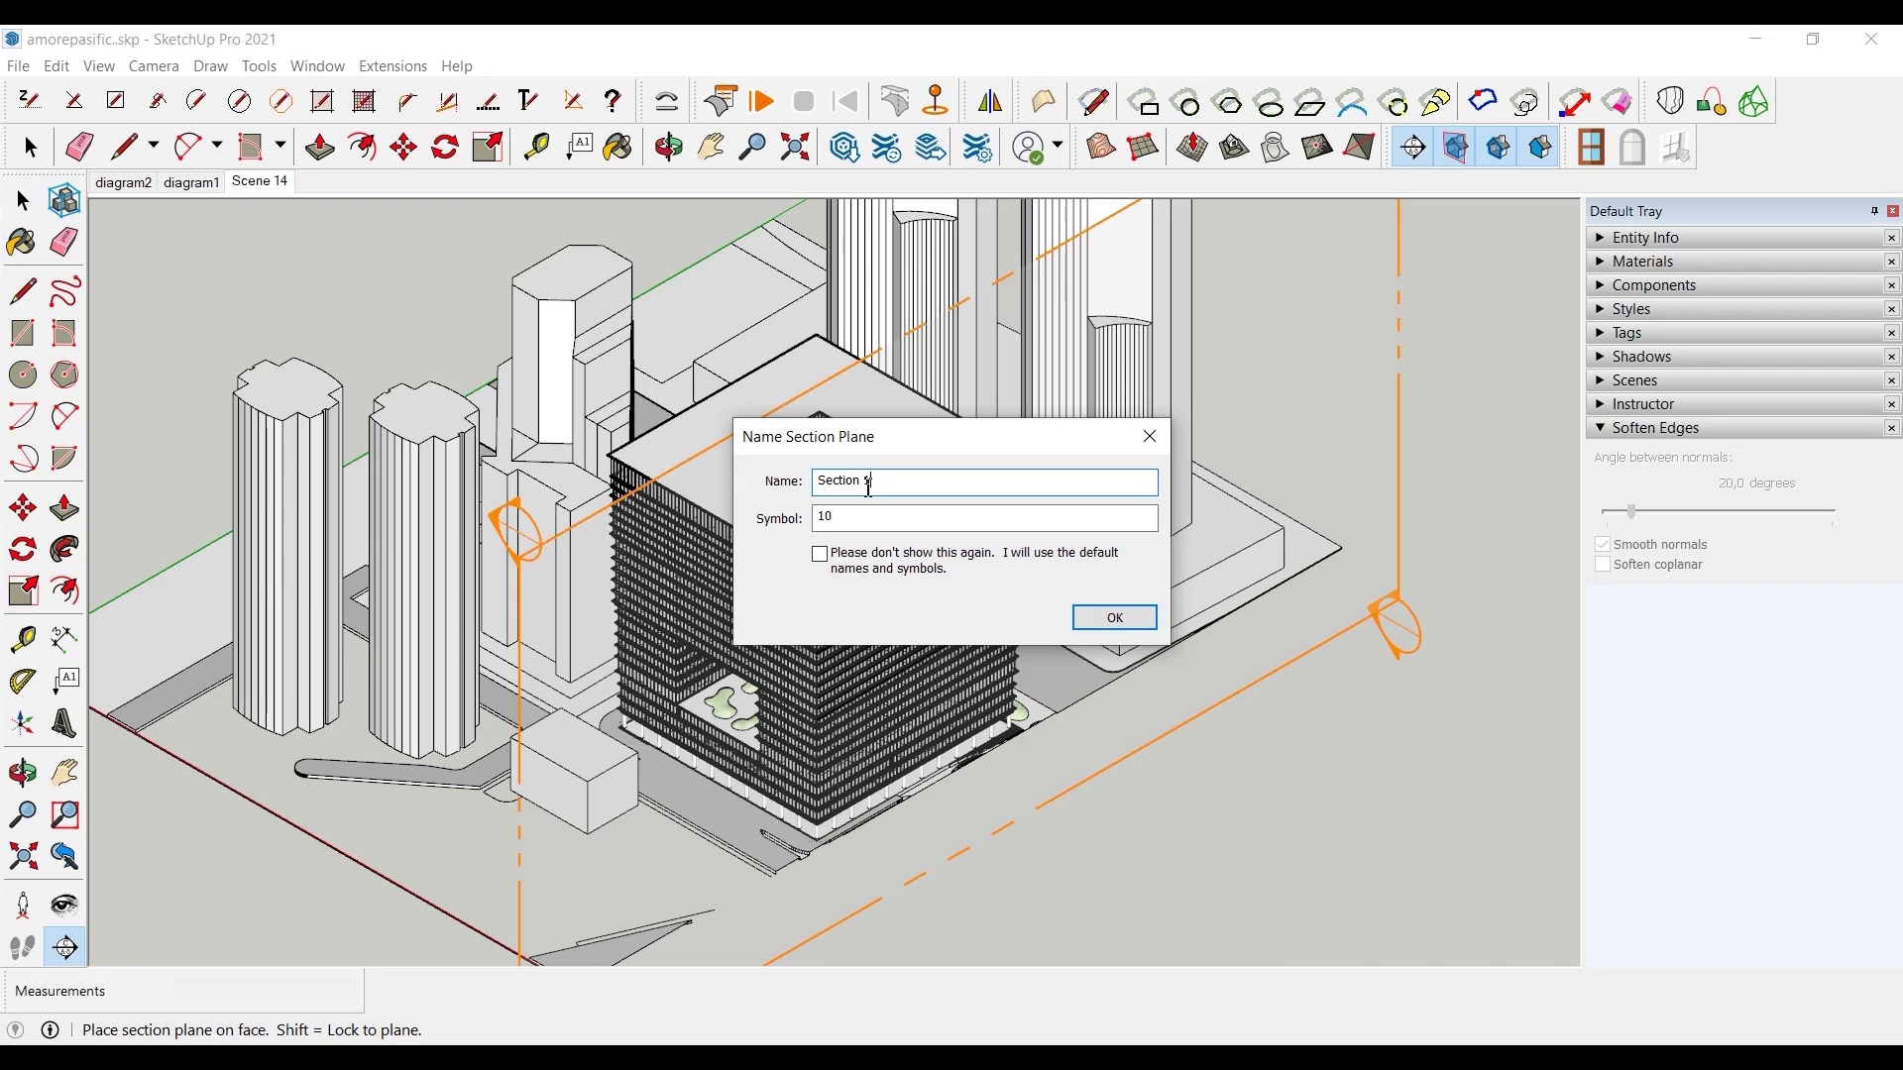
pyautogui.press('Tab')
pyautogui.press('BackSpace')
pyautogui.click(1110, 618)
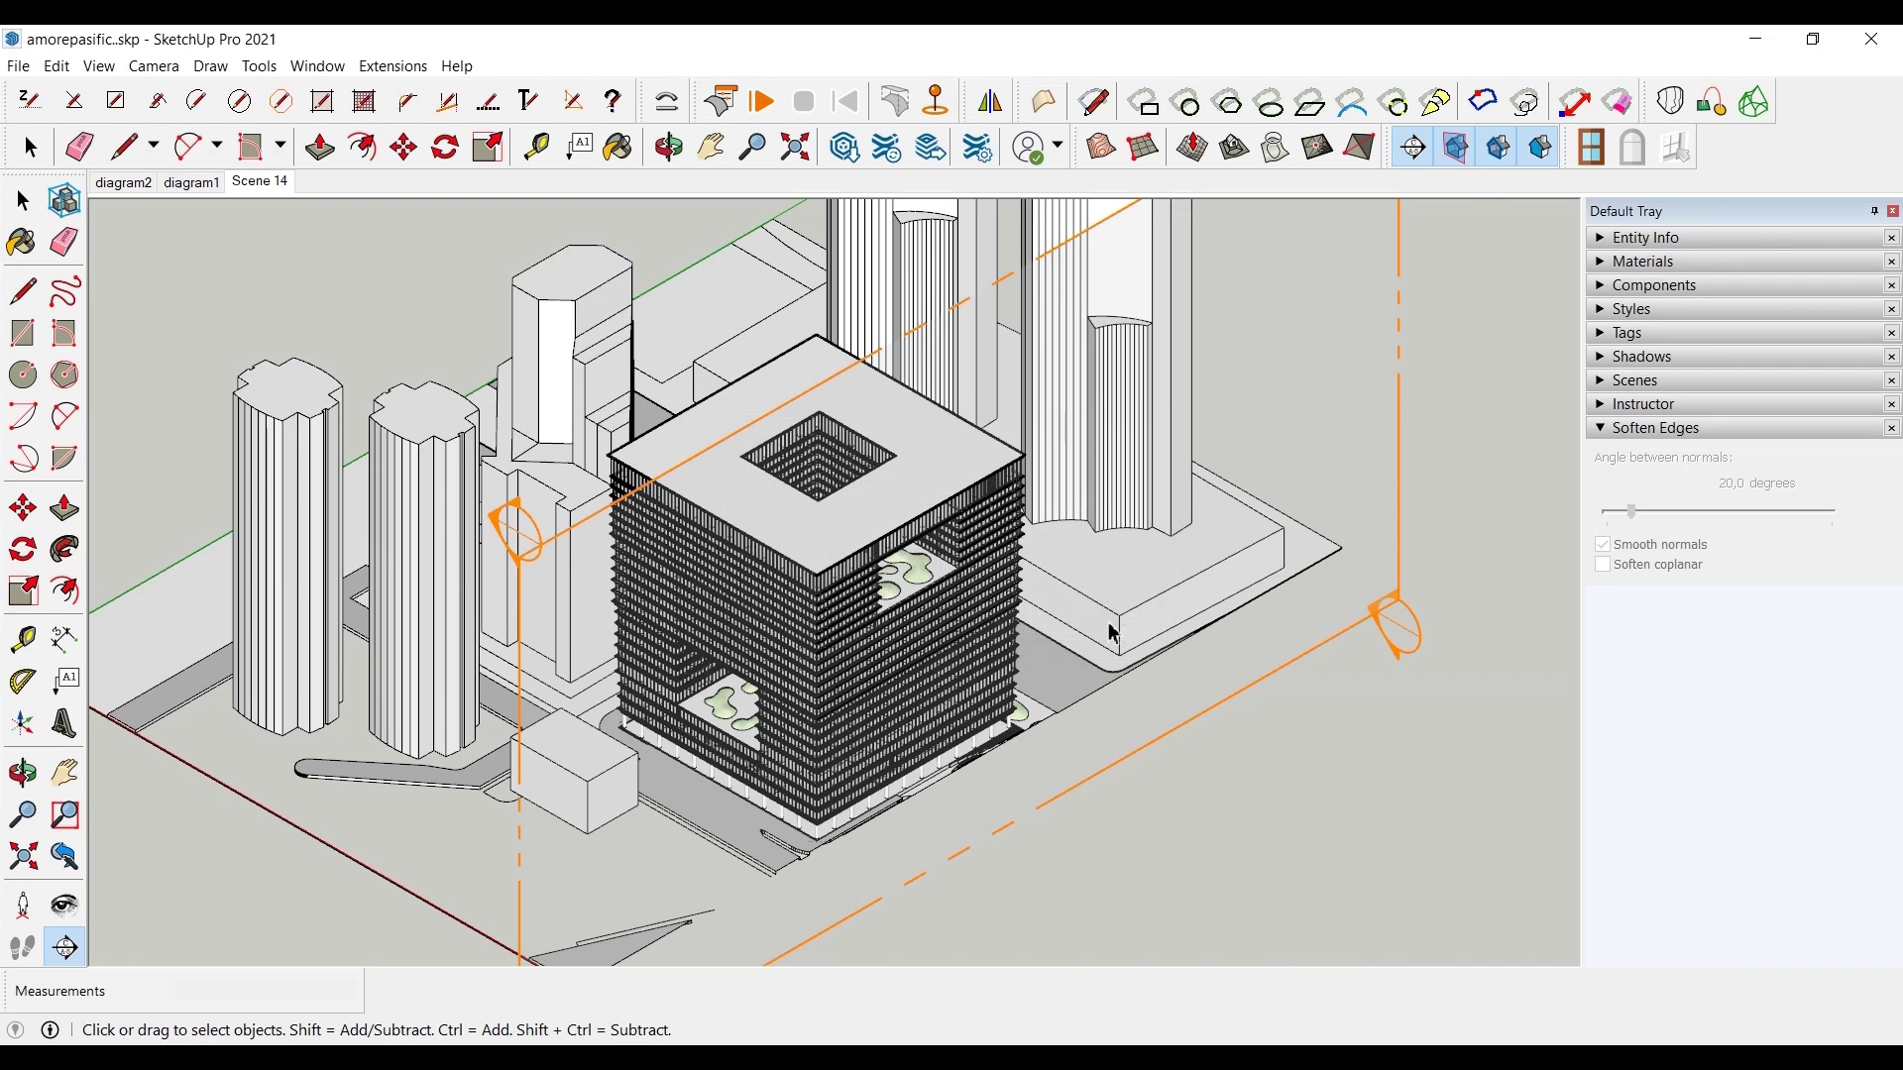
pyautogui.press('space')
# - Move the section plane 3666,82 cm into the building
pyautogui.click(1123, 756)
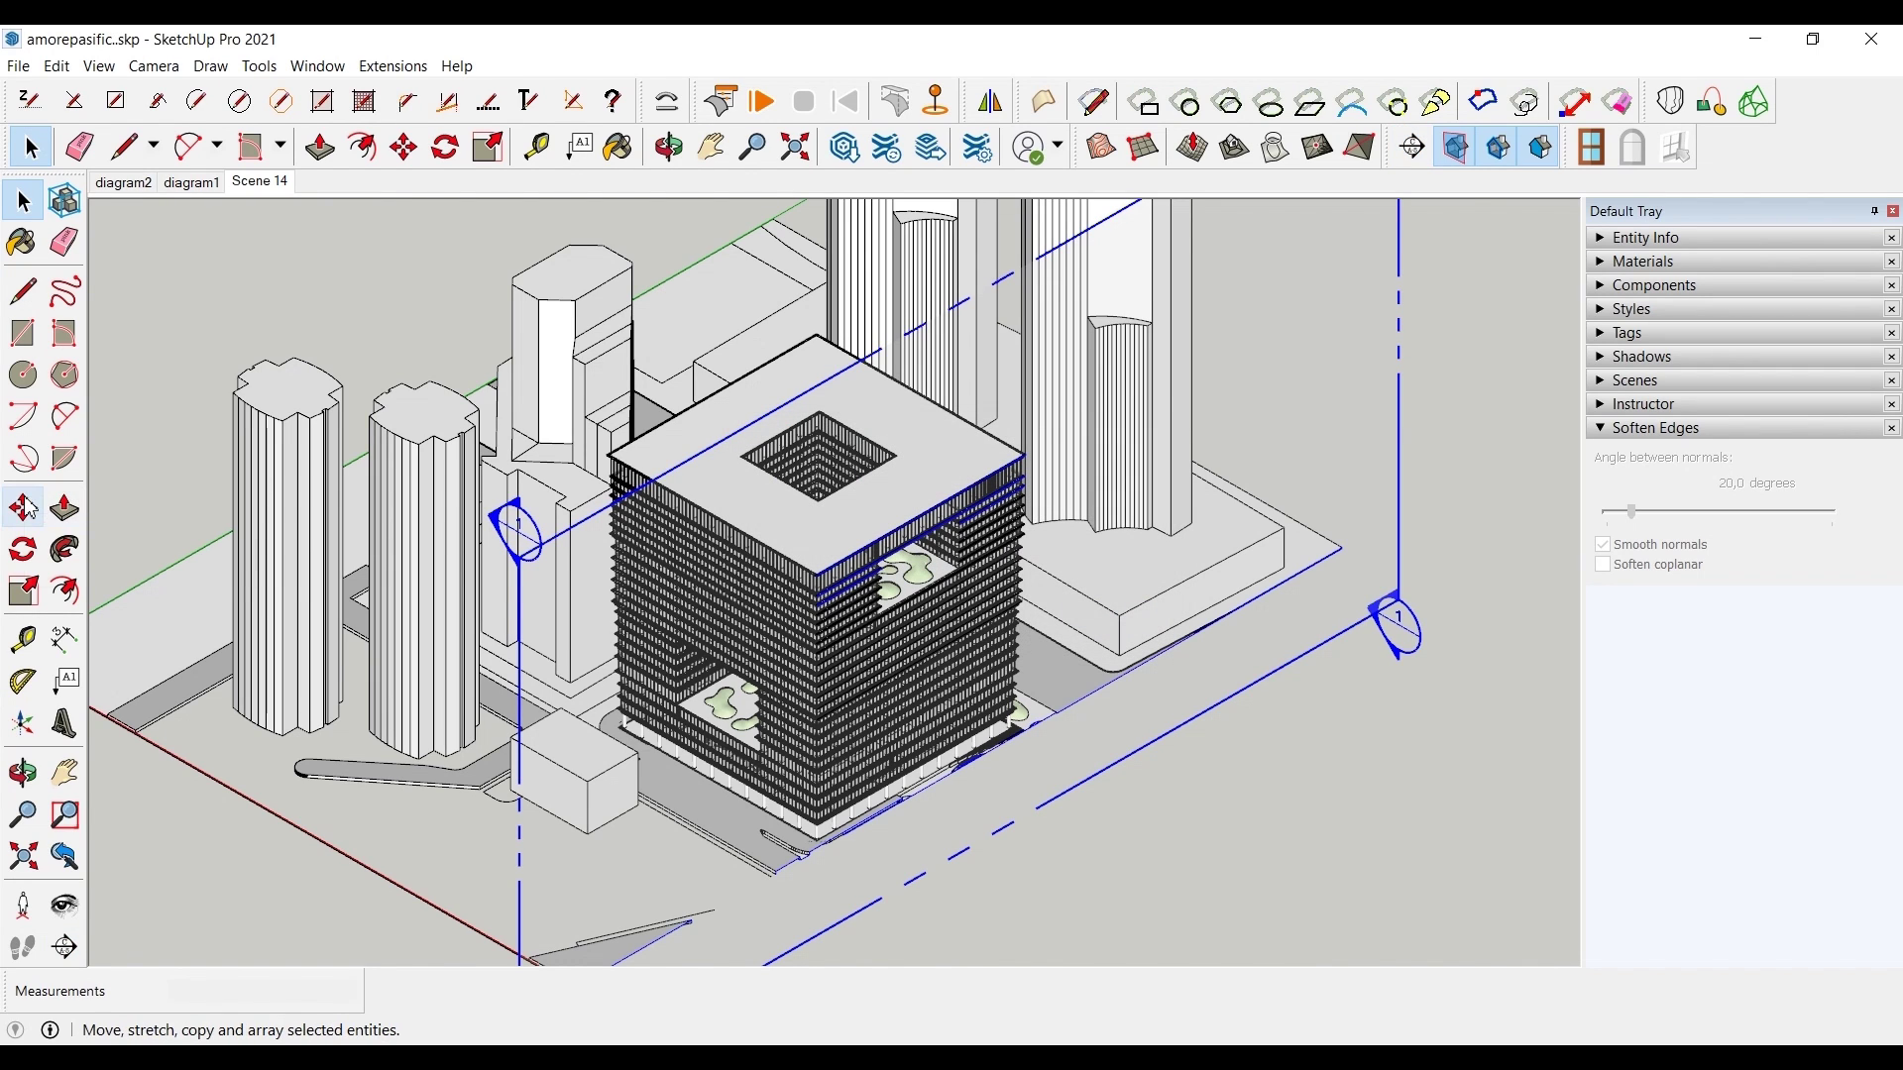
pyautogui.press('m')
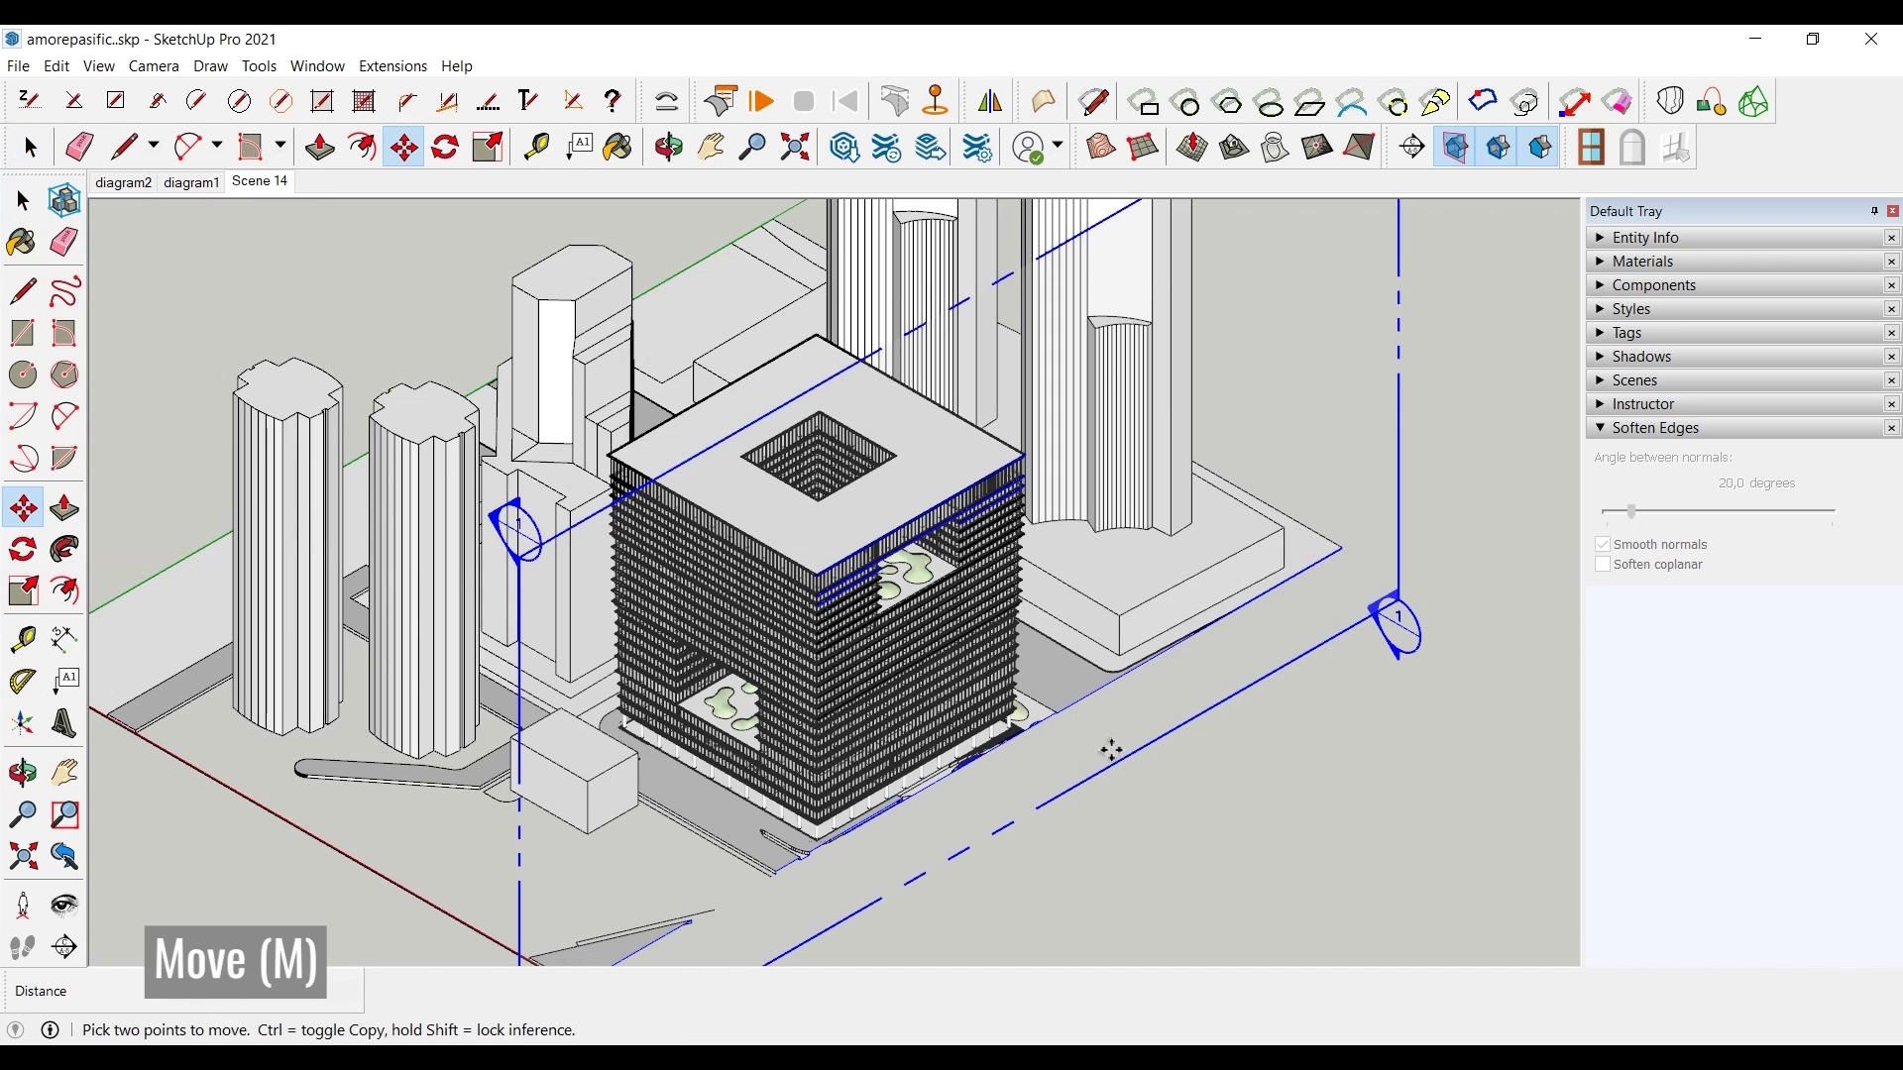
pyautogui.click(1083, 730)
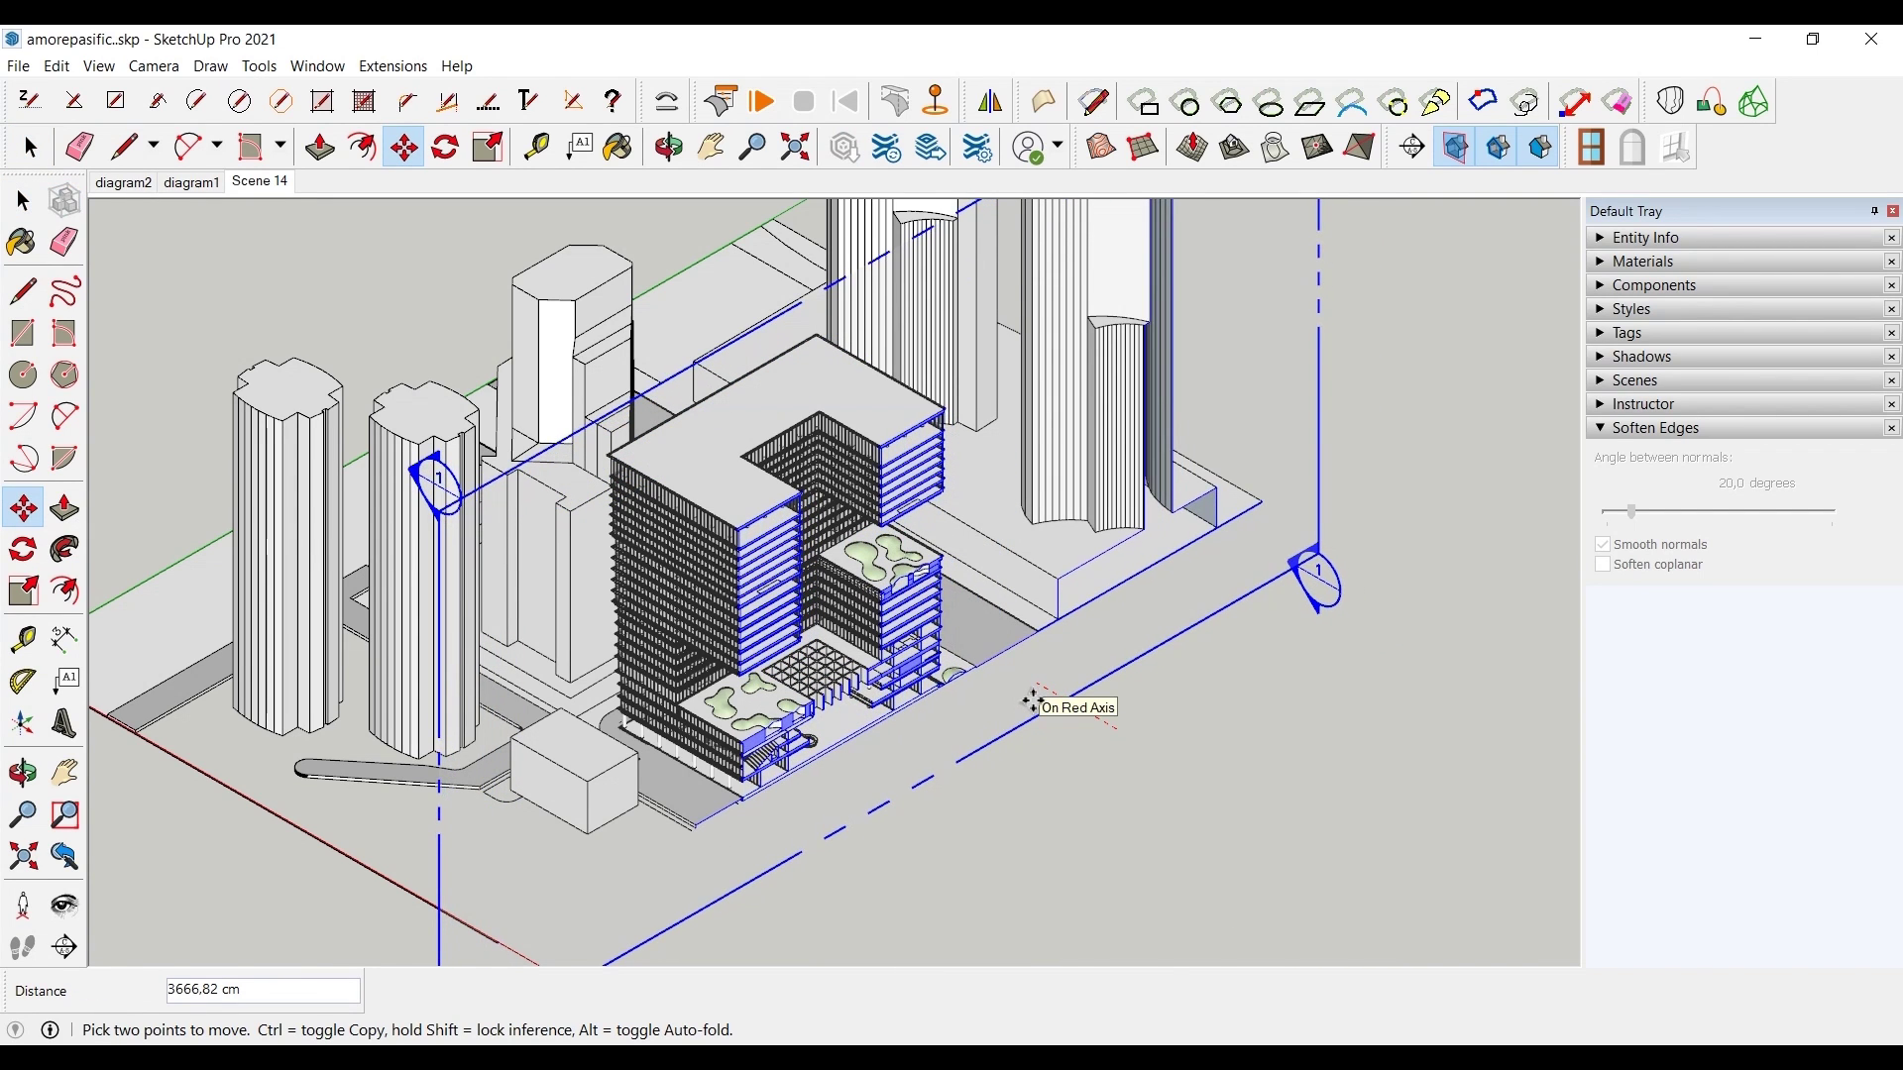
pyautogui.click(1033, 701)
pyautogui.press('space')
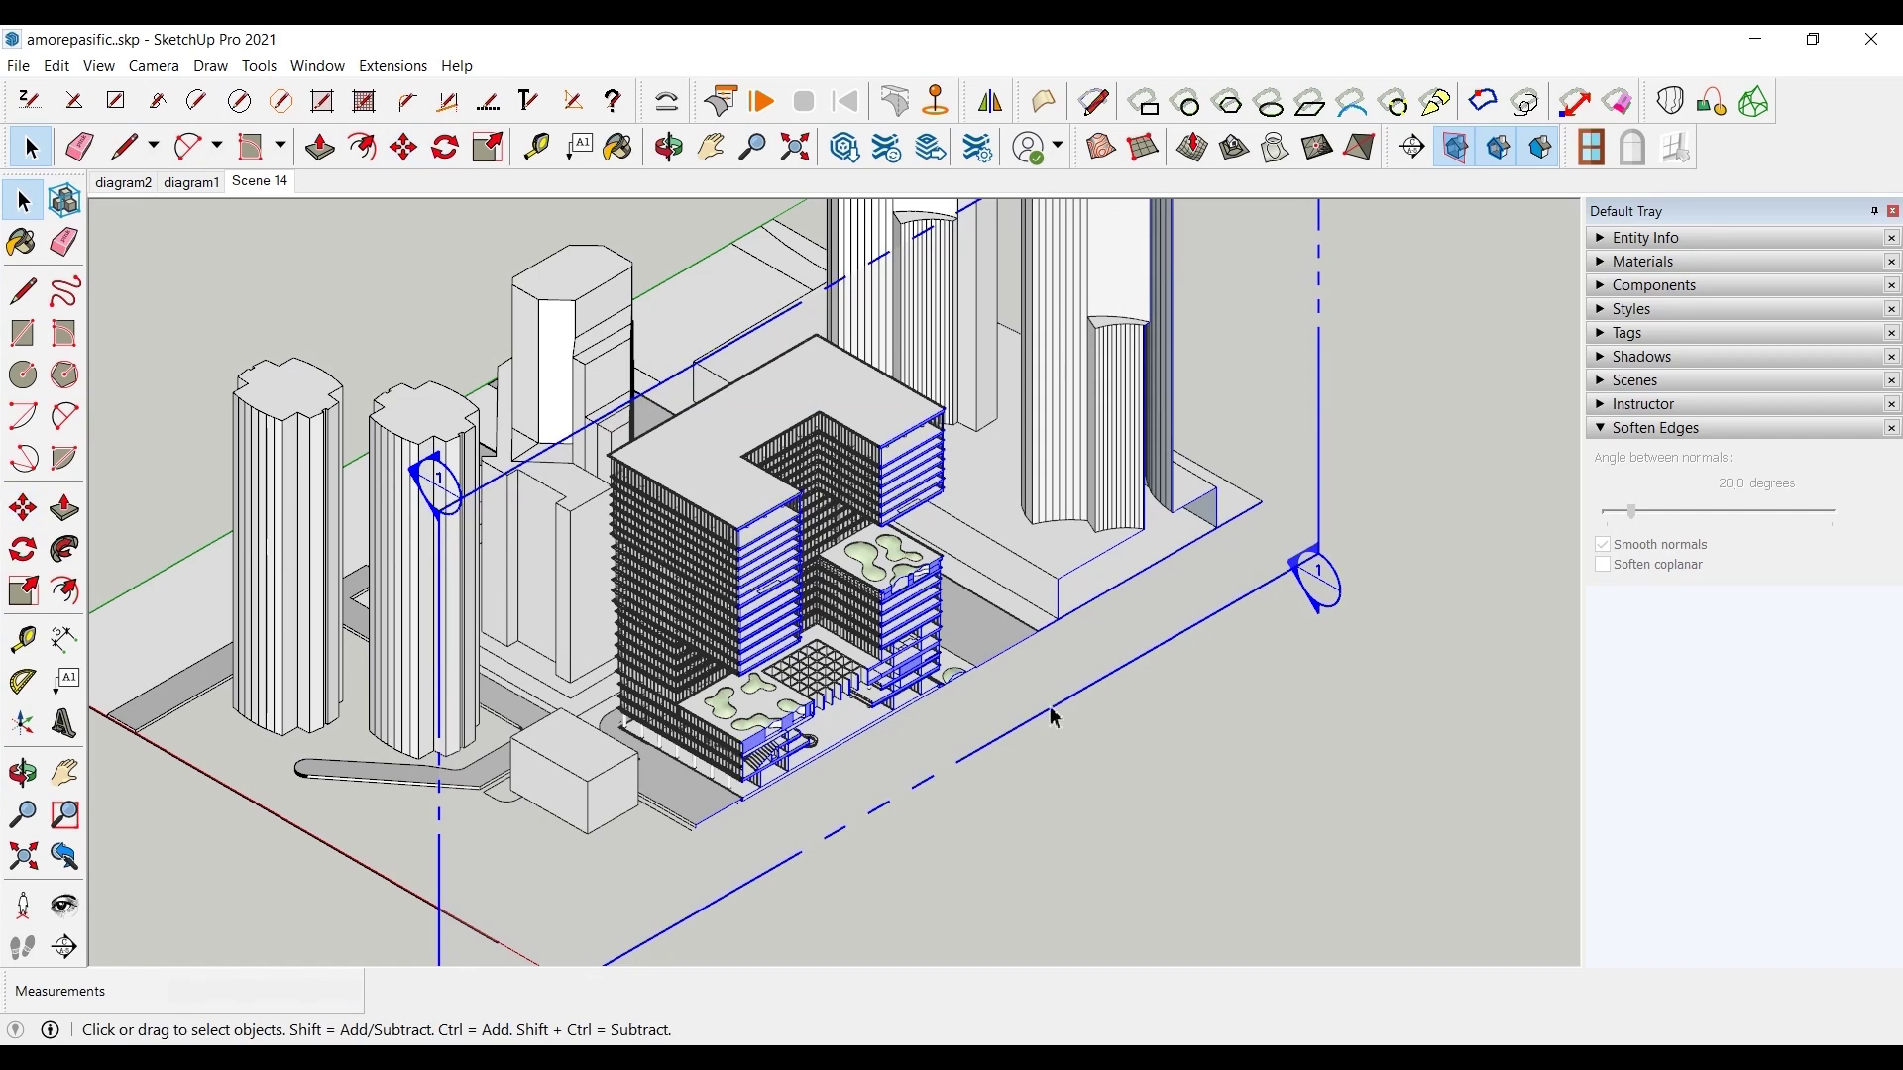
# - Toggle Display Section Planes and Section Cuts off and back on
pyautogui.click(1457, 149)
pyautogui.click(1457, 148)
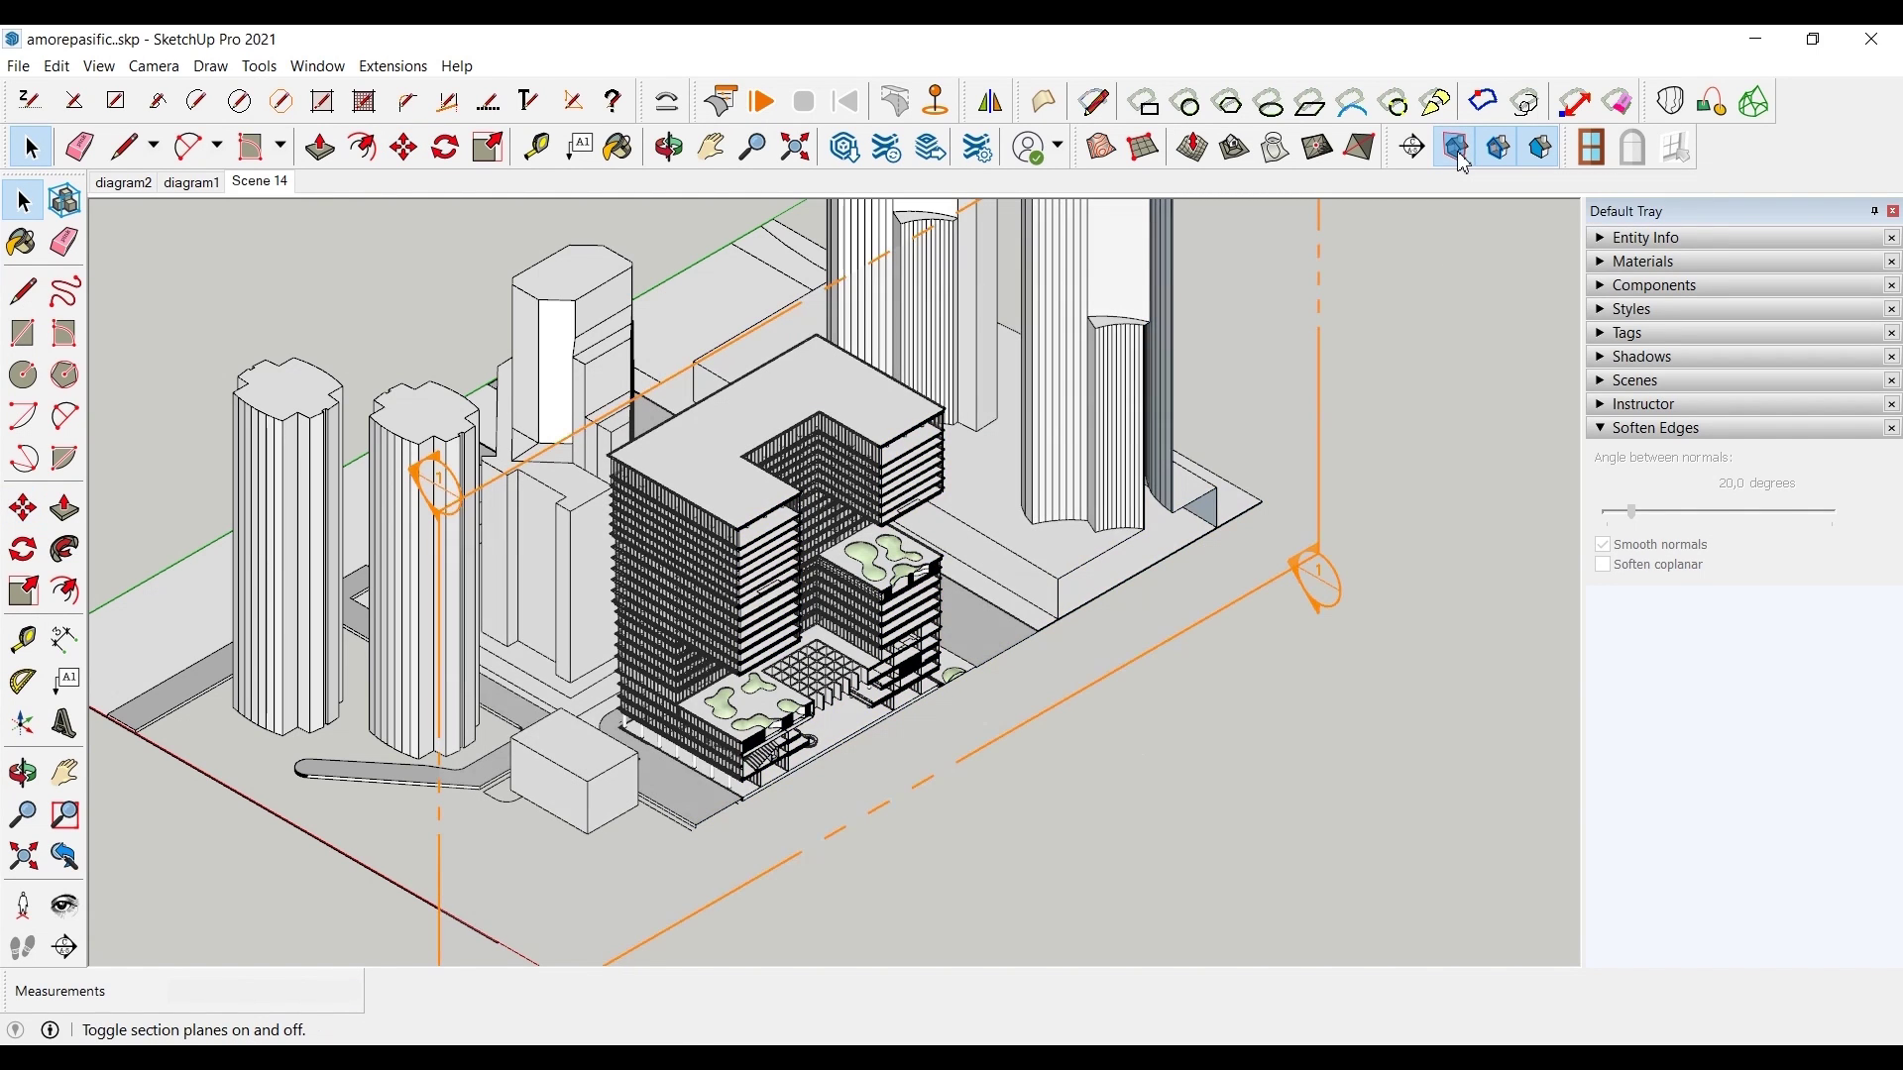
pyautogui.click(1501, 153)
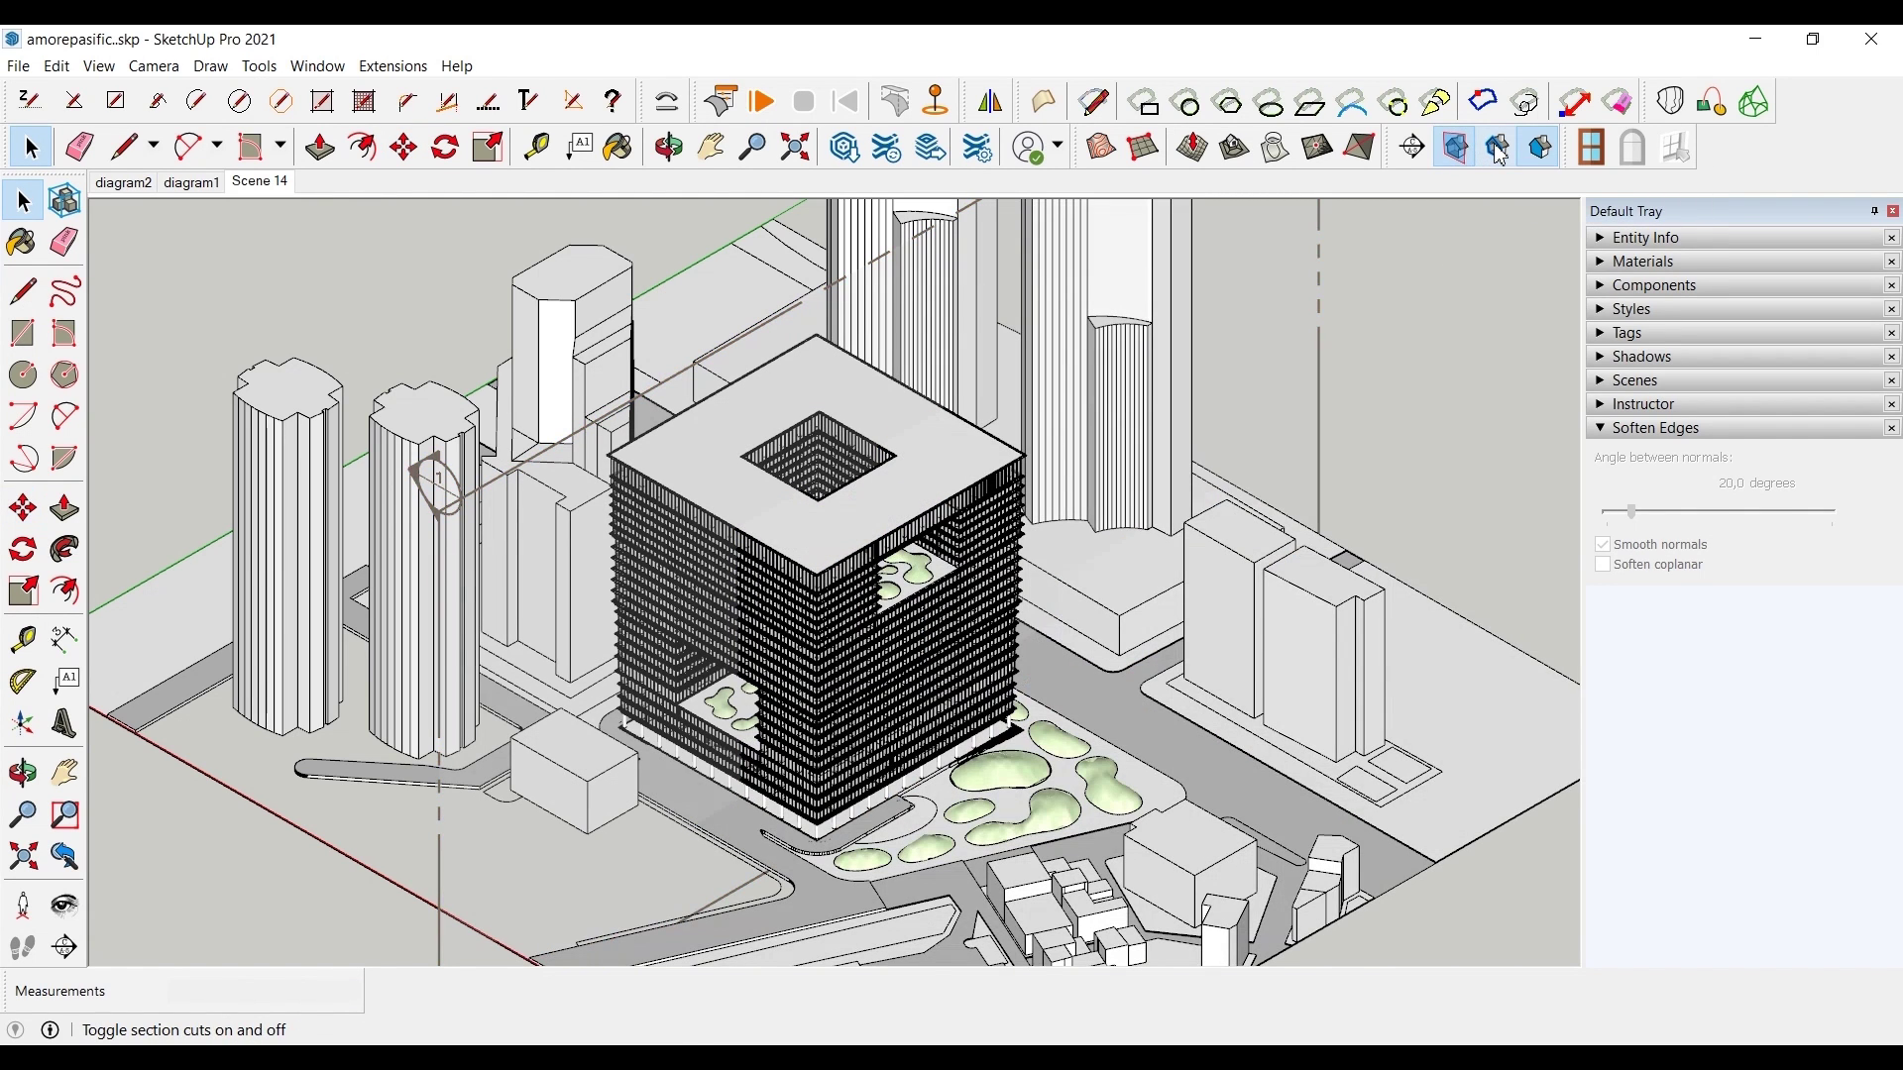
pyautogui.click(1501, 154)
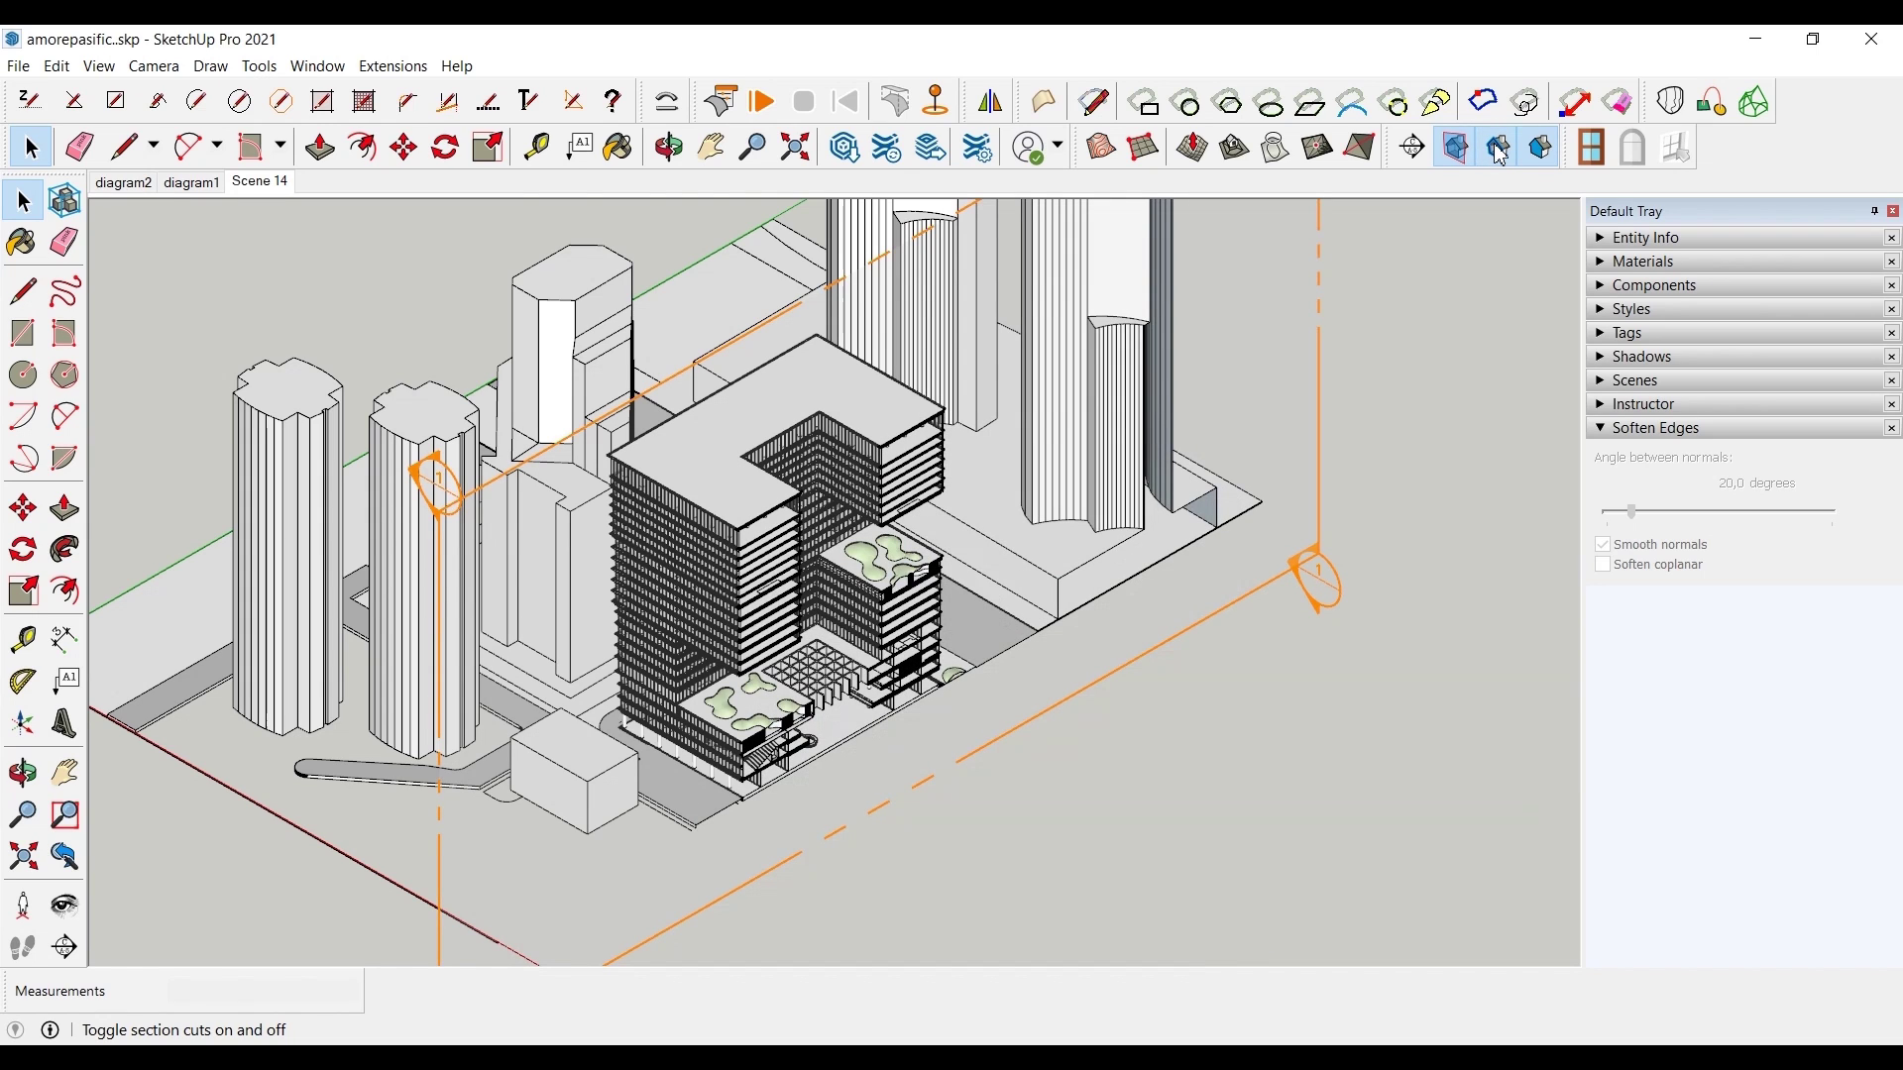
pyautogui.click(1501, 154)
pyautogui.click(1317, 319)
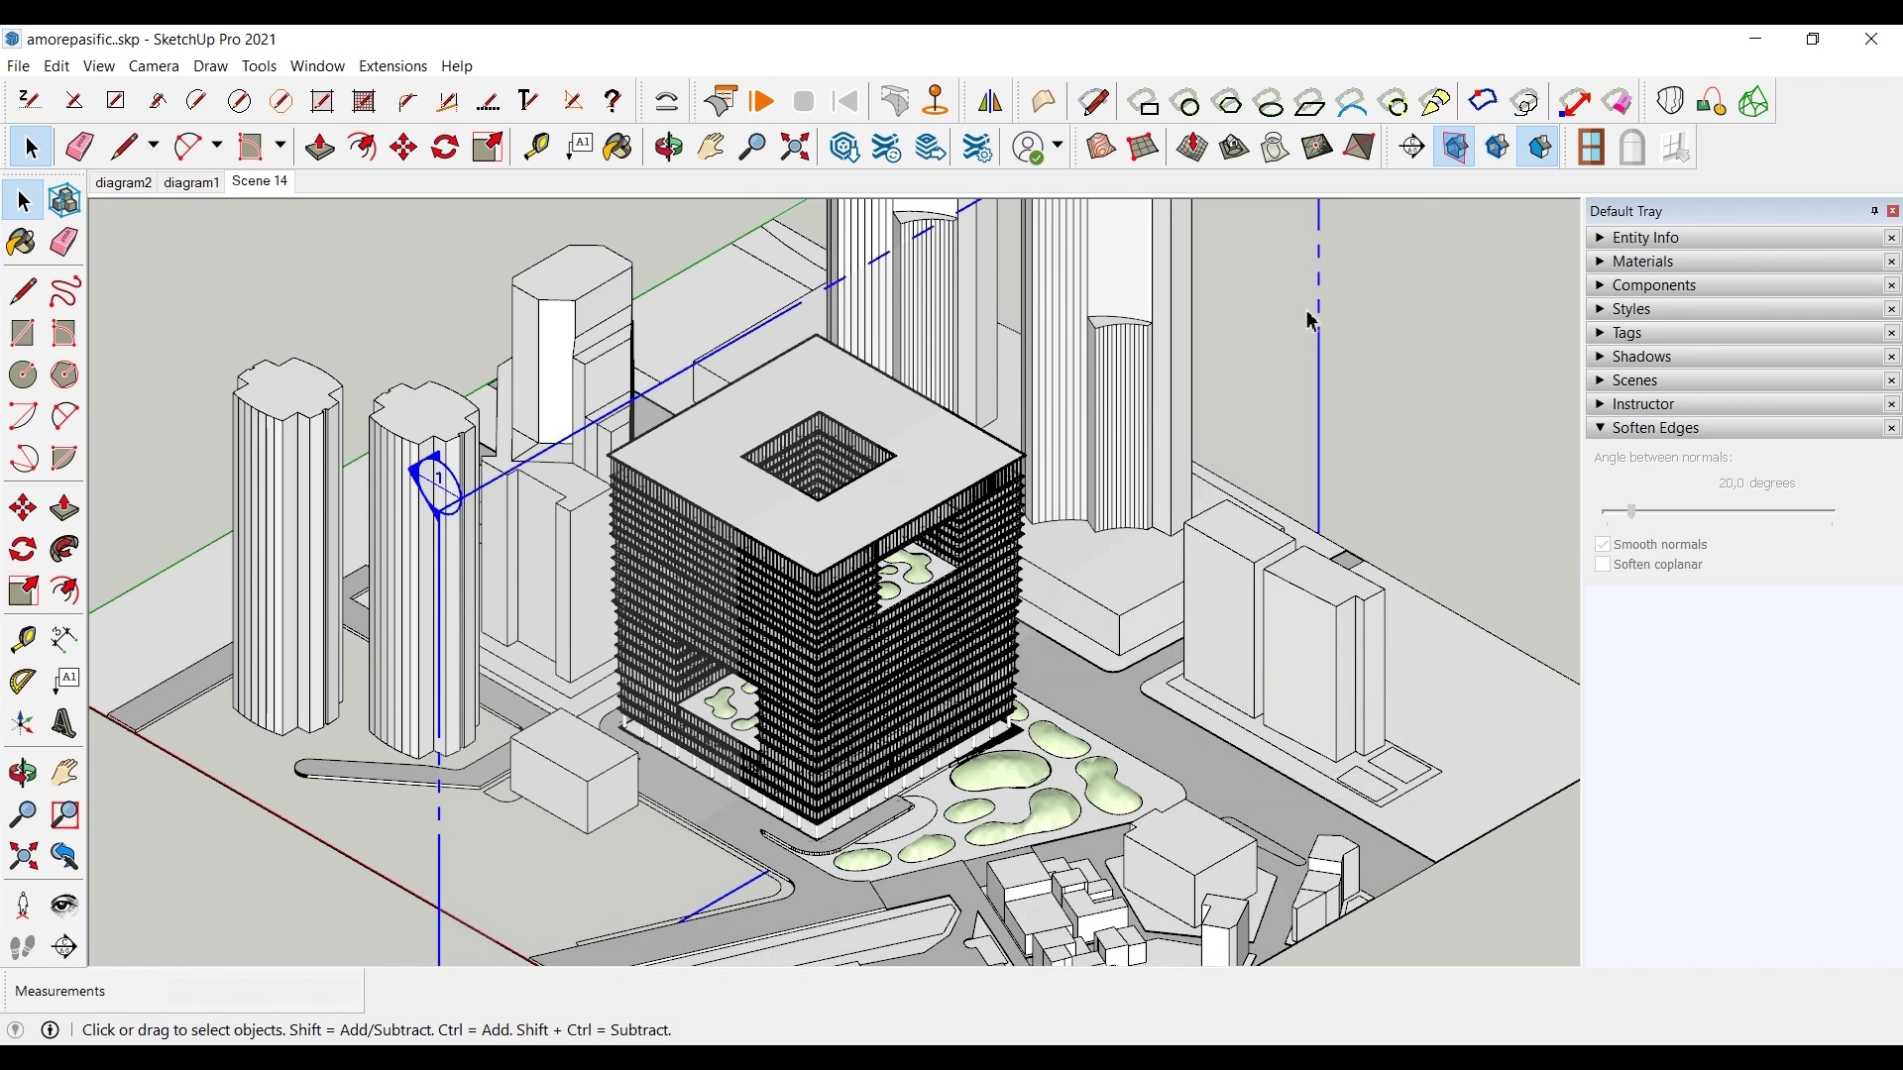
pyautogui.click(1499, 147)
# - Place a second section plane on the building named 'Section 2' with symbol 2
pyautogui.click(1415, 146)
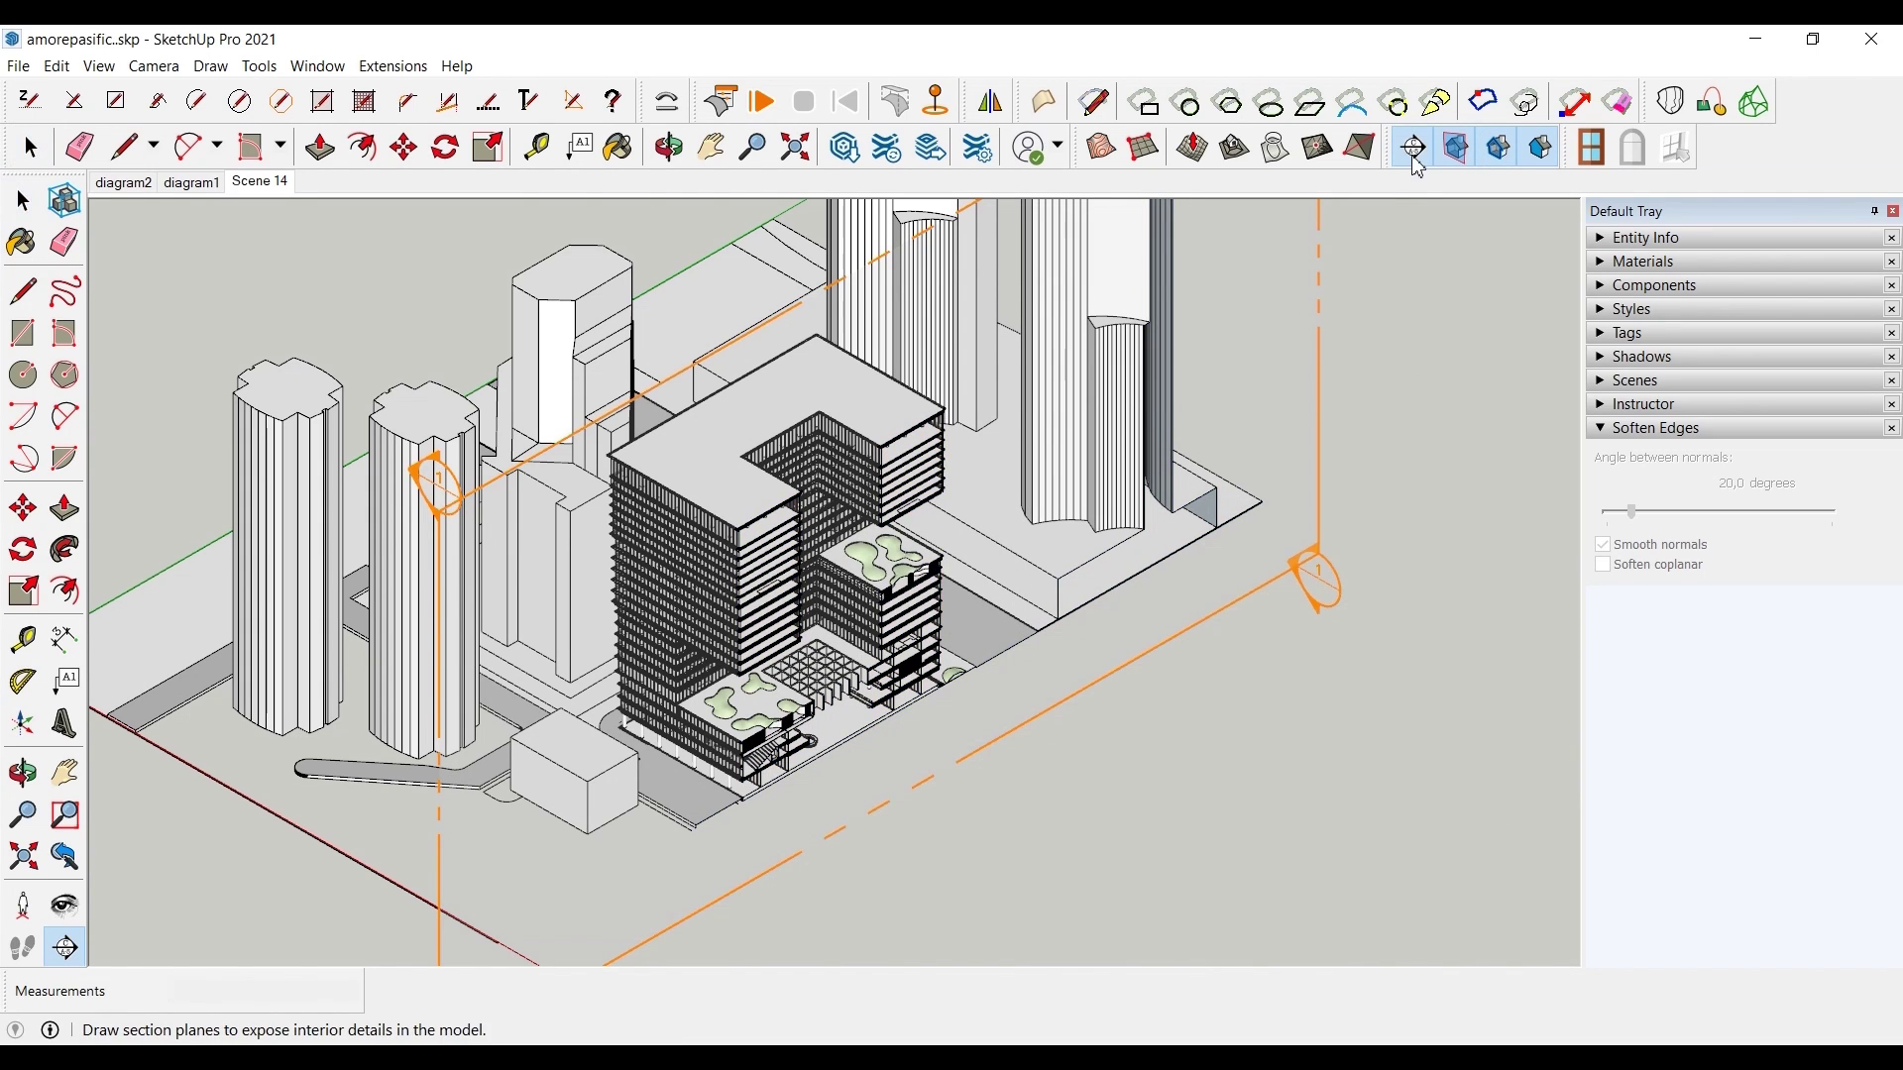
pyautogui.click(683, 541)
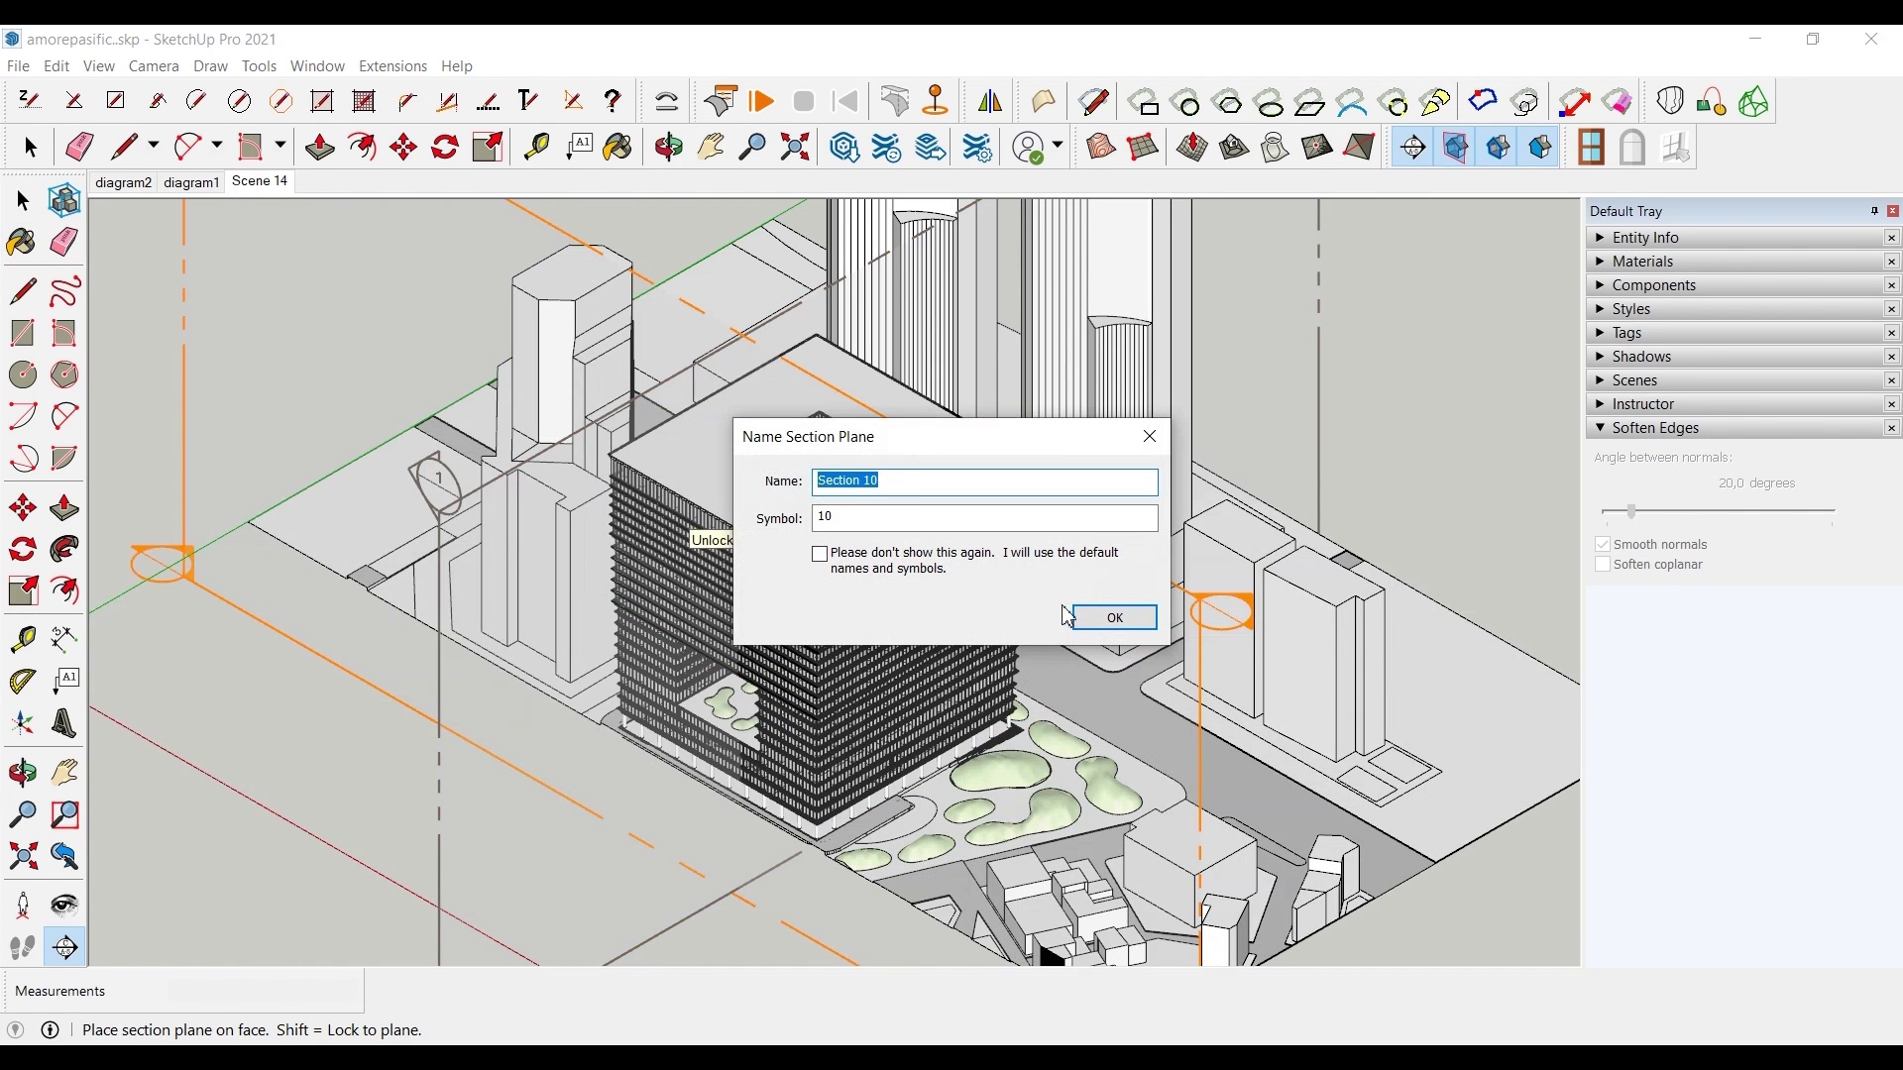
pyautogui.click(1103, 623)
pyautogui.click(924, 484)
pyautogui.press('BackSpace')
pyautogui.press('BackSpace')
pyautogui.write('2')
pyautogui.press('Tab')
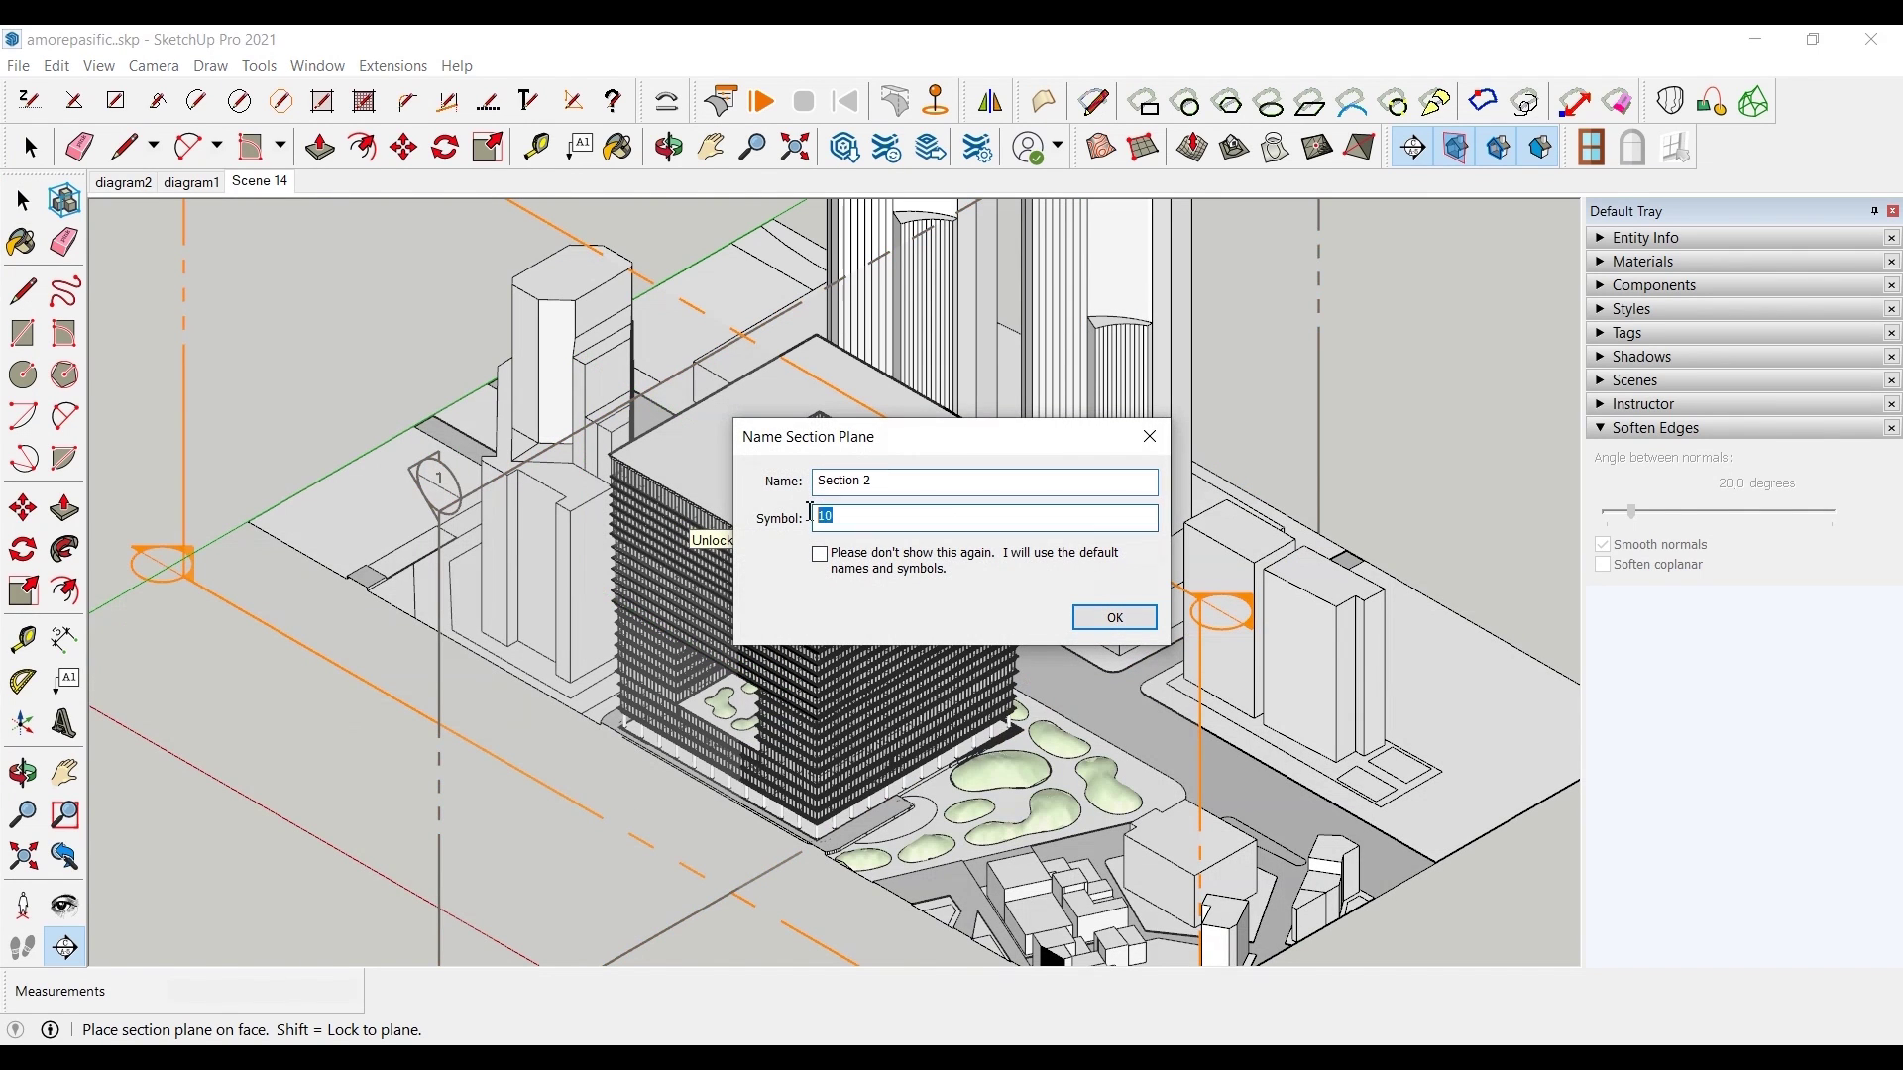
pyautogui.write('2')
pyautogui.click(1098, 619)
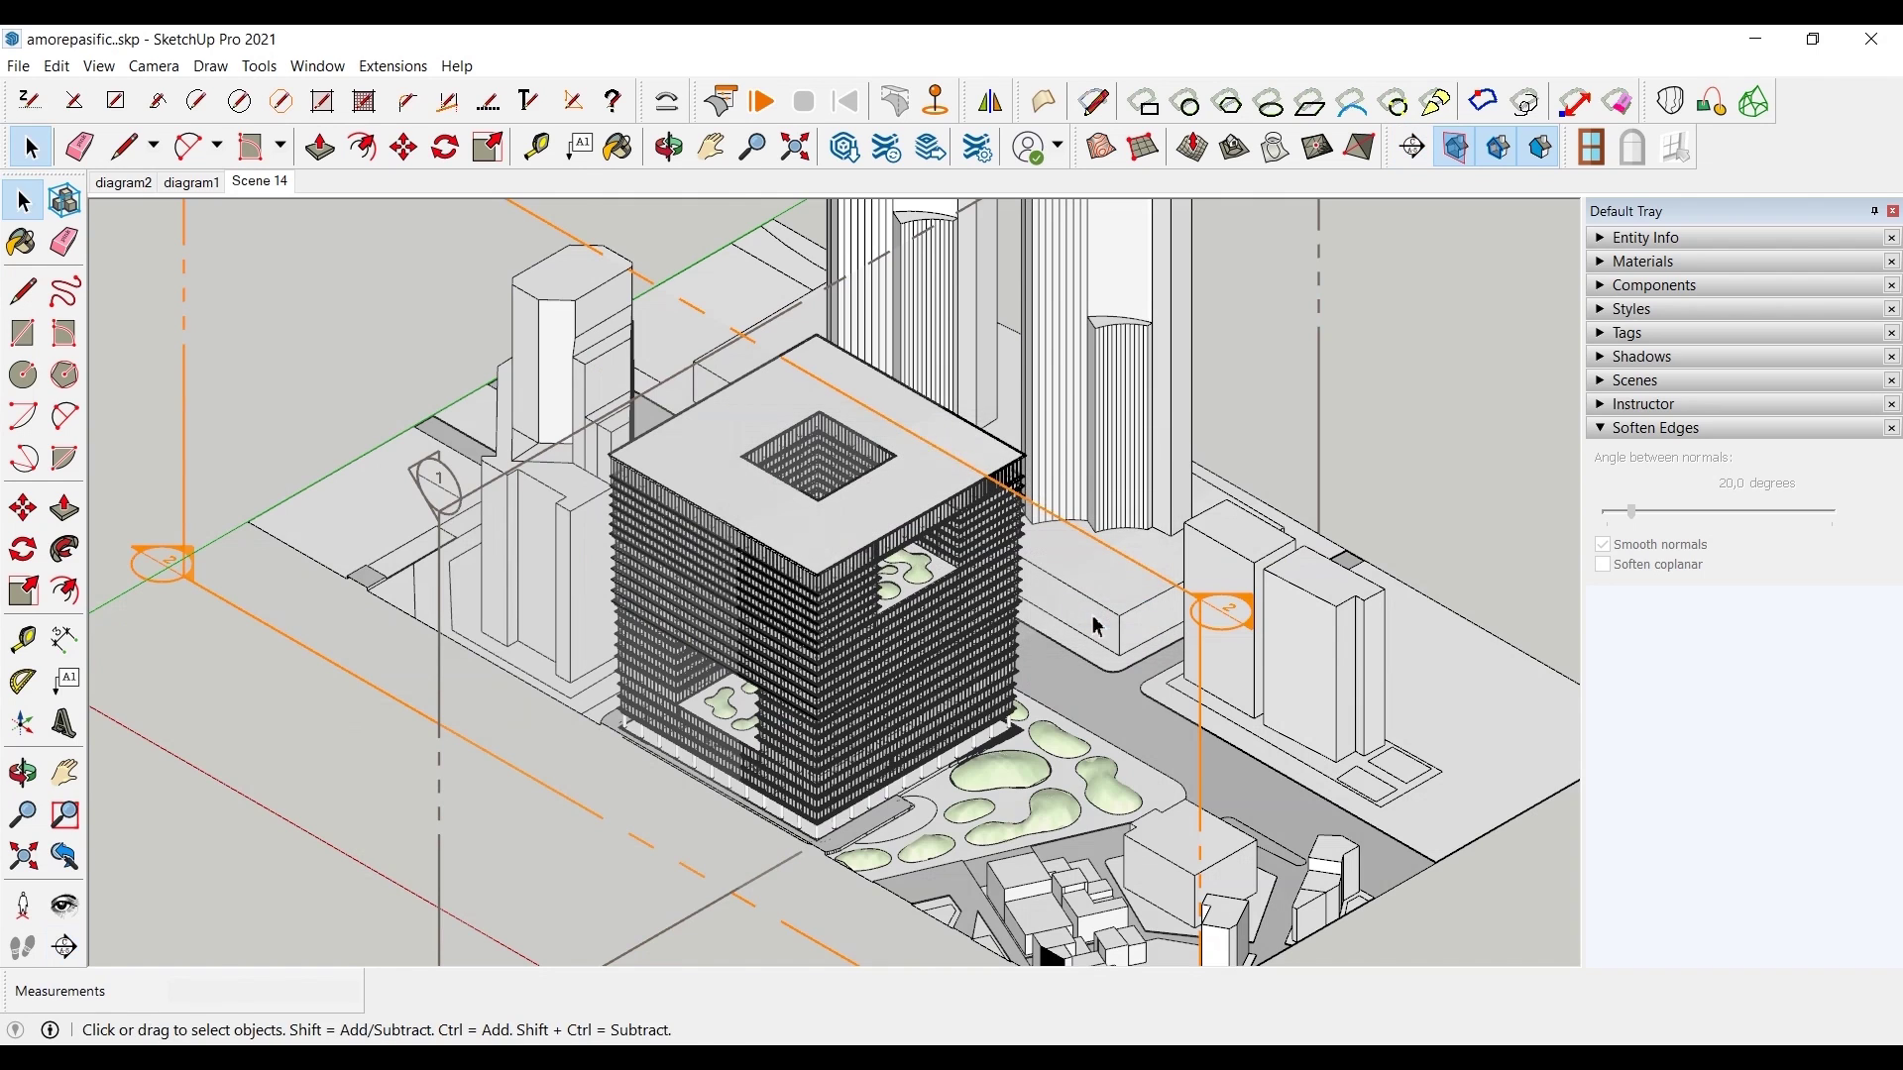
# - Move the Section 2 plane with the Move tool (M)
pyautogui.press('m')
pyautogui.click(630, 837)
pyautogui.press('space')
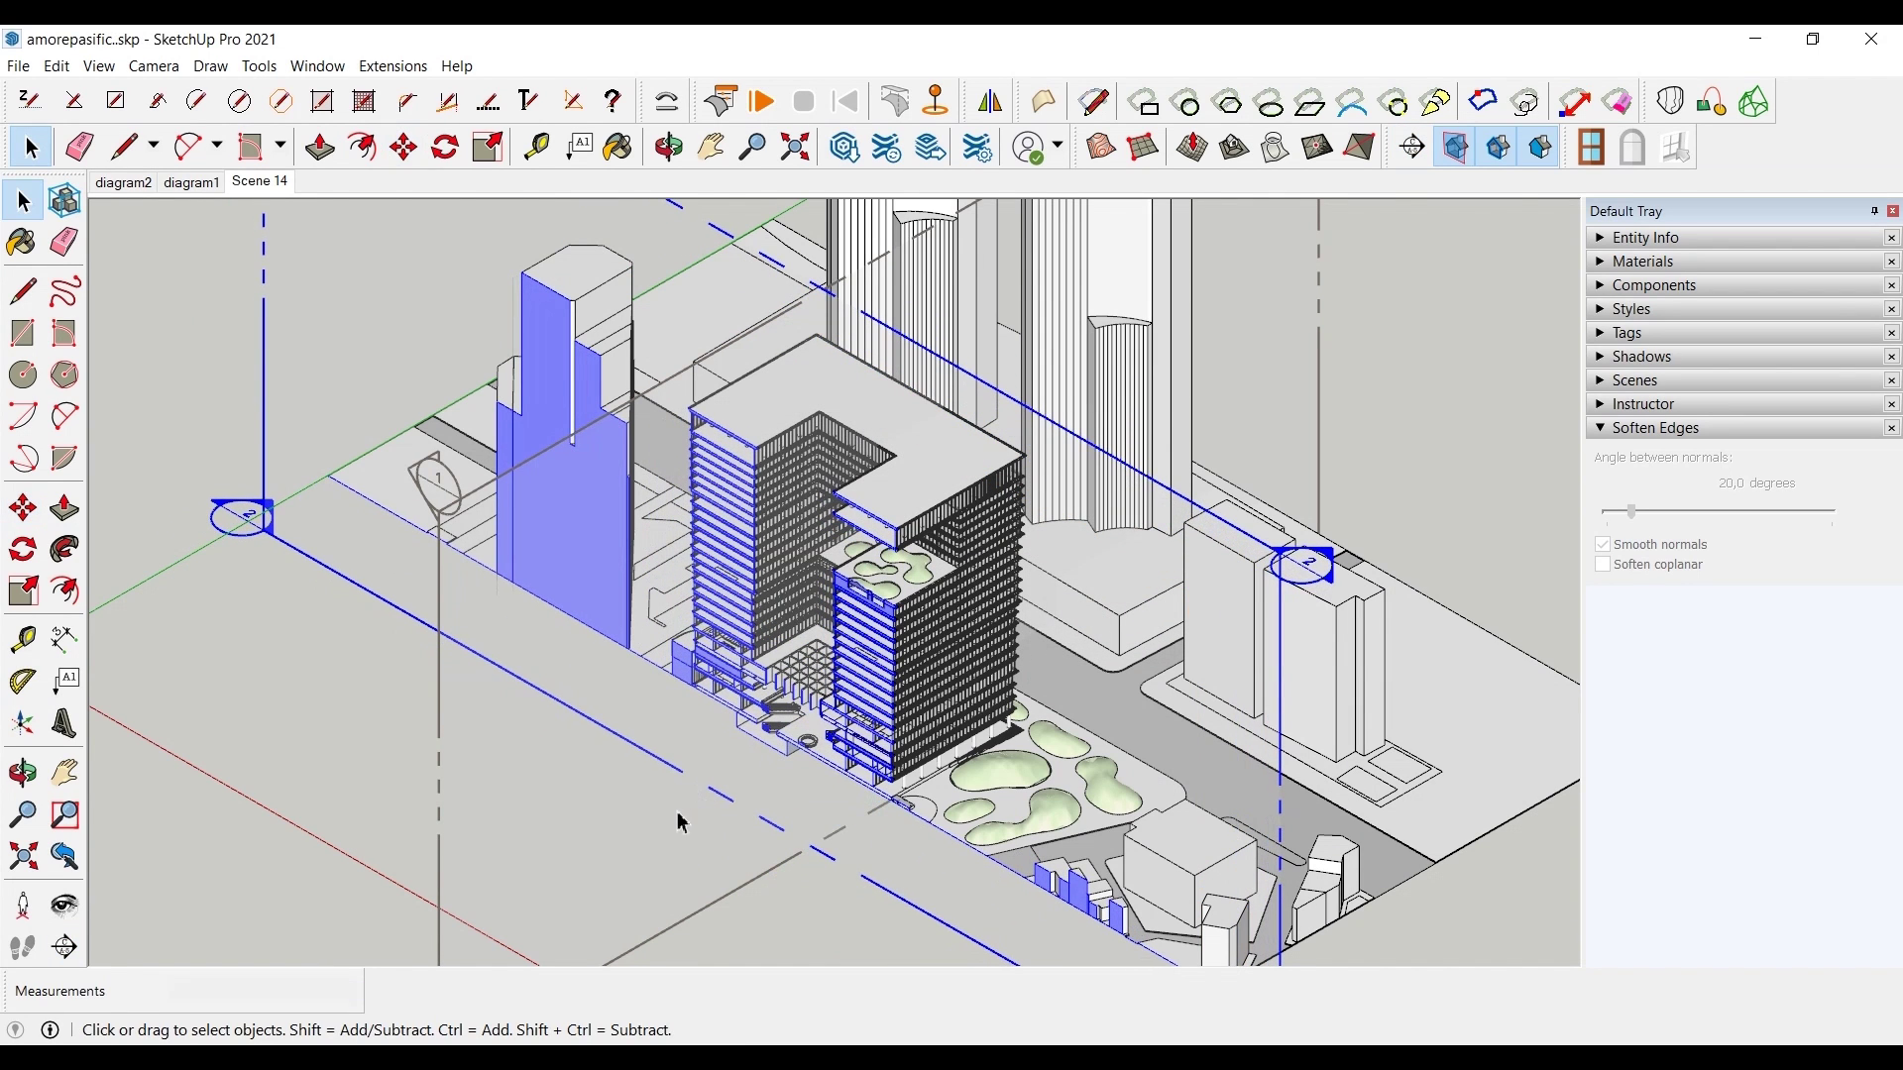